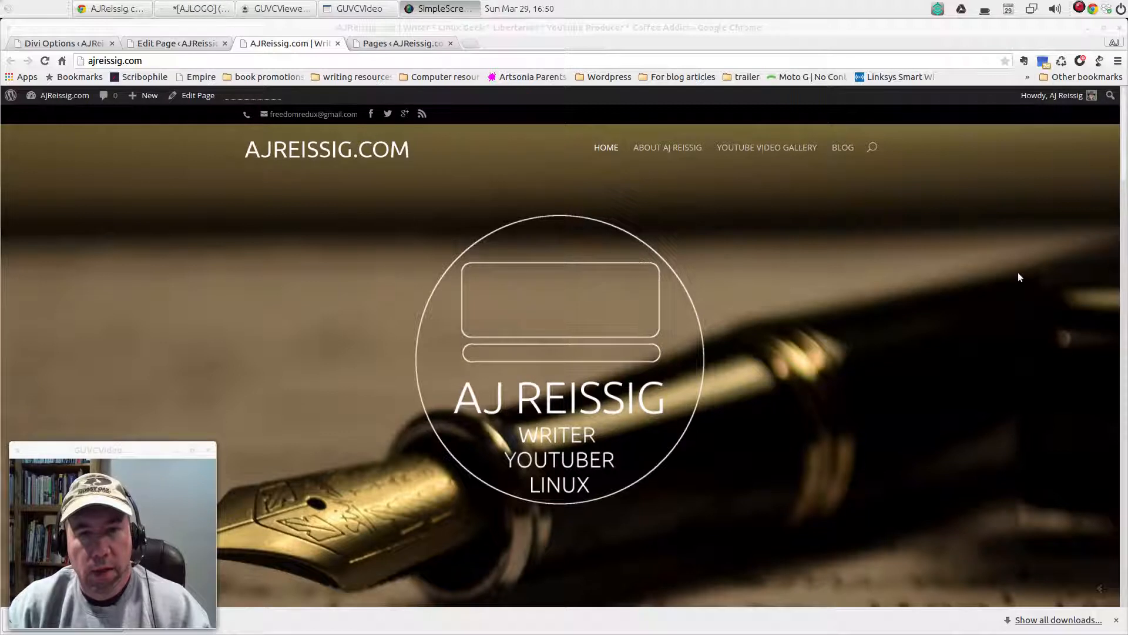
- Review the site's home page from the header logo through the novels, latest blog posts and latest YouTube videos sections
scroll(1019, 276, down, 1)
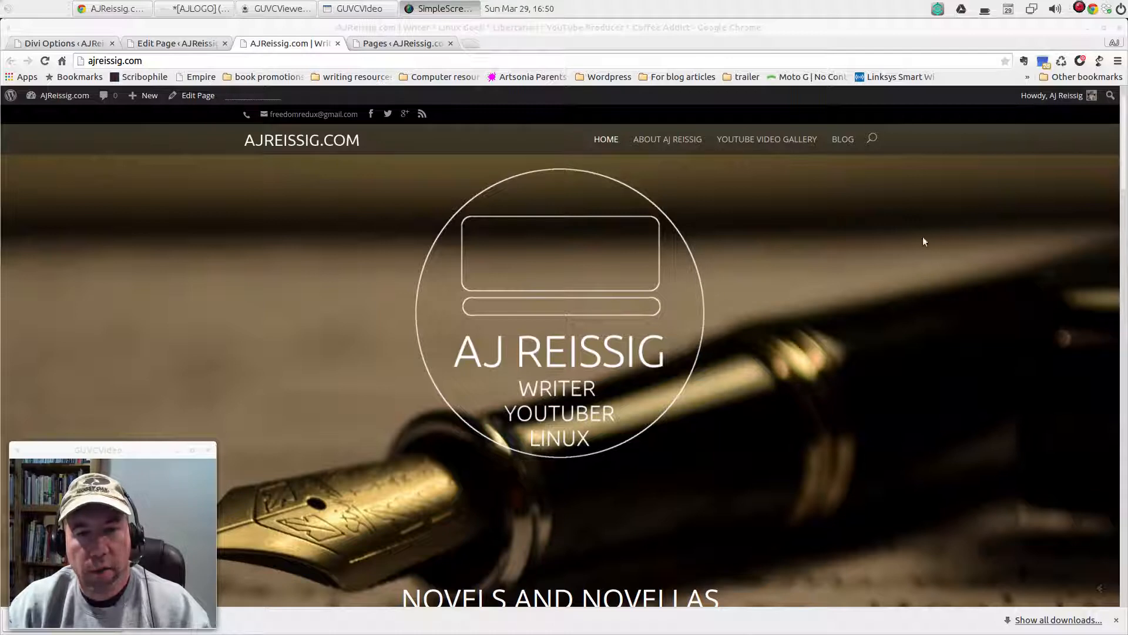
scroll(926, 240, down, 2)
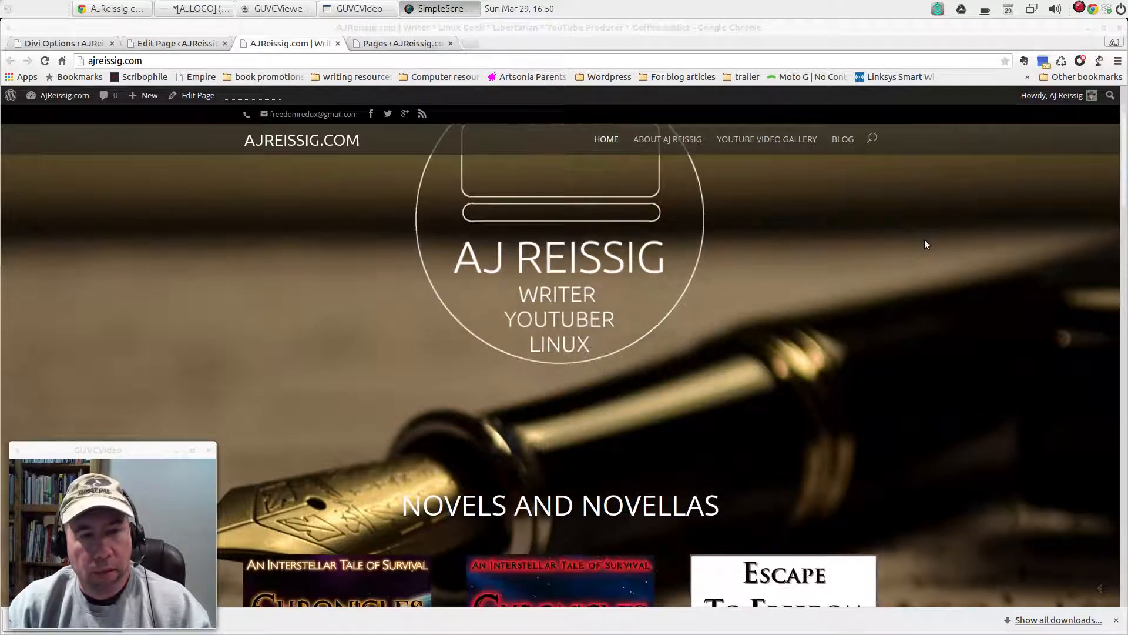
scroll(925, 241, down, 3)
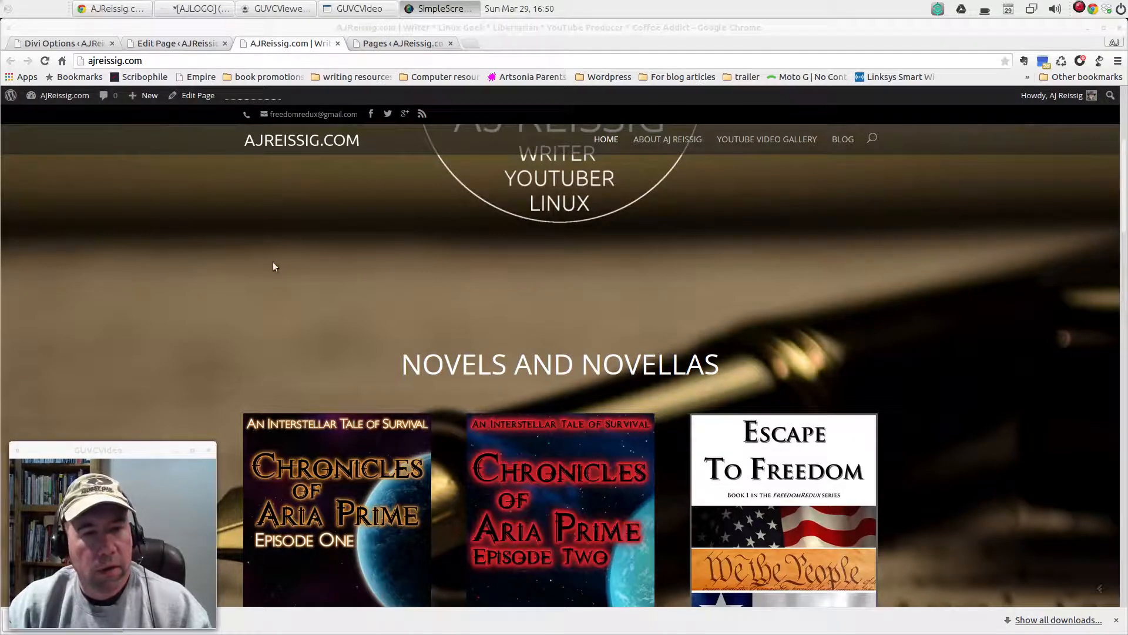
scroll(647, 247, up, 2)
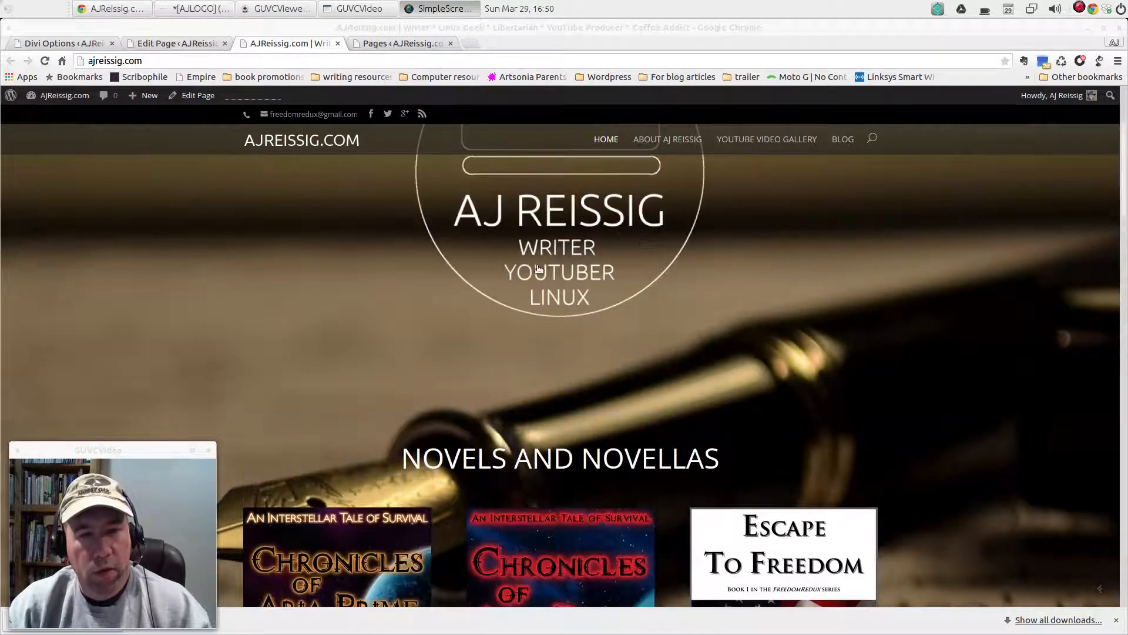
scroll(1000, 459, down, 5)
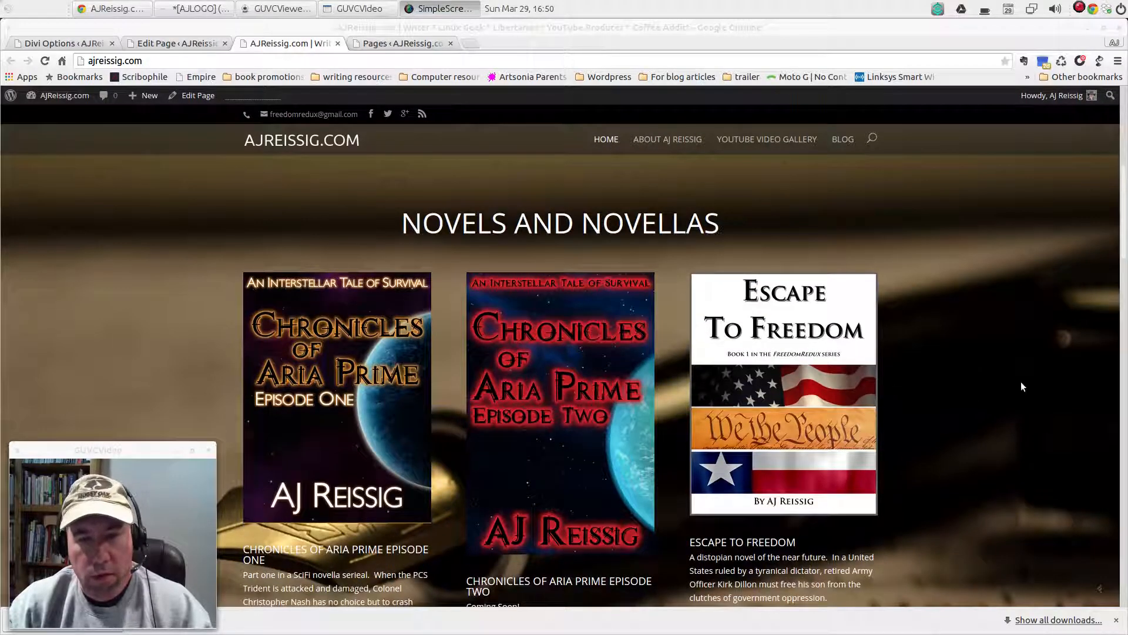
scroll(1015, 370, down, 3)
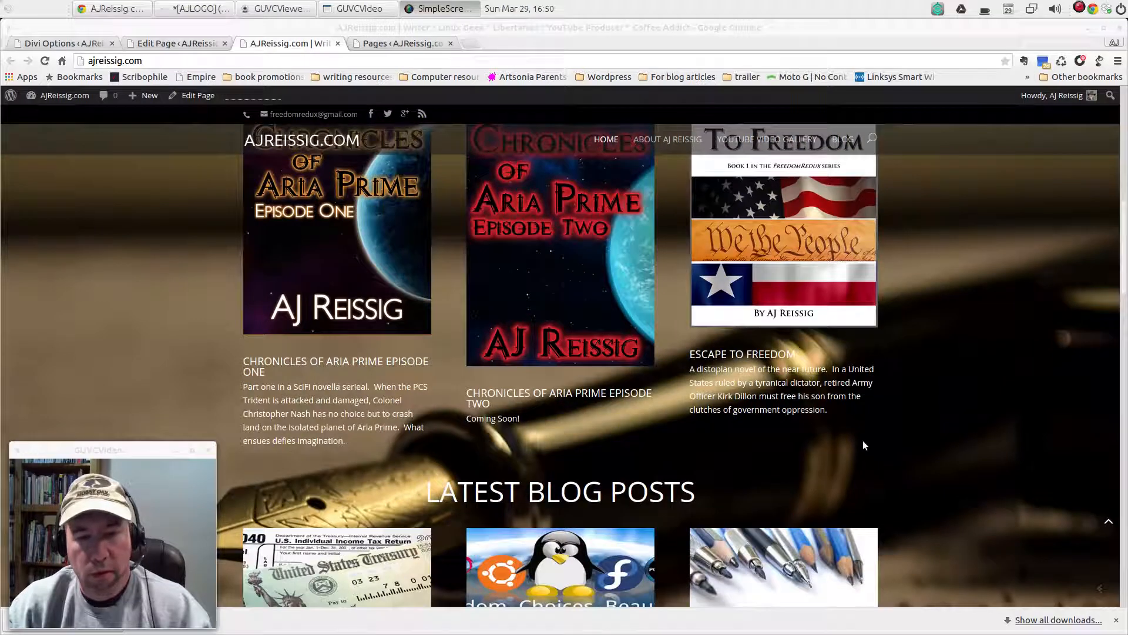
scroll(1032, 442, down, 6)
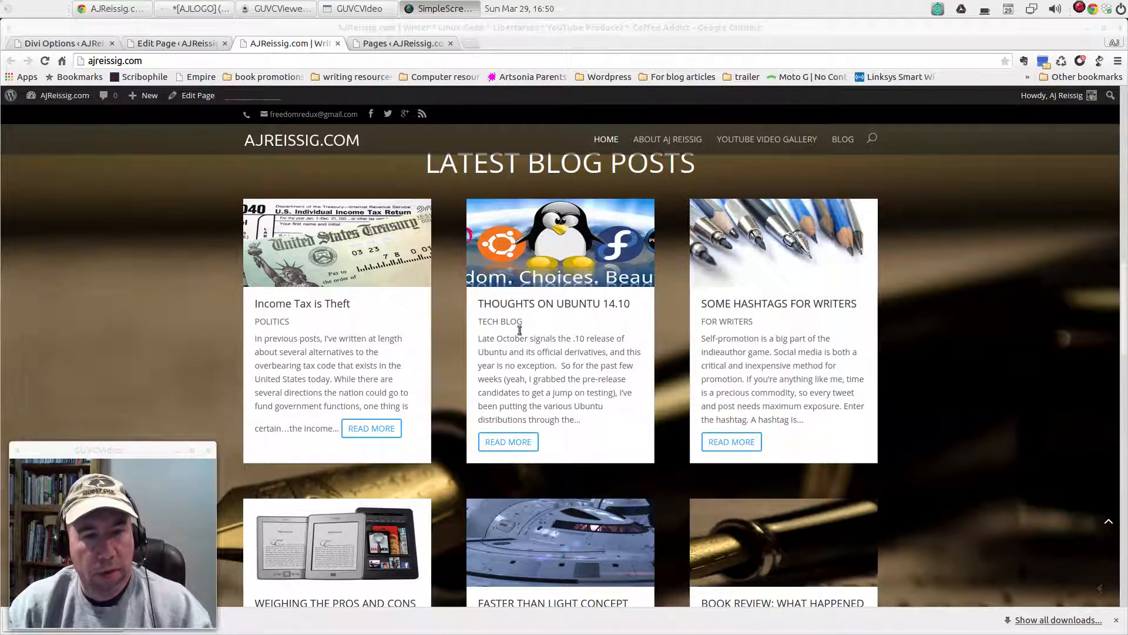
scroll(925, 414, down, 5)
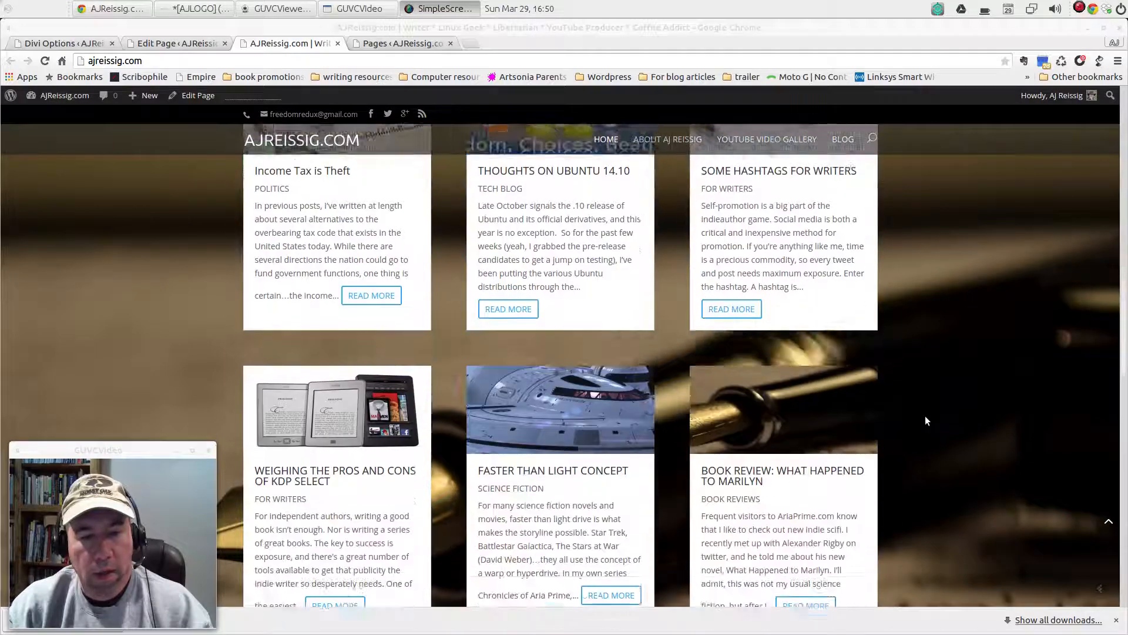
scroll(922, 420, down, 6)
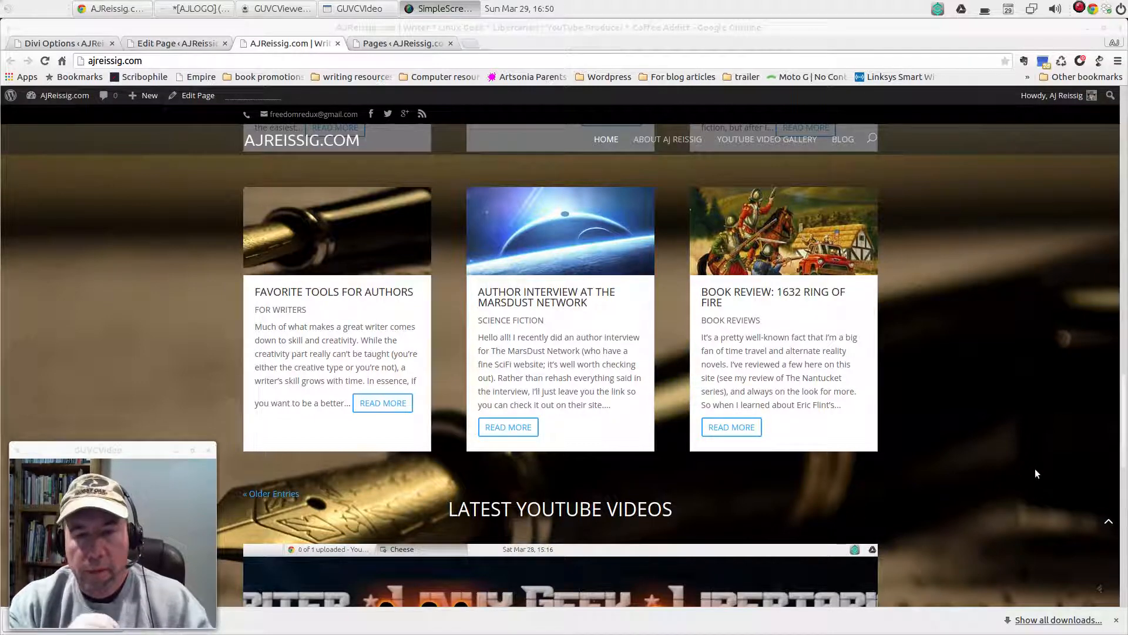
scroll(1036, 474, down, 5)
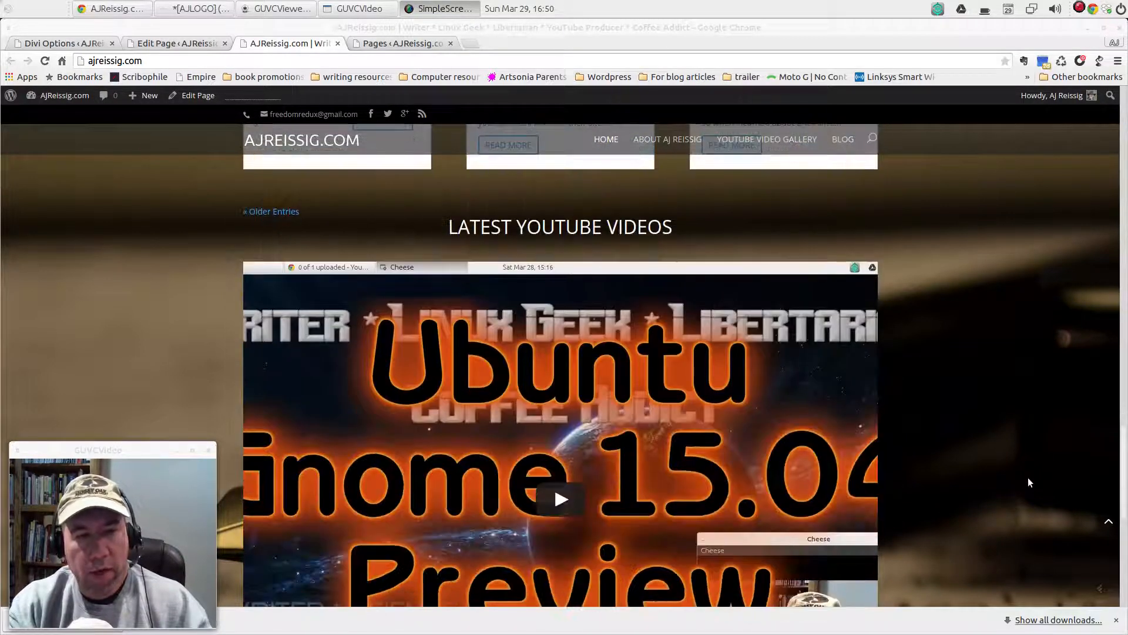
scroll(1031, 479, down, 1)
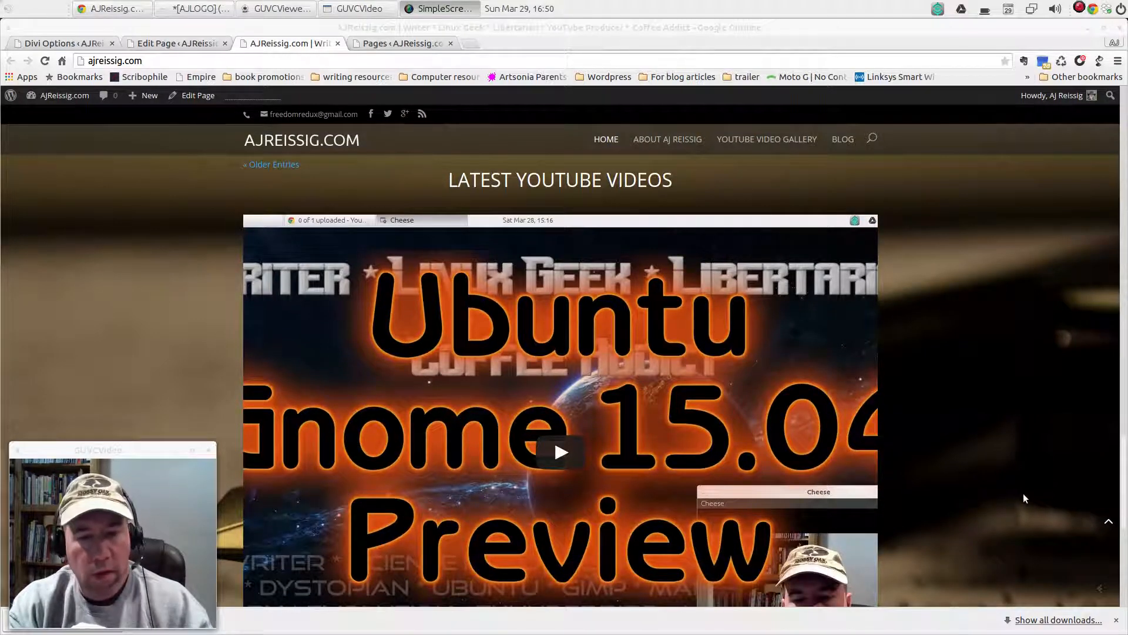
scroll(1024, 495, down, 3)
scroll(1024, 495, up, 3)
scroll(1022, 495, down, 3)
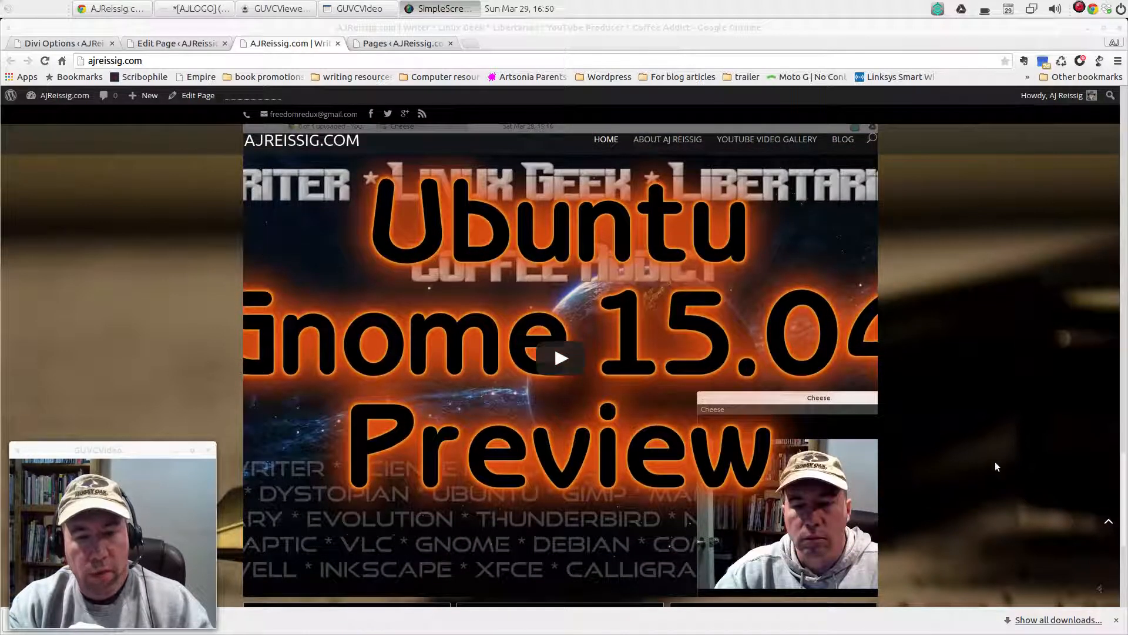
scroll(364, 475, down, 4)
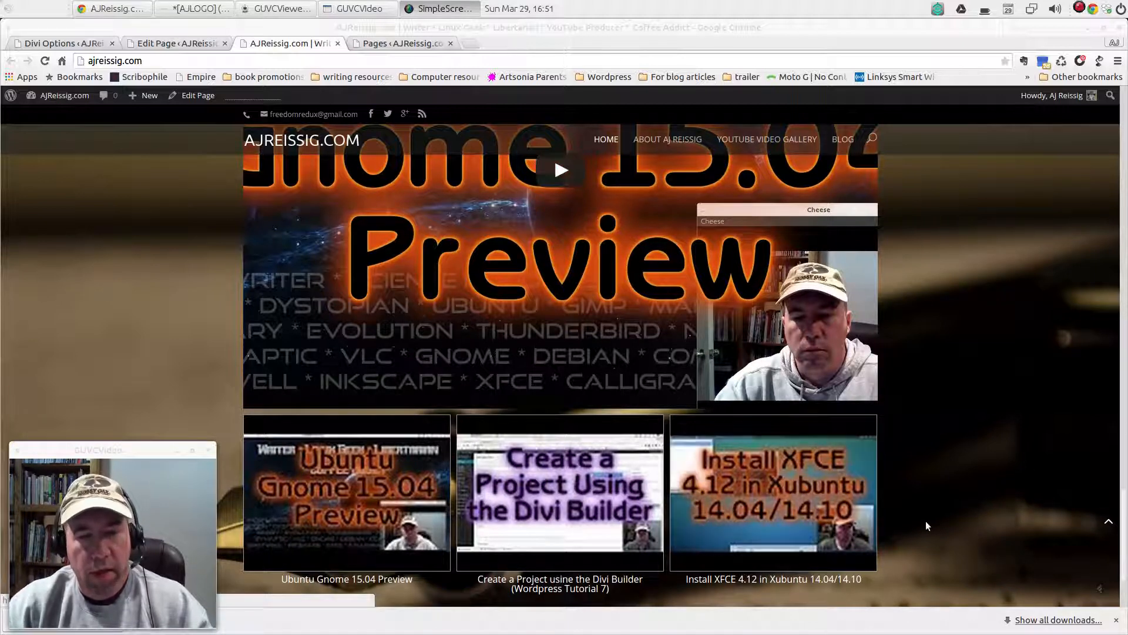
scroll(955, 519, up, 8)
scroll(954, 519, up, 5)
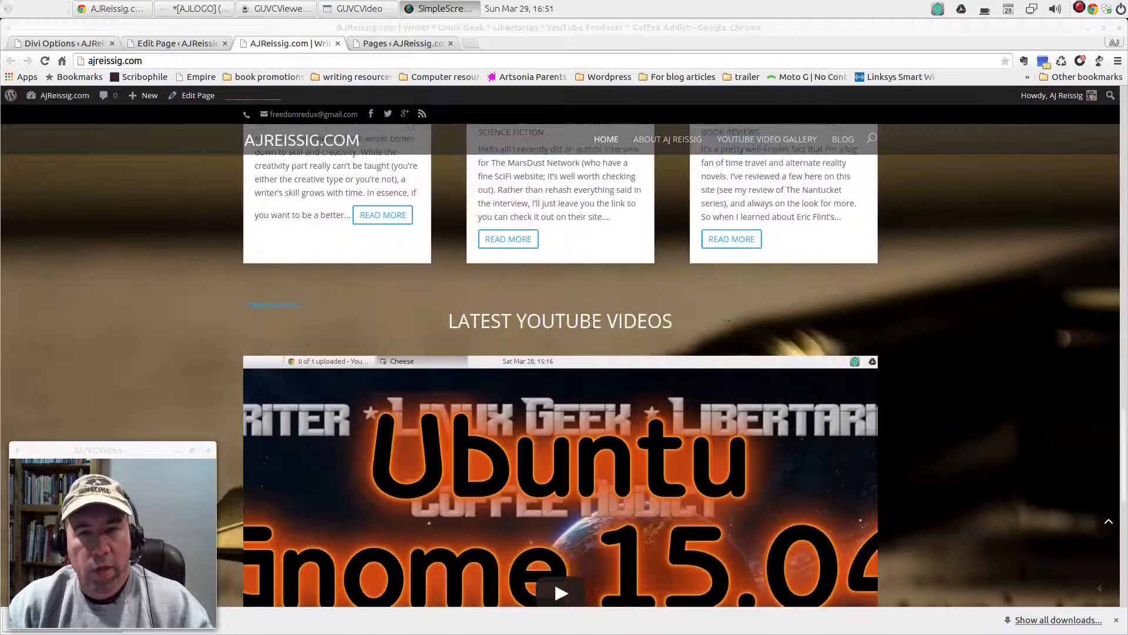
- Open the site's YouTube Video Gallery page in a new tab, look through its videos, and close that tab
right_click(767, 141)
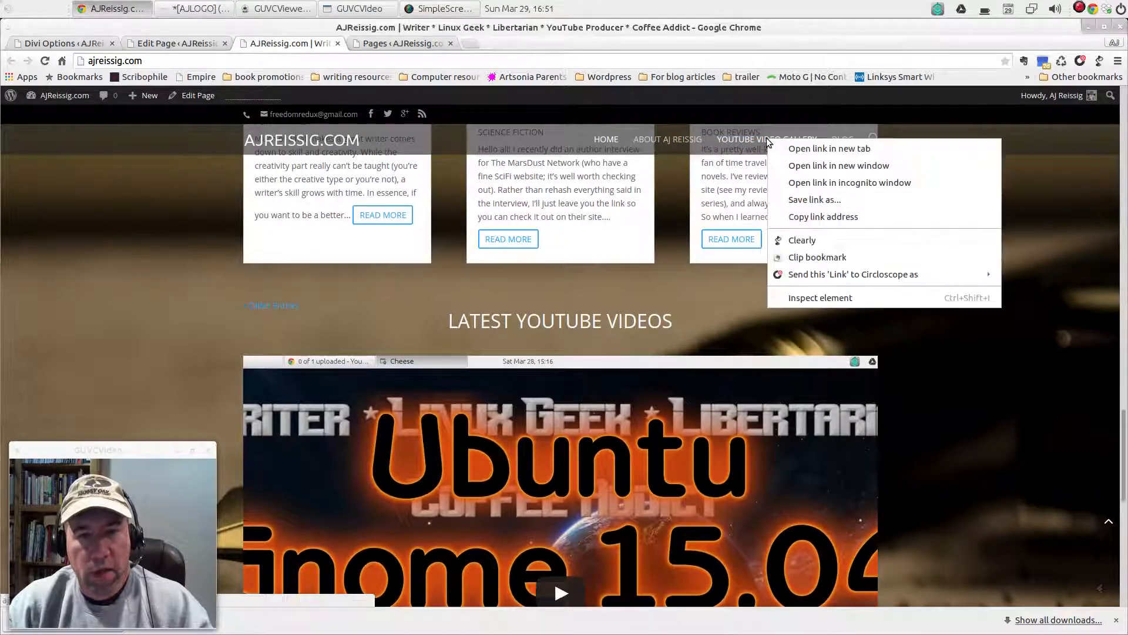
click(809, 151)
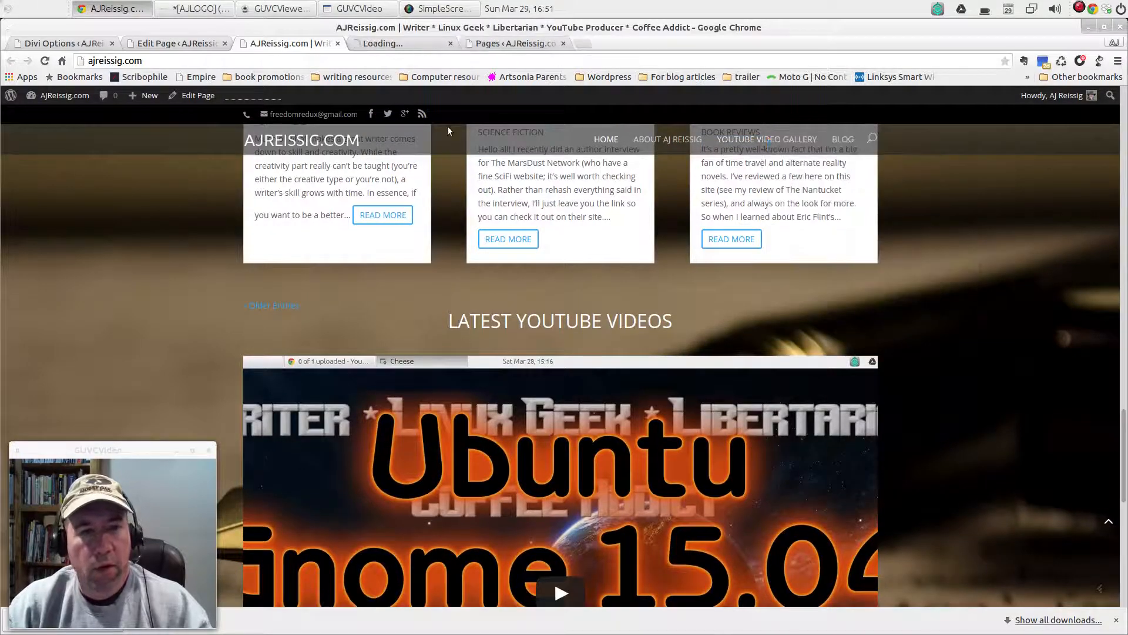
click(380, 44)
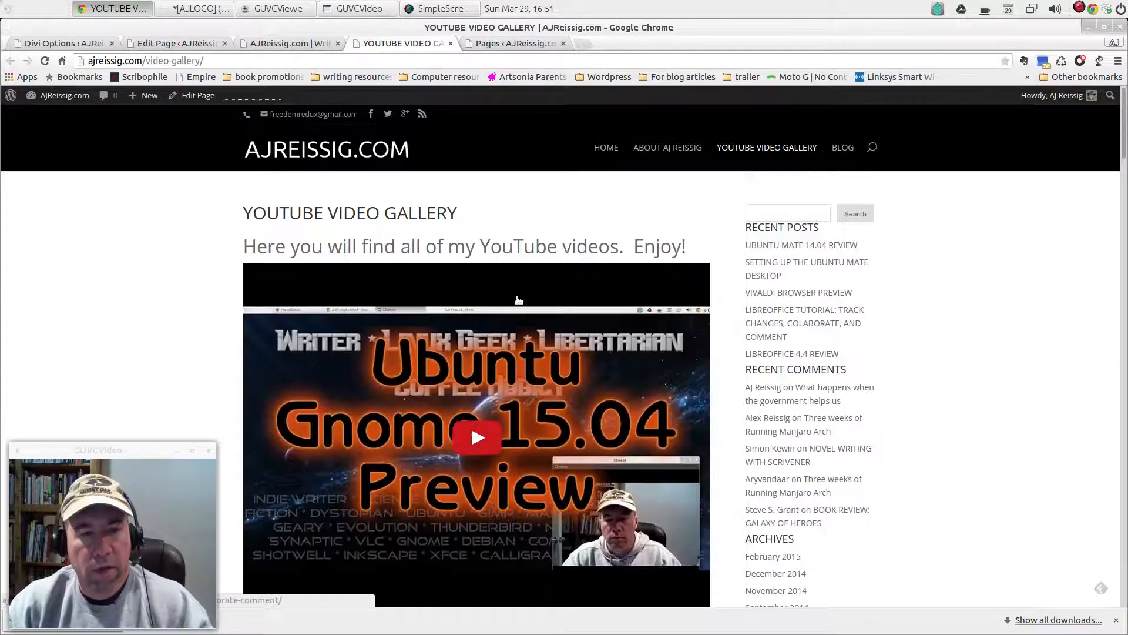
scroll(908, 382, down, 5)
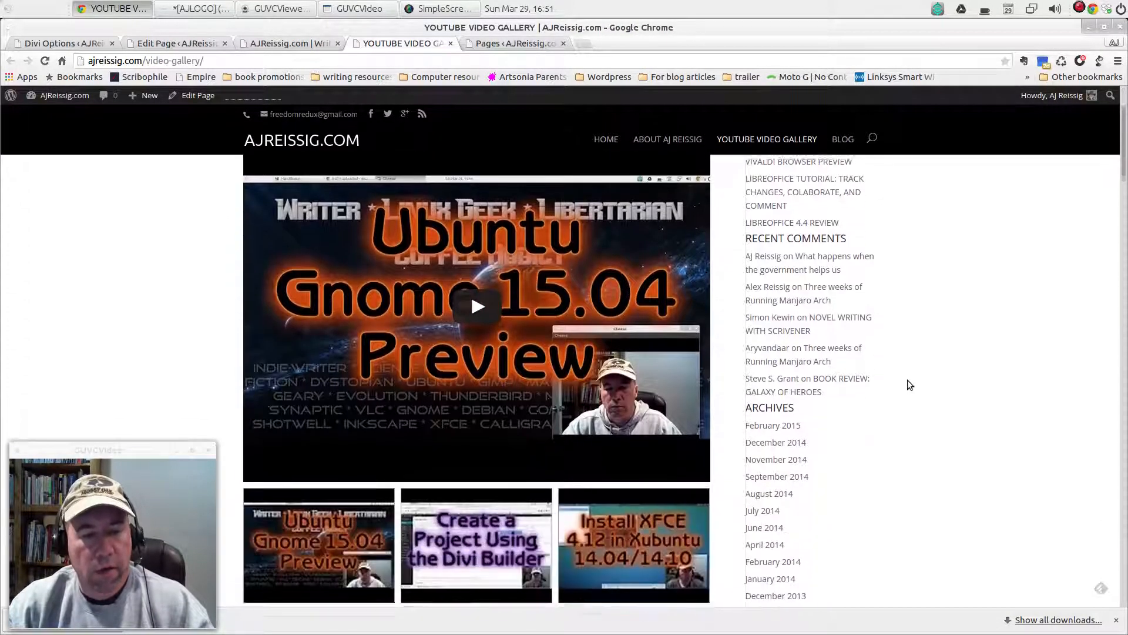
scroll(900, 376, down, 10)
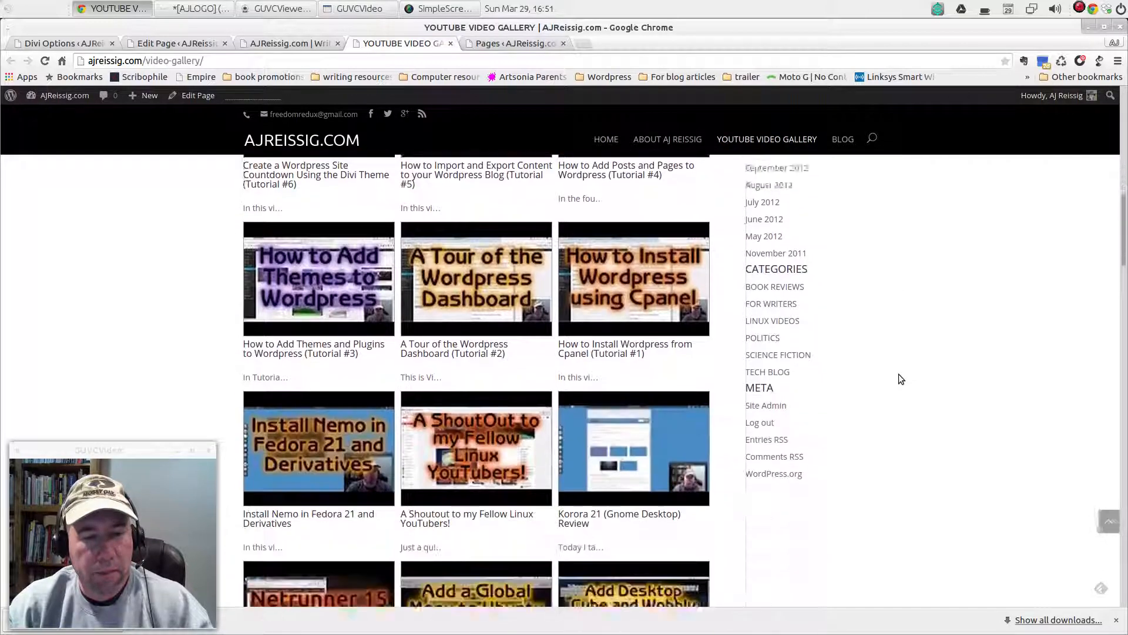
scroll(897, 375, down, 5)
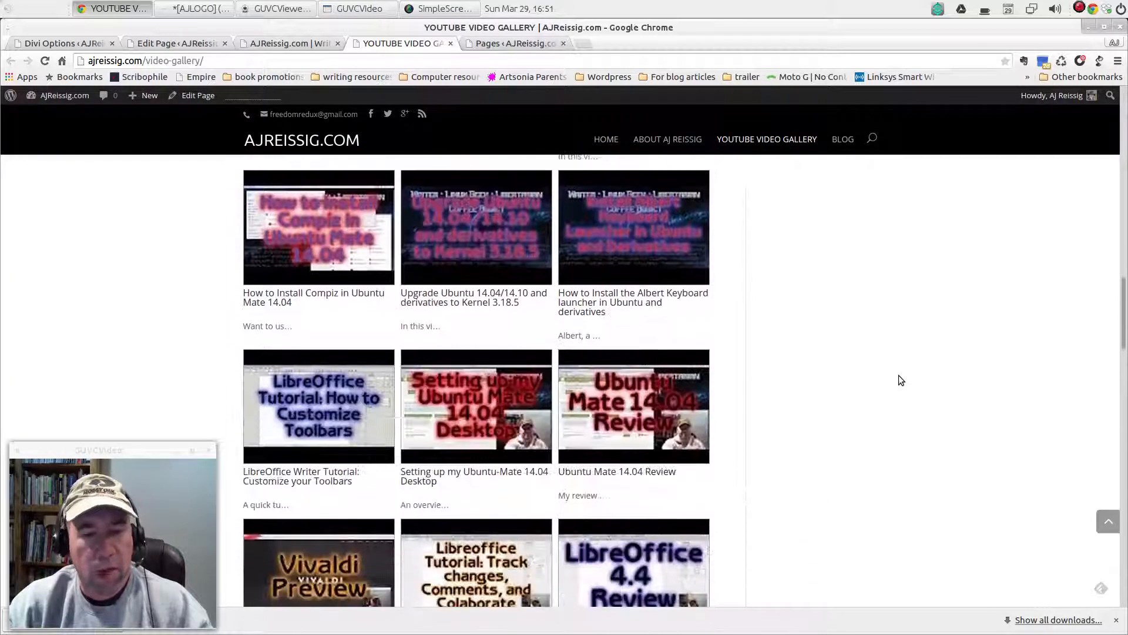
scroll(911, 329, up, 5)
scroll(1124, 104, up, 15)
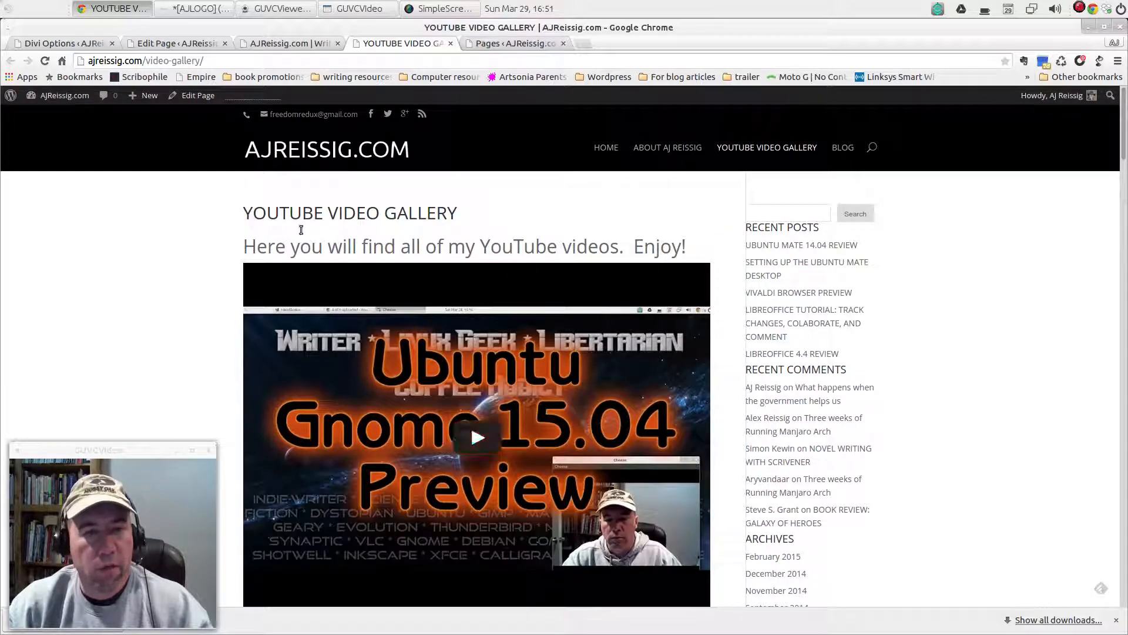
click(451, 44)
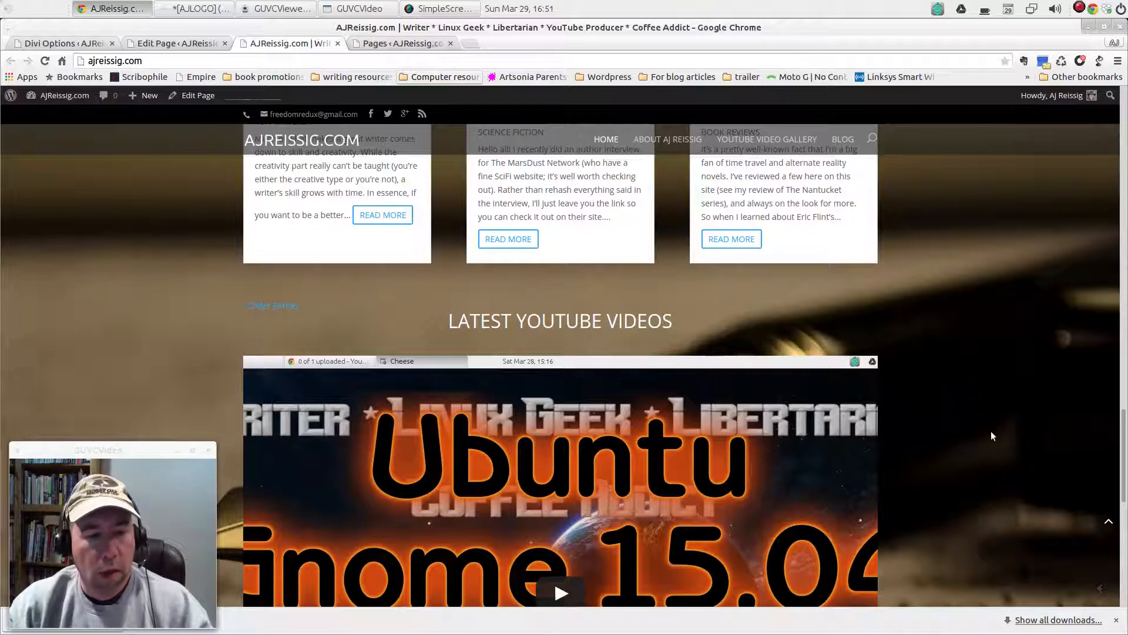
scroll(987, 429, down, 3)
scroll(981, 406, up, 5)
scroll(981, 394, up, 6)
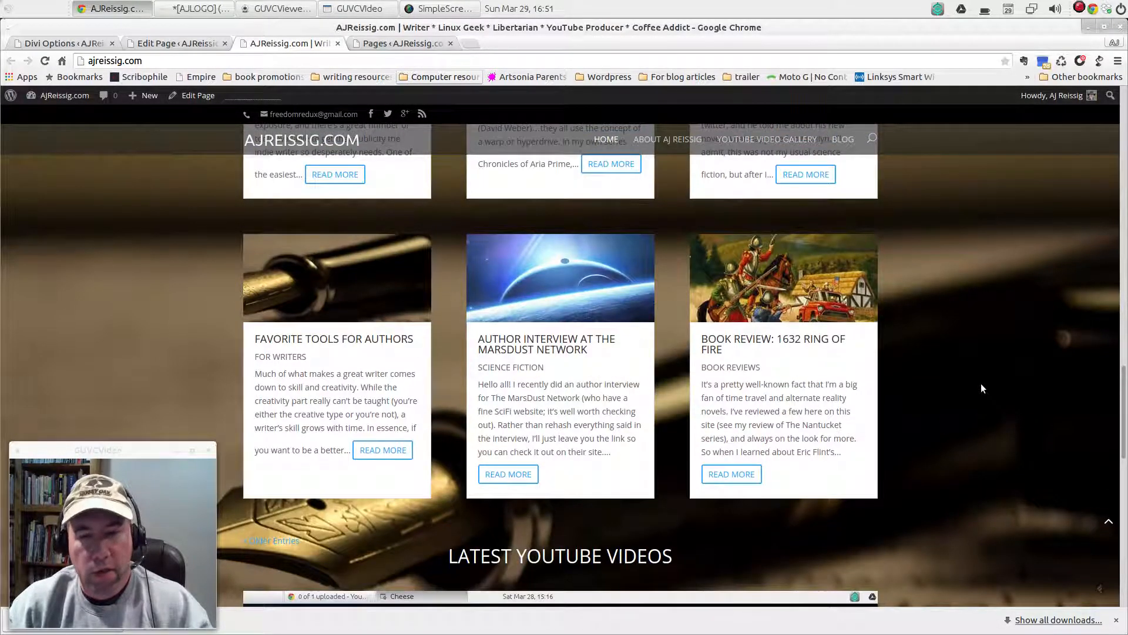
scroll(981, 388, up, 10)
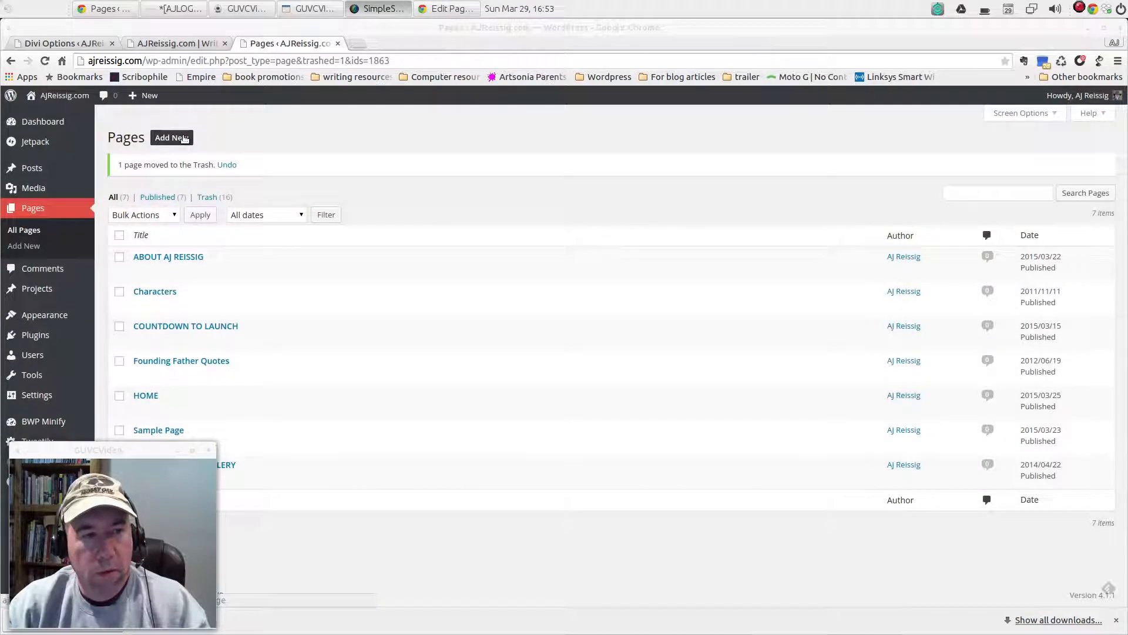
- Create a new page titled "Homepage" and switch it to the Page Builder
click(188, 138)
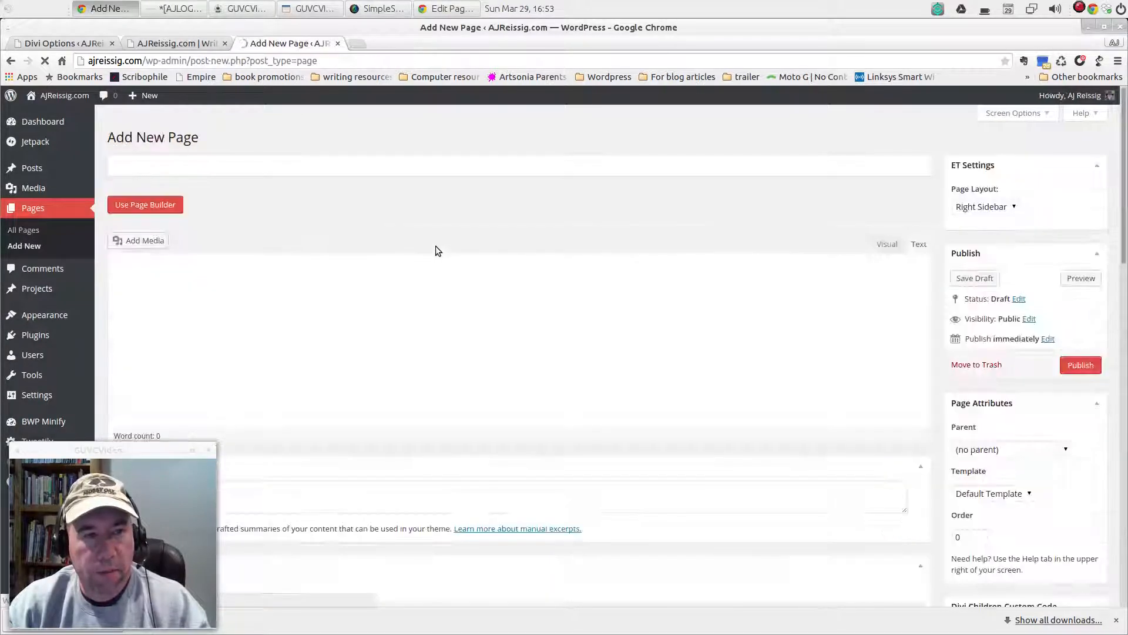
click(212, 175)
text(Hom)
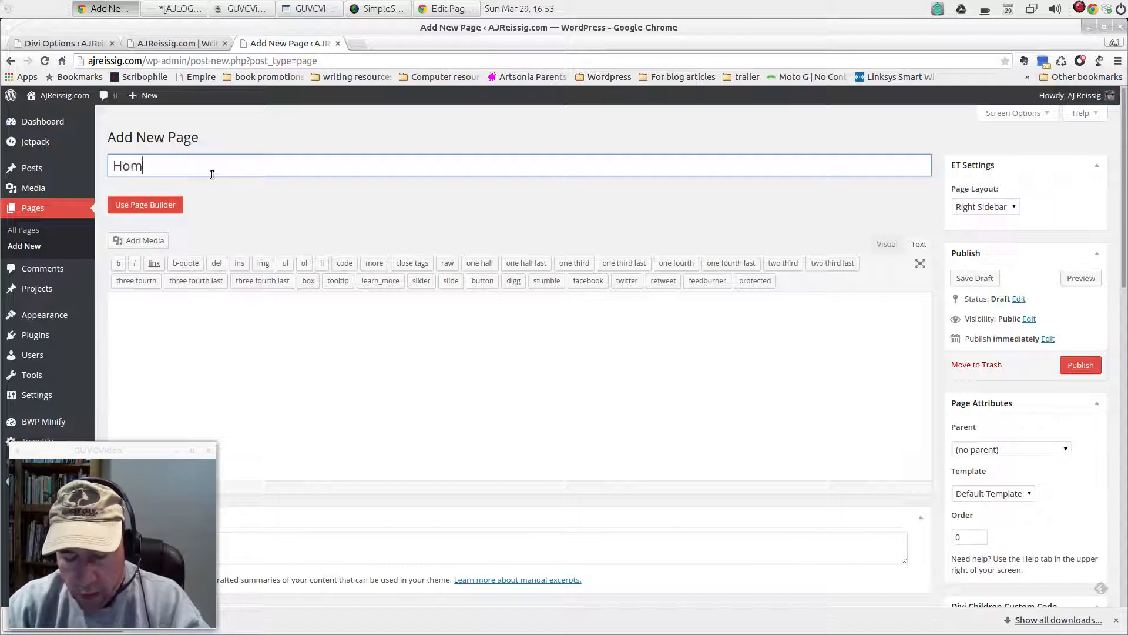
text(epage)
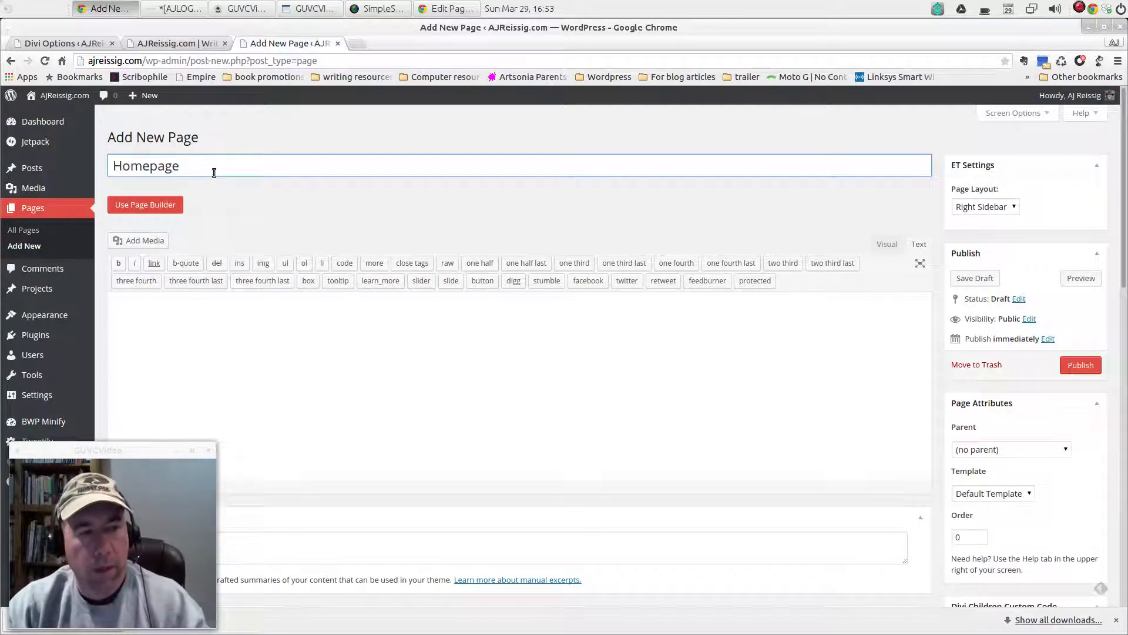
click(148, 206)
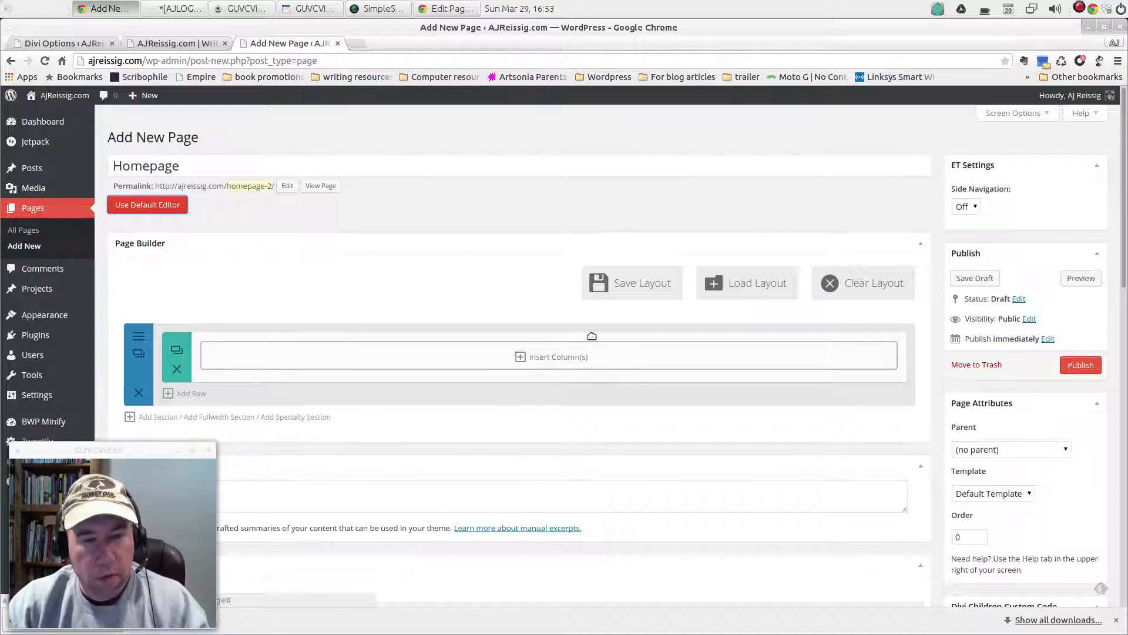
- Insert a single full-width column into the first row of the page layout
click(567, 357)
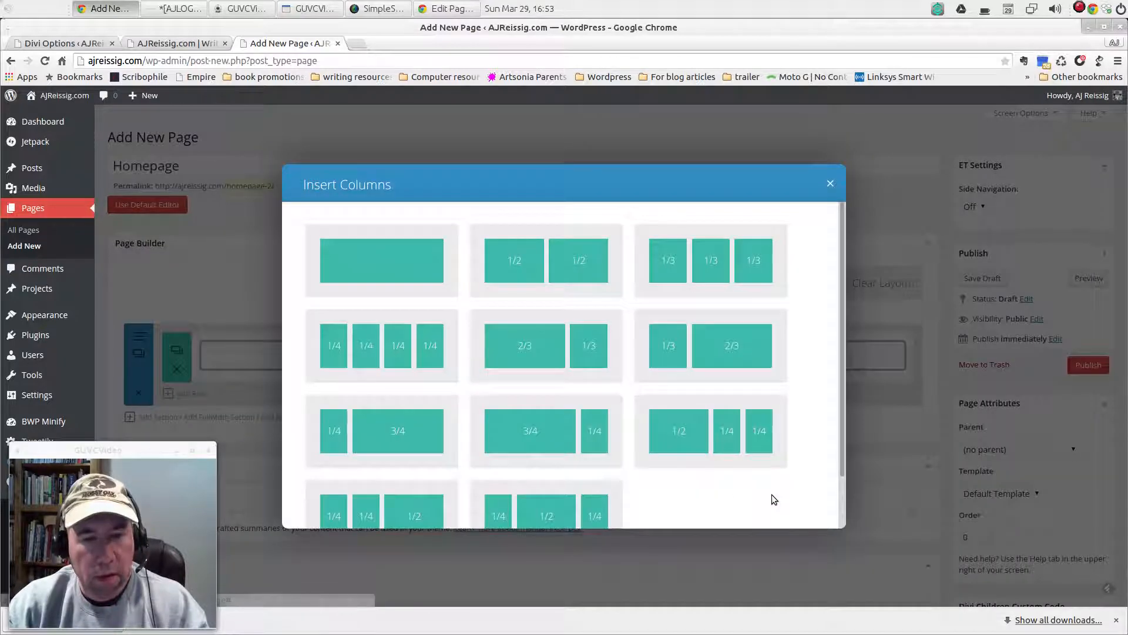
click(373, 254)
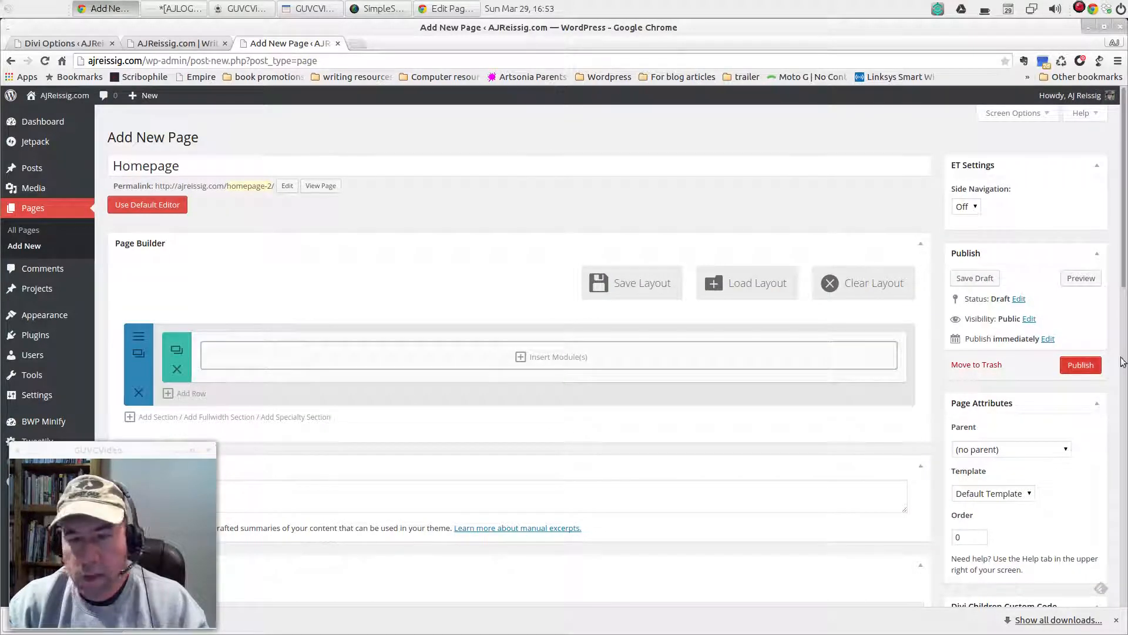
key(alt+Tab)
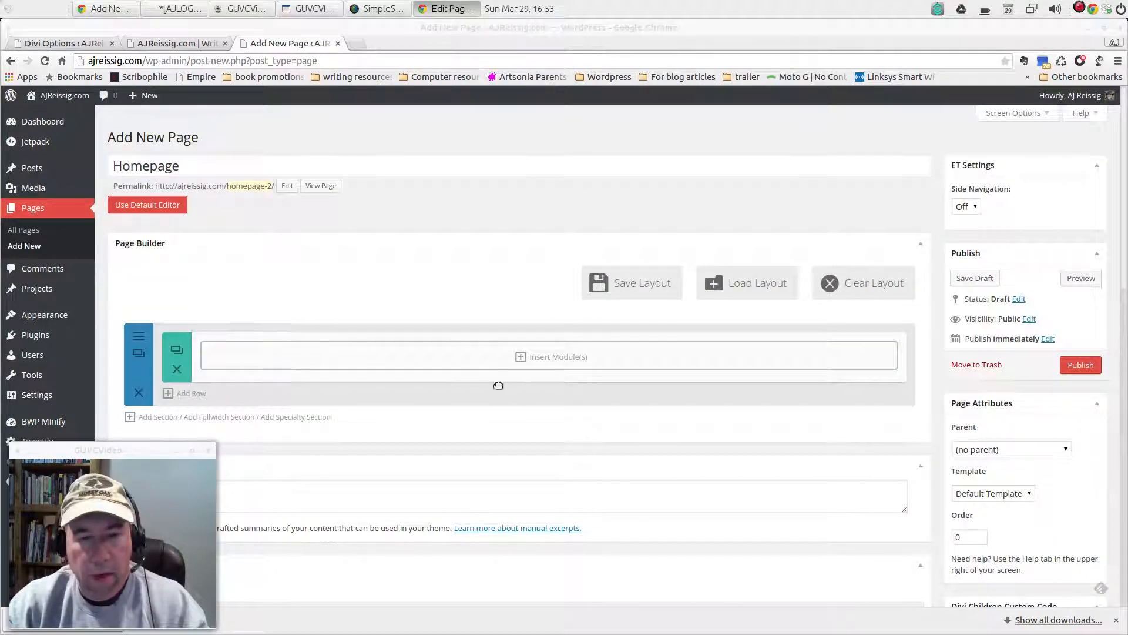
click(555, 357)
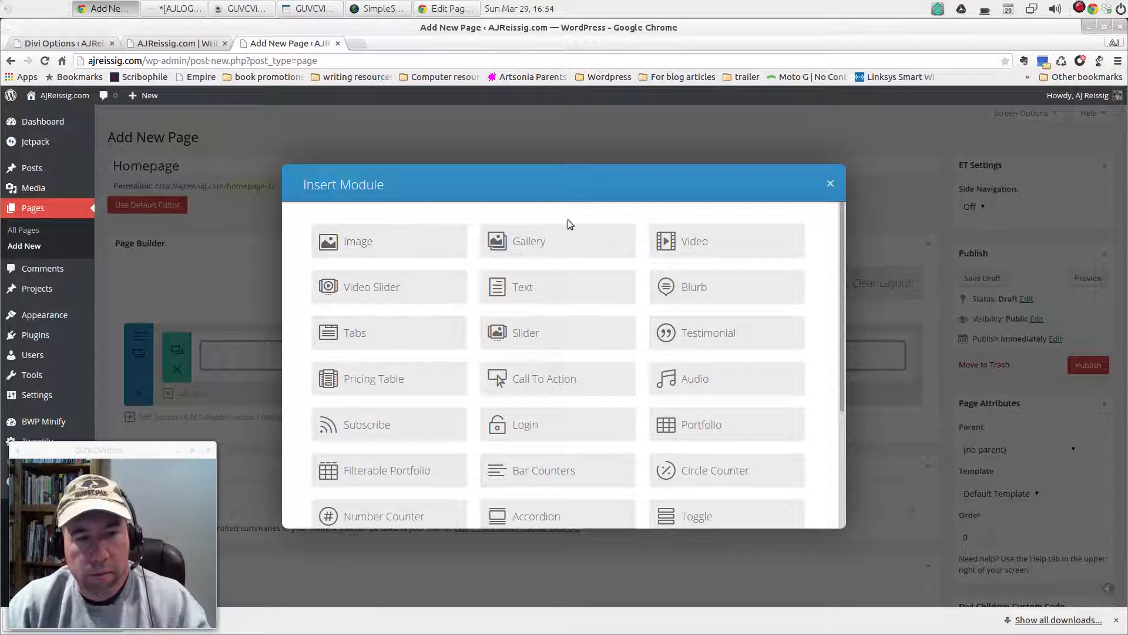
click(358, 241)
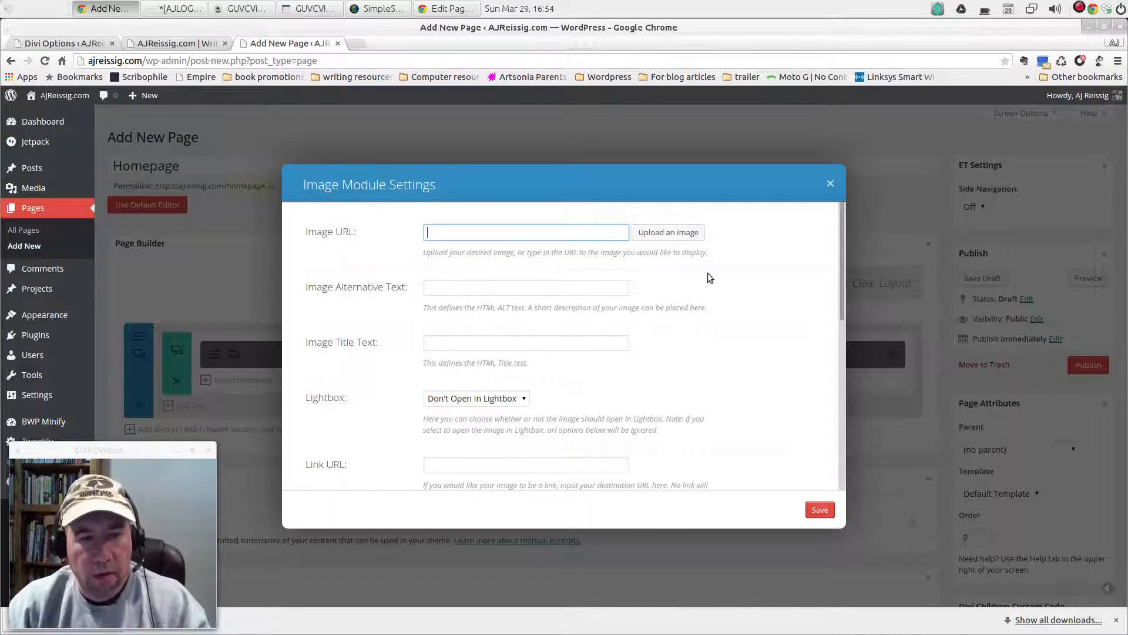
click(830, 183)
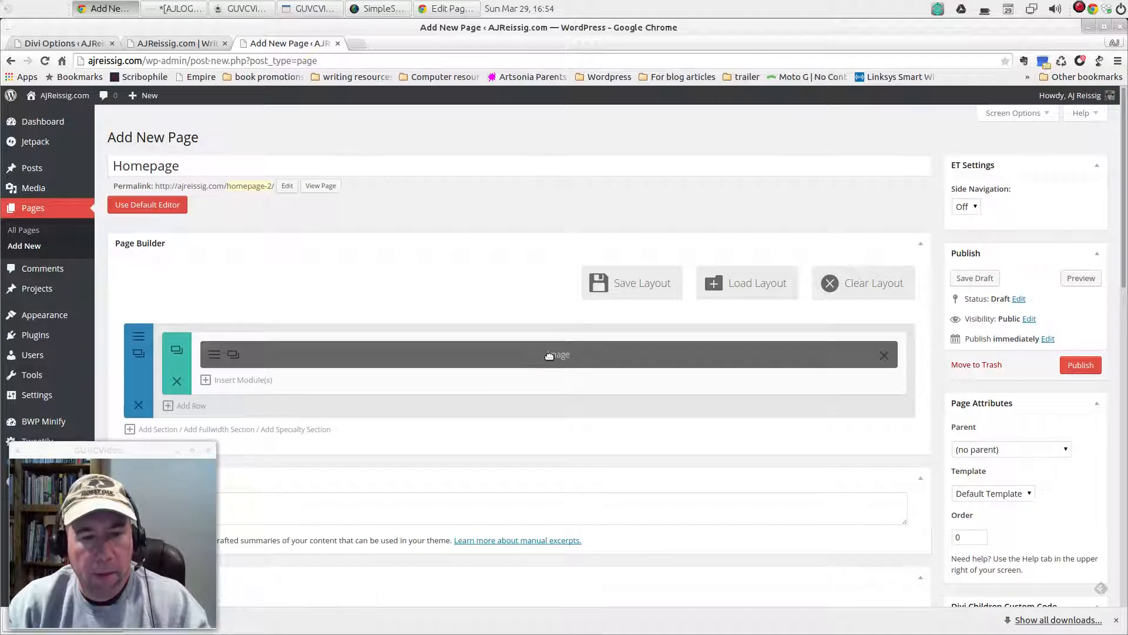
click(884, 356)
- Insert a Text module into the column, place the full-size, centered LOGO1.png from the media library in its content, and save the module
click(574, 360)
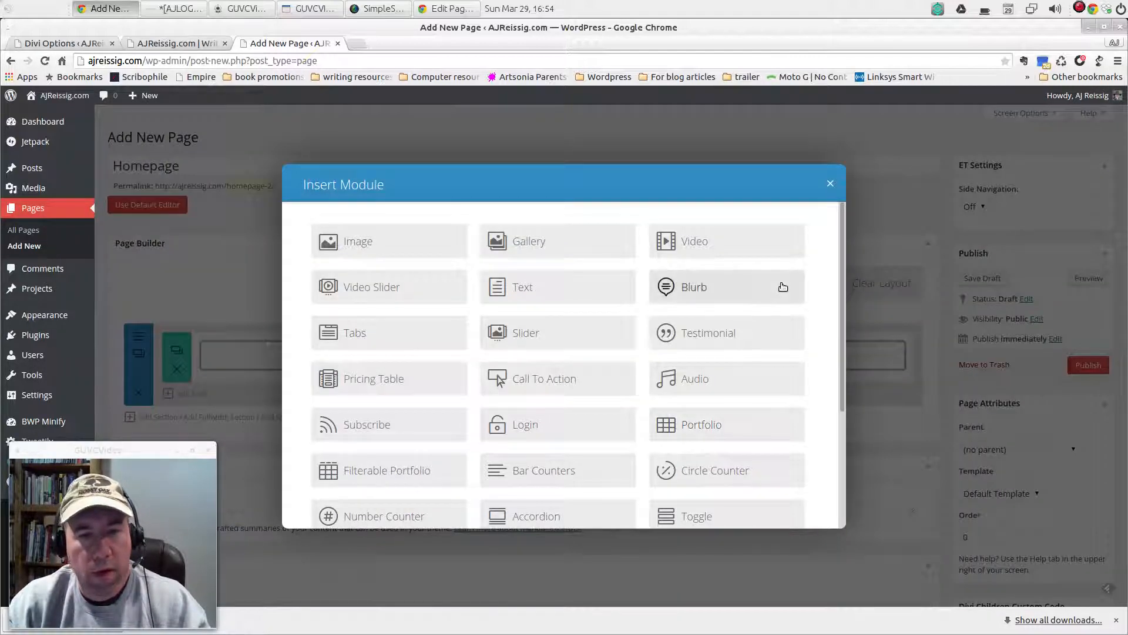
click(524, 287)
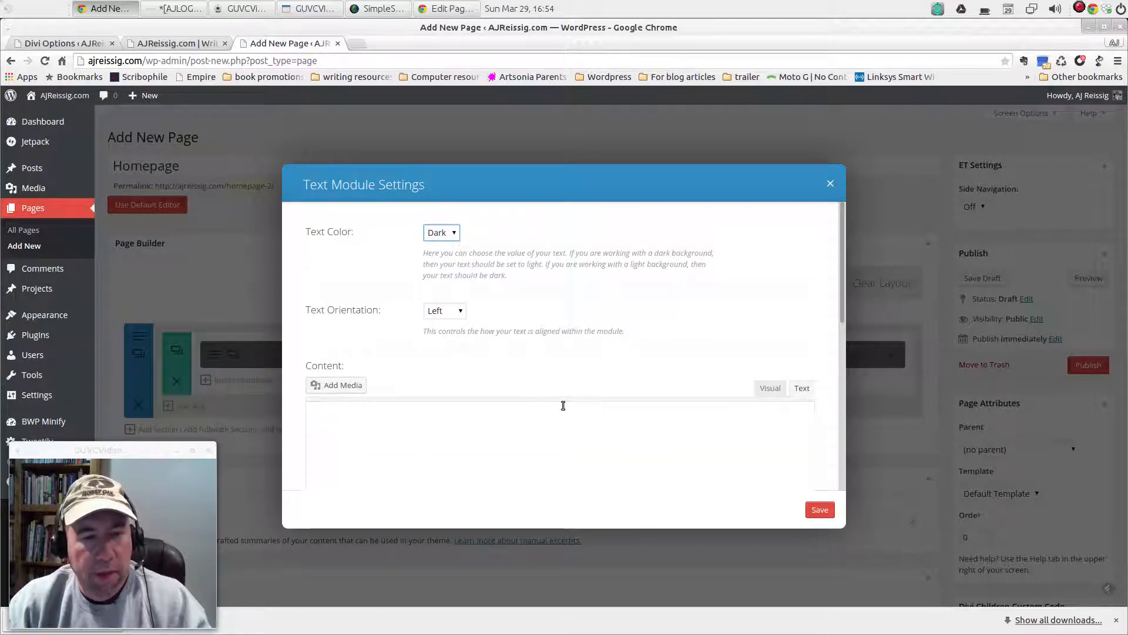
scroll(560, 405, down, 1)
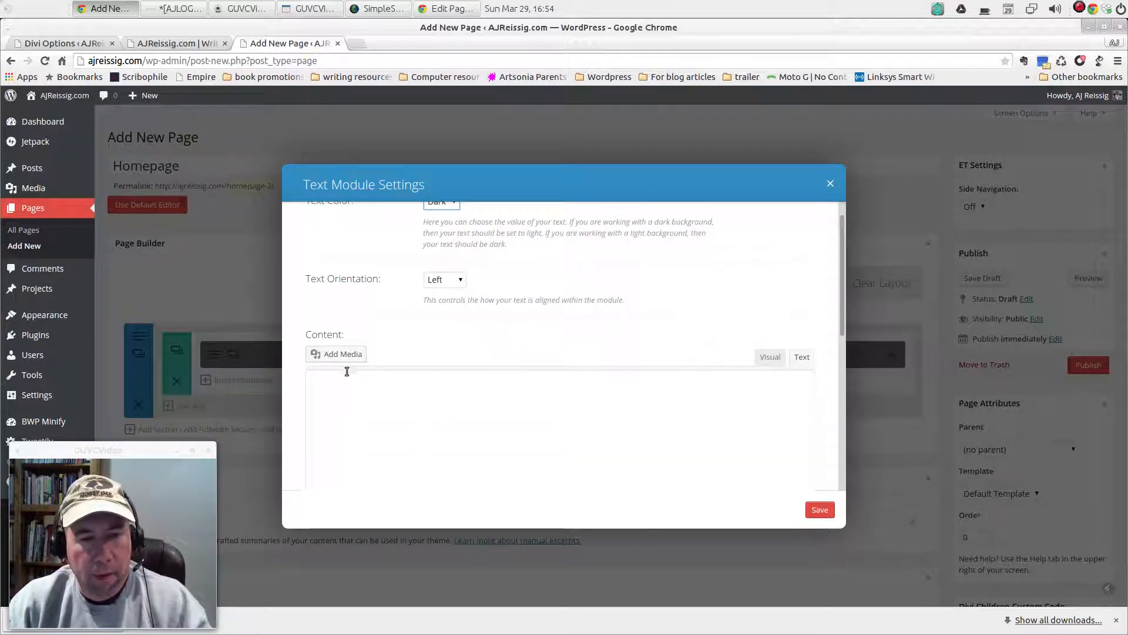
scroll(423, 414, down, 1)
click(320, 322)
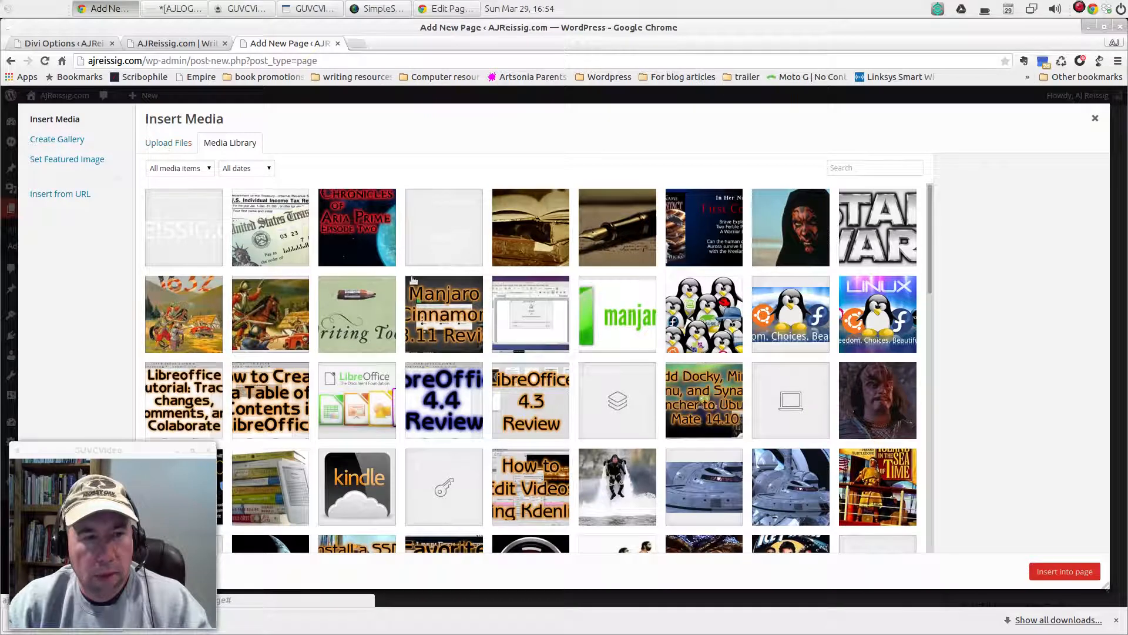
scroll(700, 312, down, 2)
scroll(699, 312, up, 2)
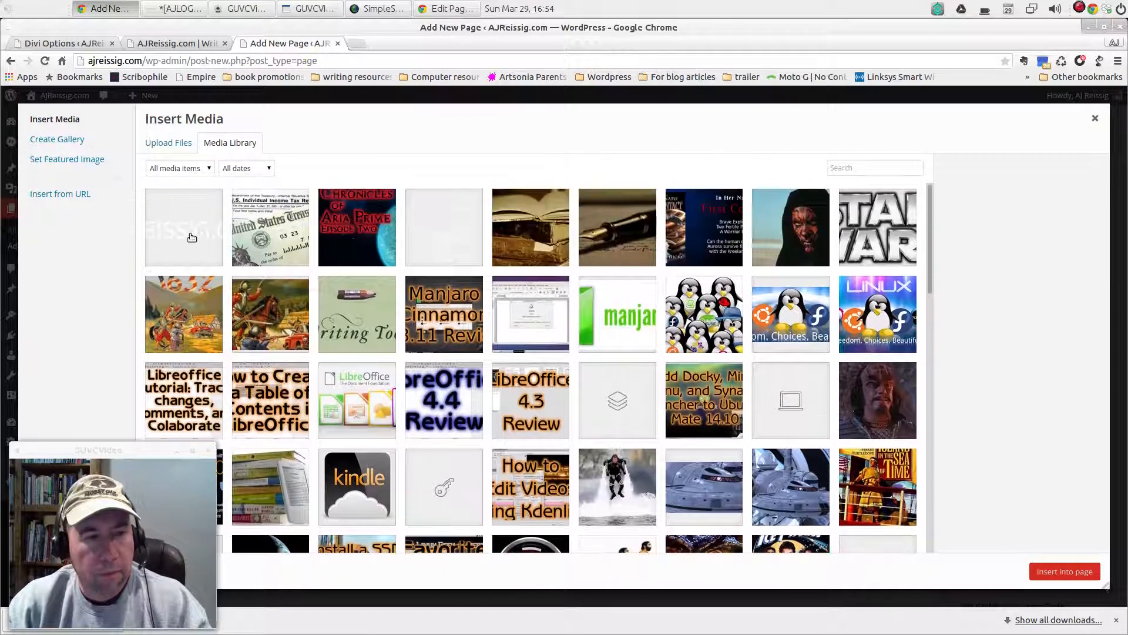
click(431, 220)
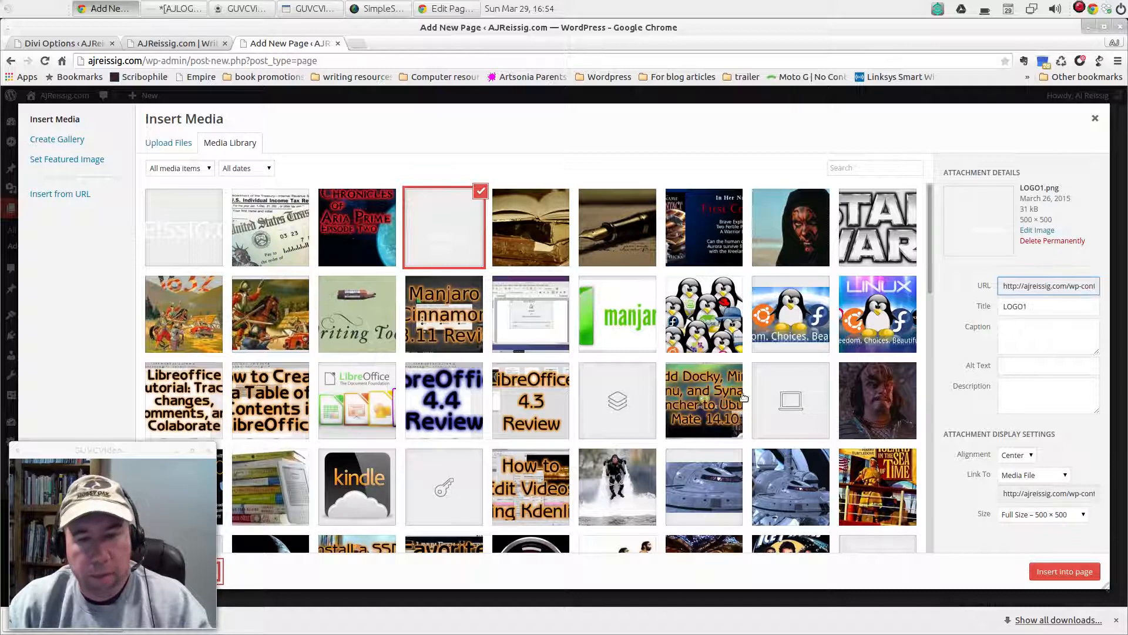
click(1064, 571)
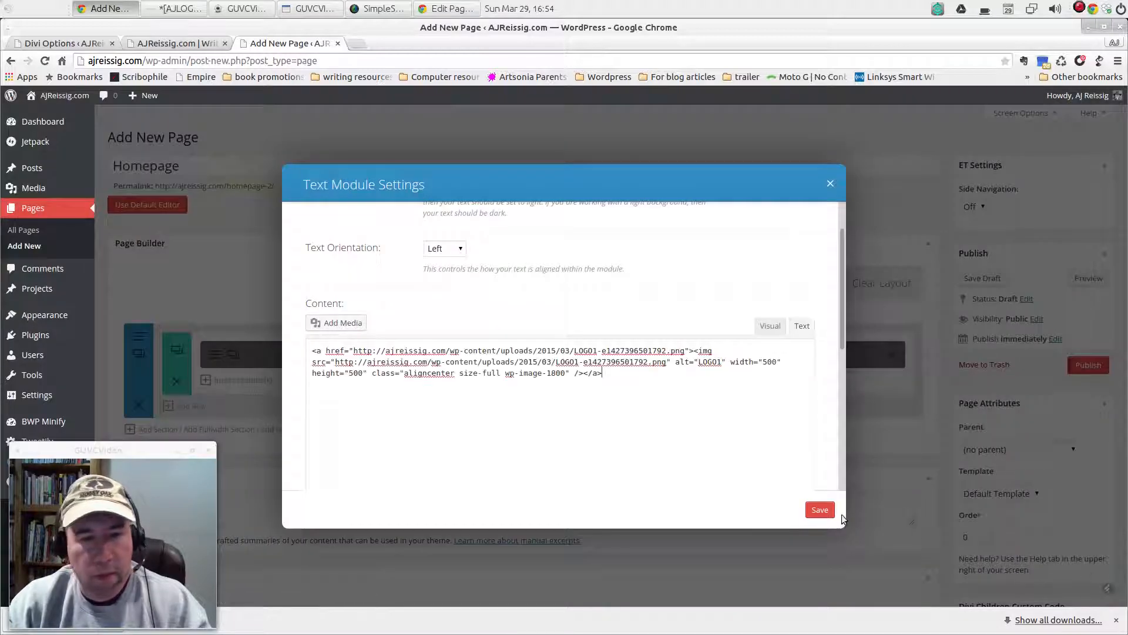
click(769, 333)
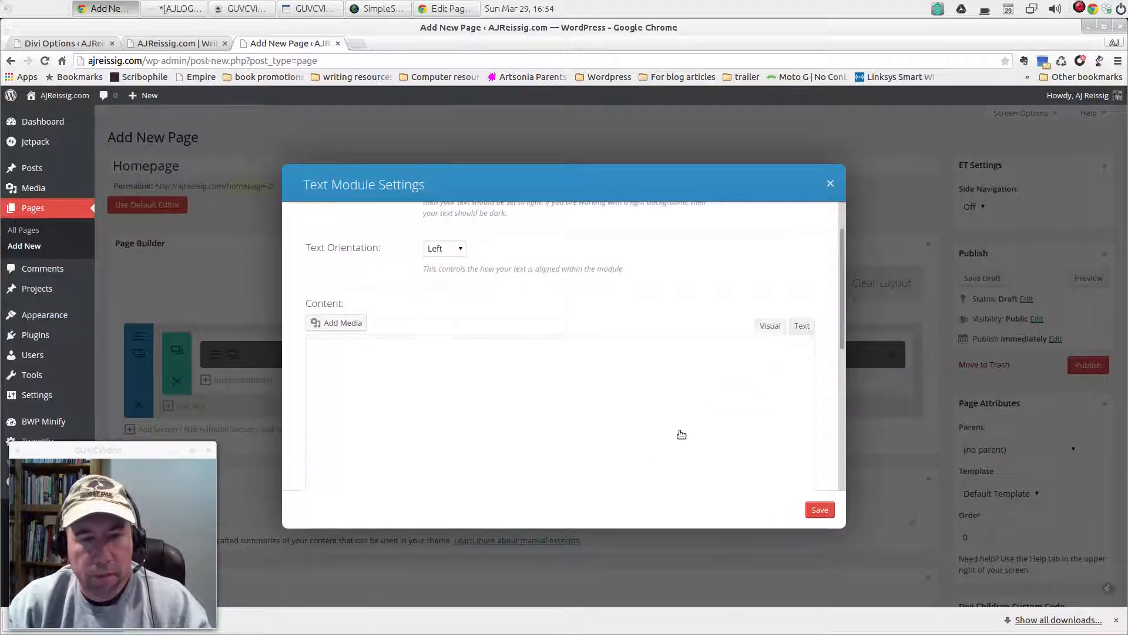
click(819, 510)
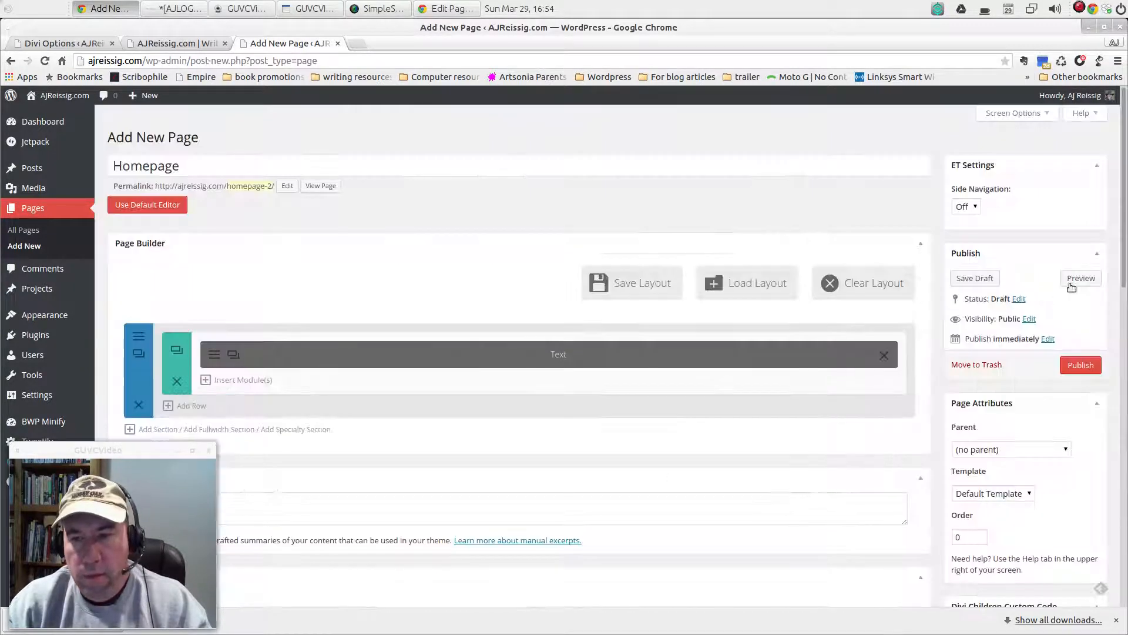
- Preview the Homepage draft with the logo module in place and return to the page editor
click(1070, 283)
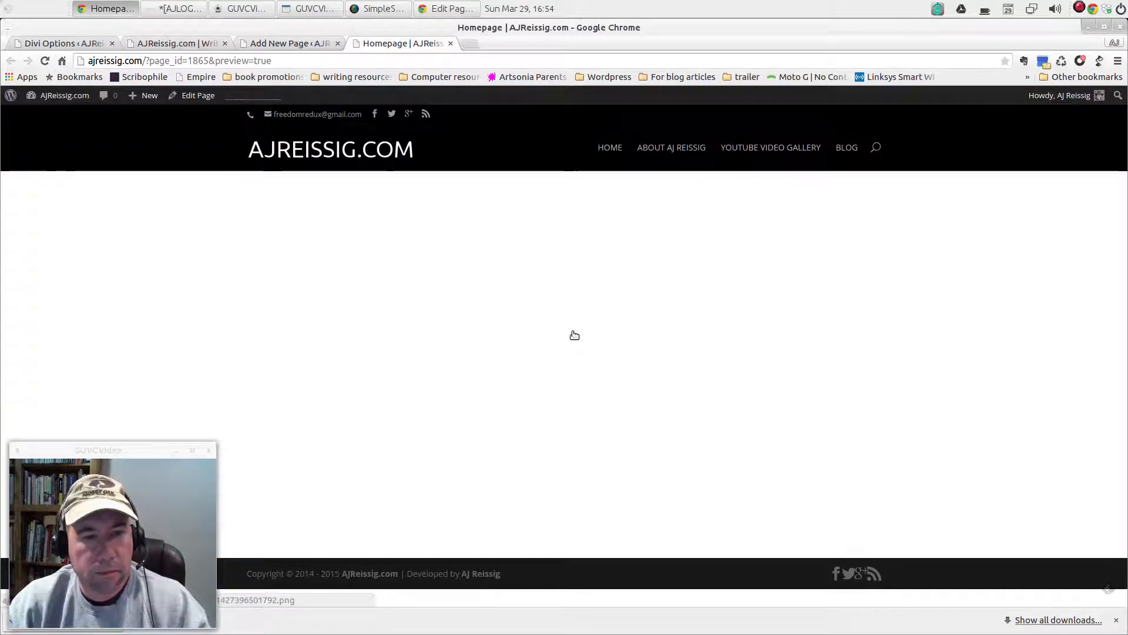
click(450, 43)
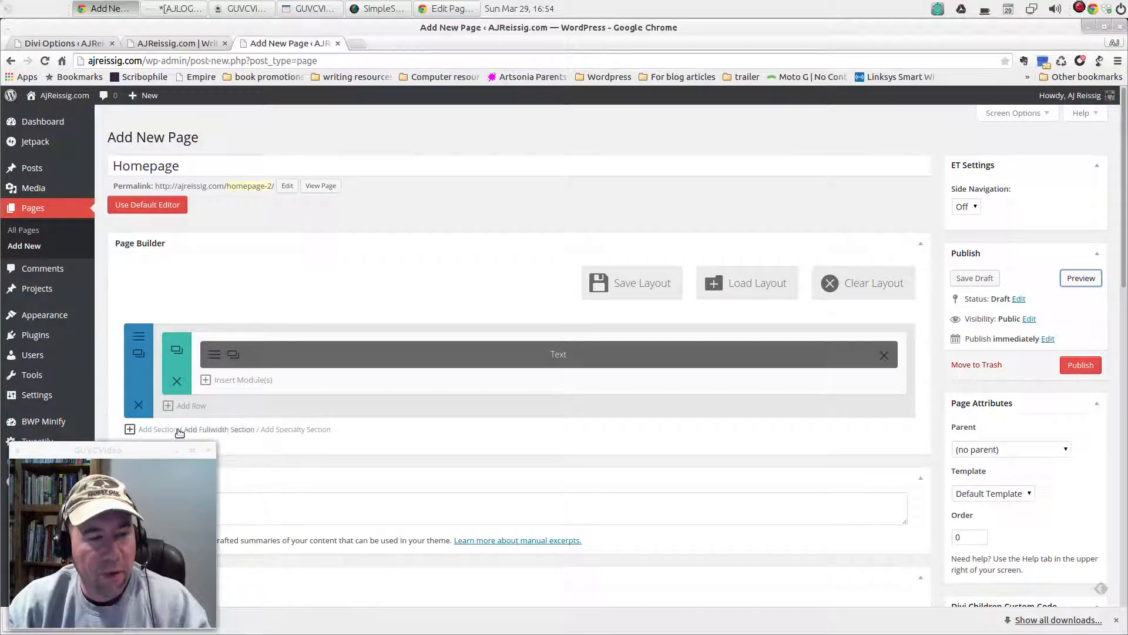
- Set Timeless_Books.jpg from the media library as the background image of the section containing the logo
click(139, 336)
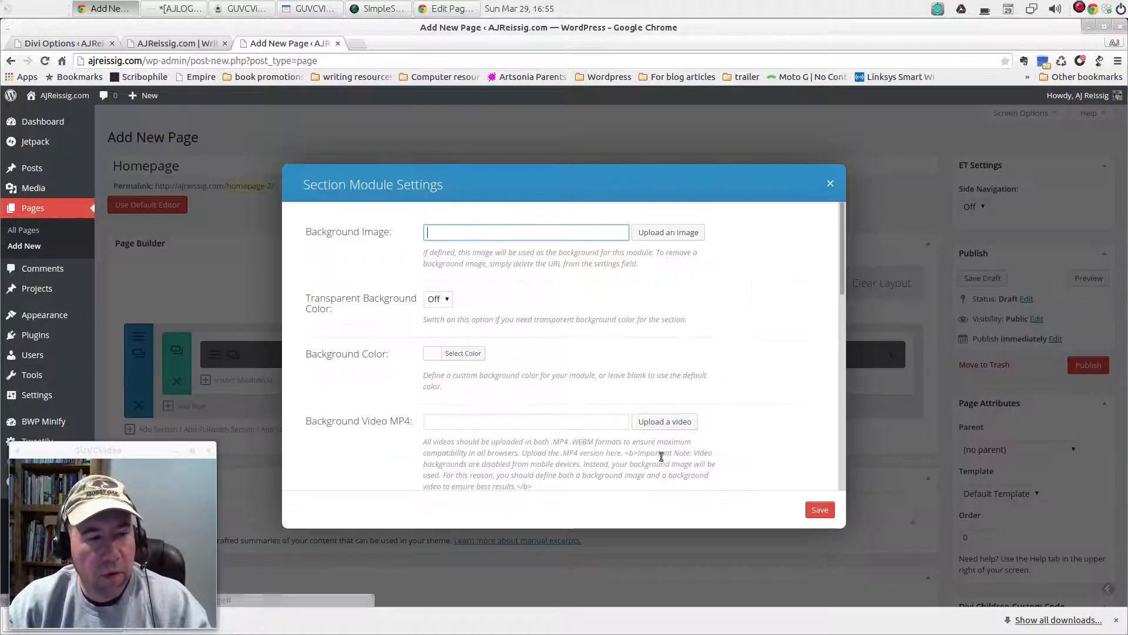
click(676, 238)
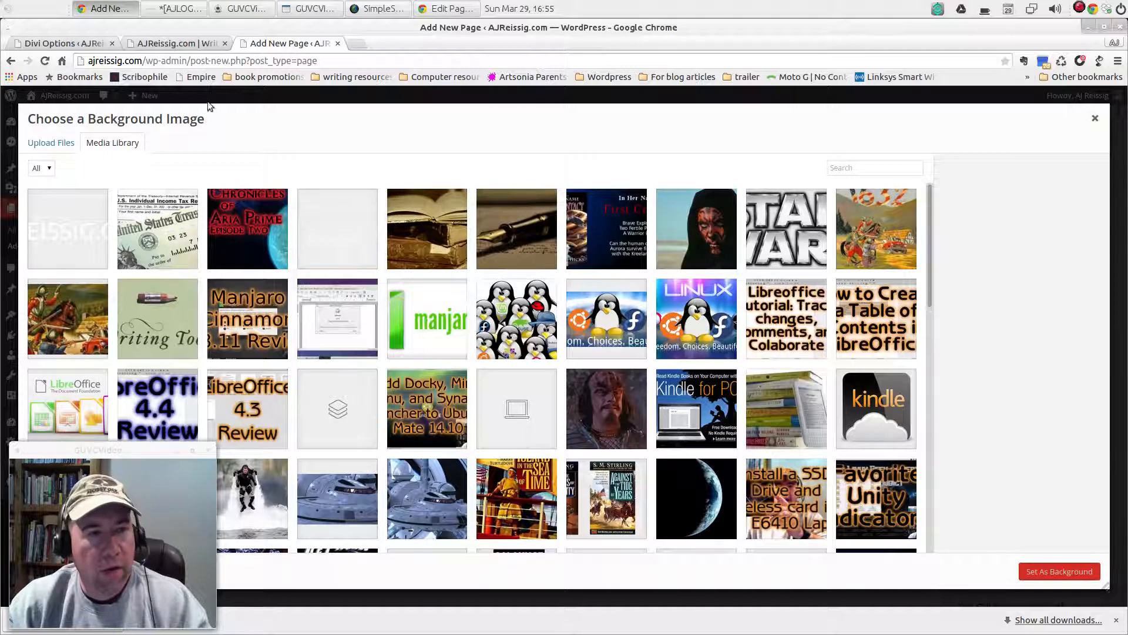
click(177, 43)
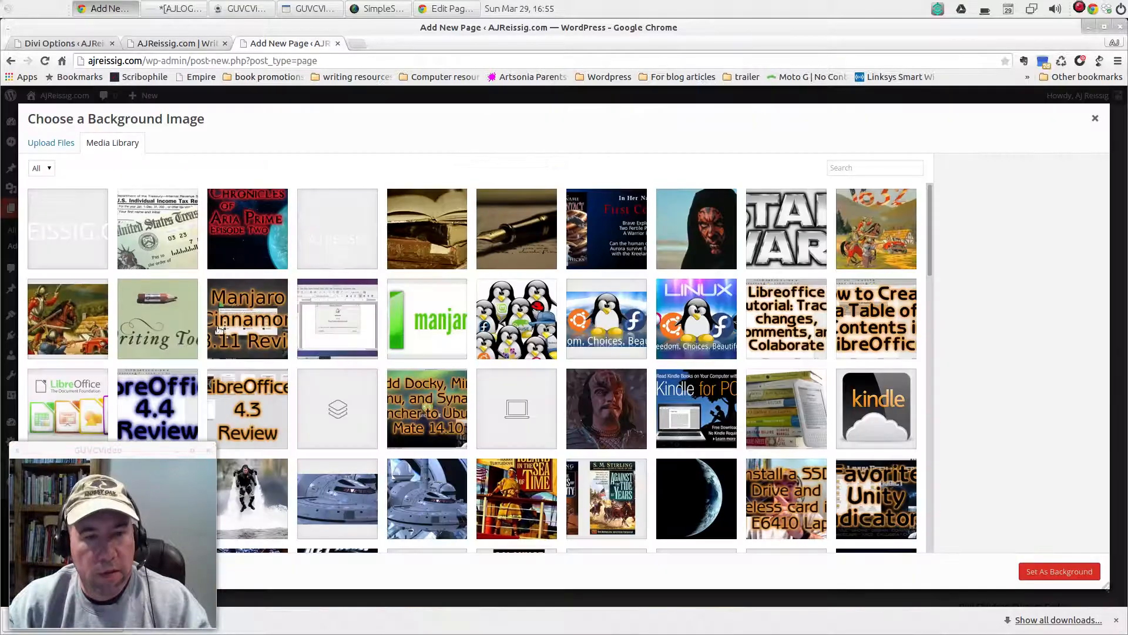
click(276, 45)
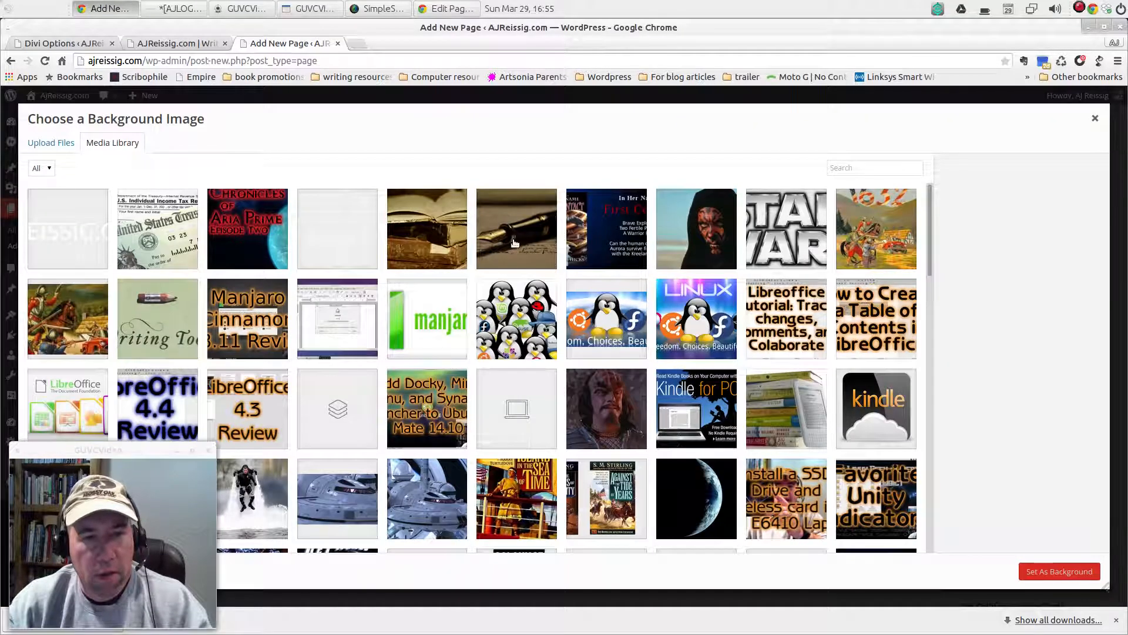
click(411, 241)
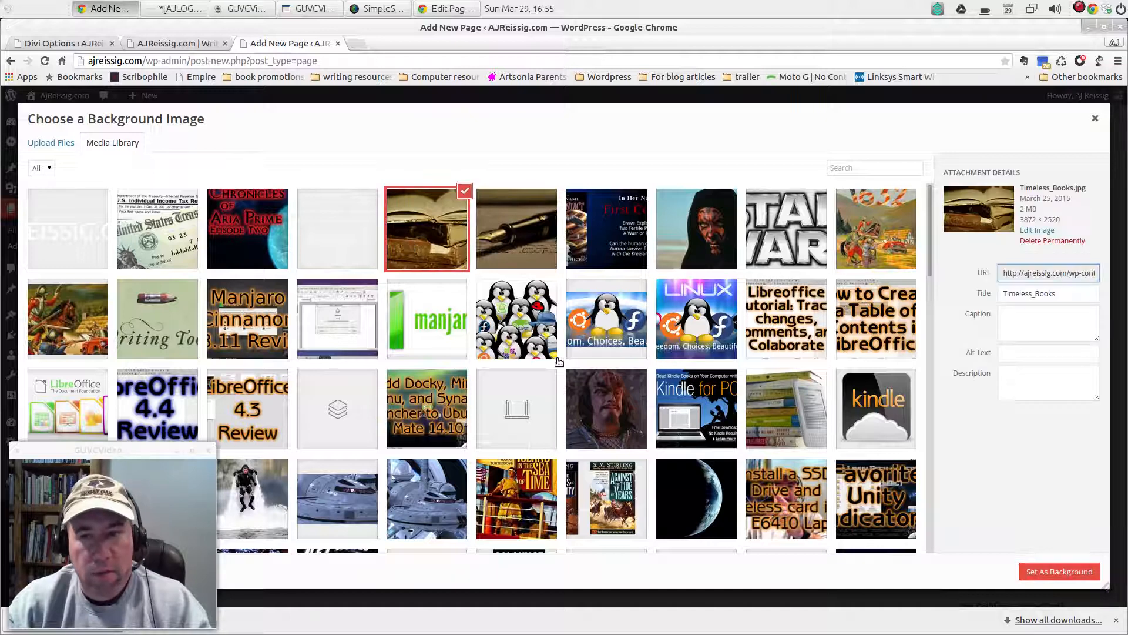
click(1074, 578)
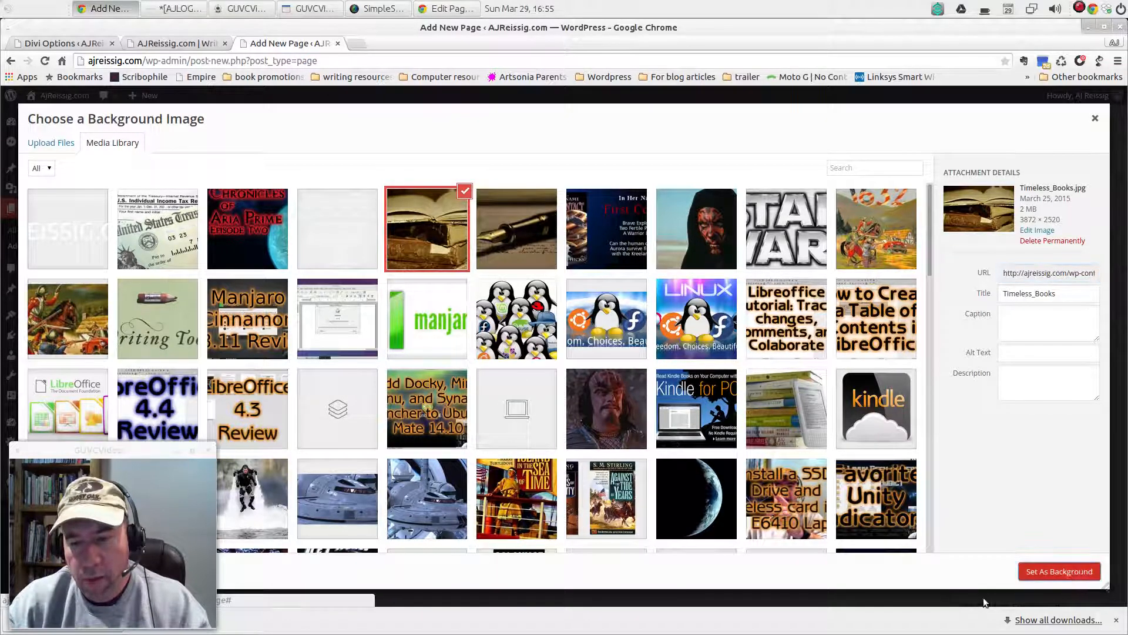
- Enable the parallax effect for the section's background image, keep the CSS parallax method, and save the section settings
scroll(774, 396, down, 3)
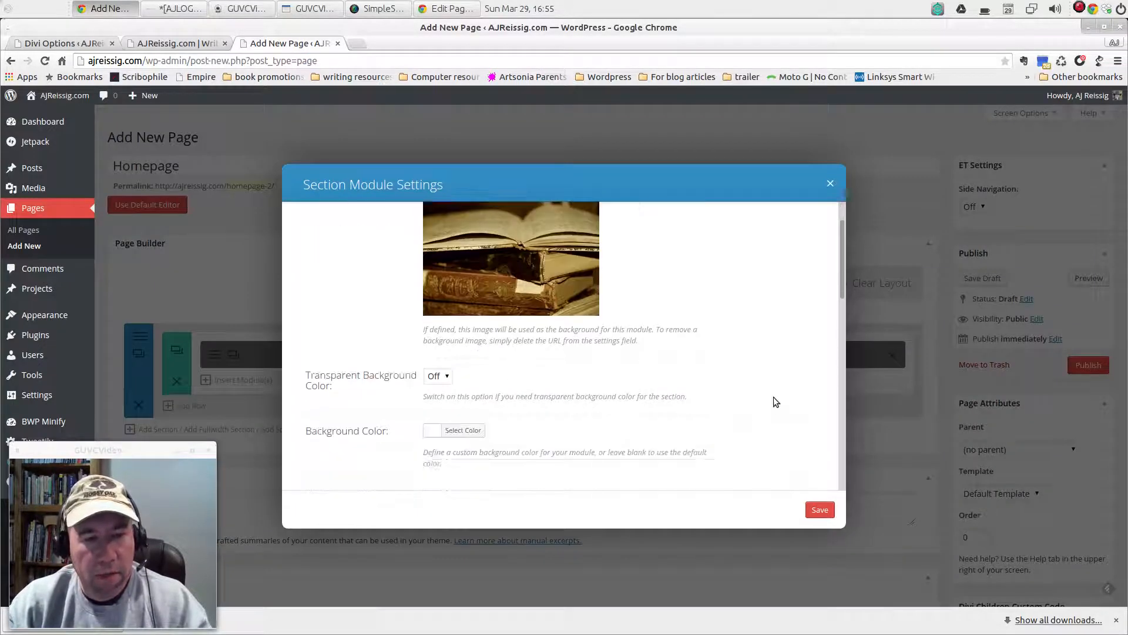
scroll(771, 398, up, 2)
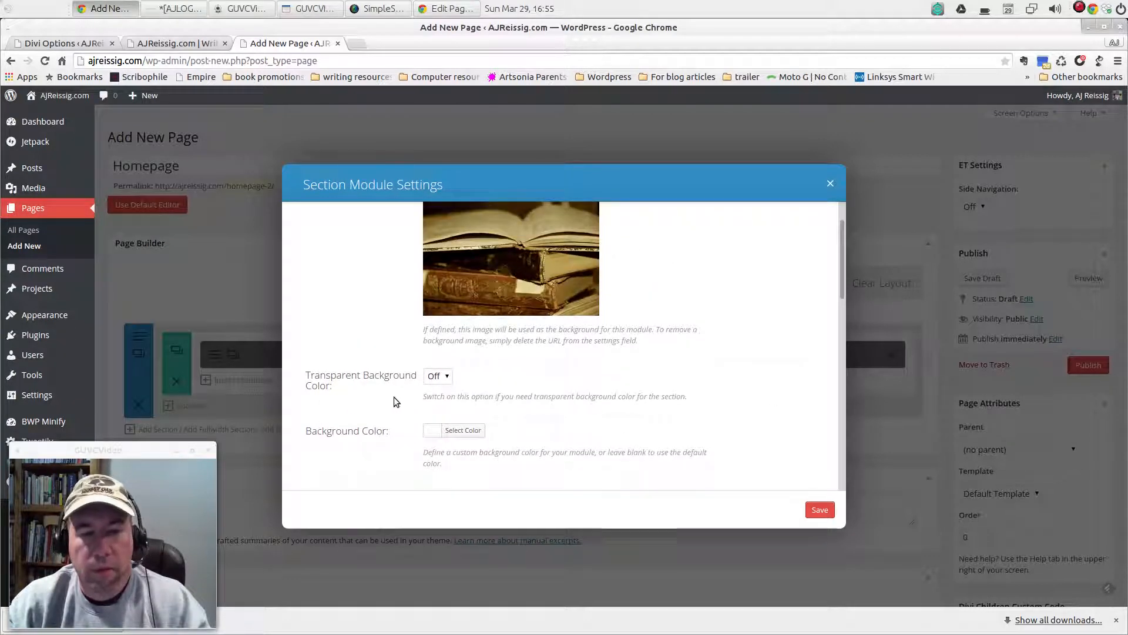
scroll(646, 398, down, 3)
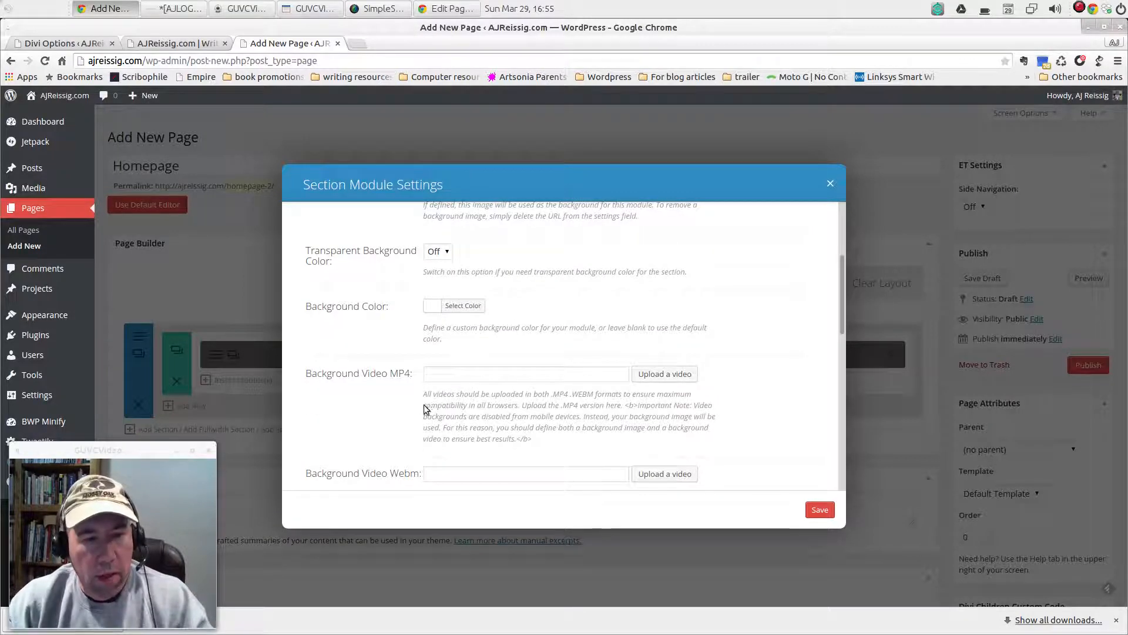
scroll(417, 406, down, 1)
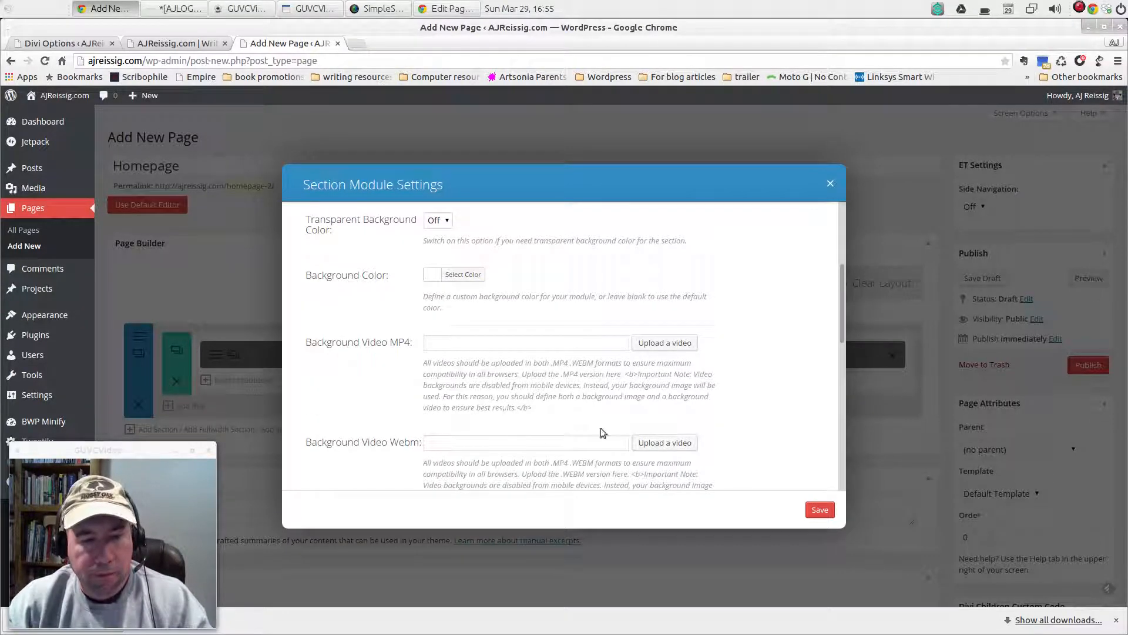
scroll(599, 432, down, 3)
scroll(630, 463, down, 2)
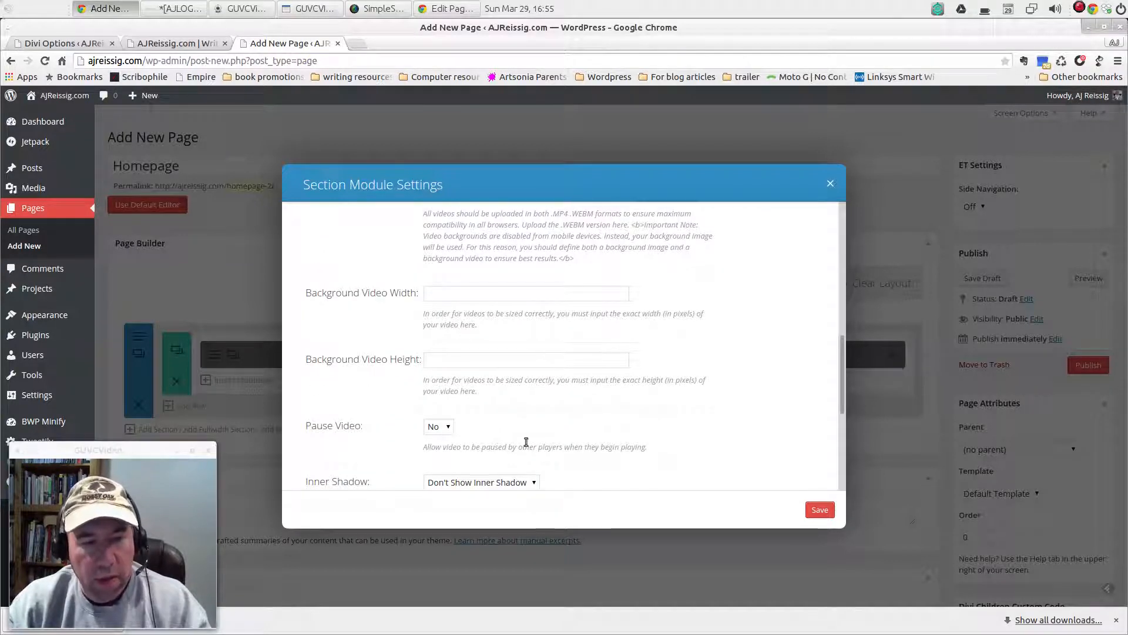
scroll(643, 441, down, 1)
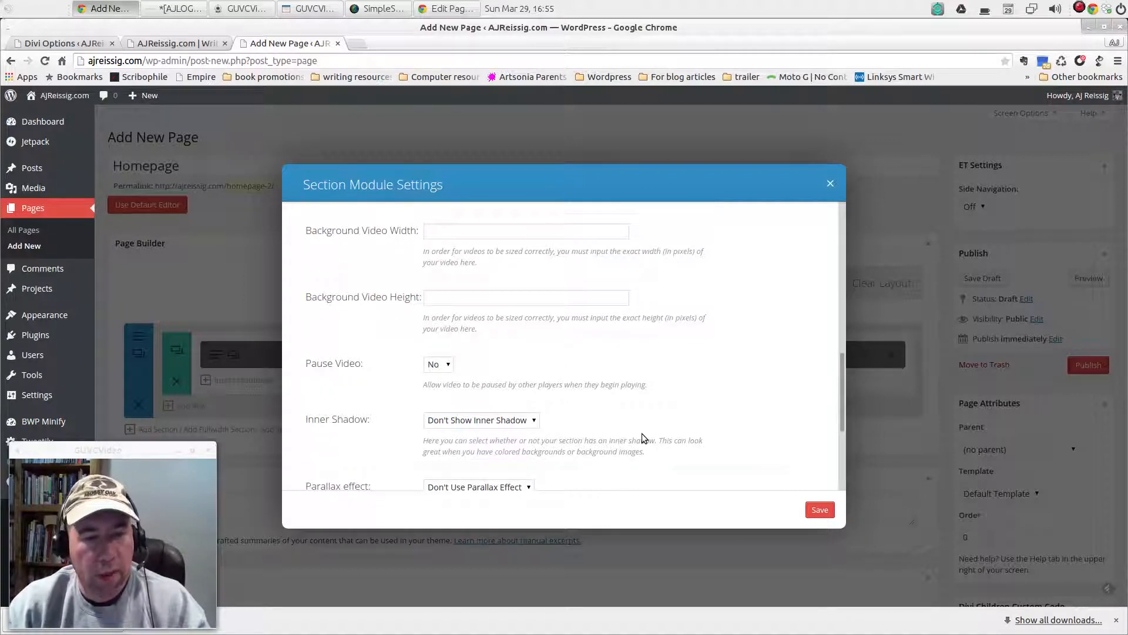
scroll(643, 438, down, 1)
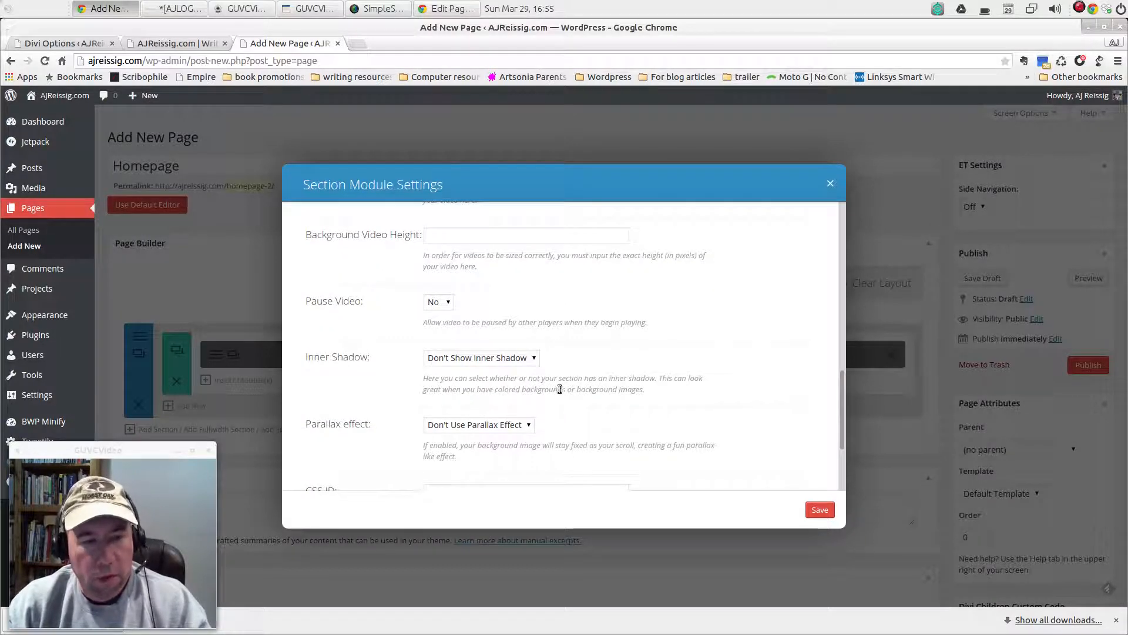
scroll(587, 438, down, 1)
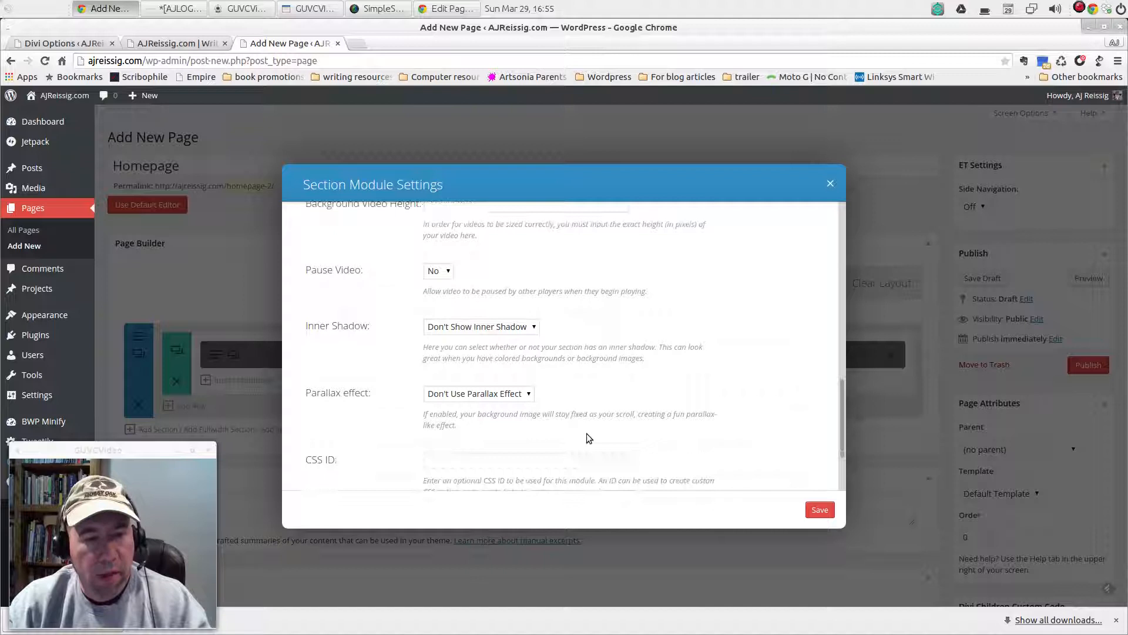
click(531, 395)
click(523, 418)
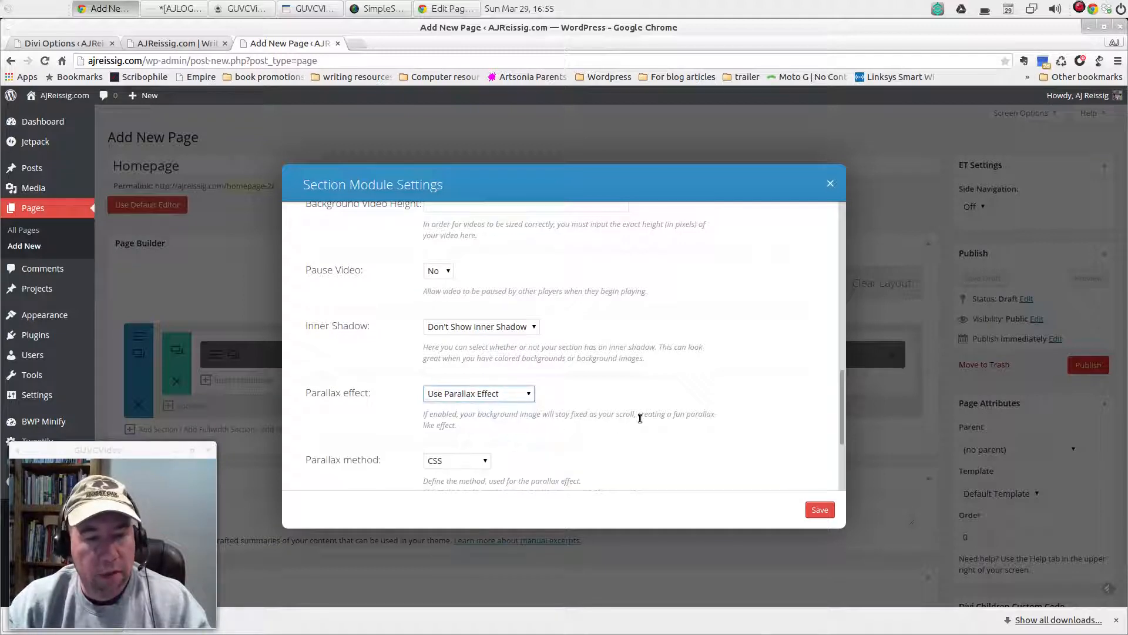
scroll(639, 418, down, 5)
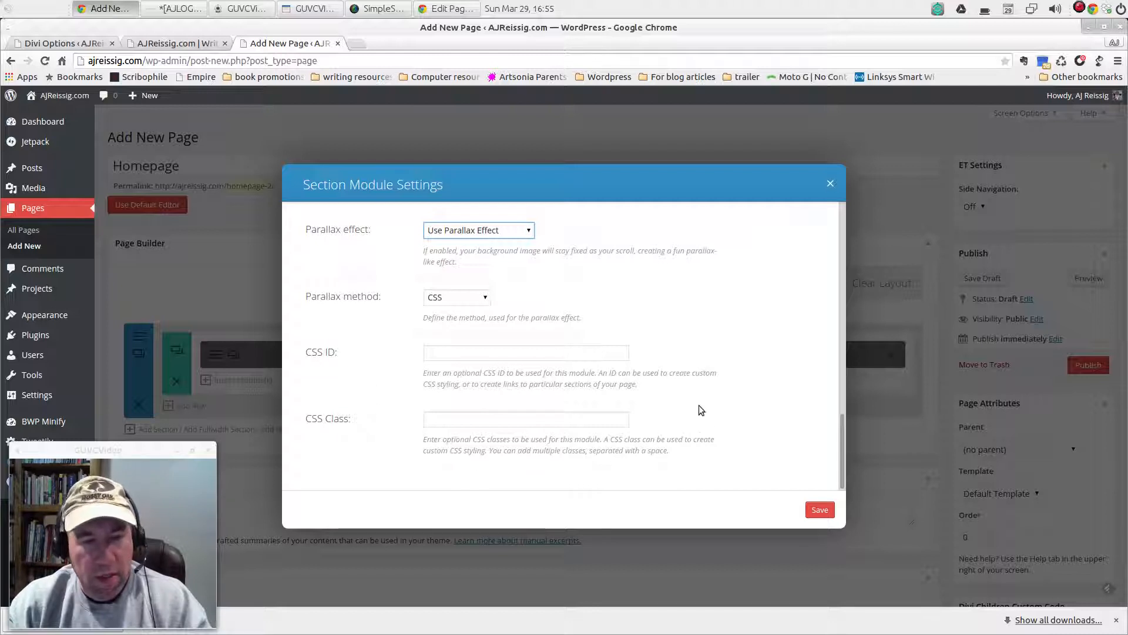
click(818, 509)
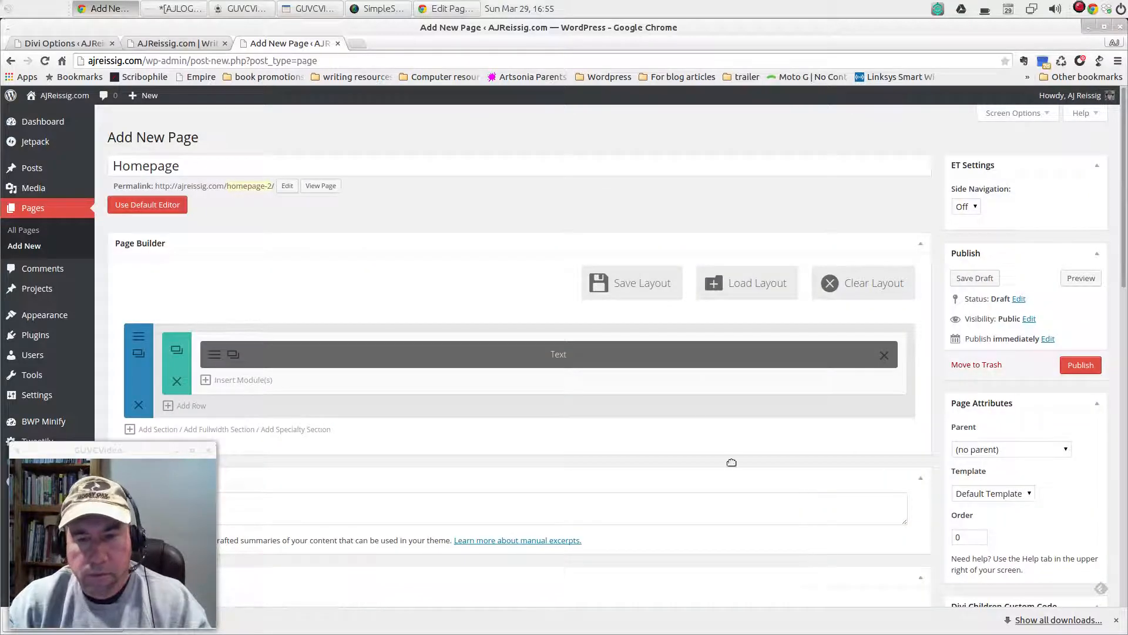
- Preview the Homepage draft to check the logo over the book background, then return to the page editor
click(1075, 278)
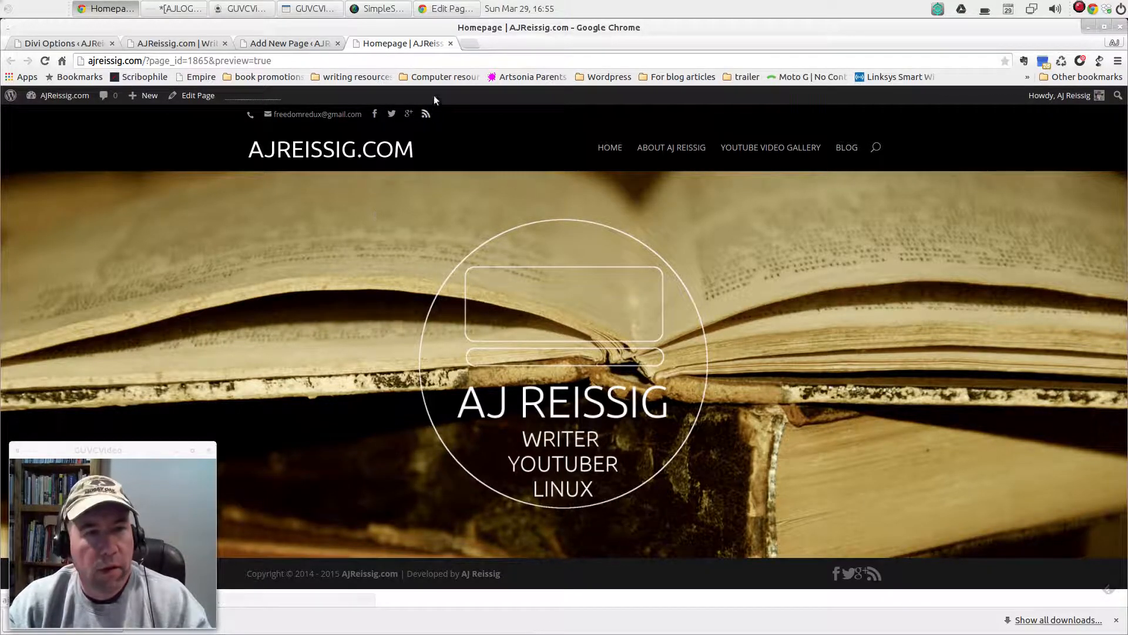
click(450, 44)
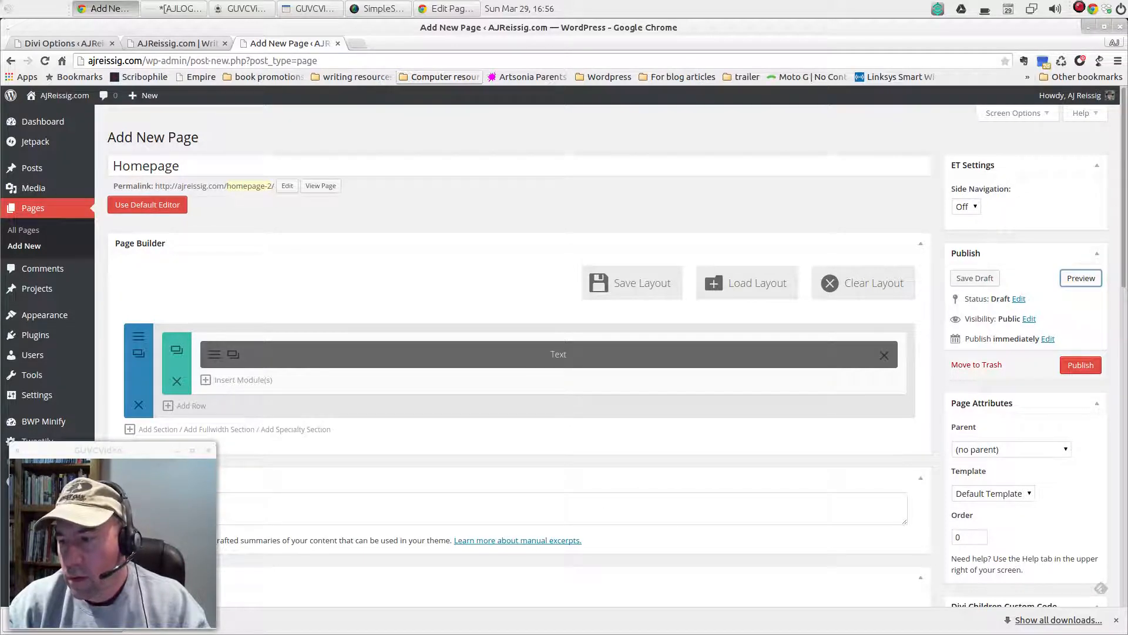
- Insert a Divider module below the logo text module, set its height to 150, and save it
key(alt+Tab)
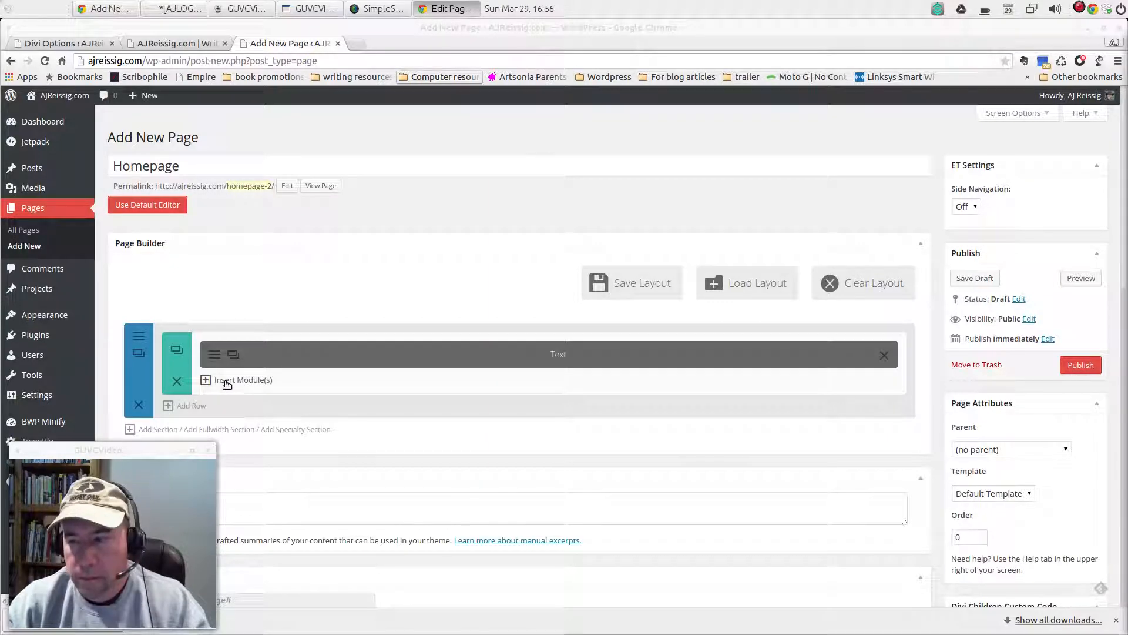
click(227, 381)
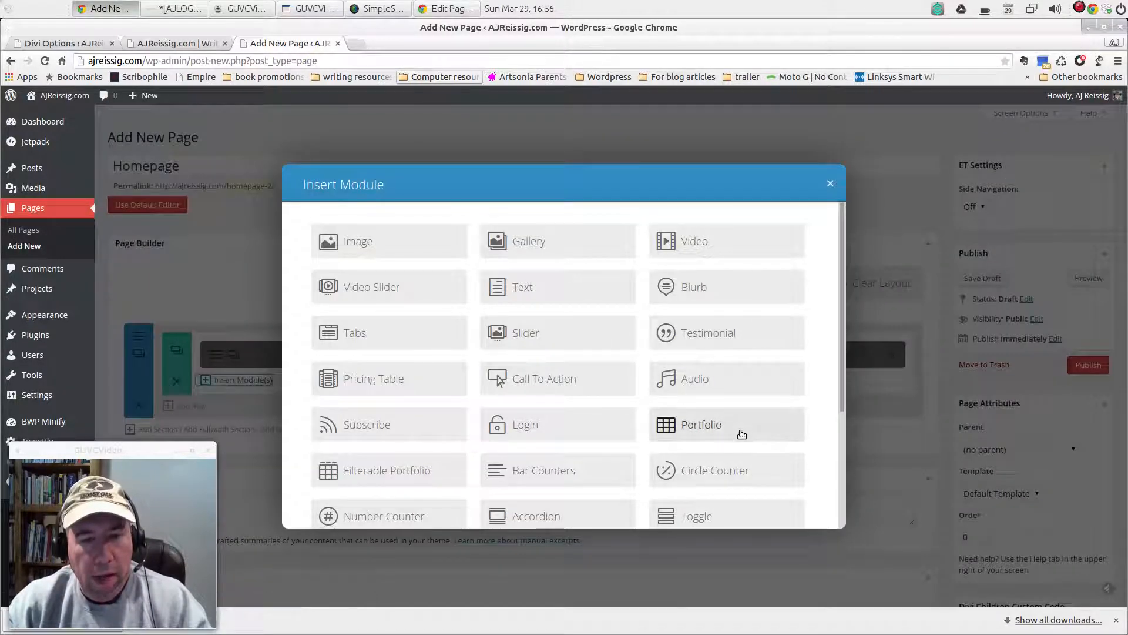
scroll(685, 451, down, 3)
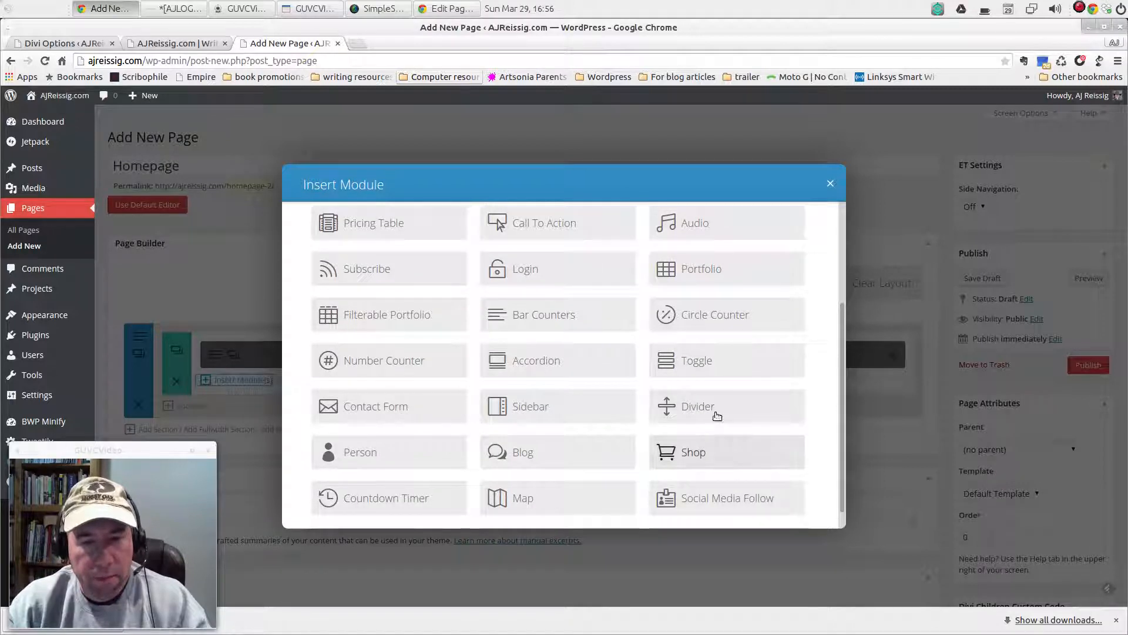
click(692, 405)
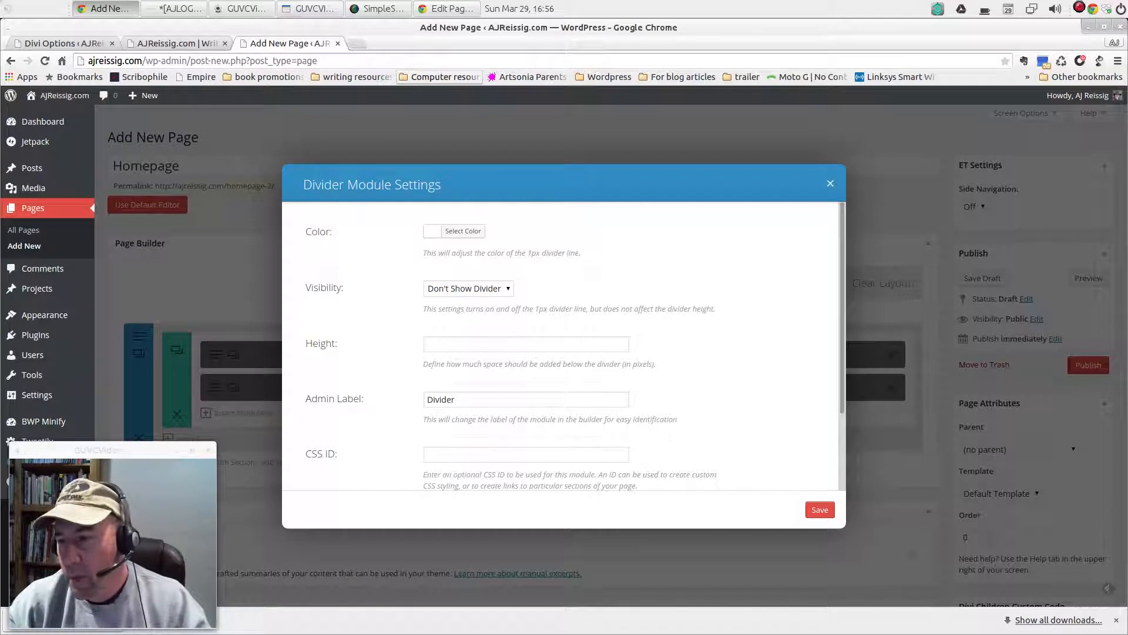
key(alt+Tab)
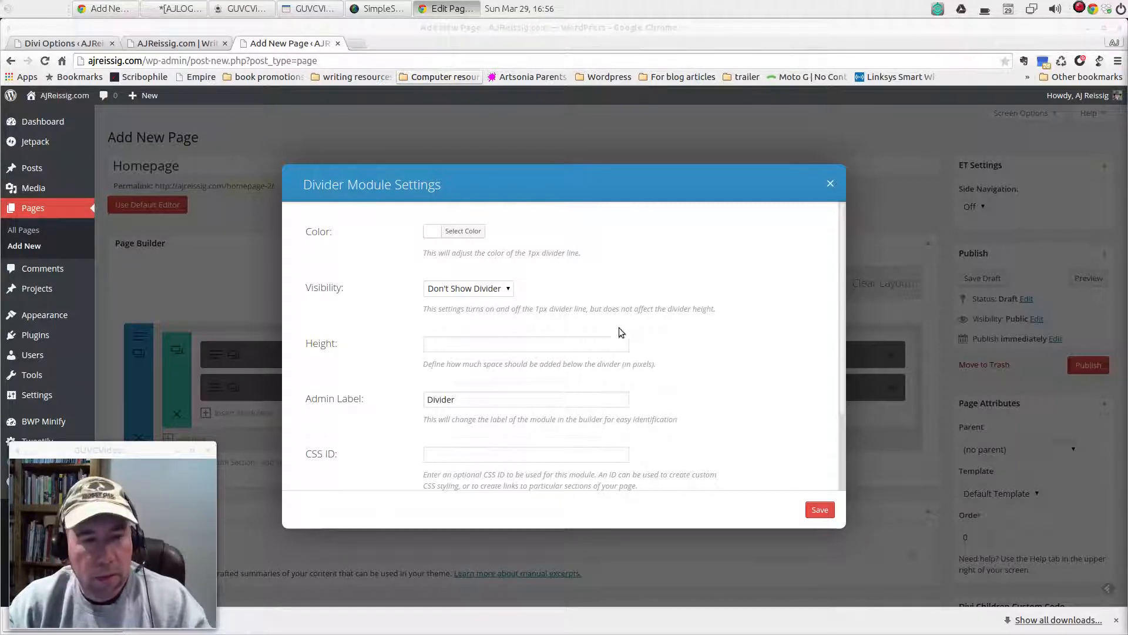
click(440, 346)
text(150)
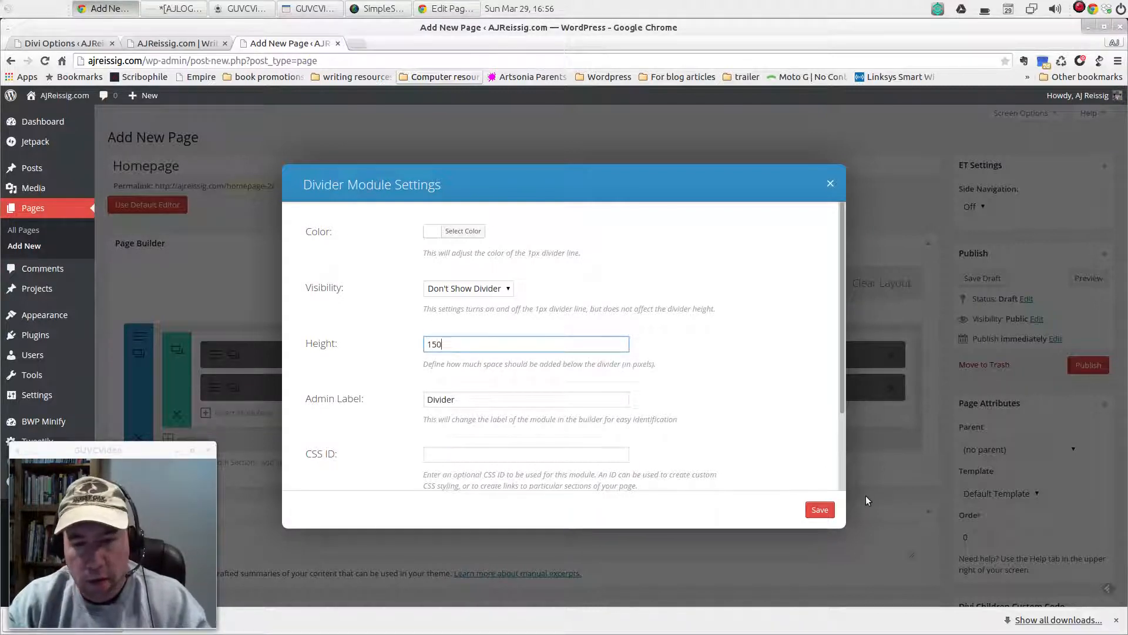
click(828, 510)
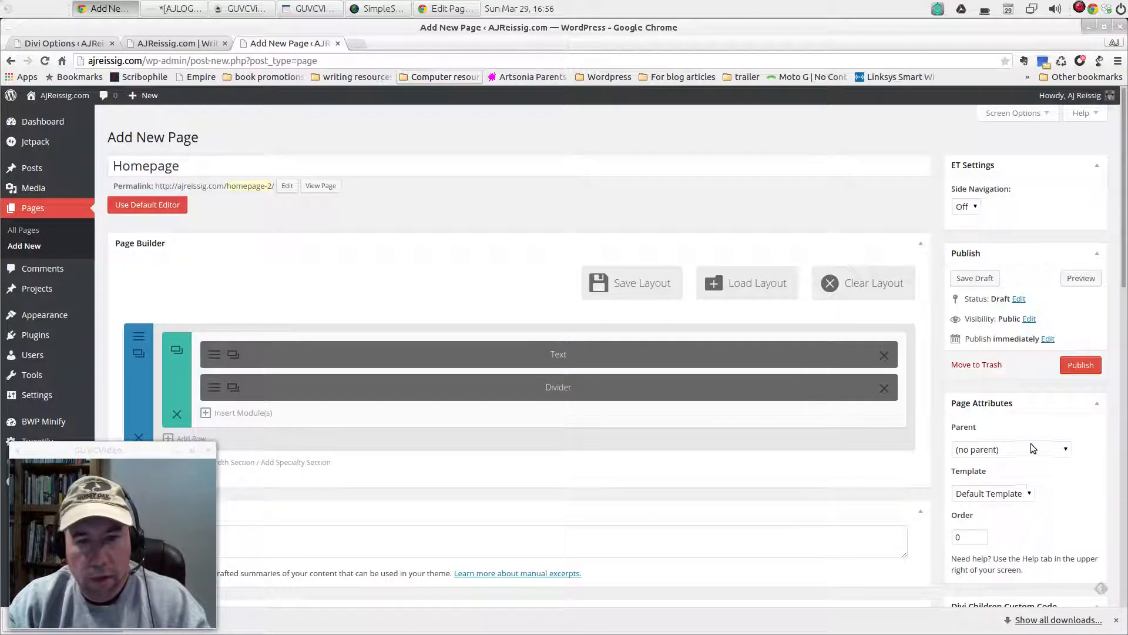
- Preview the Homepage draft to check the added space below the logo, then return to the page editor
scroll(997, 537, down, 1)
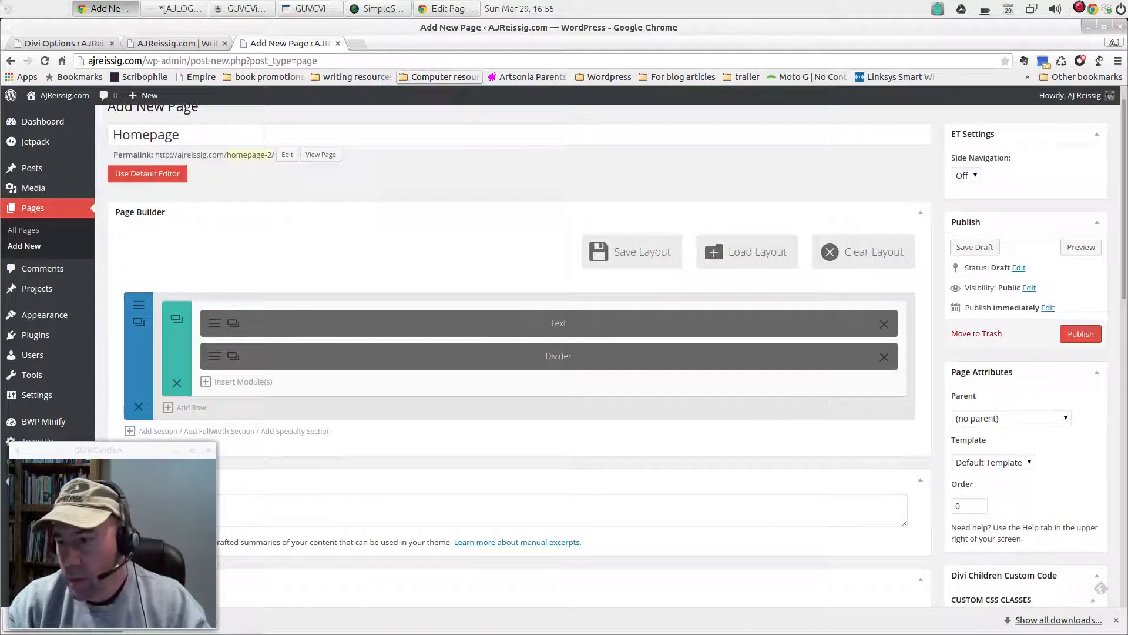
key(alt+Tab)
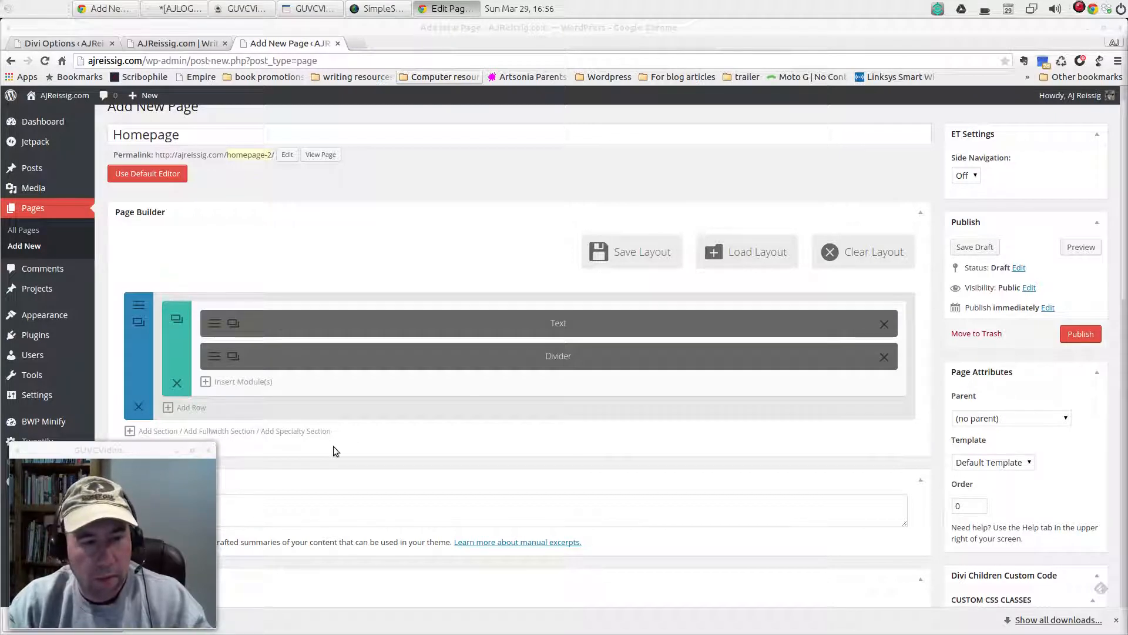
click(1081, 247)
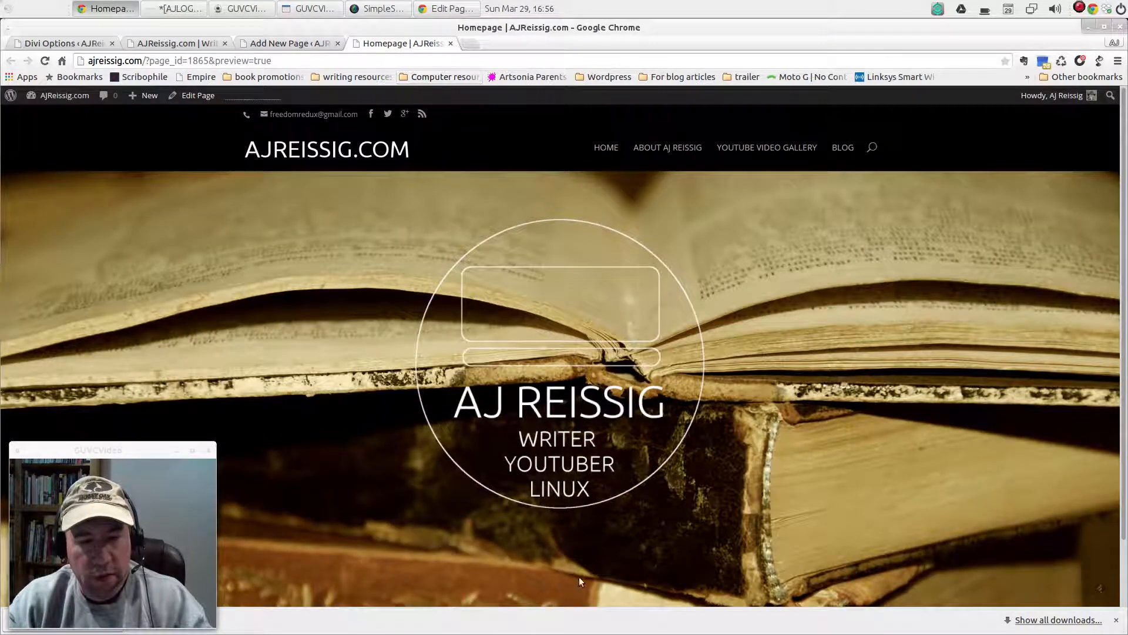
scroll(571, 567, down, 3)
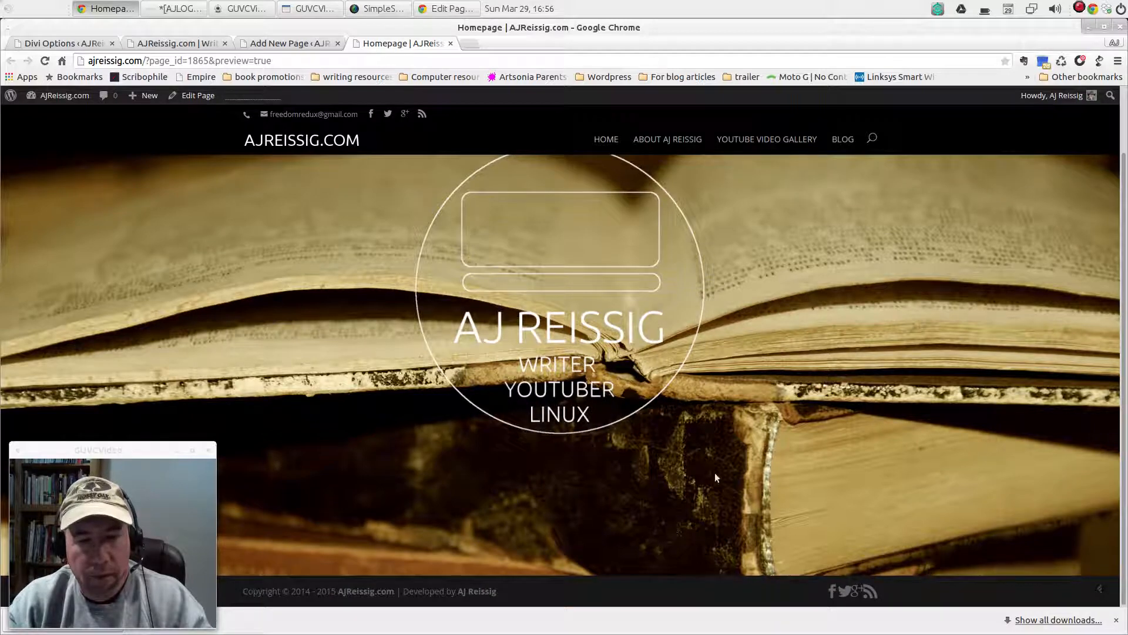
scroll(819, 247, up, 3)
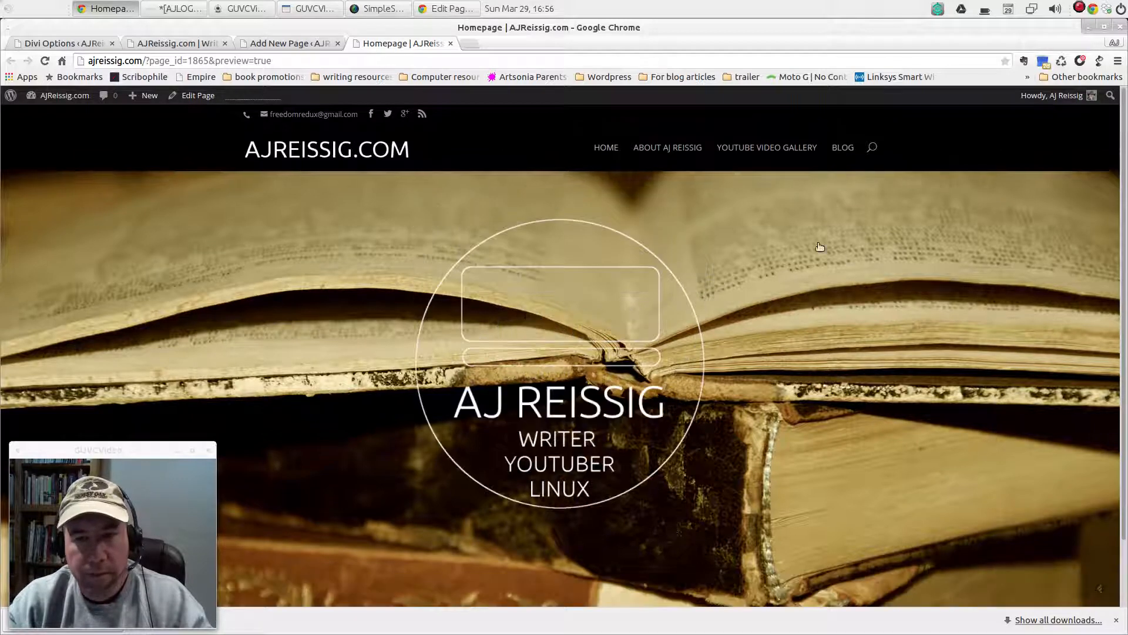
click(450, 43)
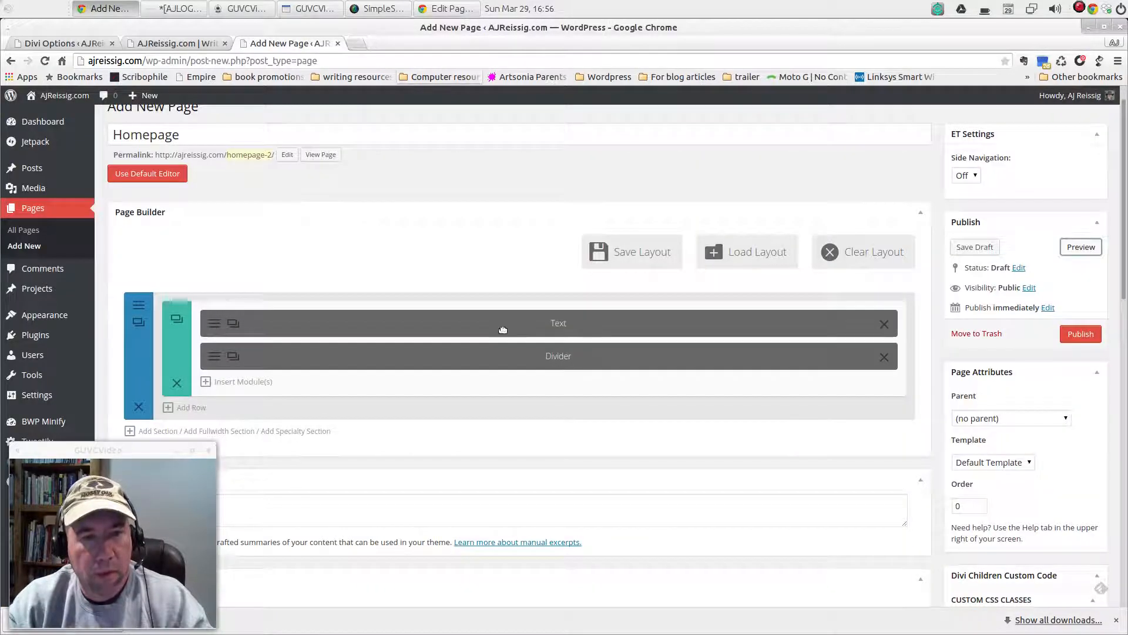
- Examine the Novels and Novellas section below the logo on the finished home page, then return to the module selection
click(236, 382)
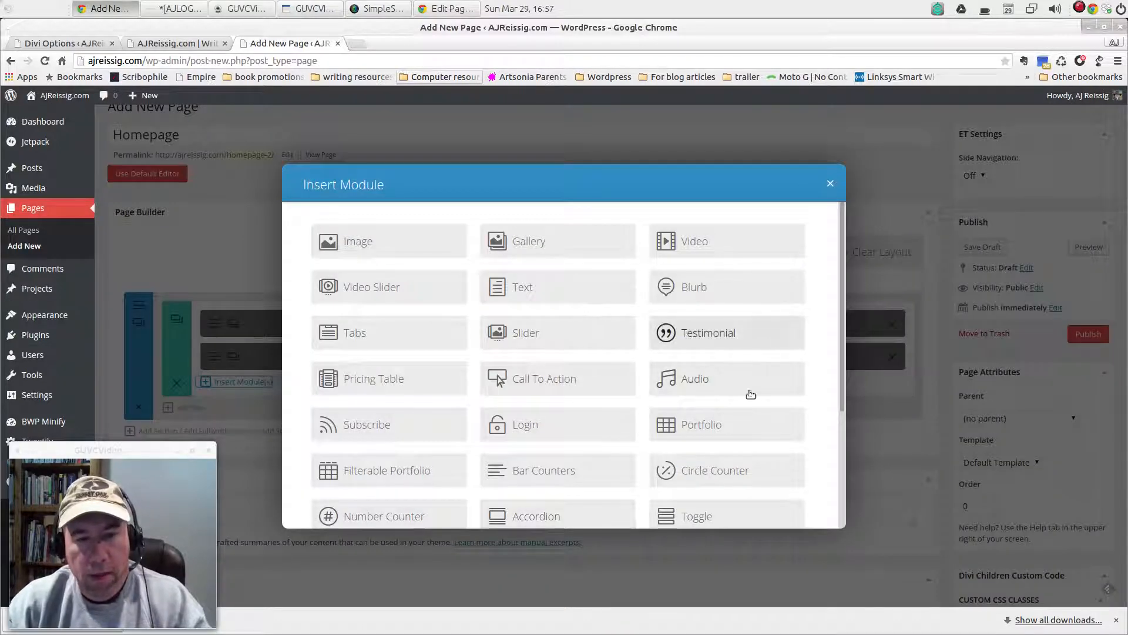
click(176, 44)
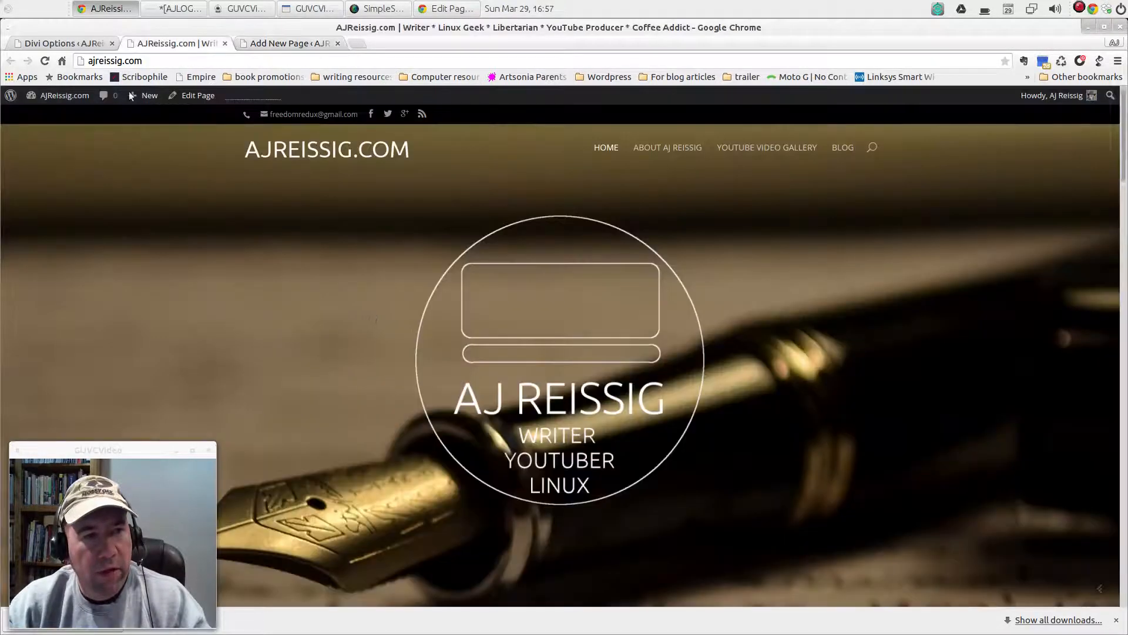
scroll(640, 360, down, 5)
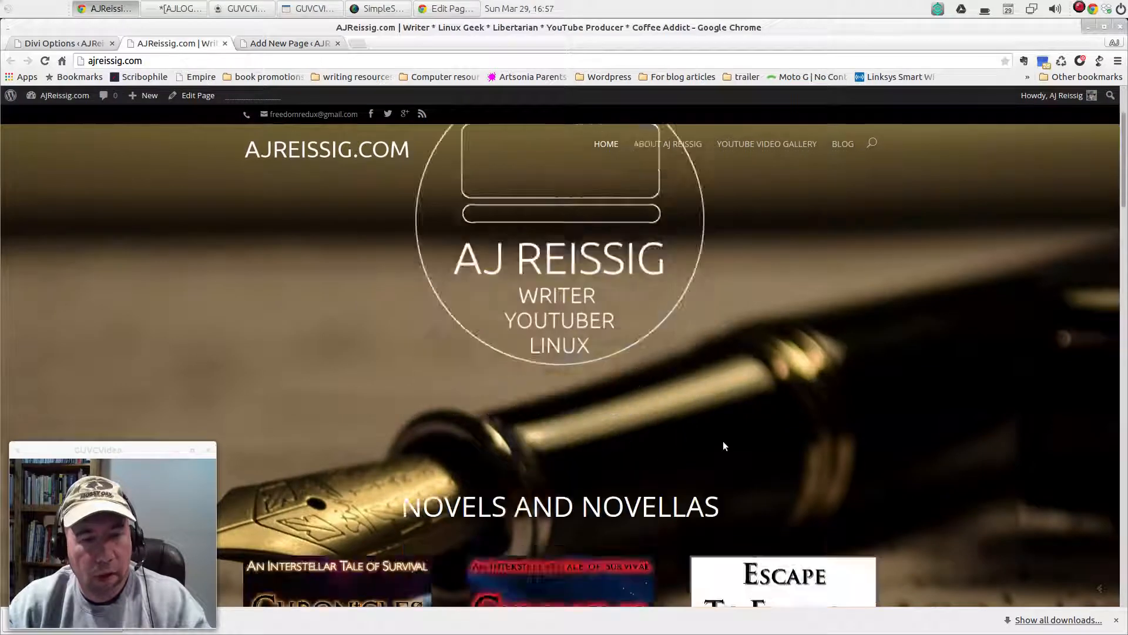
scroll(649, 454, down, 1)
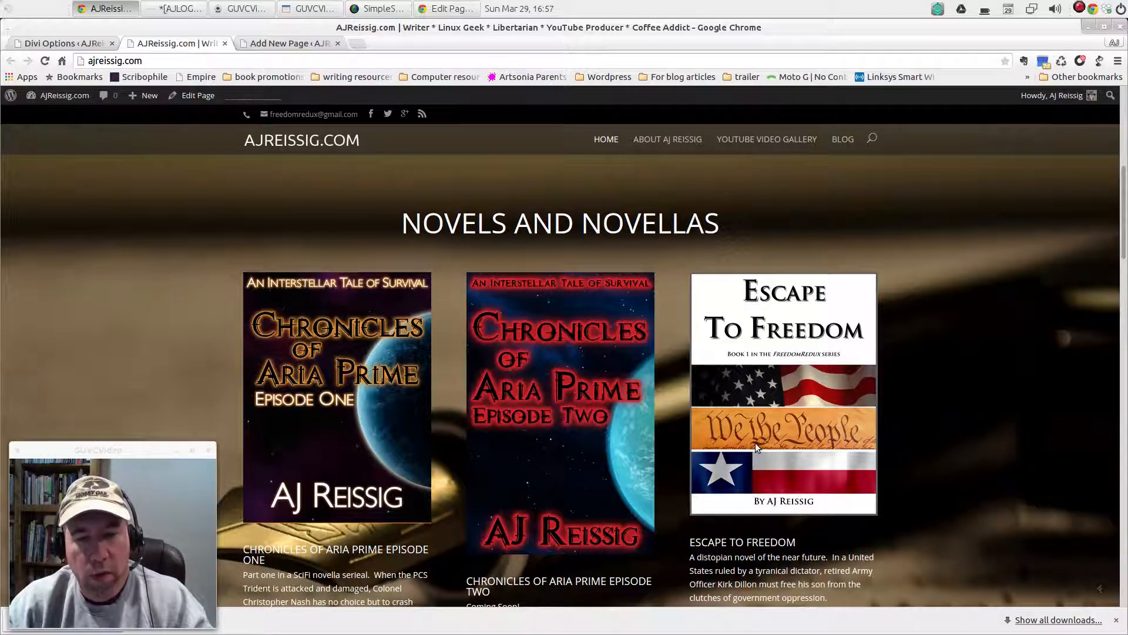
scroll(234, 185, up, 4)
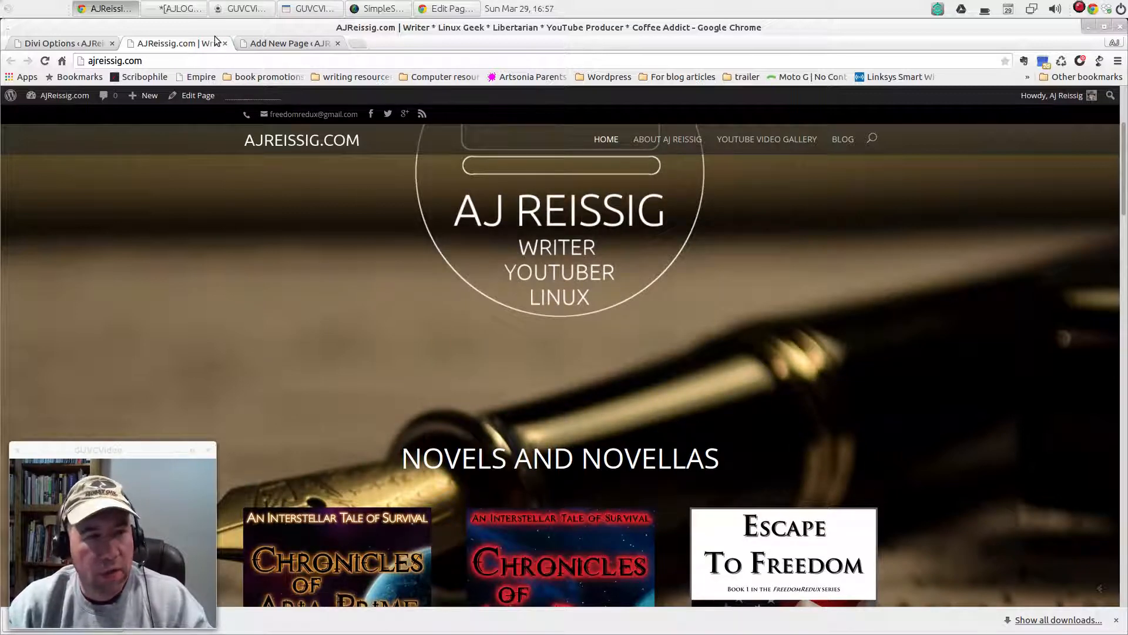
click(285, 43)
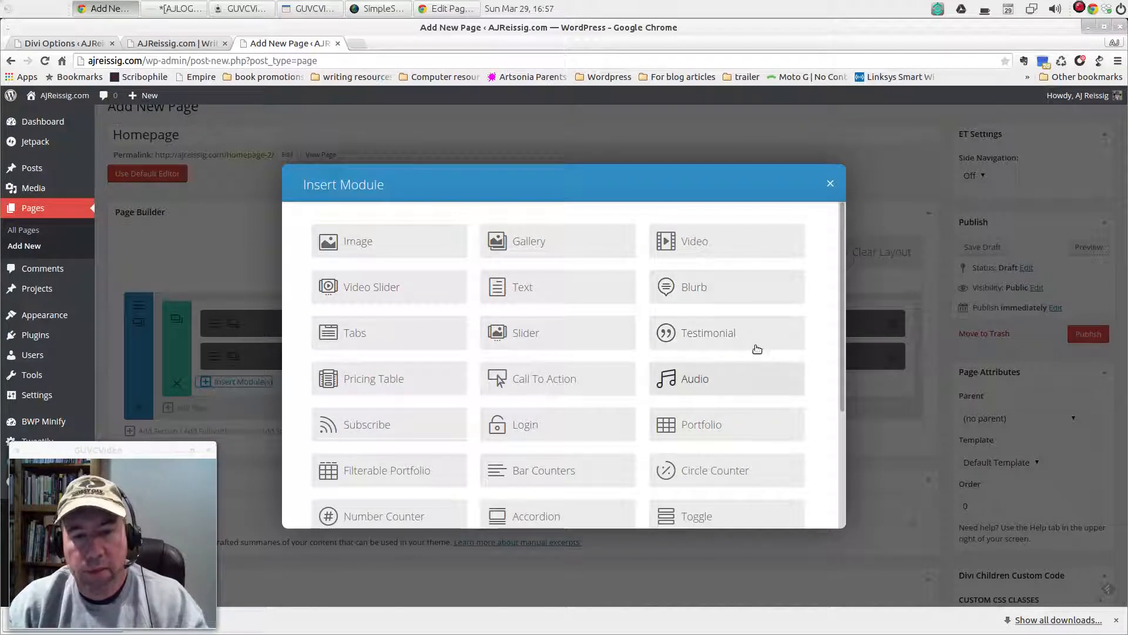
scroll(796, 403, down, 1)
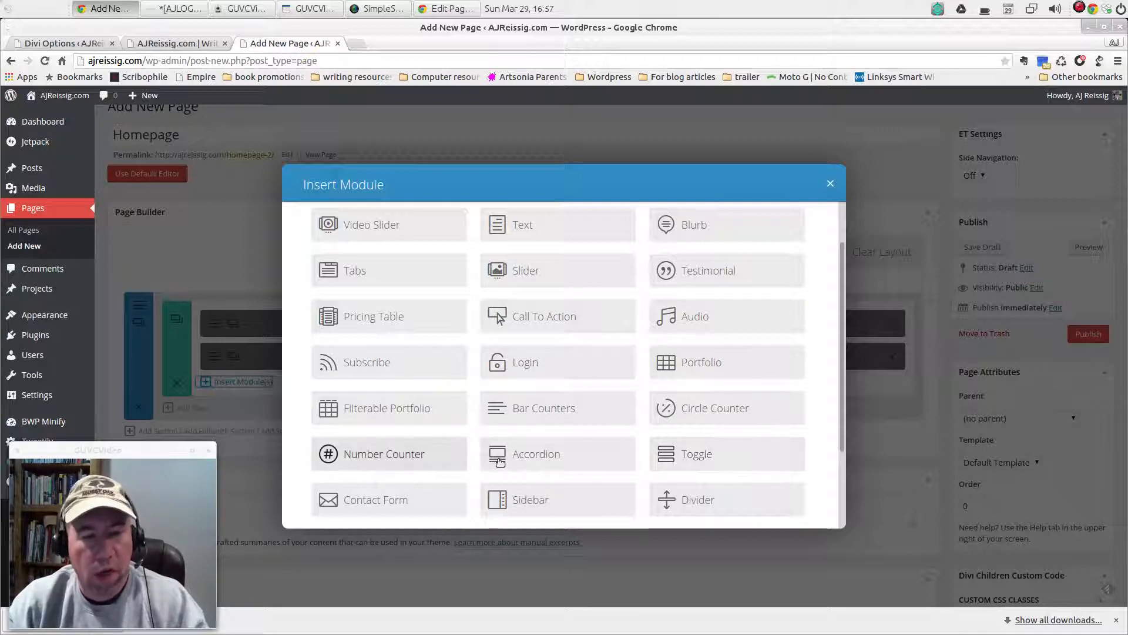
scroll(607, 456, down, 1)
scroll(629, 457, down, 1)
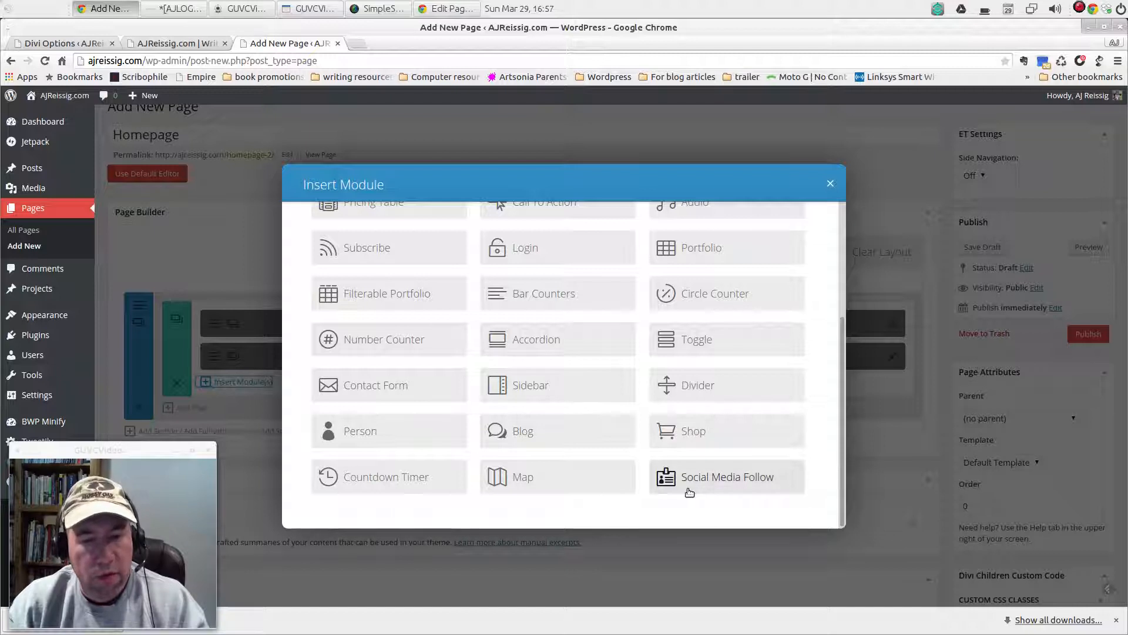
scroll(688, 470, up, 3)
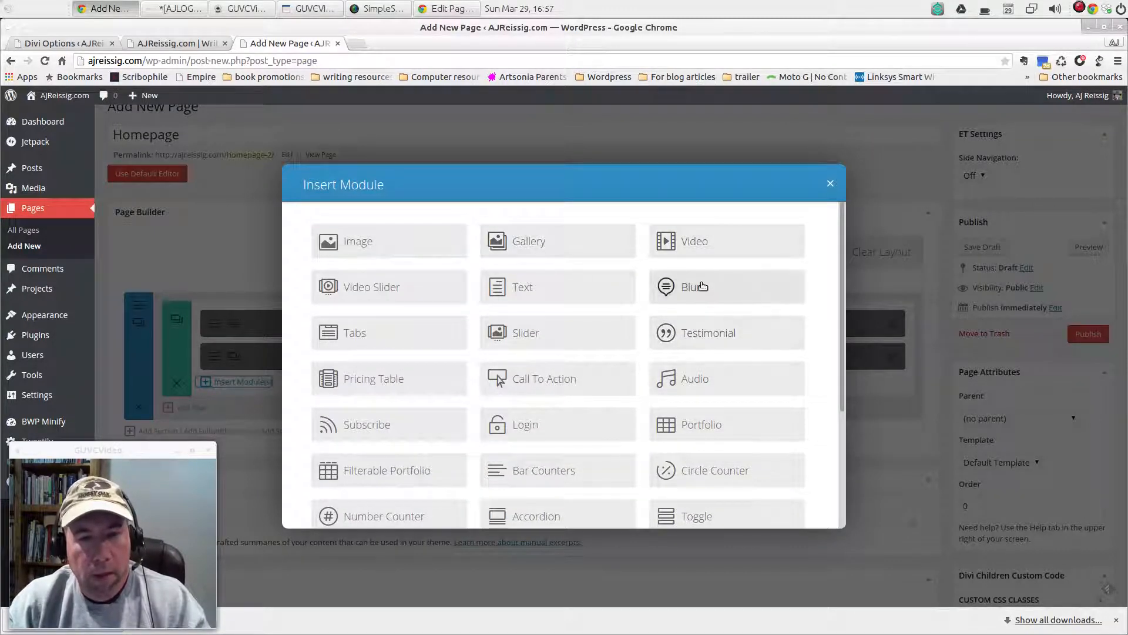
click(699, 291)
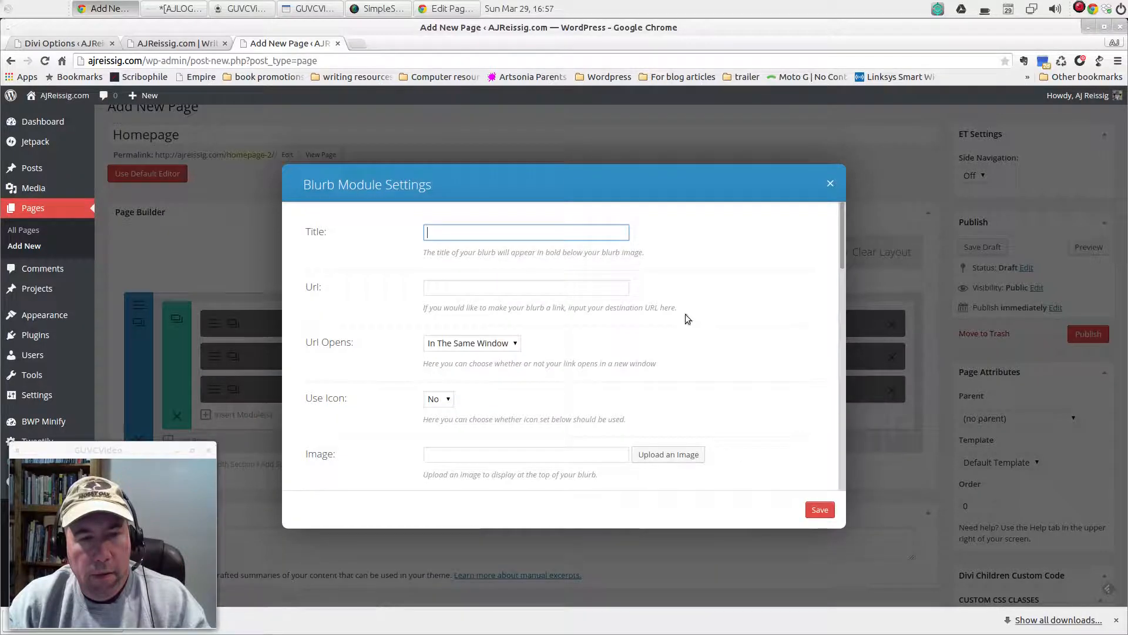
click(829, 186)
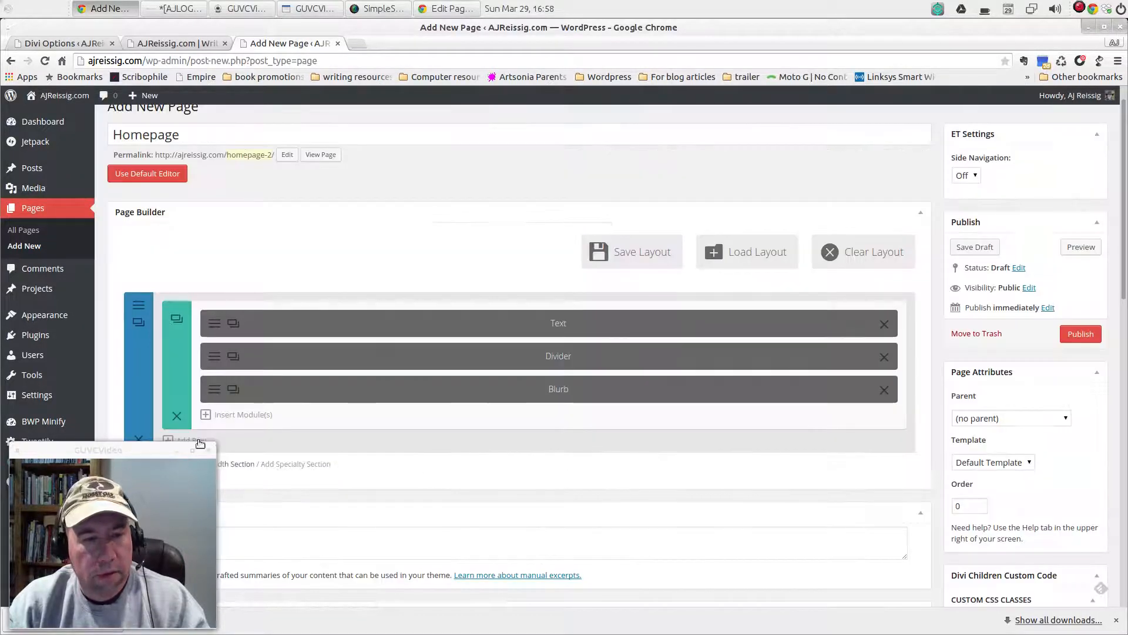
click(884, 389)
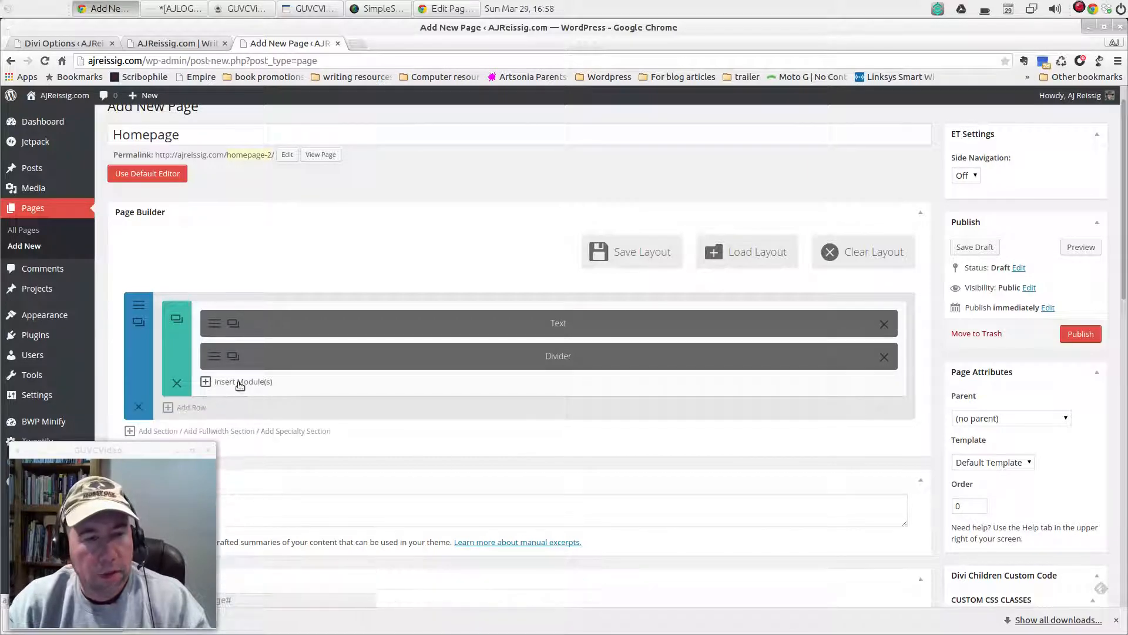
- Insert a Text module below the divider and set its text color to Light and its text orientation to Center
click(209, 382)
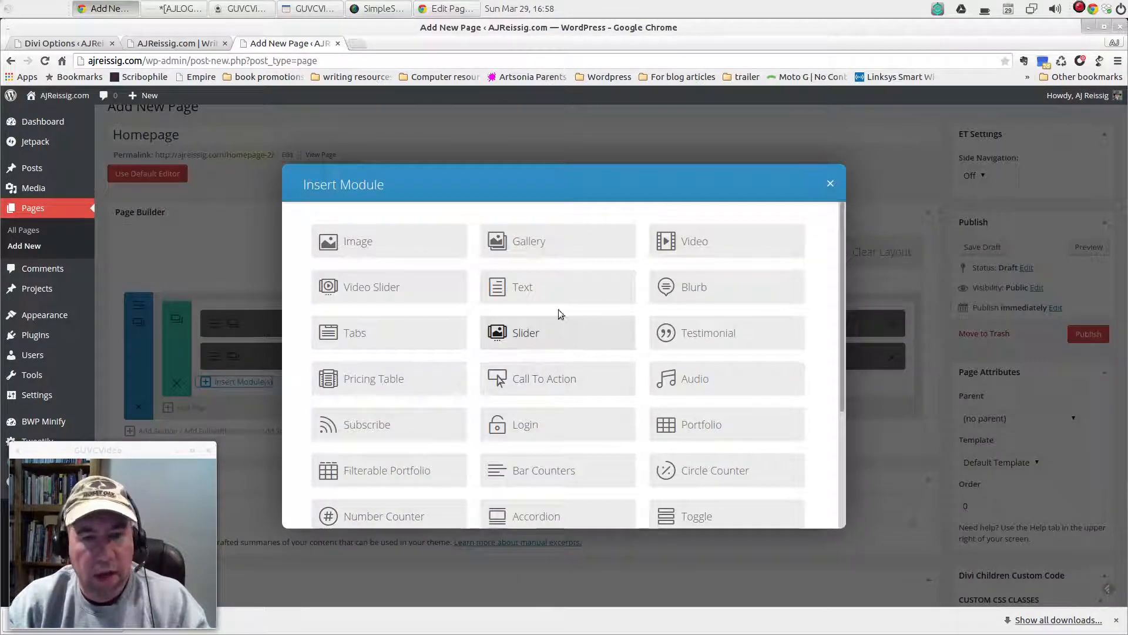
click(523, 287)
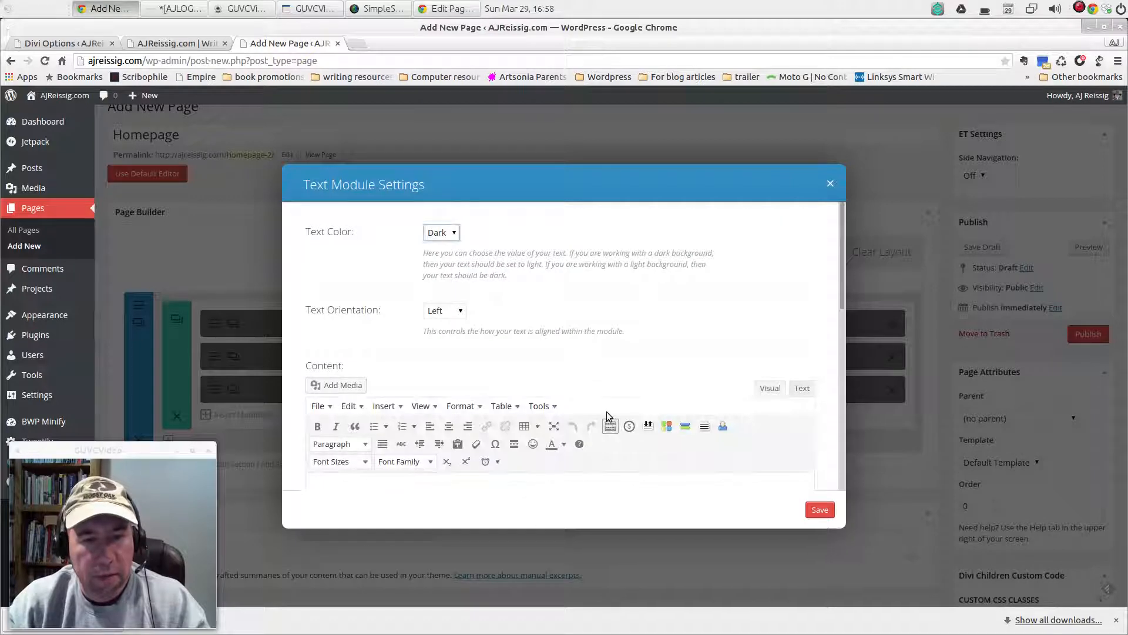
scroll(616, 367, down, 4)
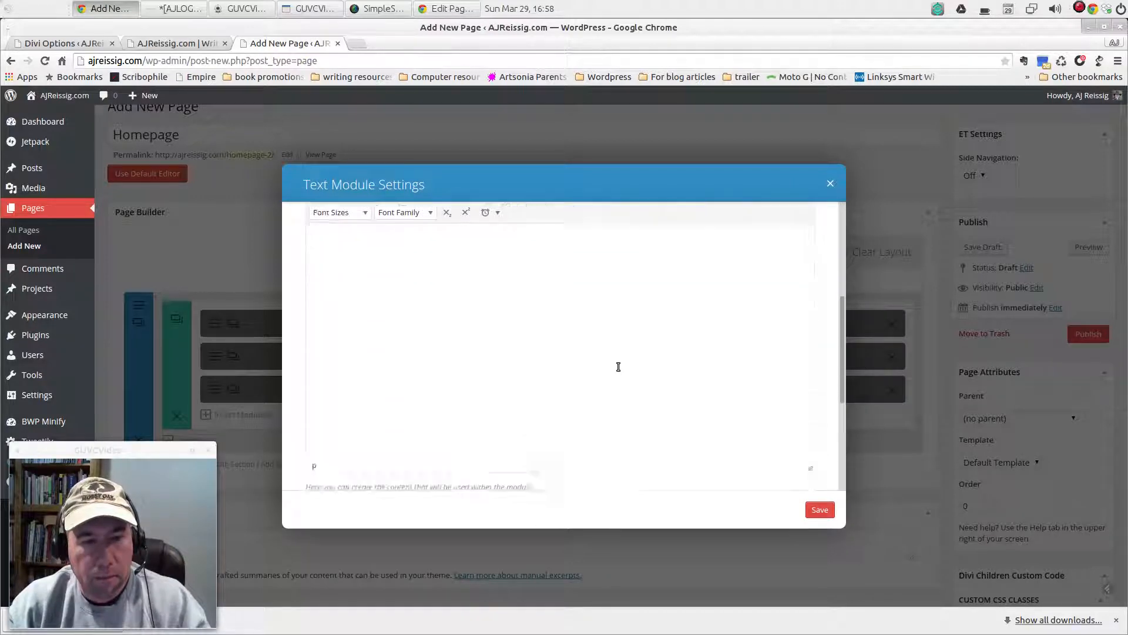
scroll(618, 366, down, 3)
scroll(617, 370, up, 4)
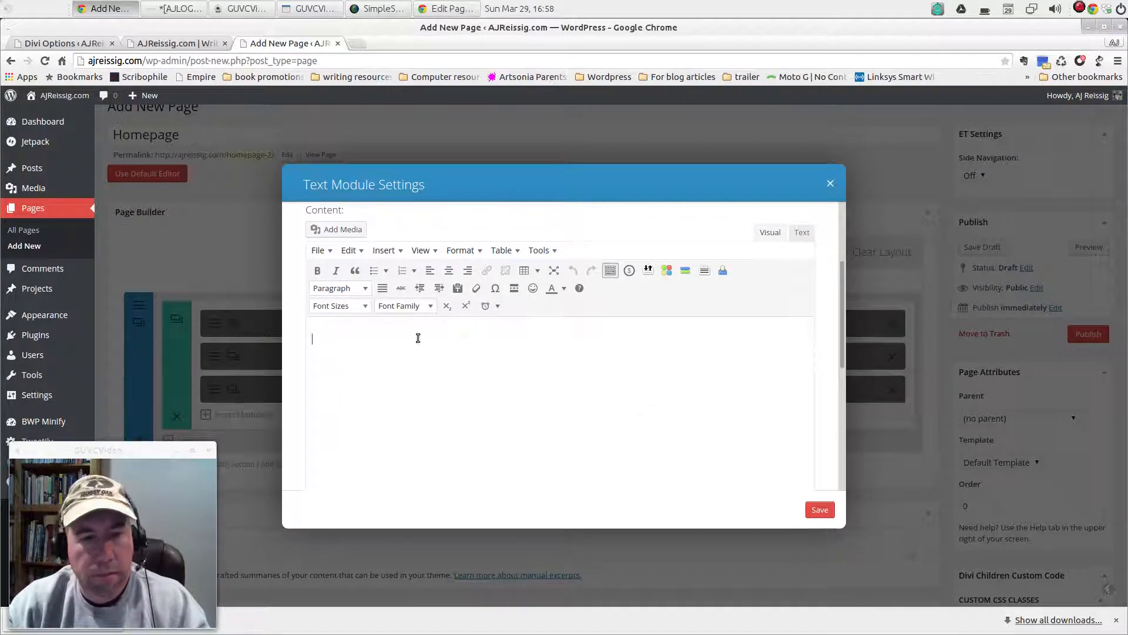
scroll(527, 330, up, 2)
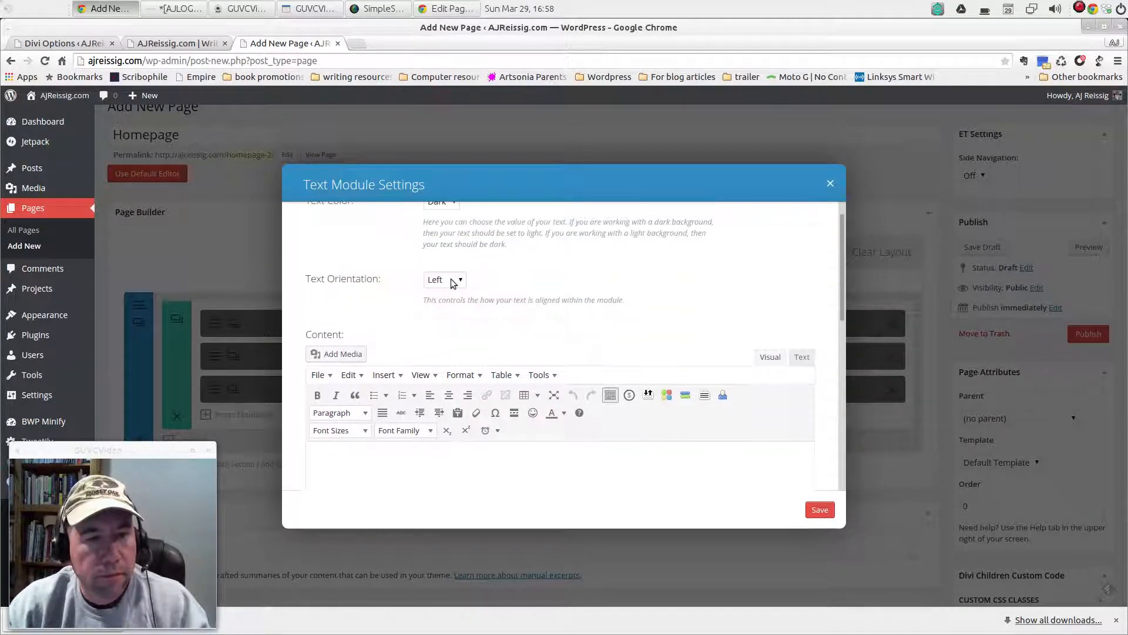
scroll(665, 300, up, 1)
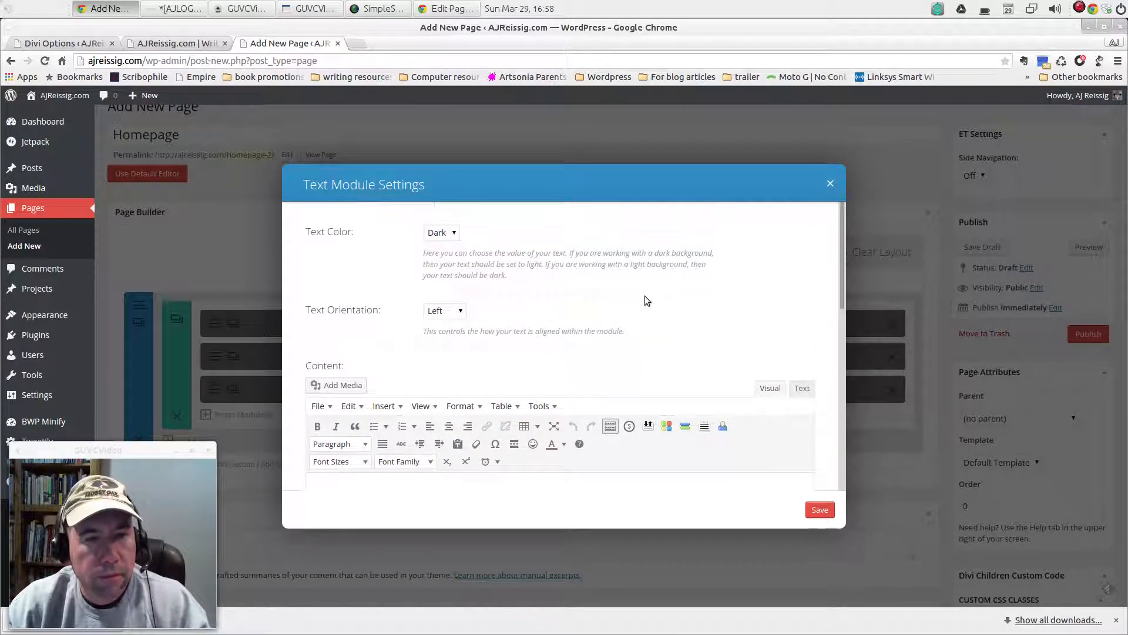
click(455, 233)
click(446, 259)
click(460, 310)
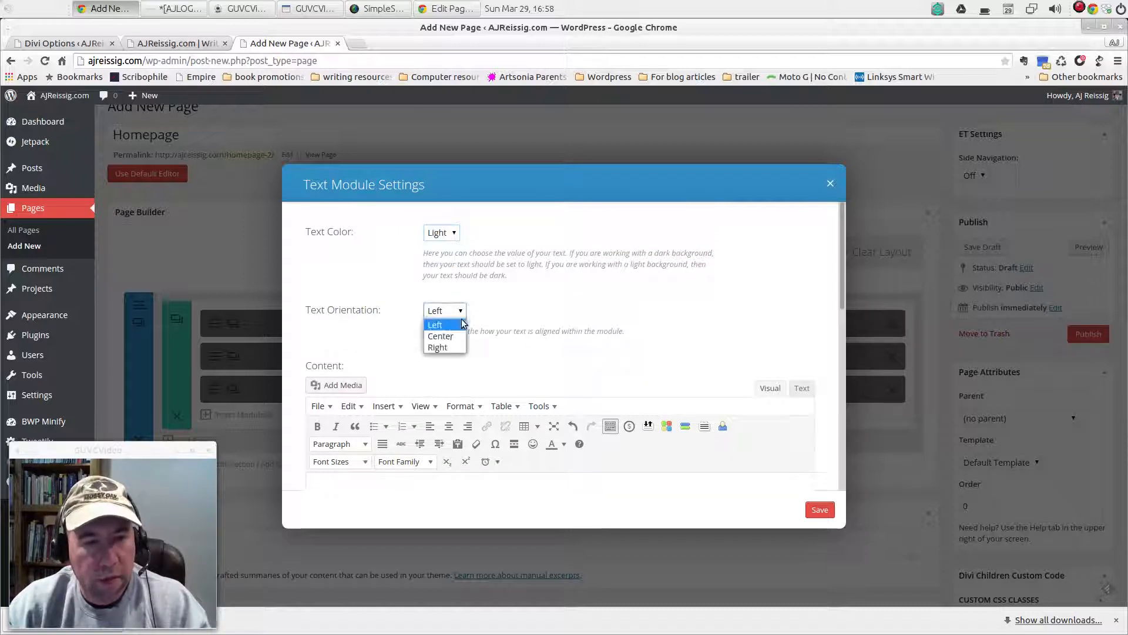
click(445, 332)
- Enter NOVELS AND NOVELLAS as a centered Heading 1 in the text module's content and save the module
scroll(603, 403, down, 3)
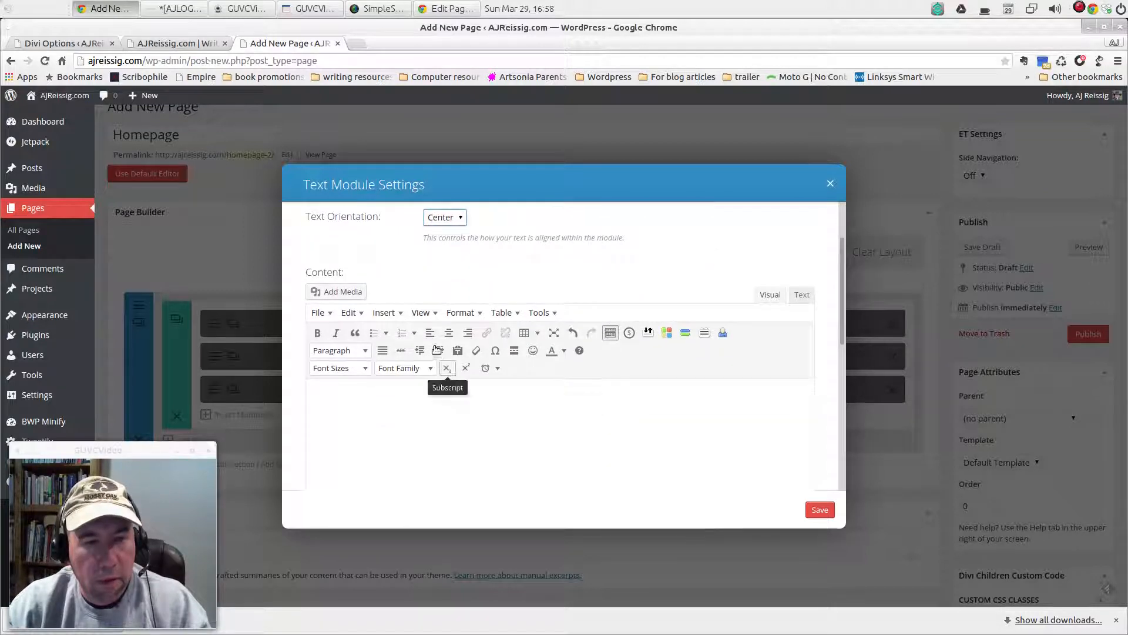
click(449, 332)
click(477, 409)
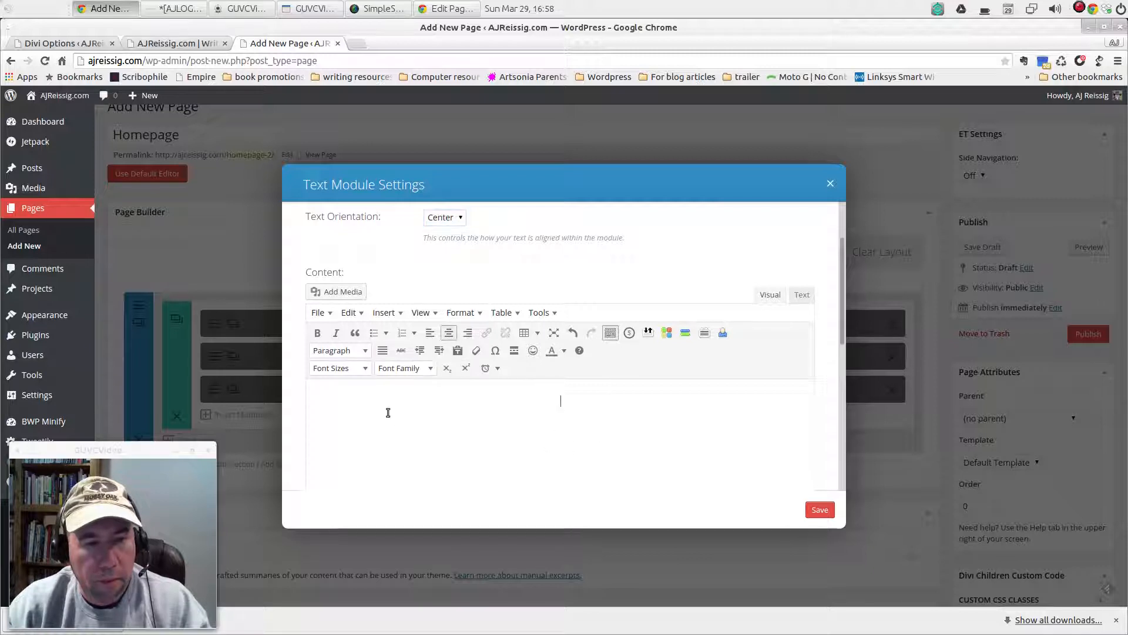
click(365, 355)
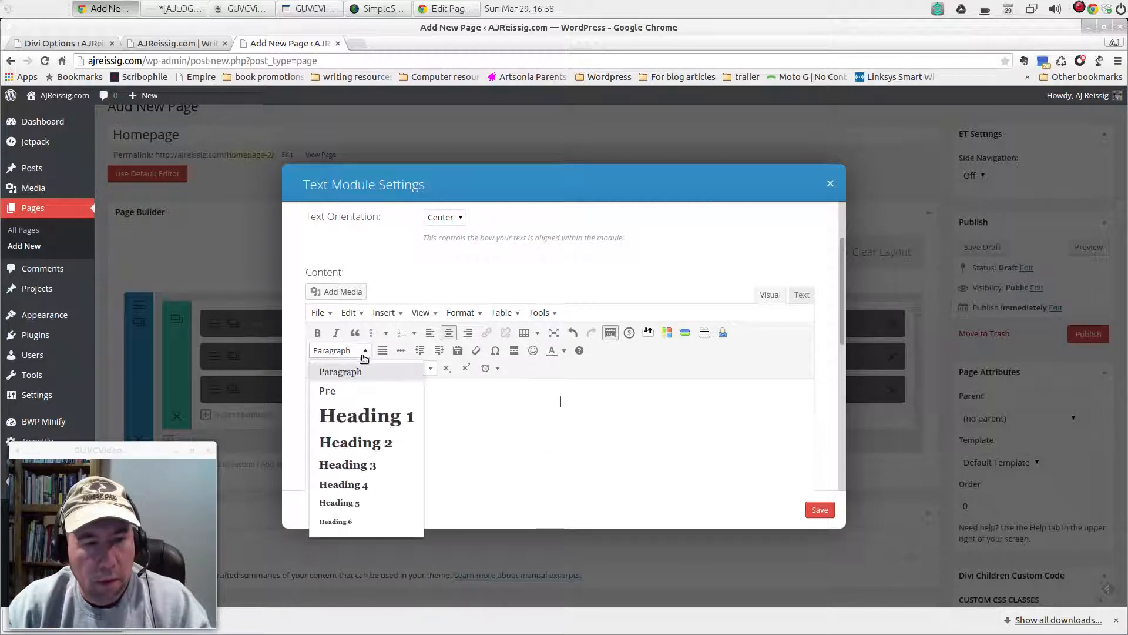
click(365, 413)
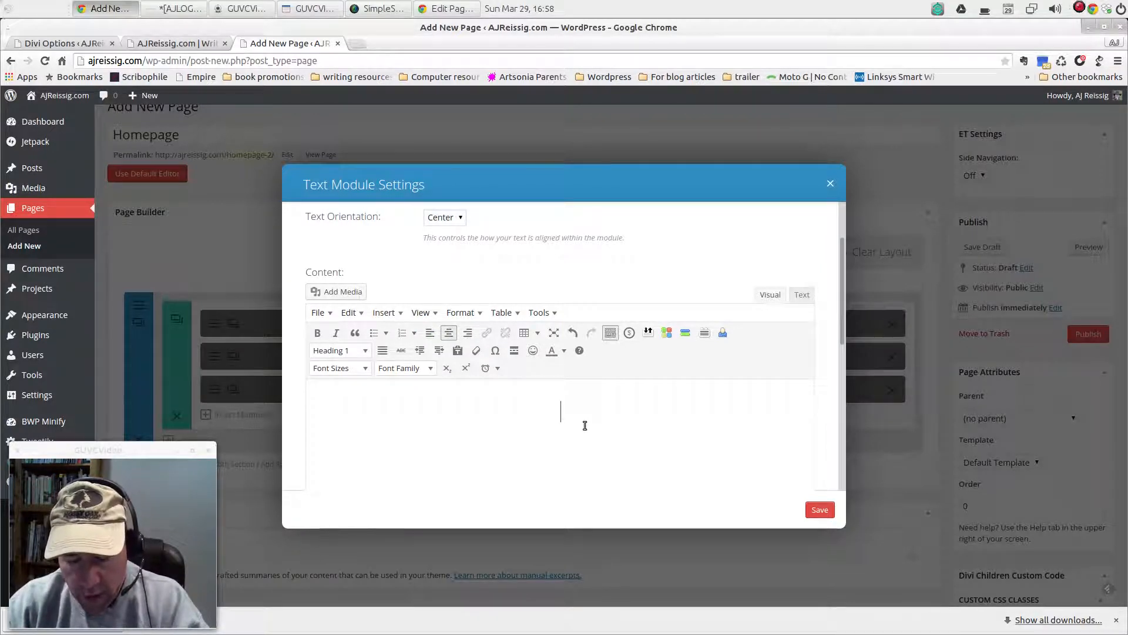
text(NOVELS)
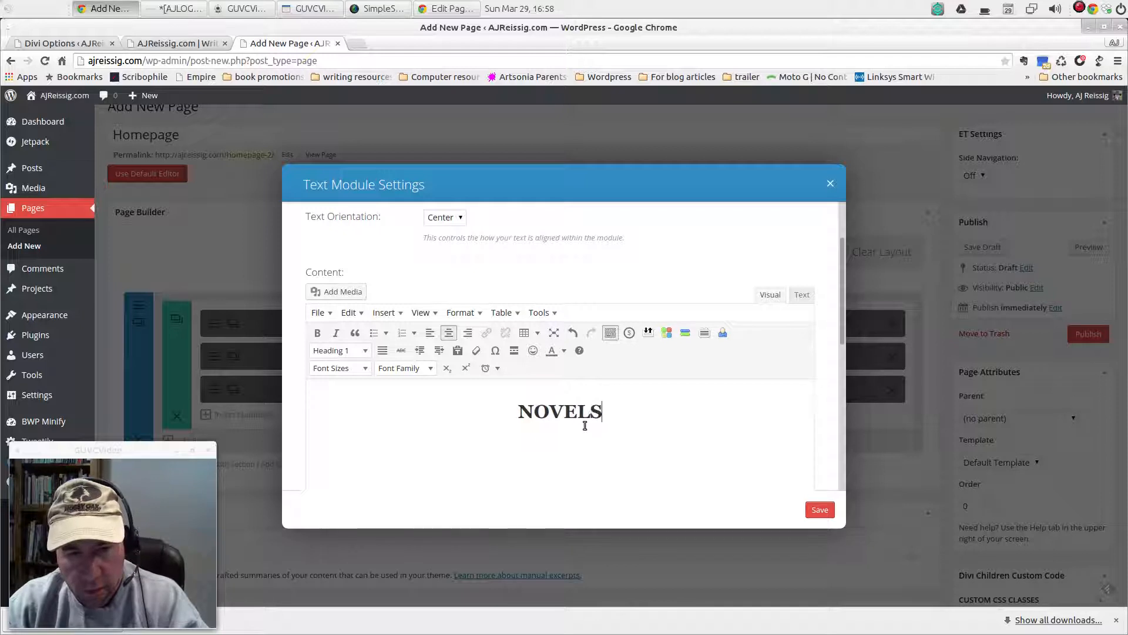
text( AND NOVE)
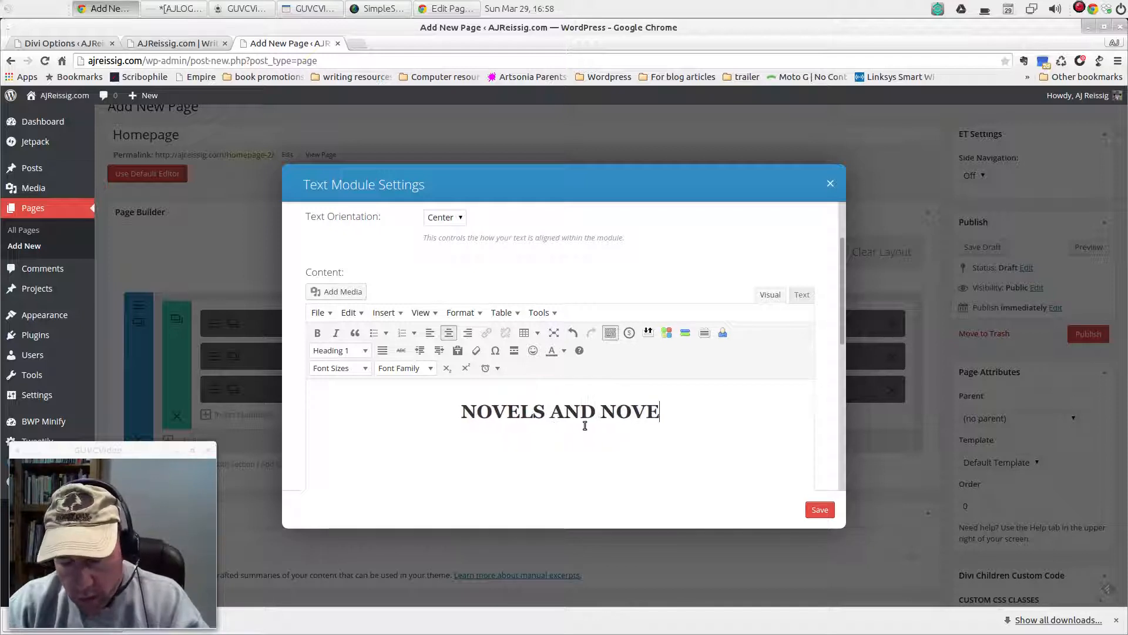
text(LLAS)
key(BackSpace)
text(AS)
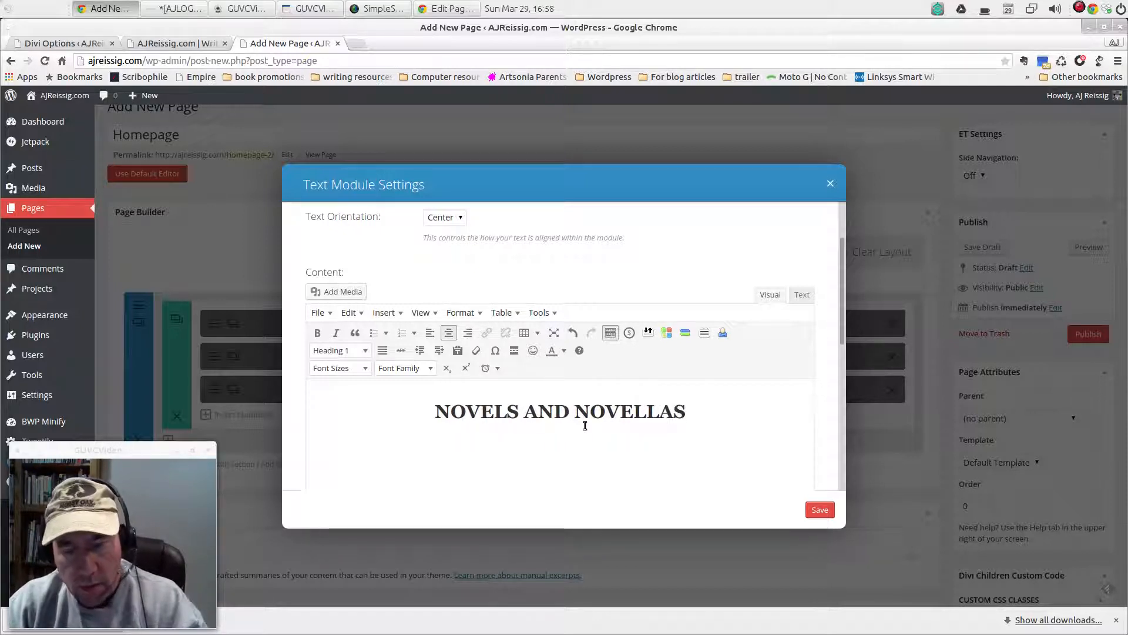
click(819, 510)
- Preview the Homepage draft to check the new section heading below the logo, then return to the page editor
scroll(998, 292, up, 1)
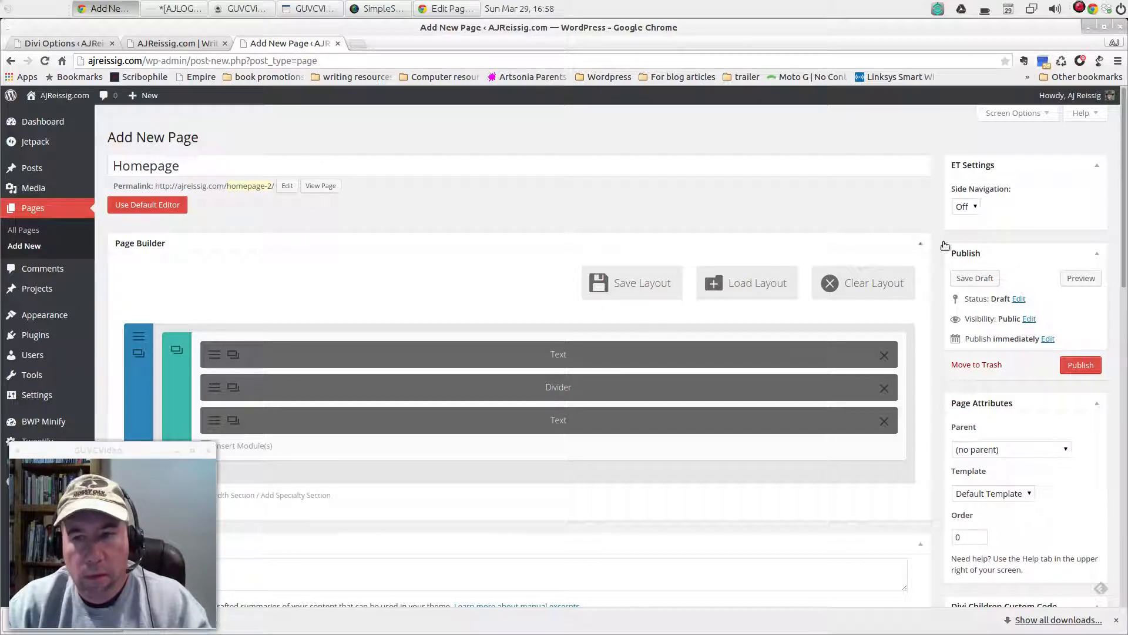
click(1074, 276)
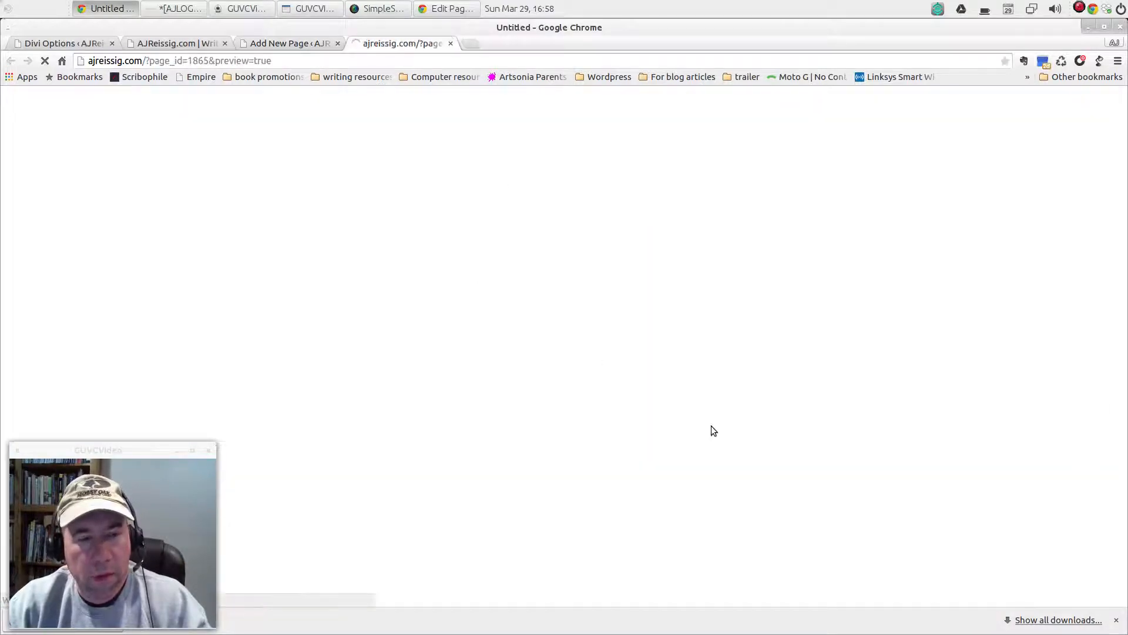
scroll(712, 464, down, 3)
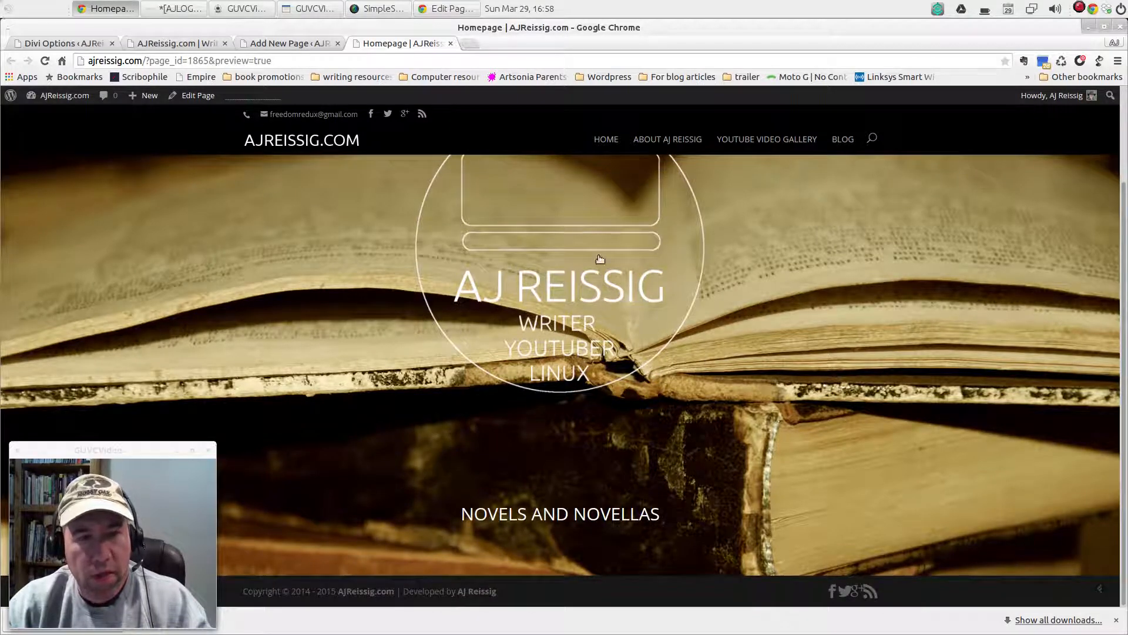
scroll(599, 259, up, 3)
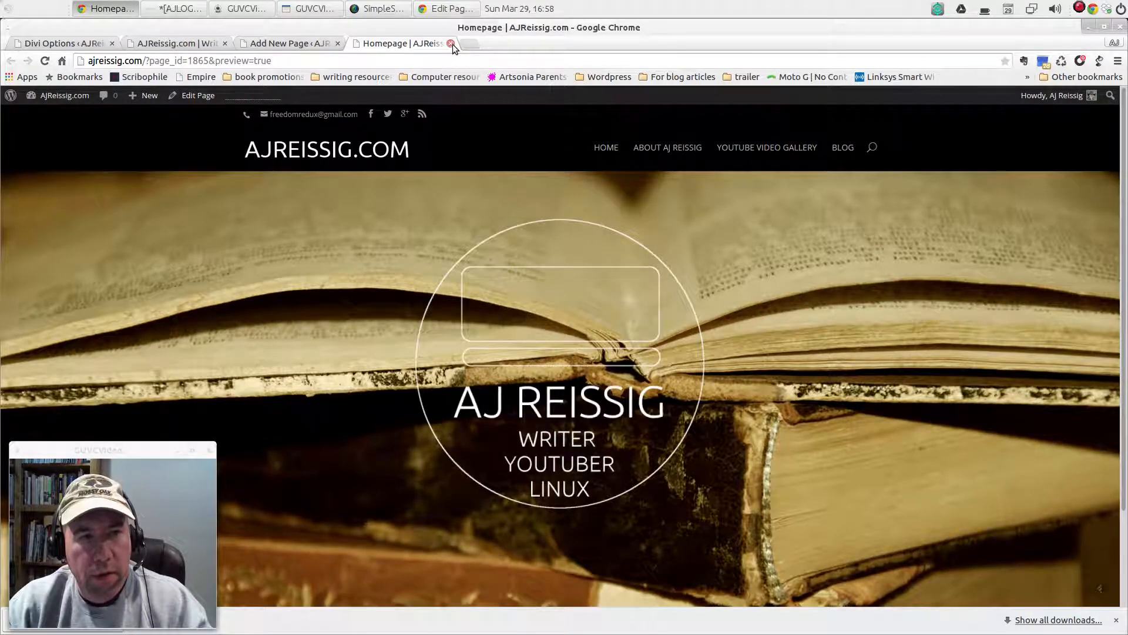
click(451, 44)
- Add a new row below the existing one with a layout of three equal one-third columns
scroll(623, 423, down, 3)
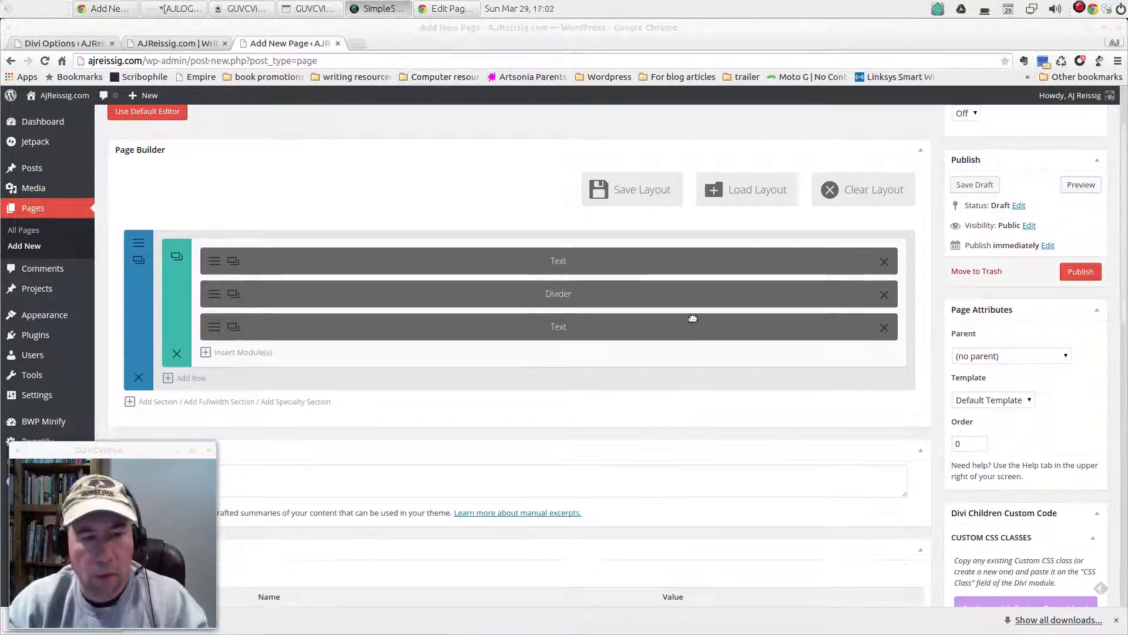
click(182, 377)
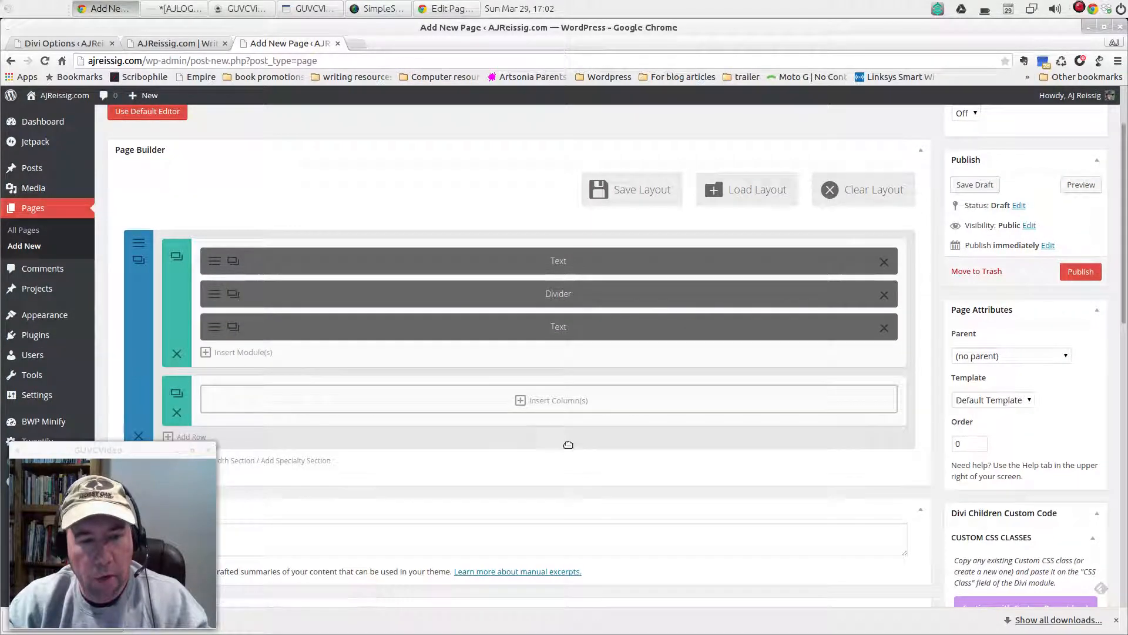
click(559, 402)
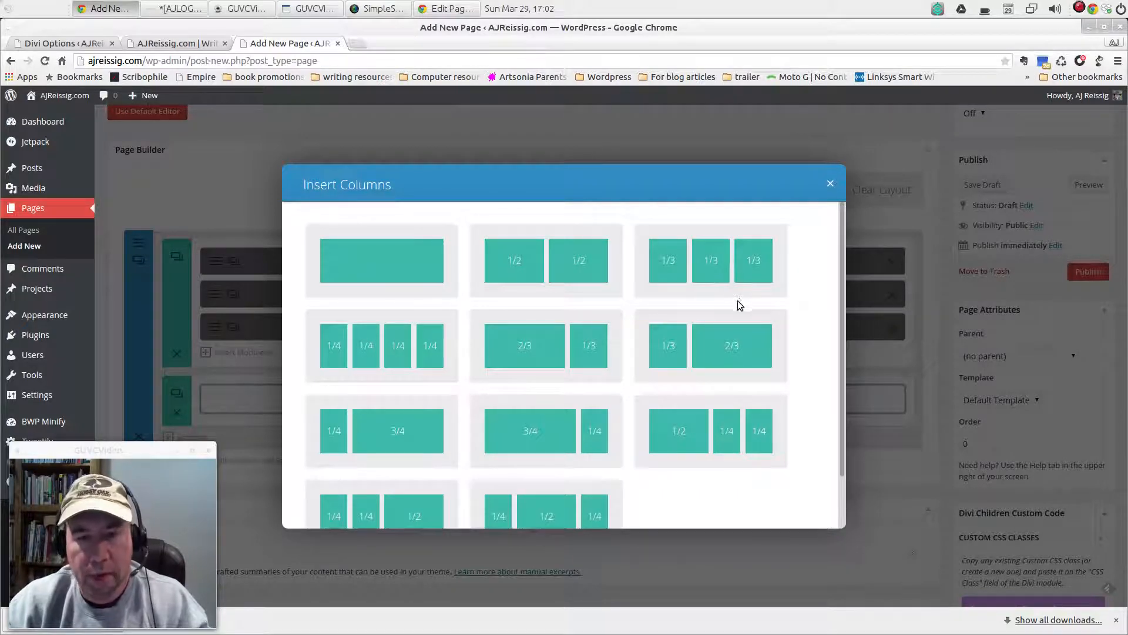
click(731, 266)
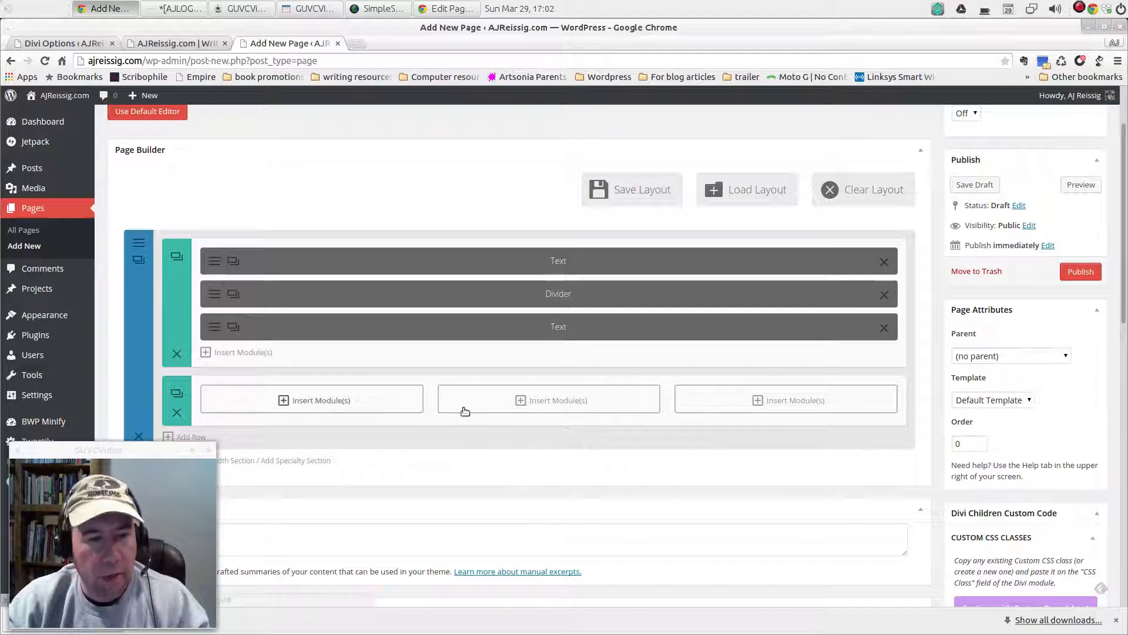
- Insert a Blurb module in the new row's first column and paste the title CHRONICLES OF ARIA PRIME EPISODE ONE
click(344, 406)
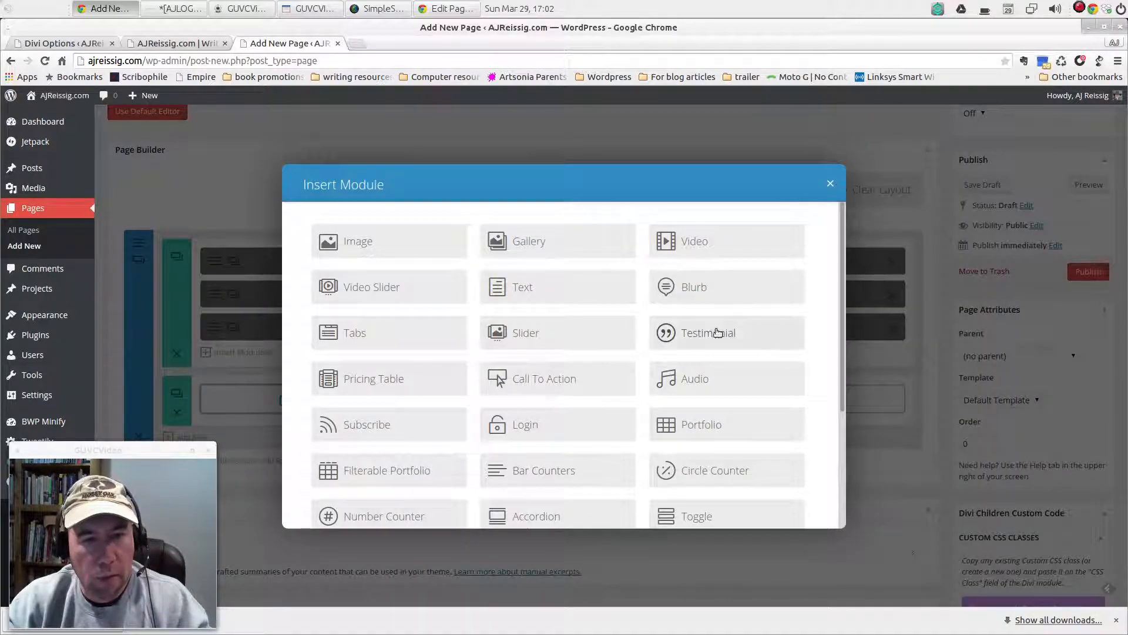
click(672, 287)
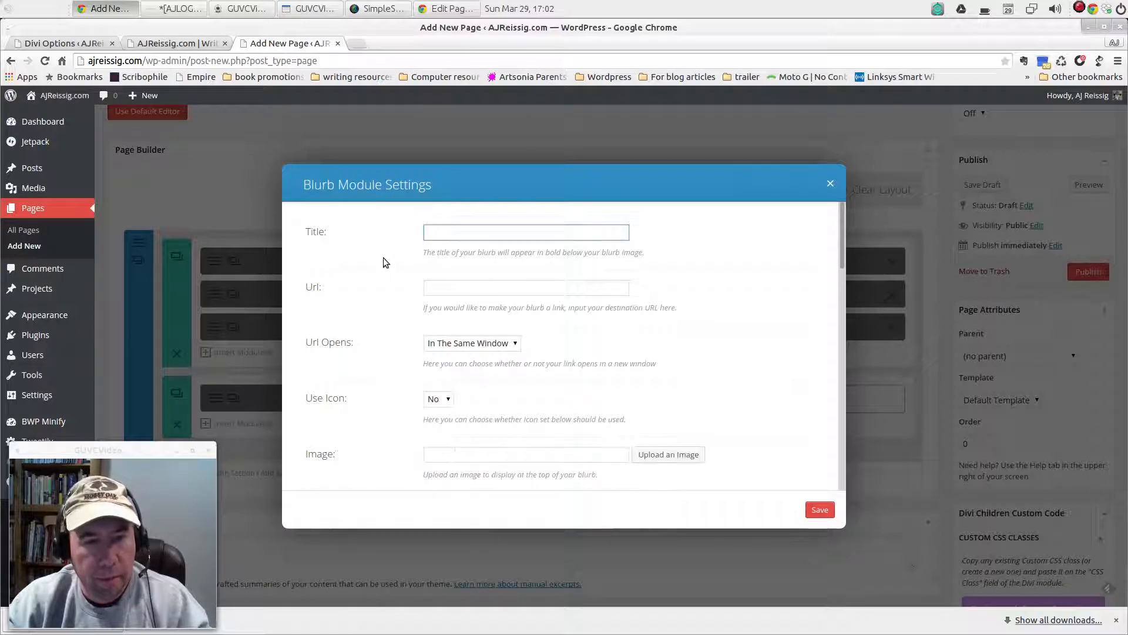
key(alt+Tab)
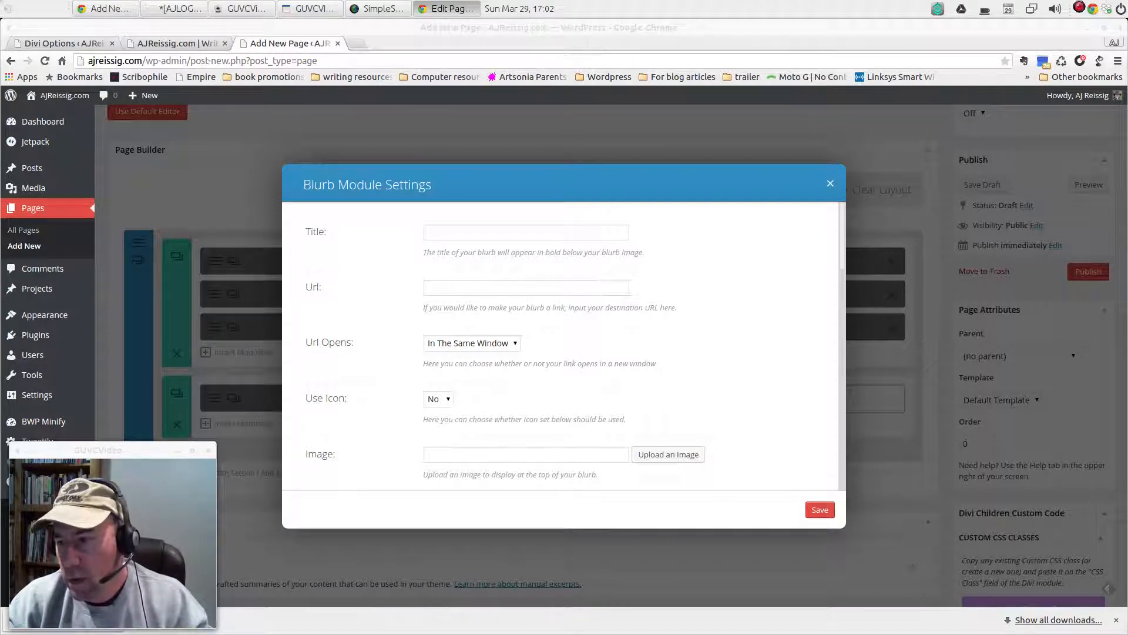
right_click(500, 233)
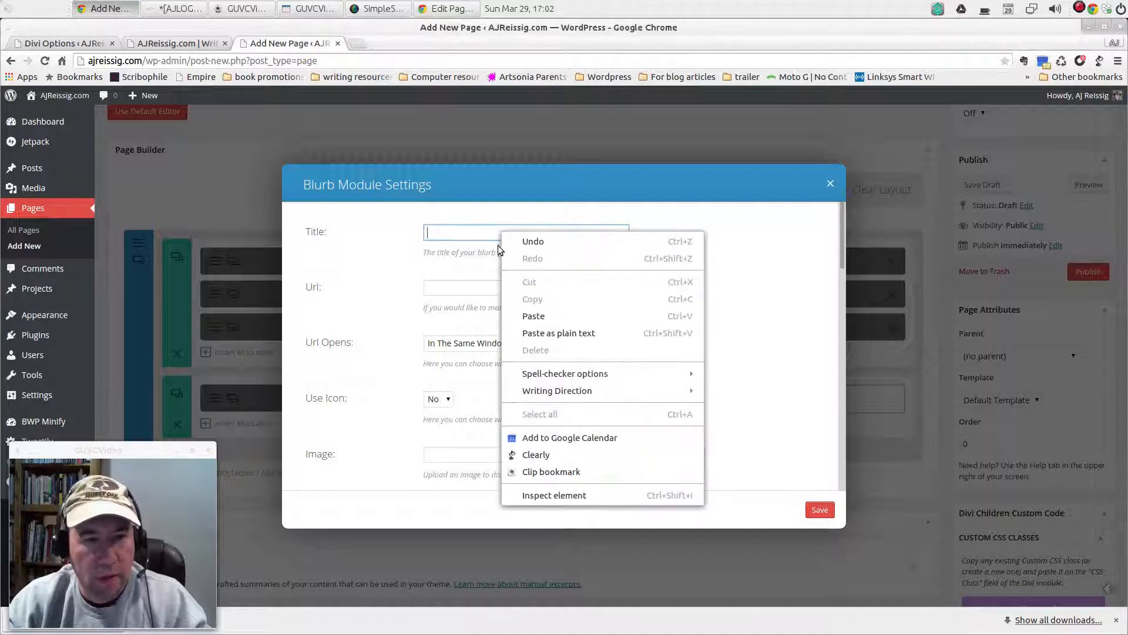
click(524, 316)
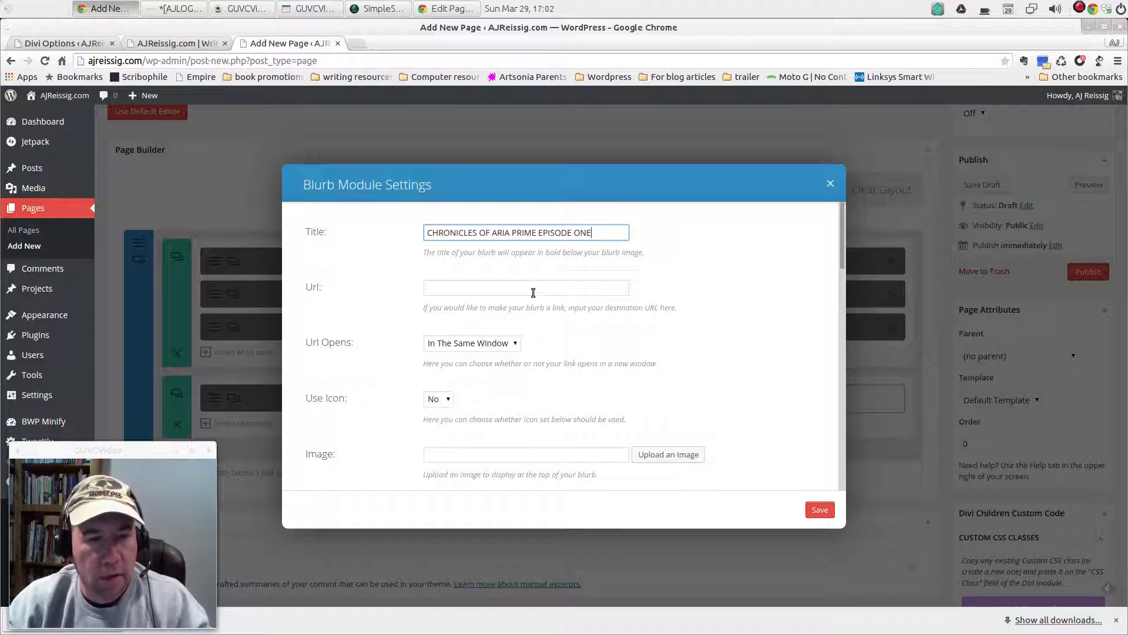
- Set the Chronicles of Aria Prime Episode One cover from the Media Library as the blurb's image
click(486, 293)
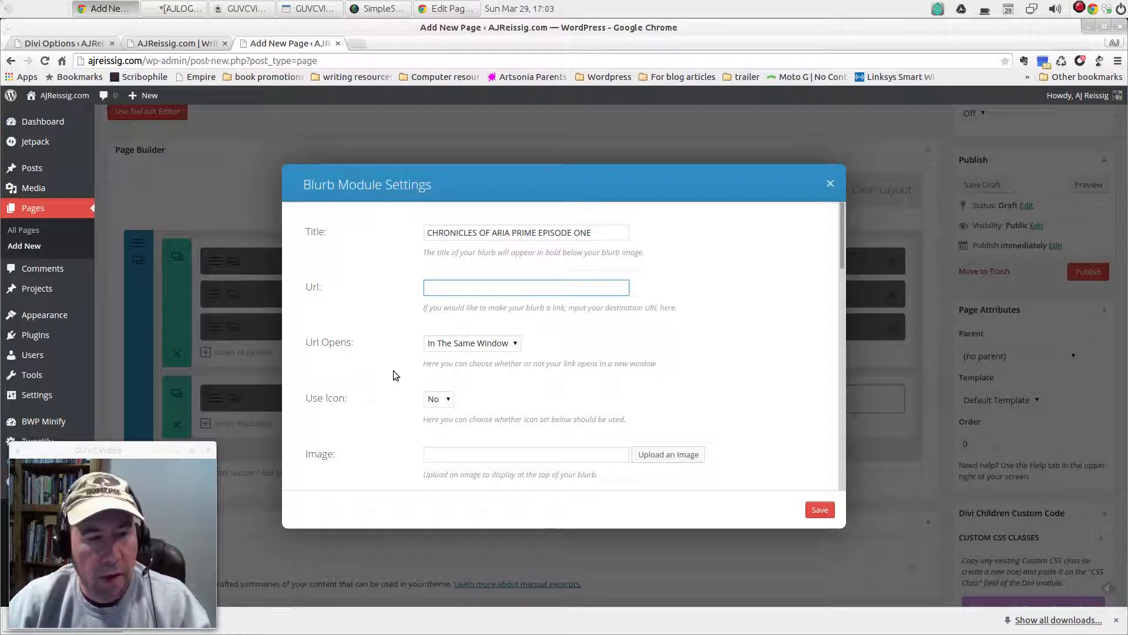
scroll(751, 433, down, 3)
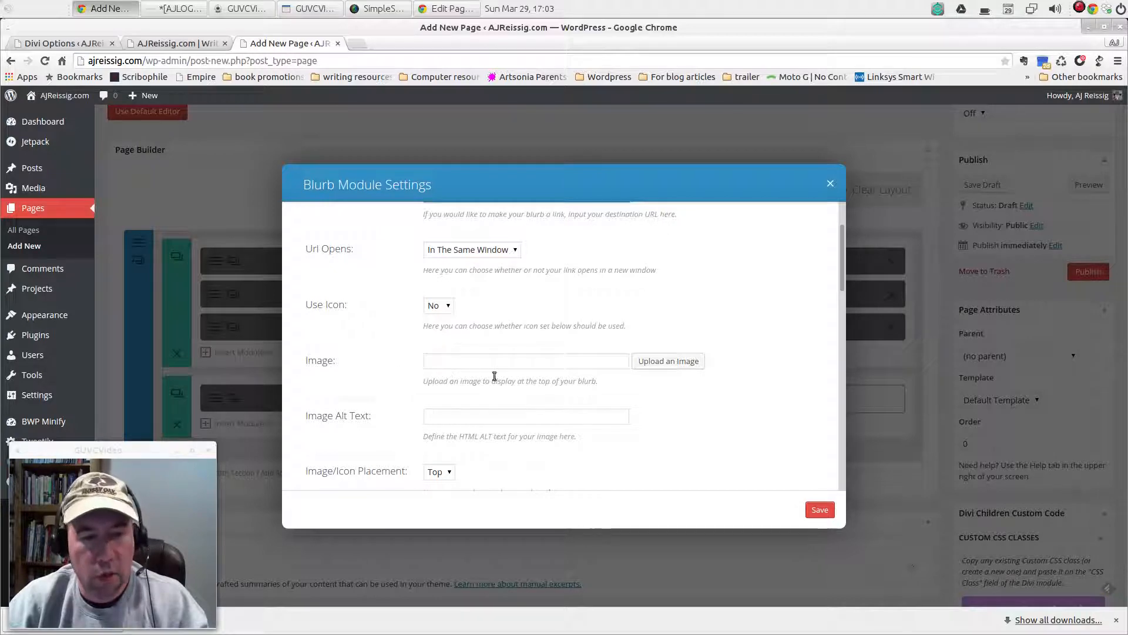
click(645, 361)
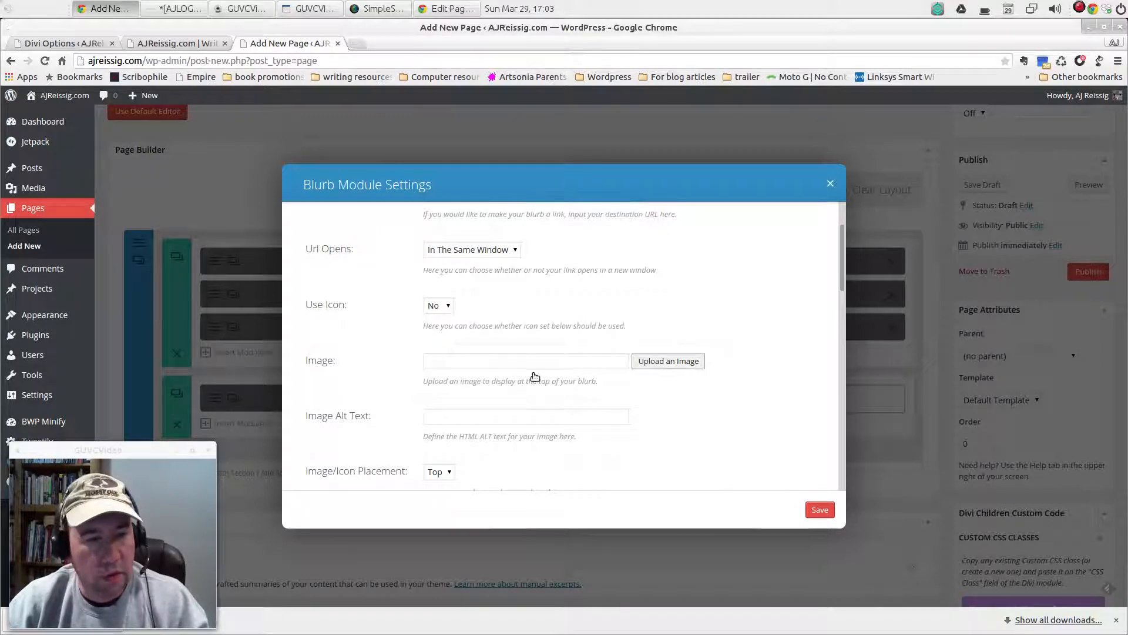
scroll(446, 332, down, 1)
scroll(446, 332, down, 10)
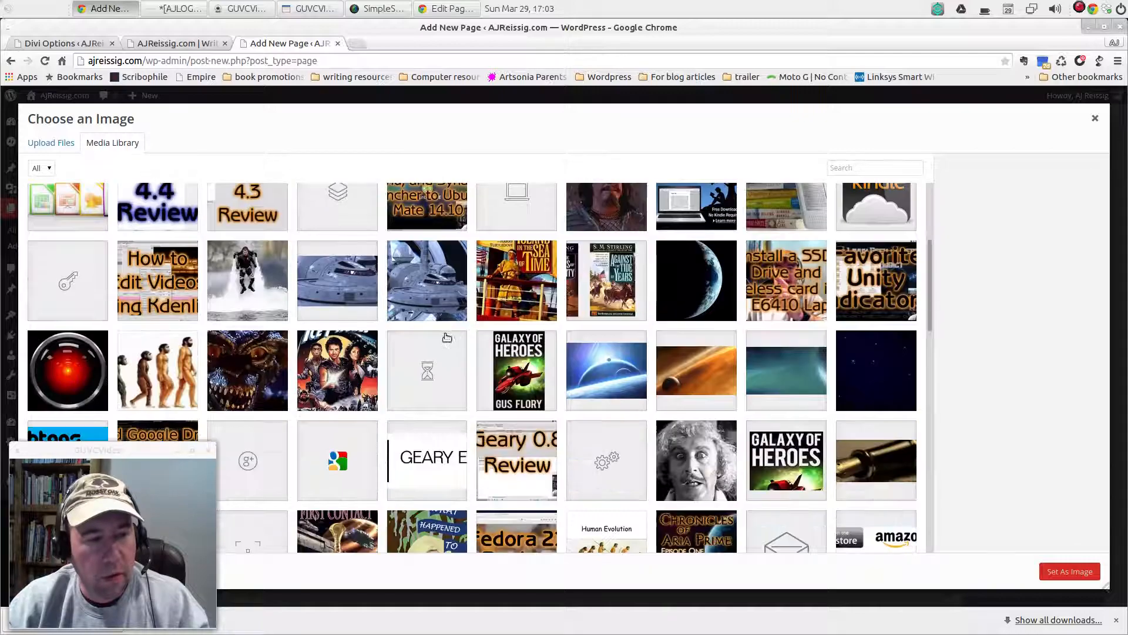
scroll(446, 335, down, 1)
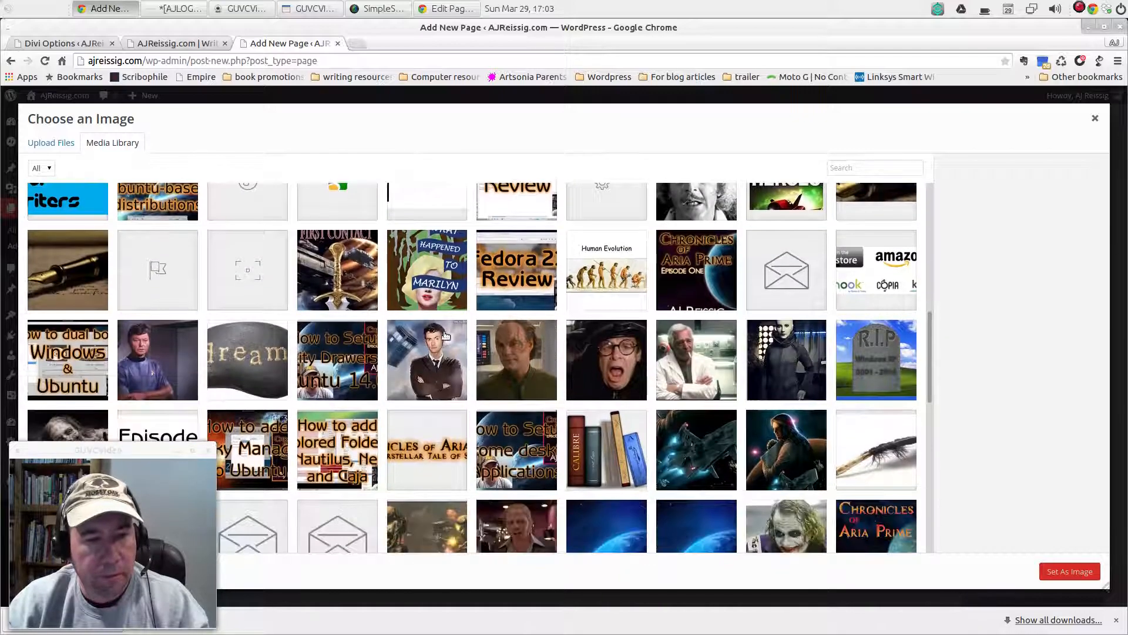
scroll(446, 334, down, 10)
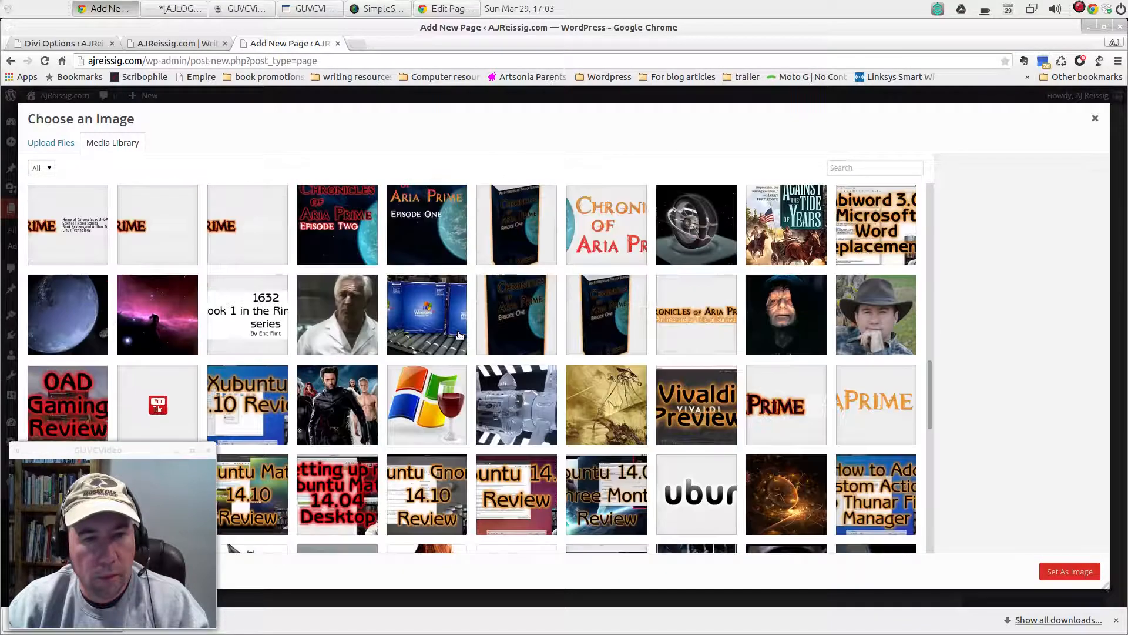
scroll(459, 335, down, 7)
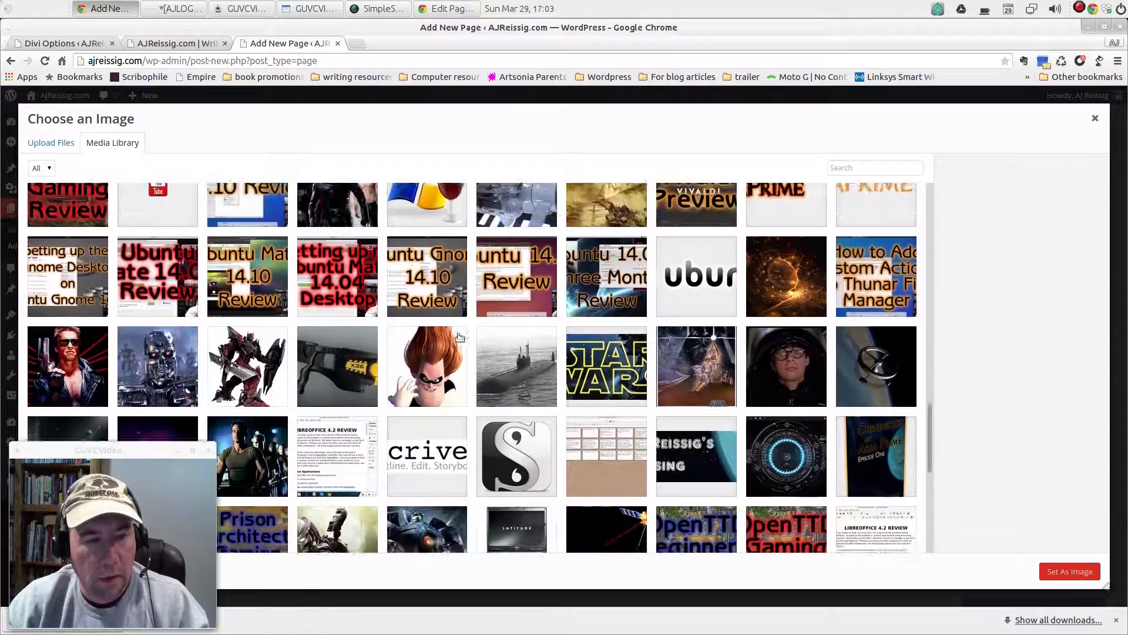
scroll(459, 335, down, 10)
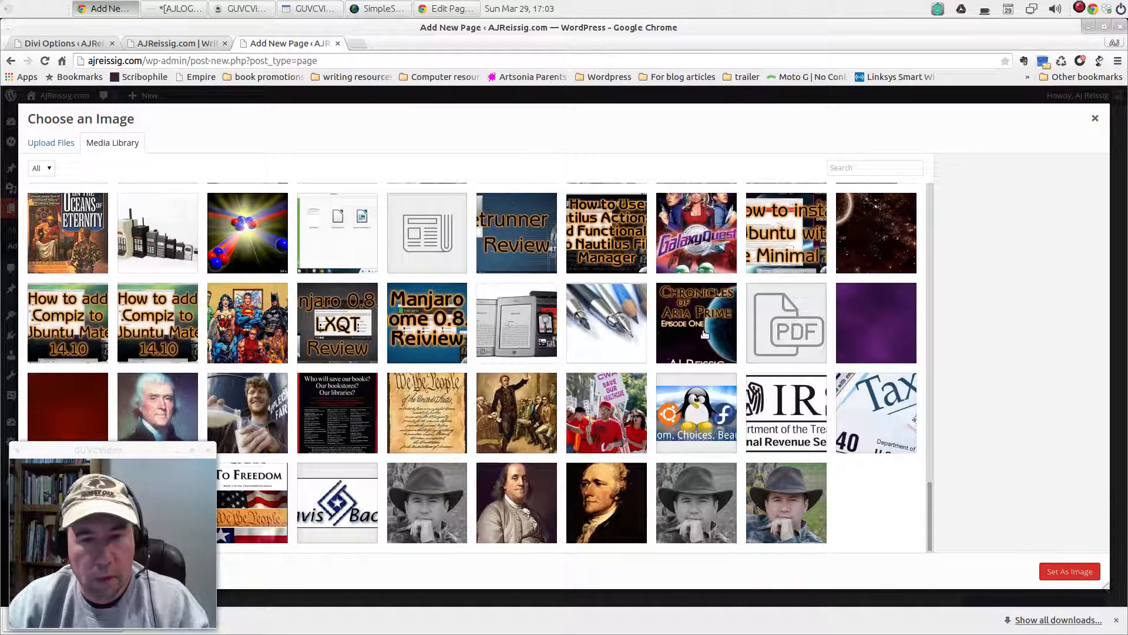
click(702, 333)
click(1069, 571)
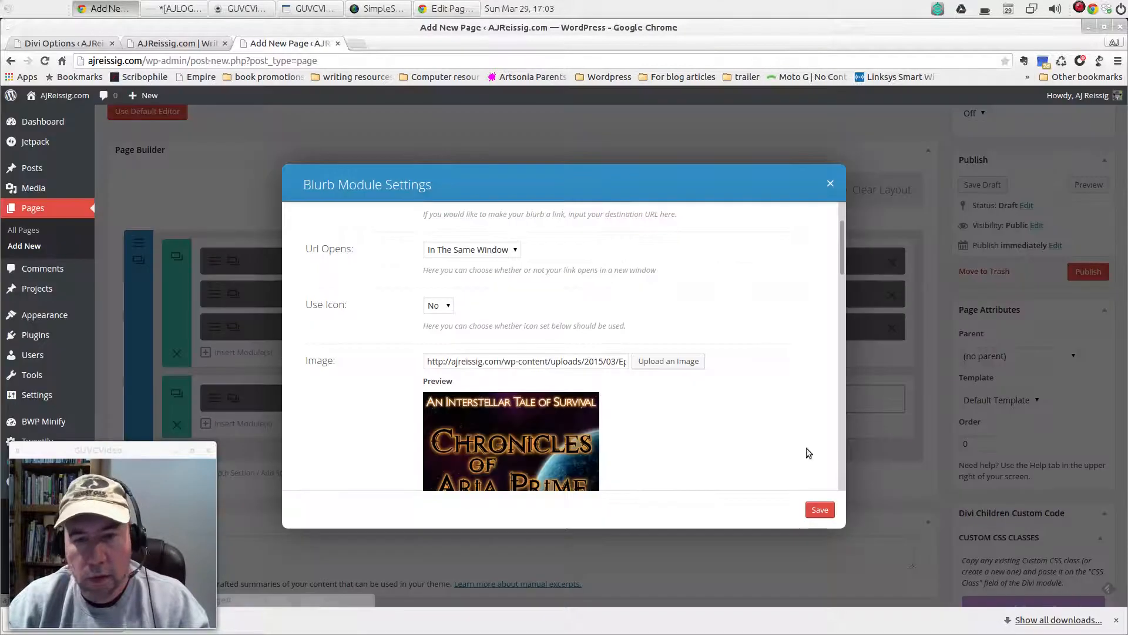
- Enter CHRONICLES OF ARIA PRIME as the alt text of the blurb's cover image
scroll(767, 432, down, 5)
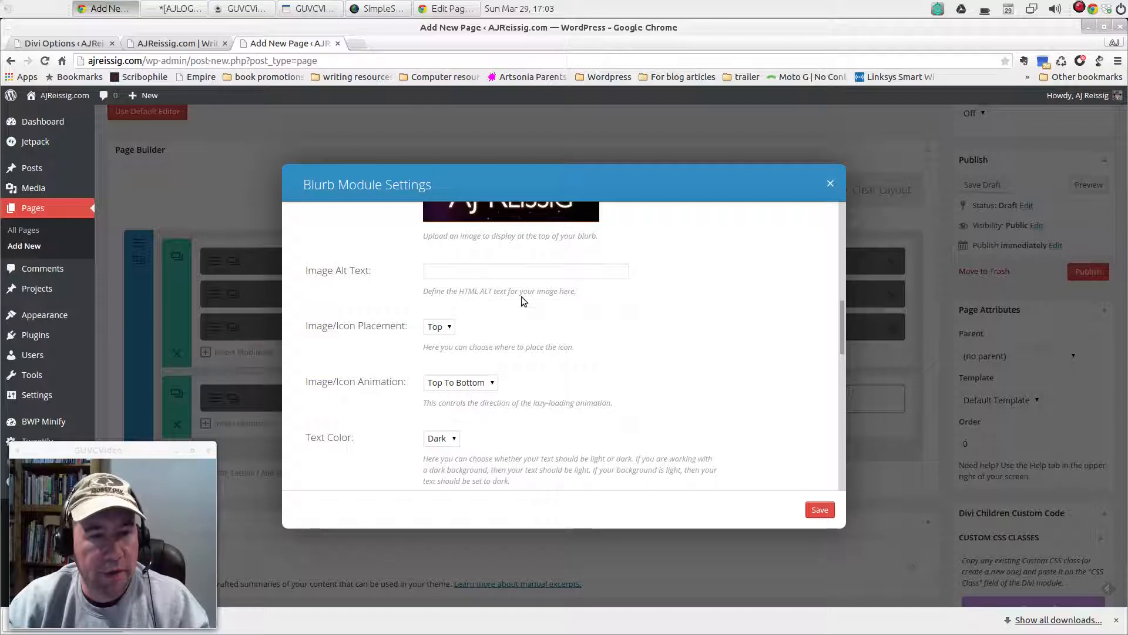
click(557, 273)
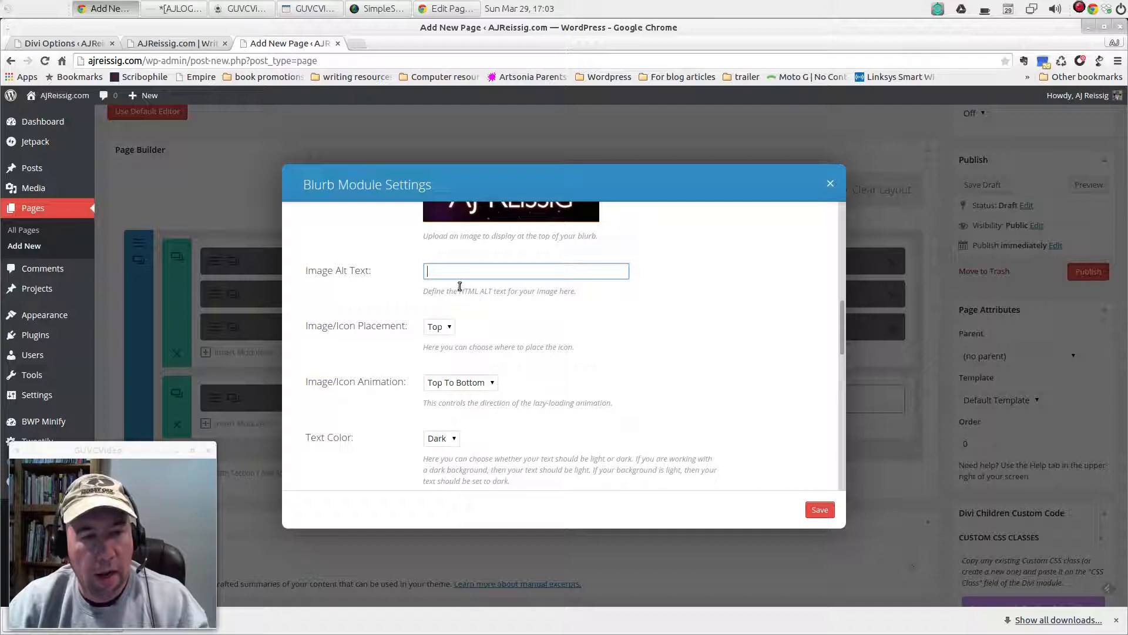
text(C)
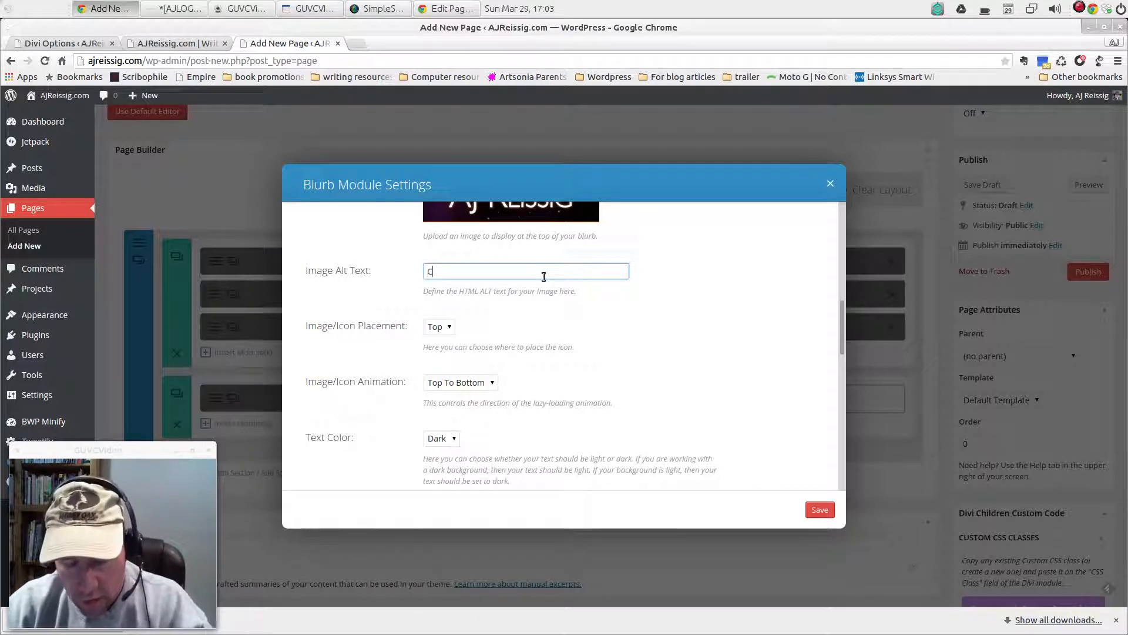
text(HRONICLES)
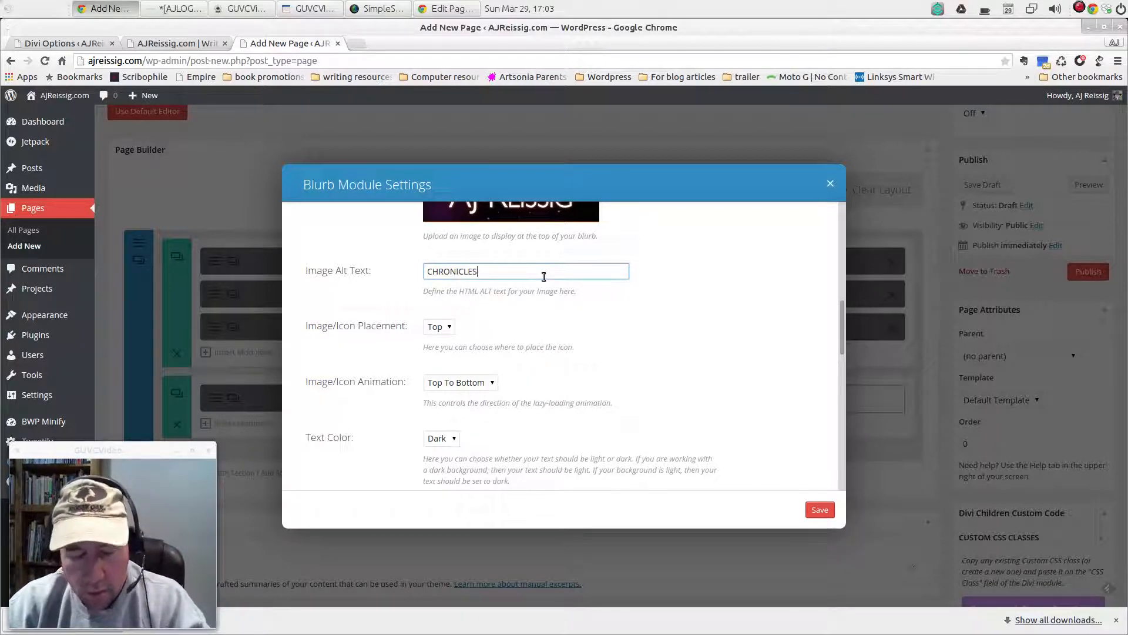
text( OF ARIA PRIME)
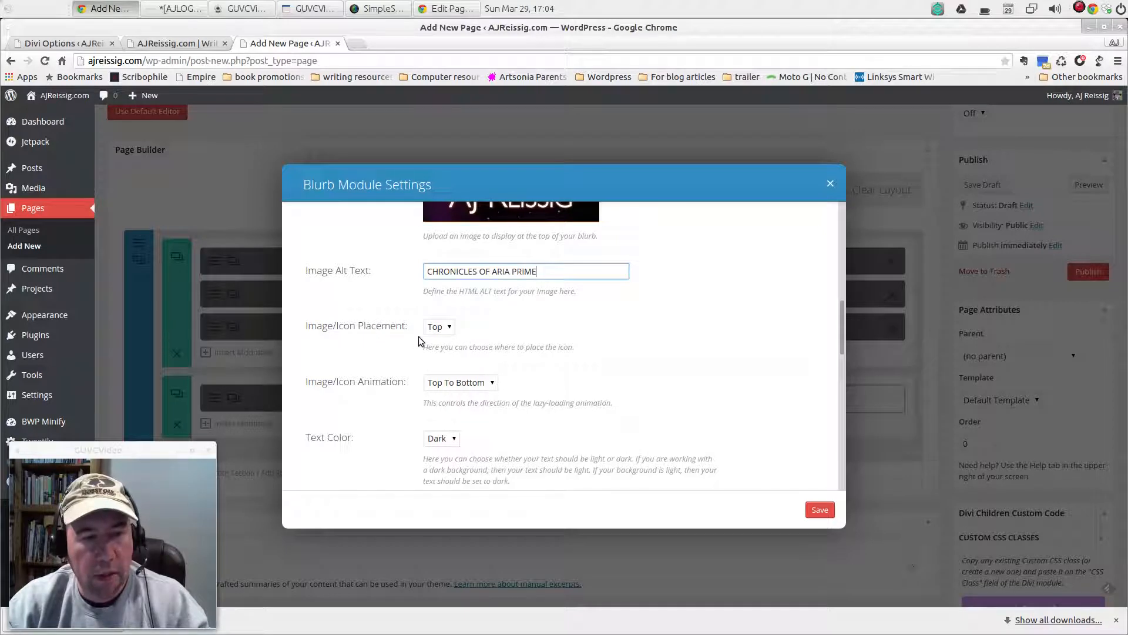
- Set the blurb's image animation to No Animation and its text color to Light
click(446, 327)
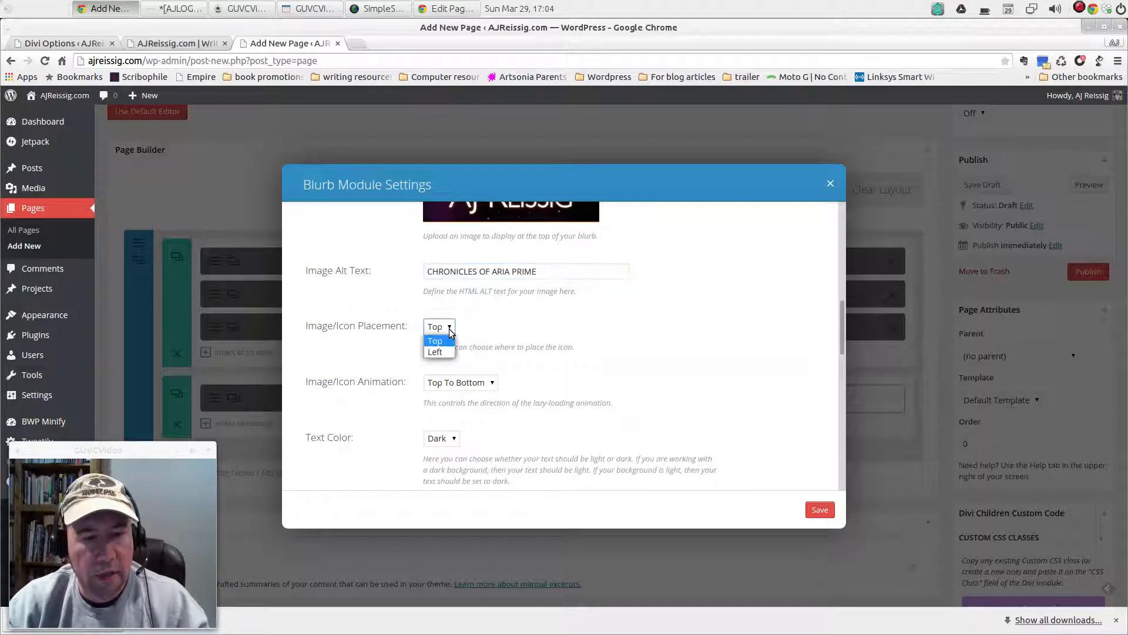
click(503, 336)
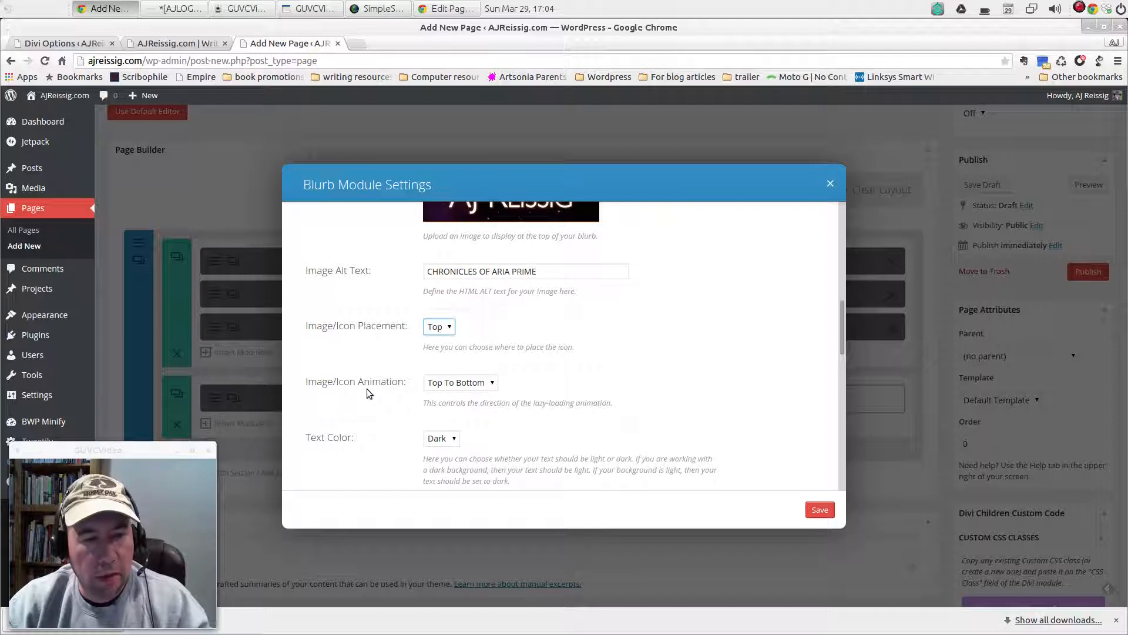
click(493, 384)
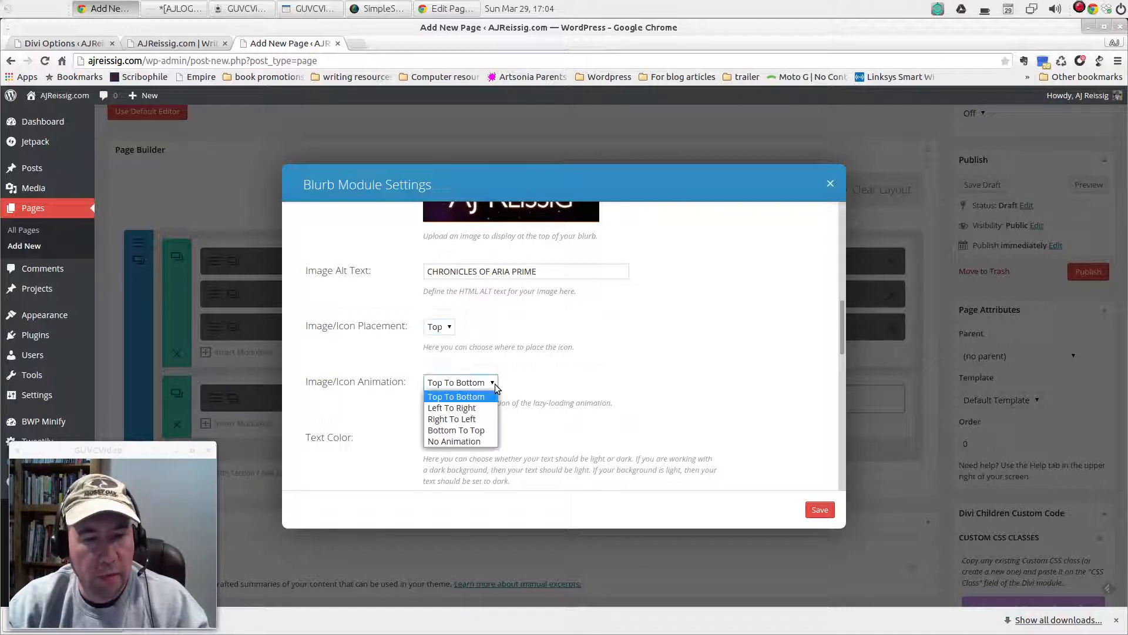
click(463, 442)
scroll(636, 442, down, 5)
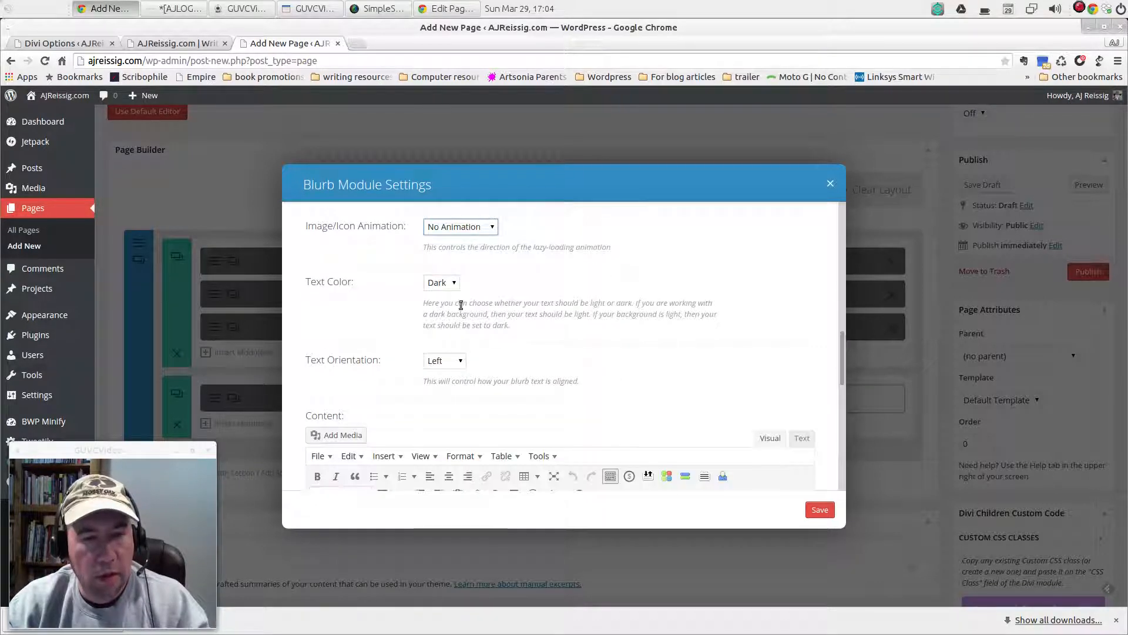
click(457, 288)
click(443, 313)
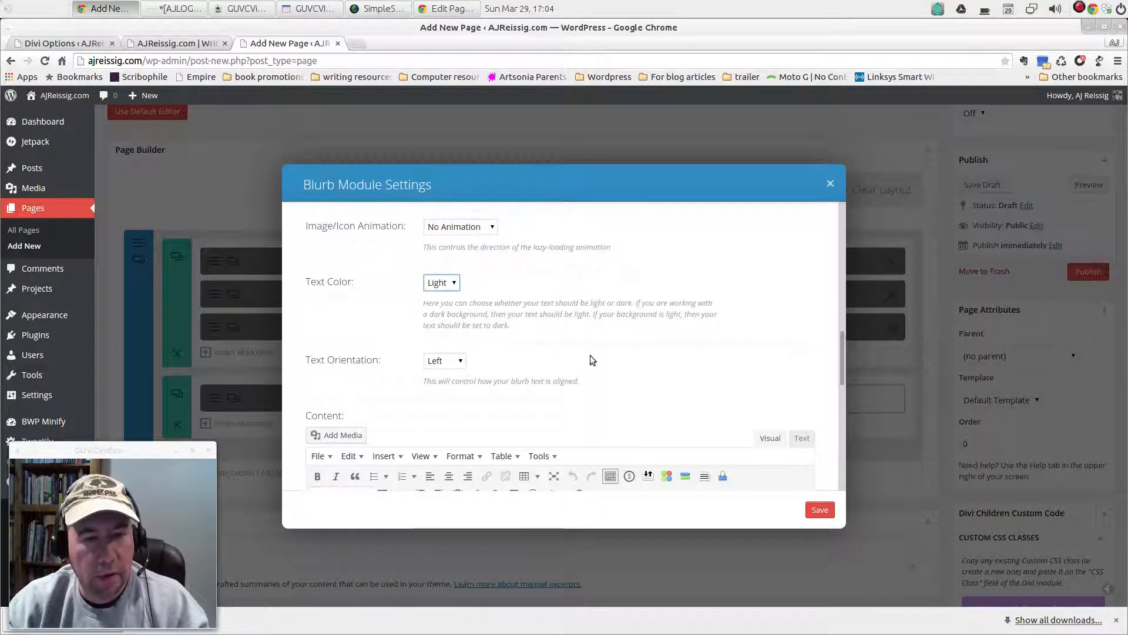
- Paste the synopsis starting "Part one in a SciFi novella serieal" as the blurb's content and save the module
scroll(592, 359, down, 1)
scroll(475, 353, down, 2)
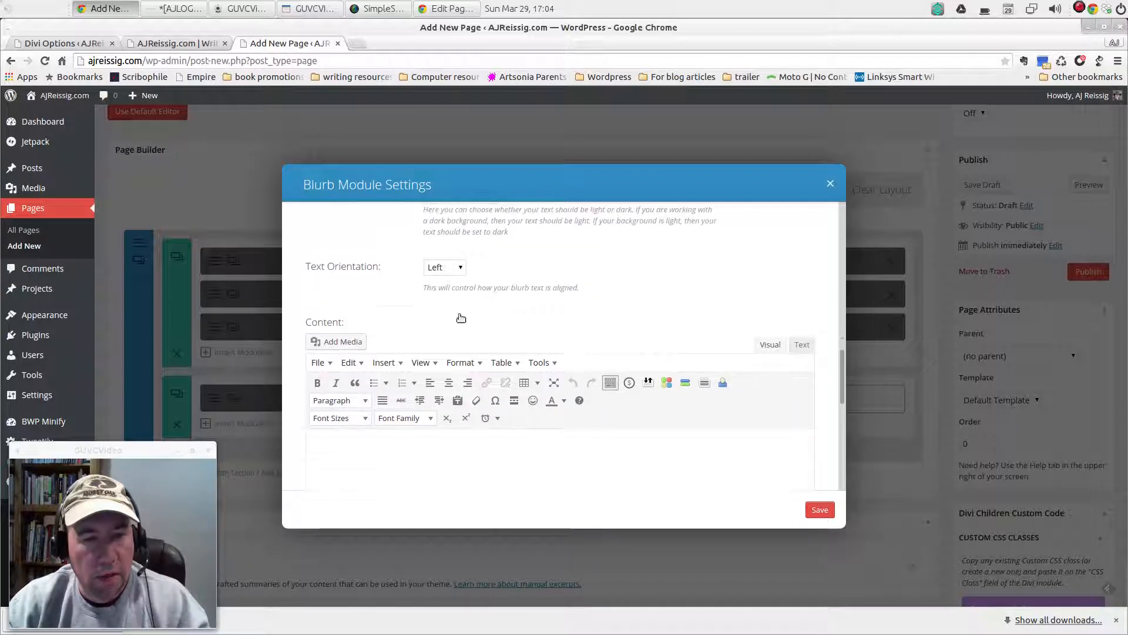
scroll(522, 425, down, 2)
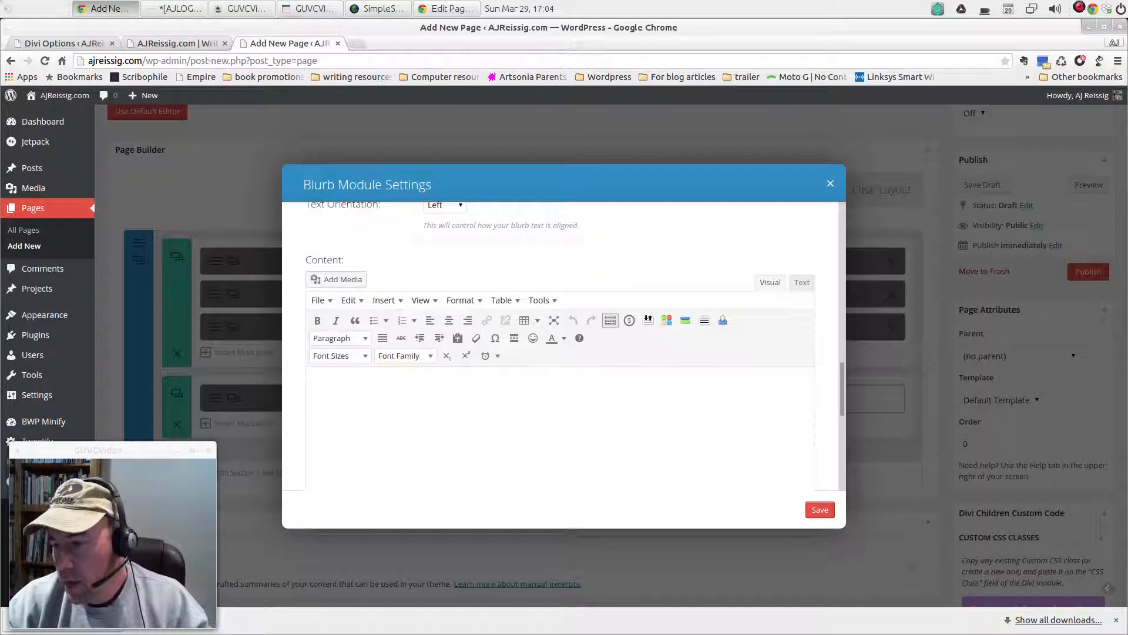
key(alt+Tab)
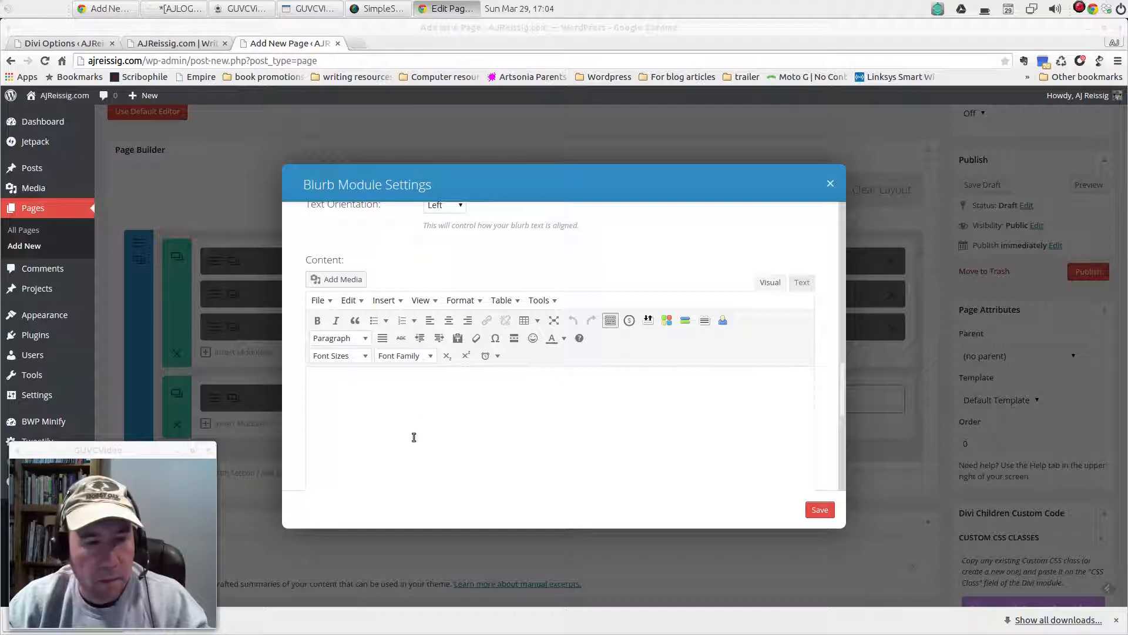
click(429, 398)
right_click(428, 398)
click(517, 245)
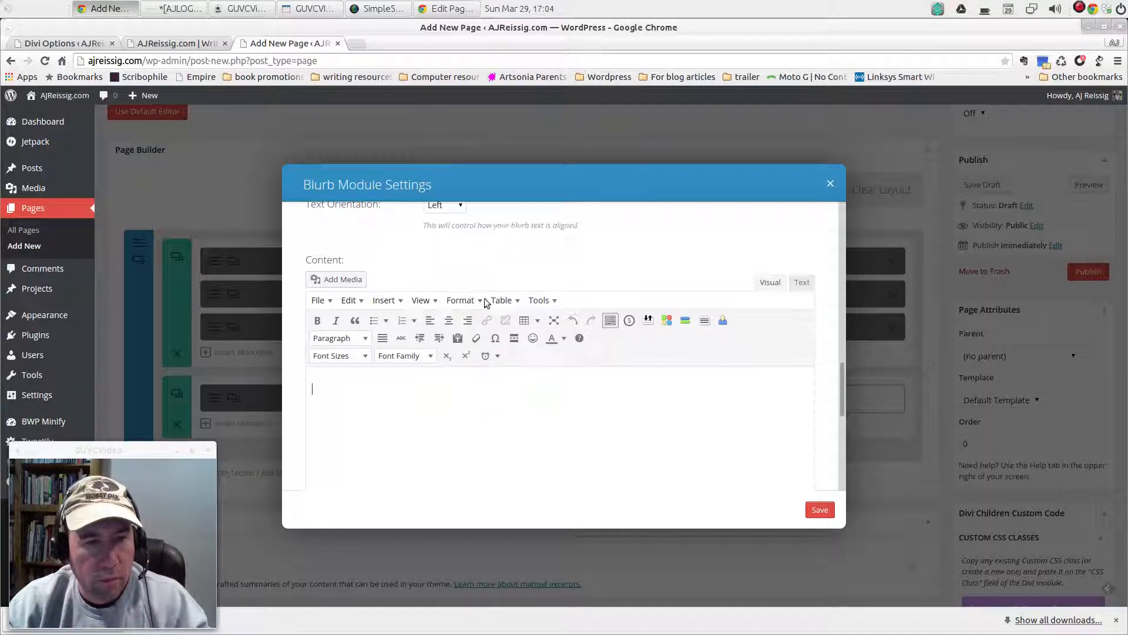
text(Part one in a SciFi novella serieal.  When the PCS Trident is attacked and damaged, Colonel Christopher Nash has no choice but to crash land on the isolated planet of Aria Prime.  What ensues defies imagination.)
click(817, 507)
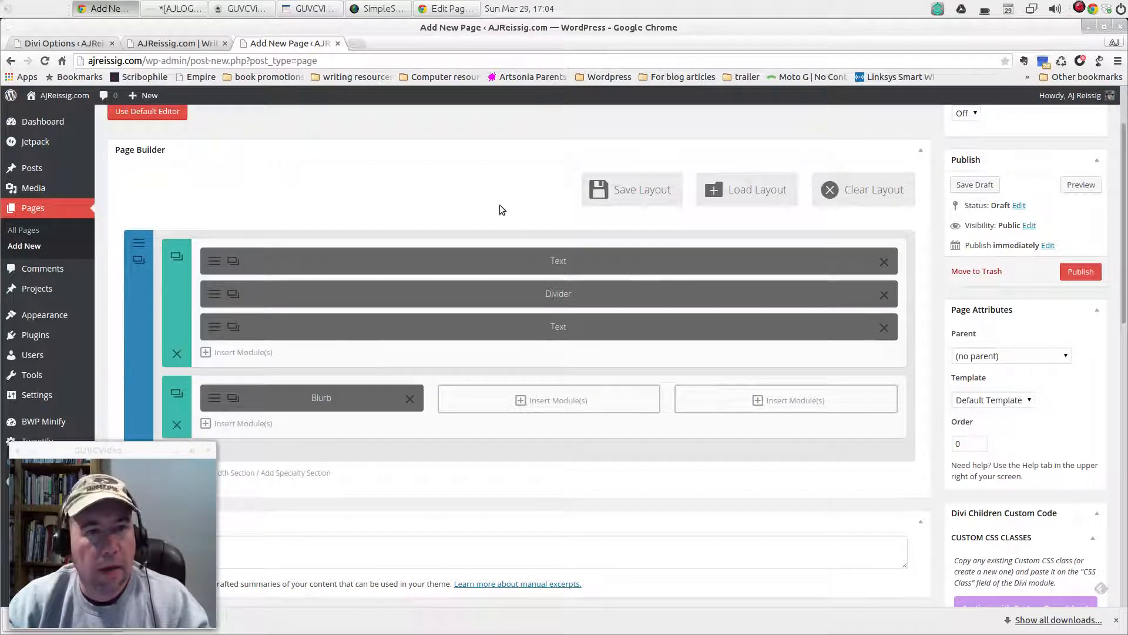
- Preview the Homepage draft to check the first book blurb under Novels and Novellas, then return to the page editor
scroll(822, 276, down, 1)
scroll(877, 192, up, 4)
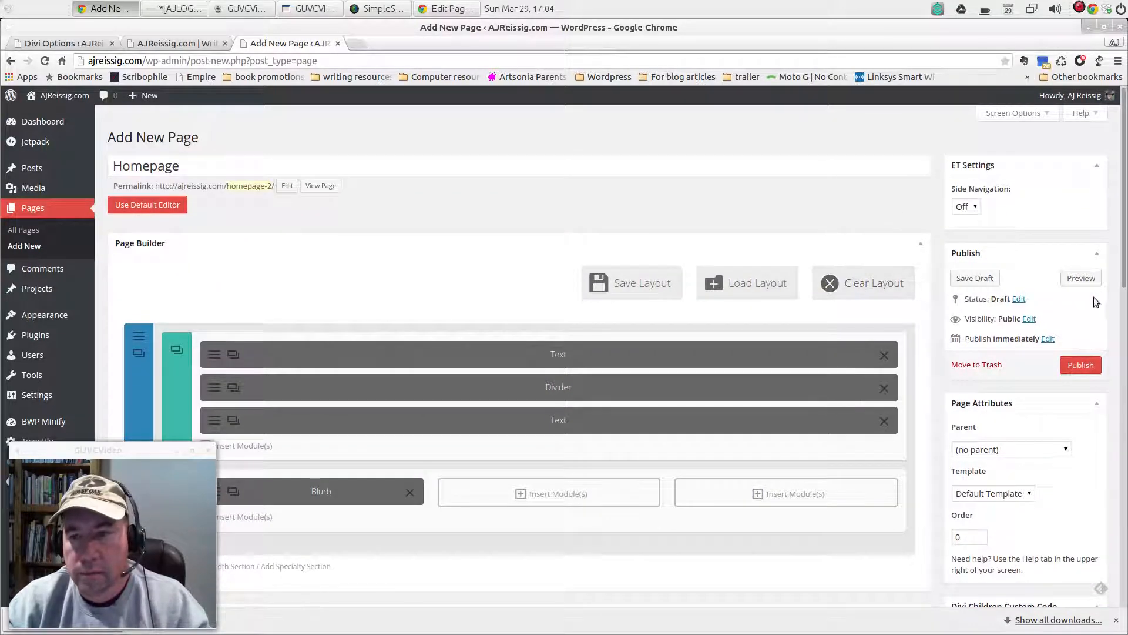
click(1081, 278)
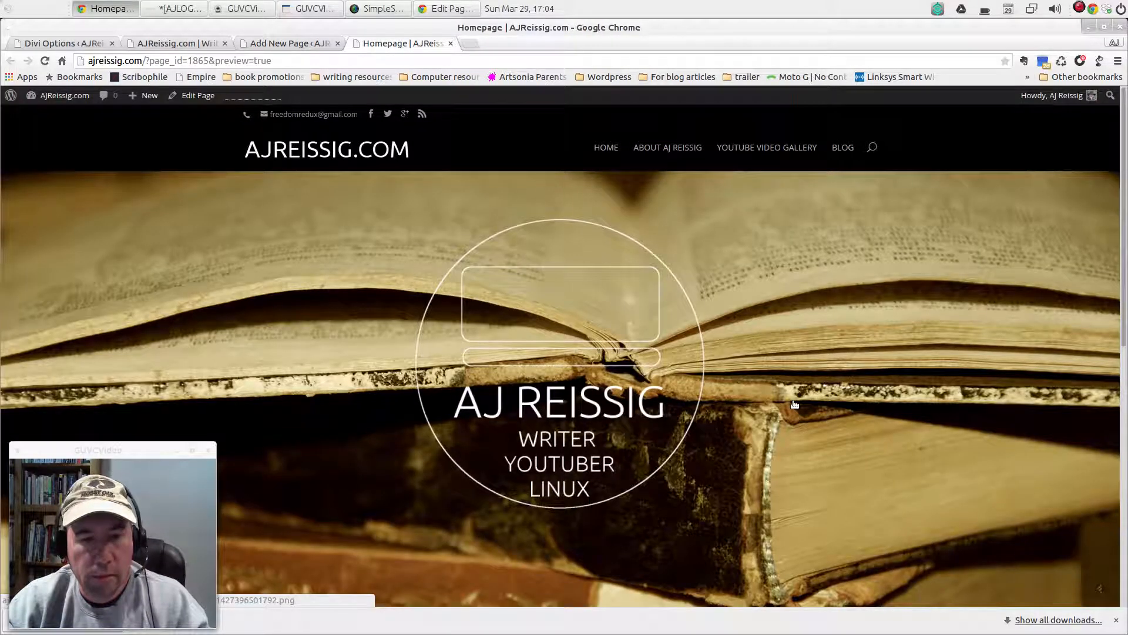
scroll(794, 405, down, 5)
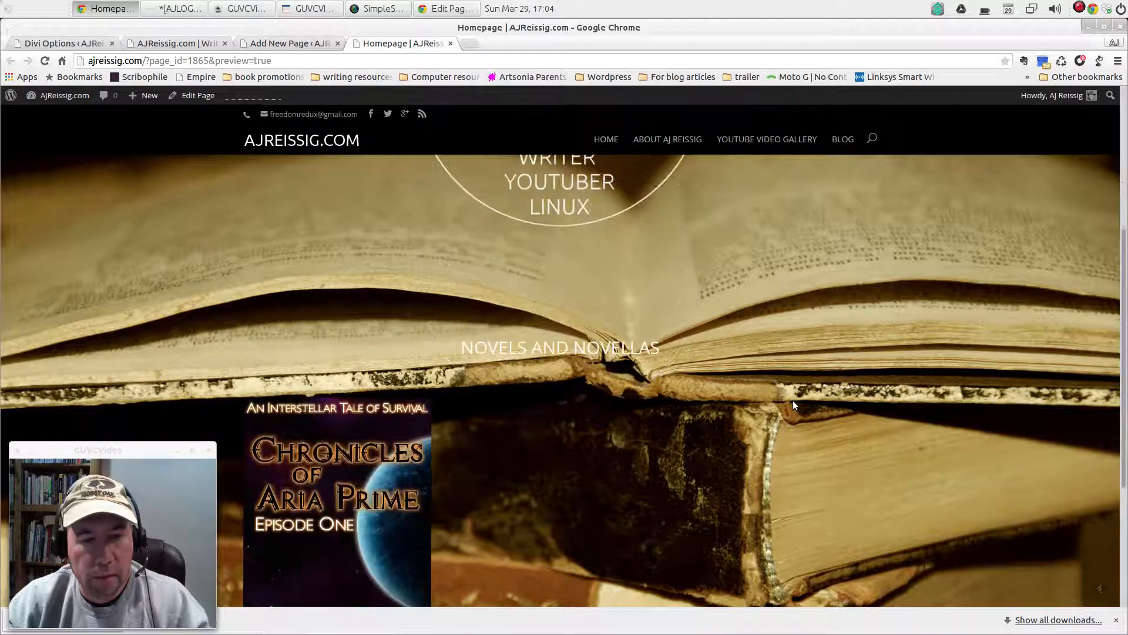
scroll(793, 402, down, 4)
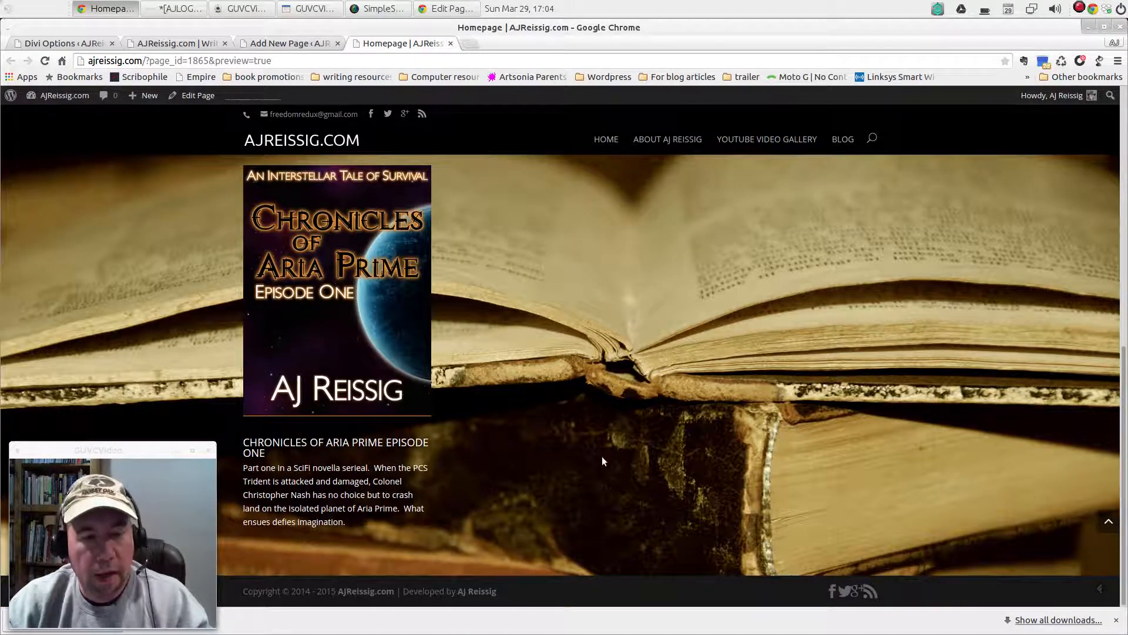
scroll(552, 476, up, 4)
scroll(551, 470, down, 5)
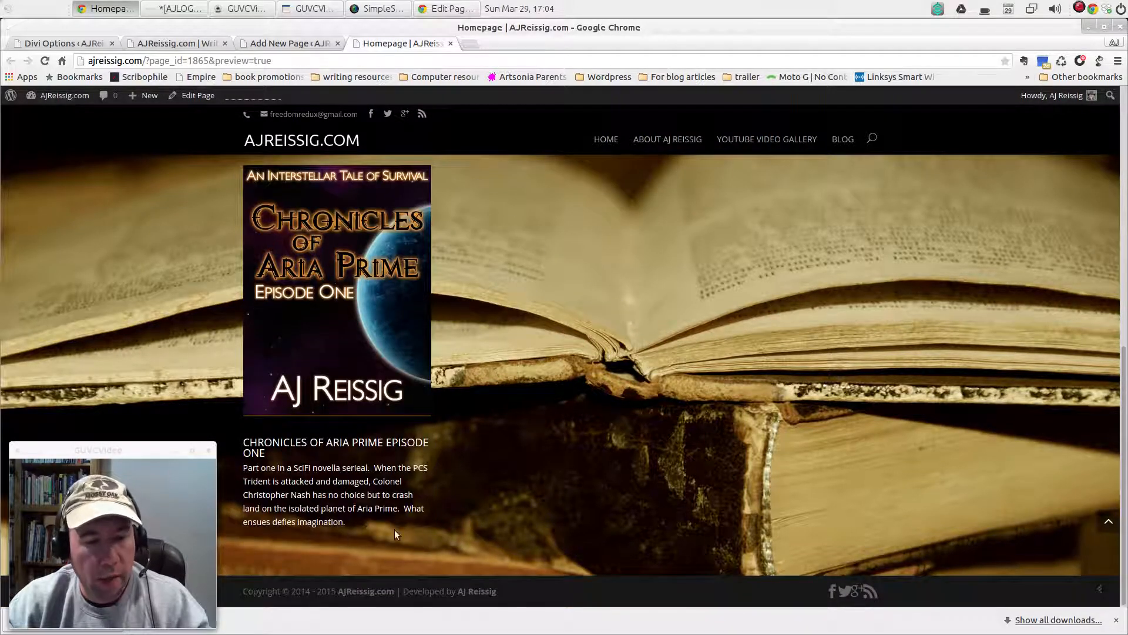
click(451, 44)
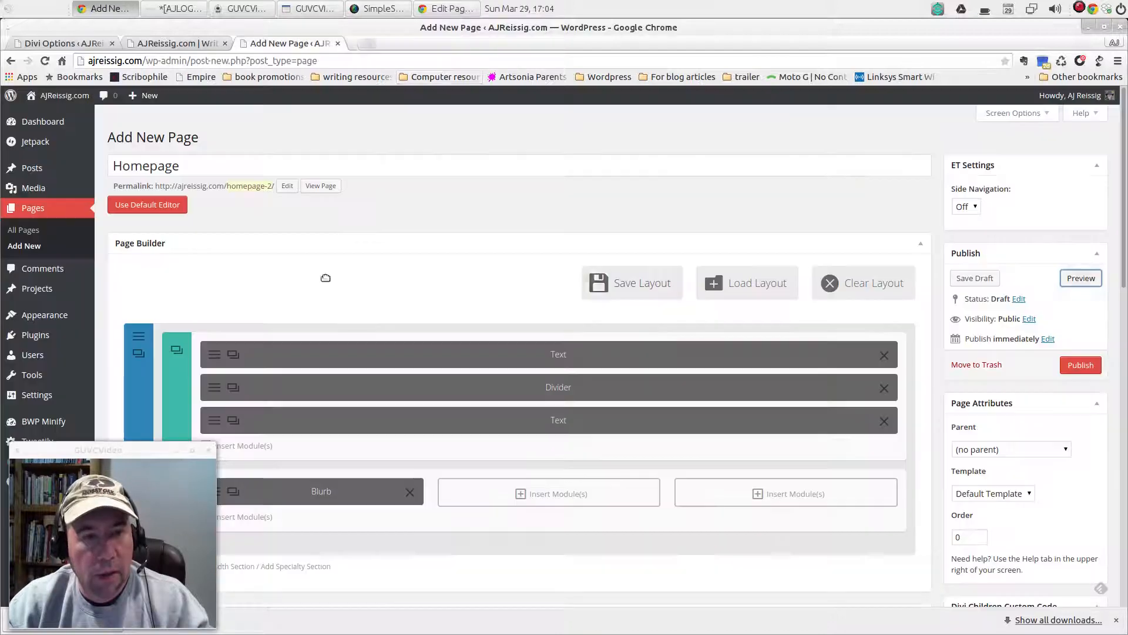
- Reopen the blurb's settings and add the line READ MORE as a new paragraph below the synopsis
scroll(291, 383, down, 3)
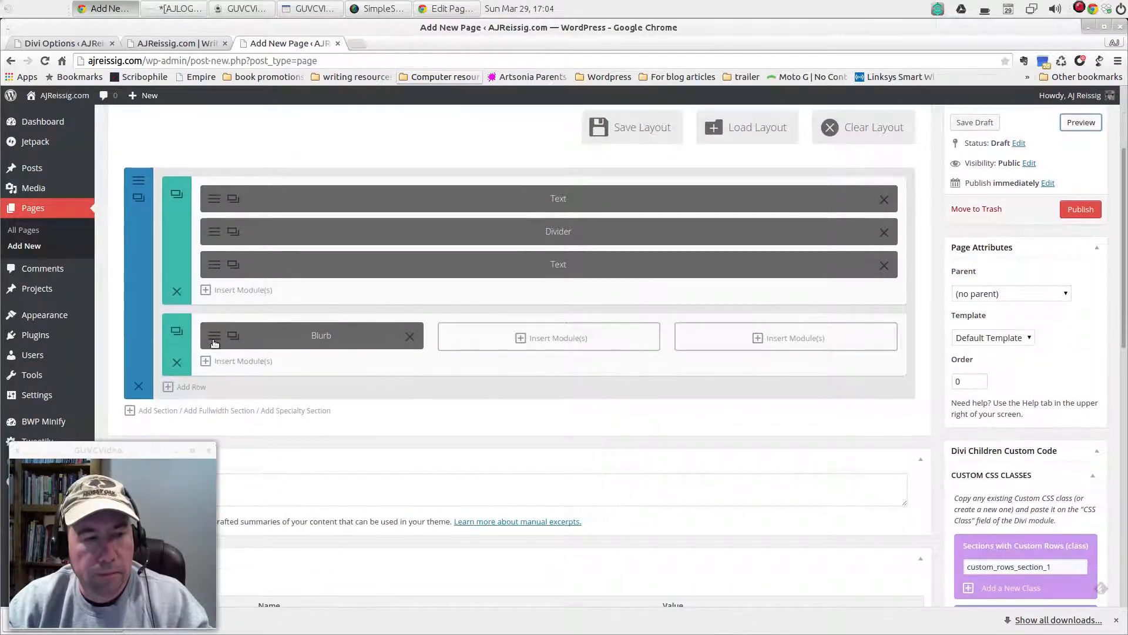
click(321, 335)
scroll(763, 417, down, 10)
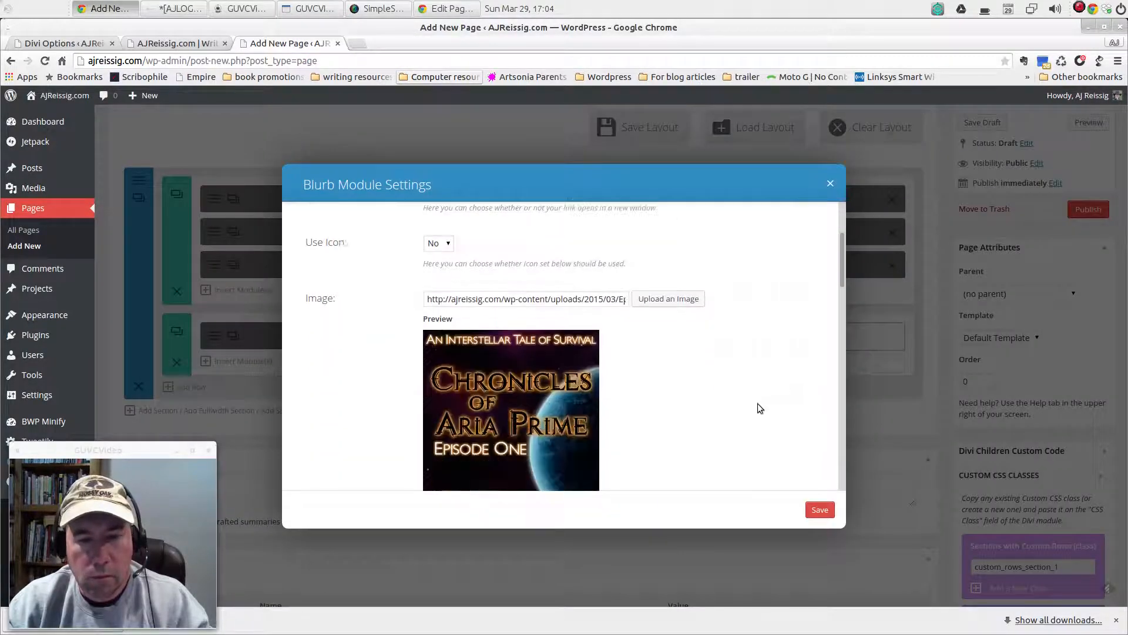
scroll(755, 401, down, 3)
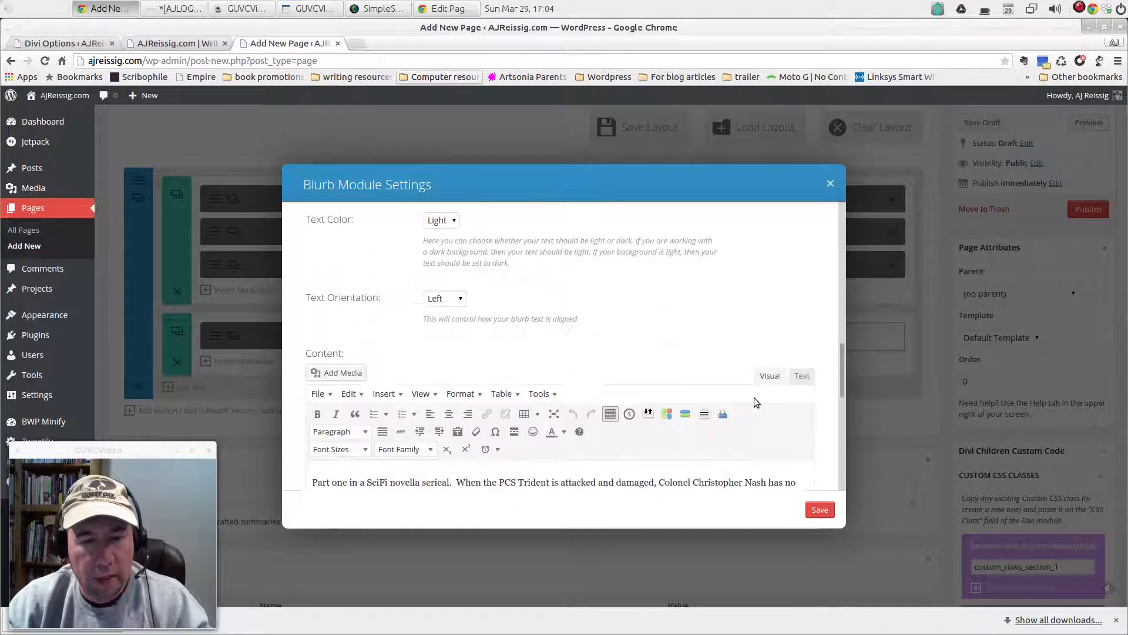
click(739, 406)
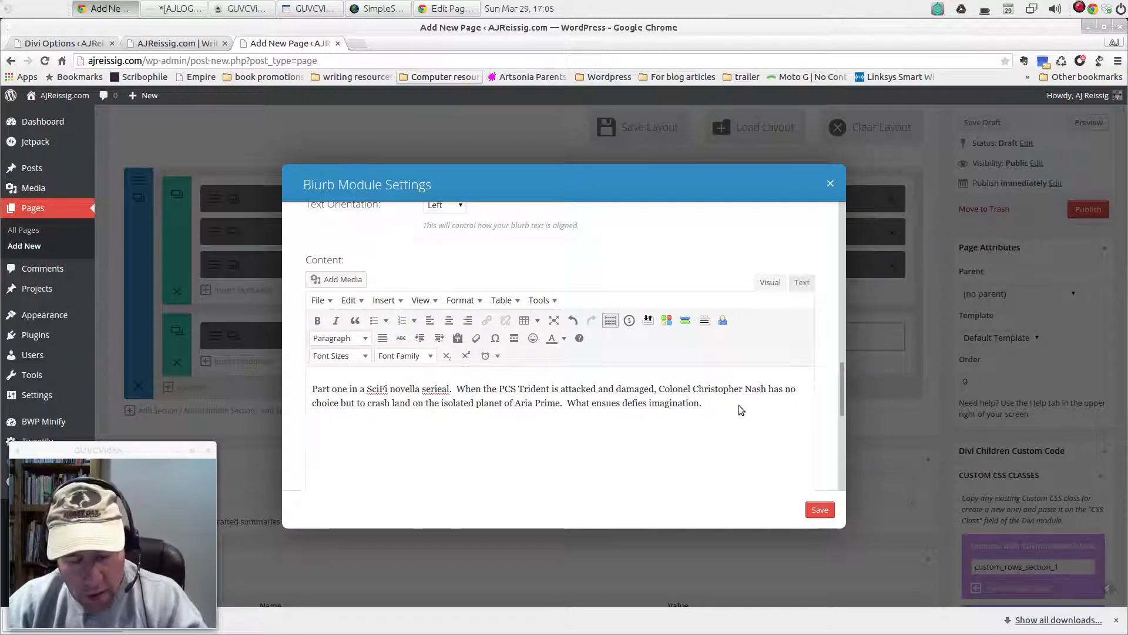
key(Return)
text(rEAD)
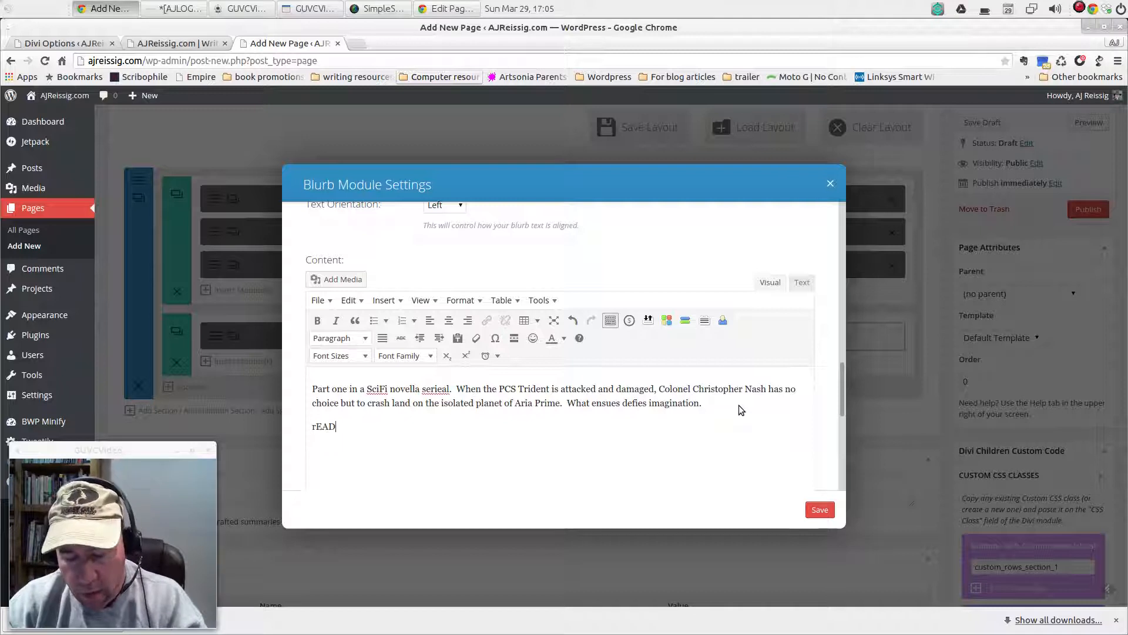
text( mORE)
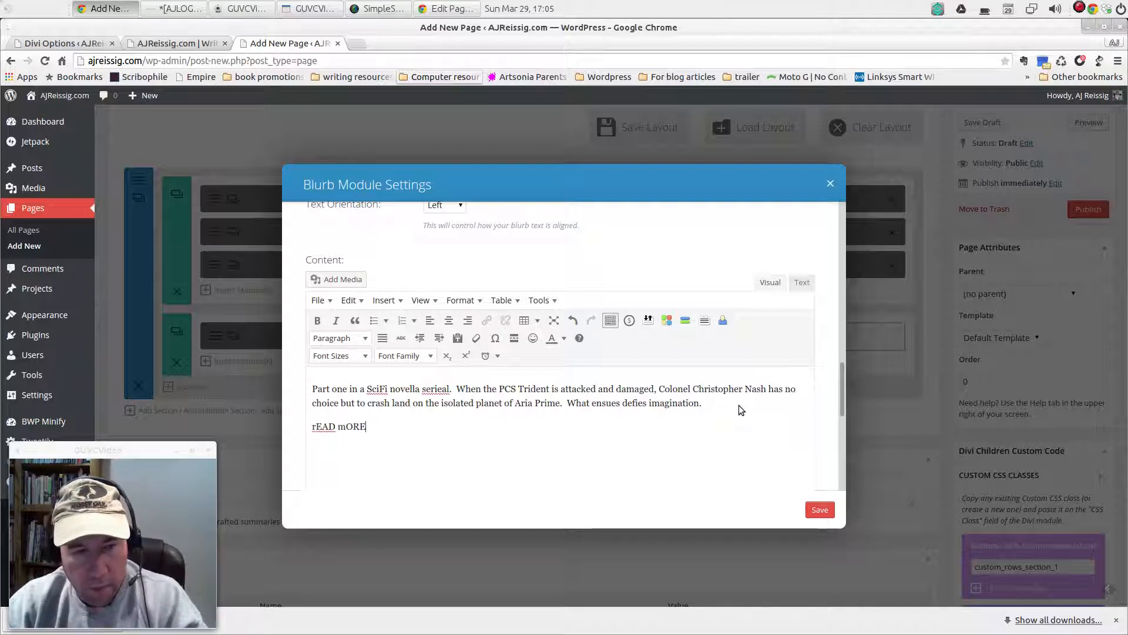
key(BackSpace)
key(BackSpace)
key(BackSpace)
key(BackSpace)
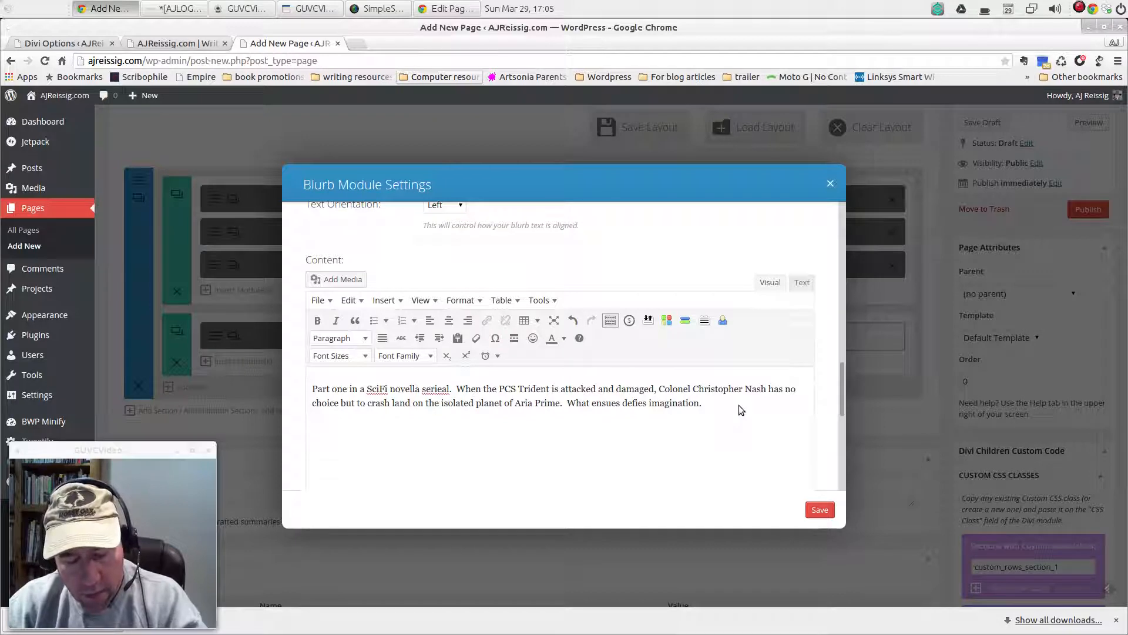
text(READ)
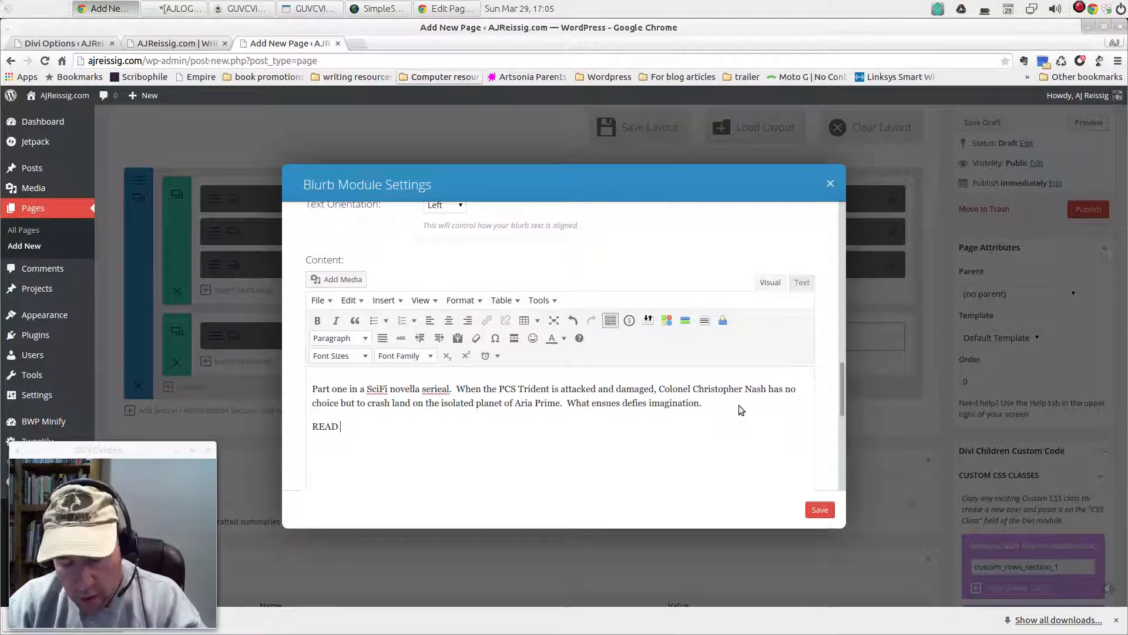
text( MORE)
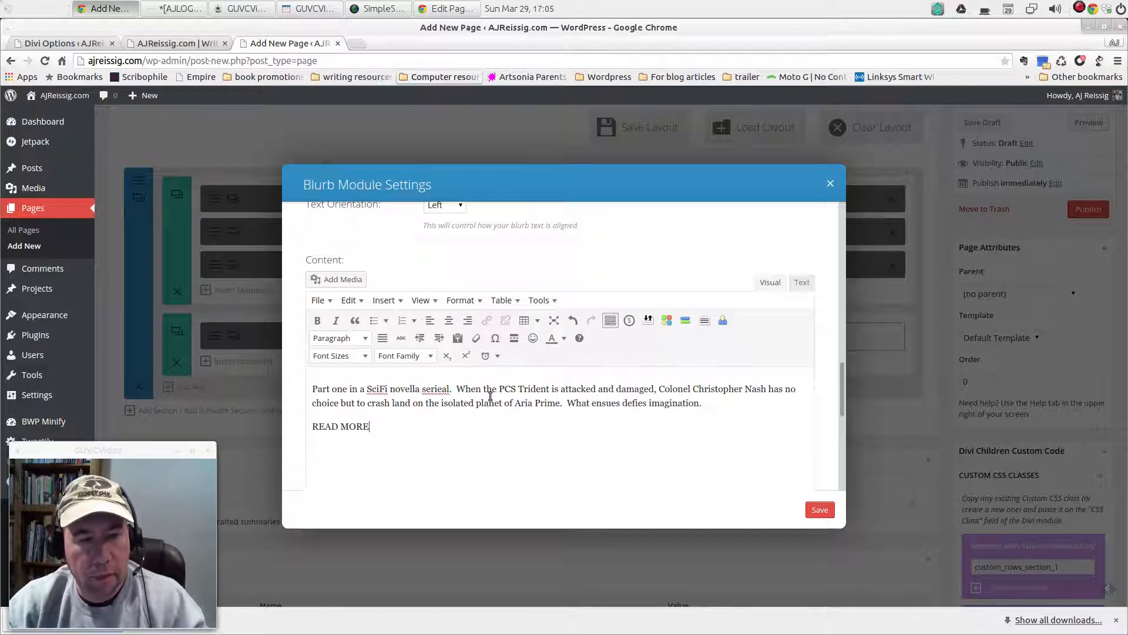
drag(371, 427, 316, 427)
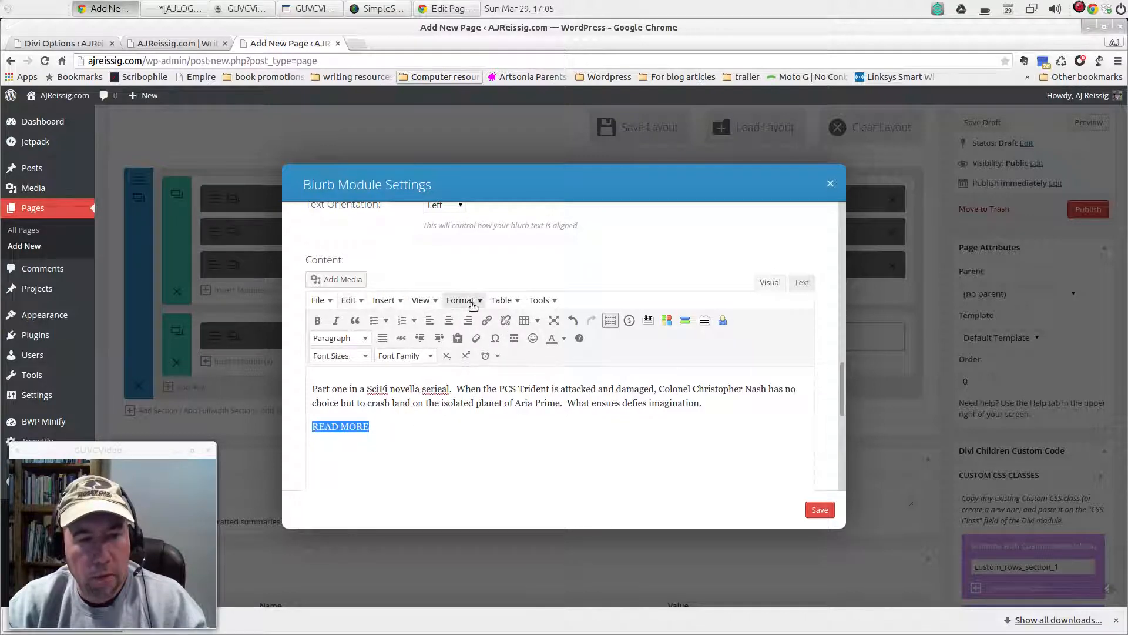
click(487, 321)
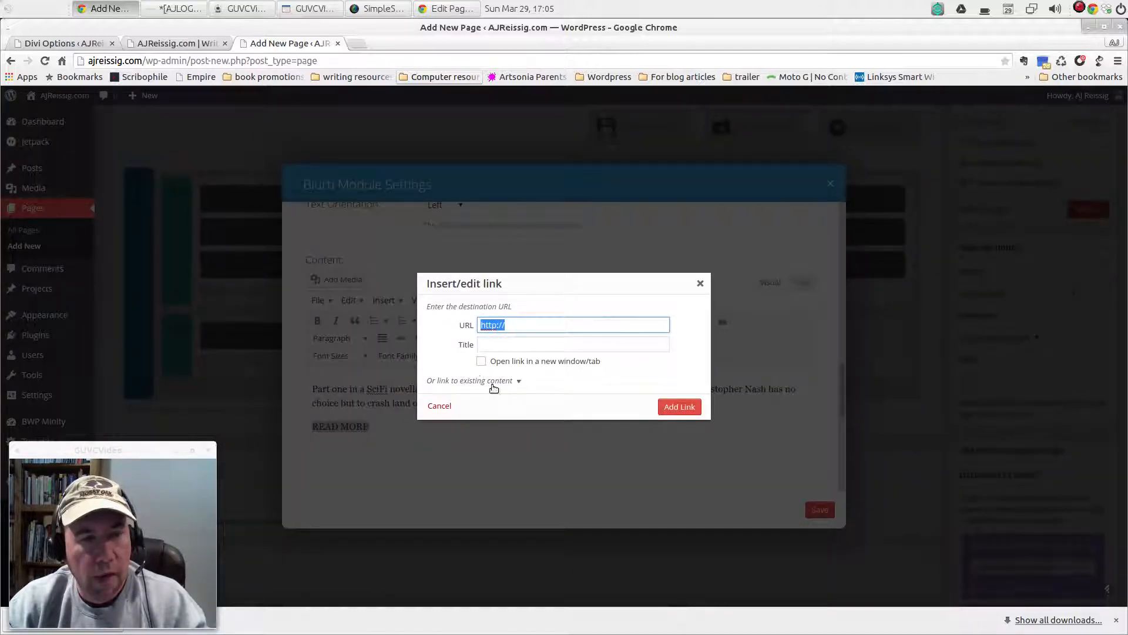
click(699, 285)
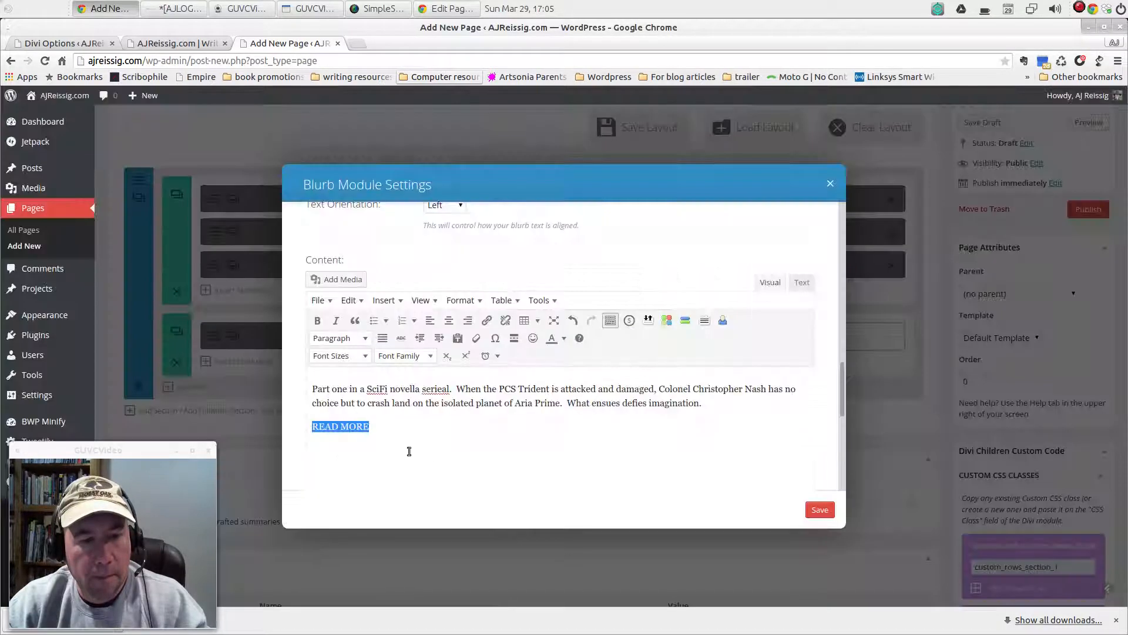
click(440, 443)
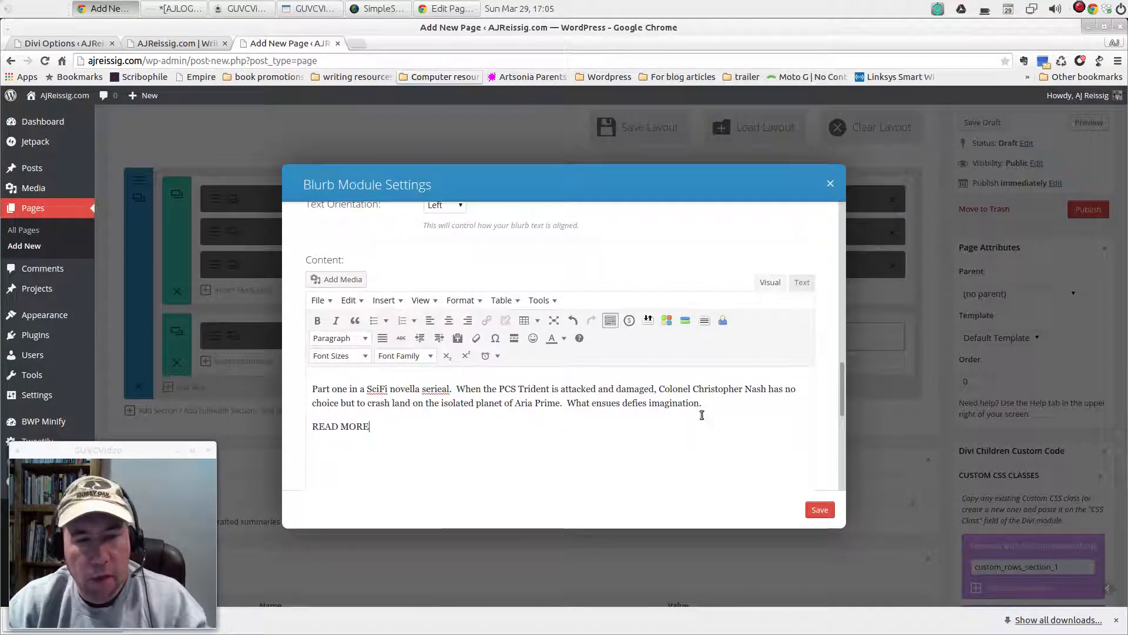
- View the blurb's content as plain text source, then close the blurb settings without saving
click(801, 284)
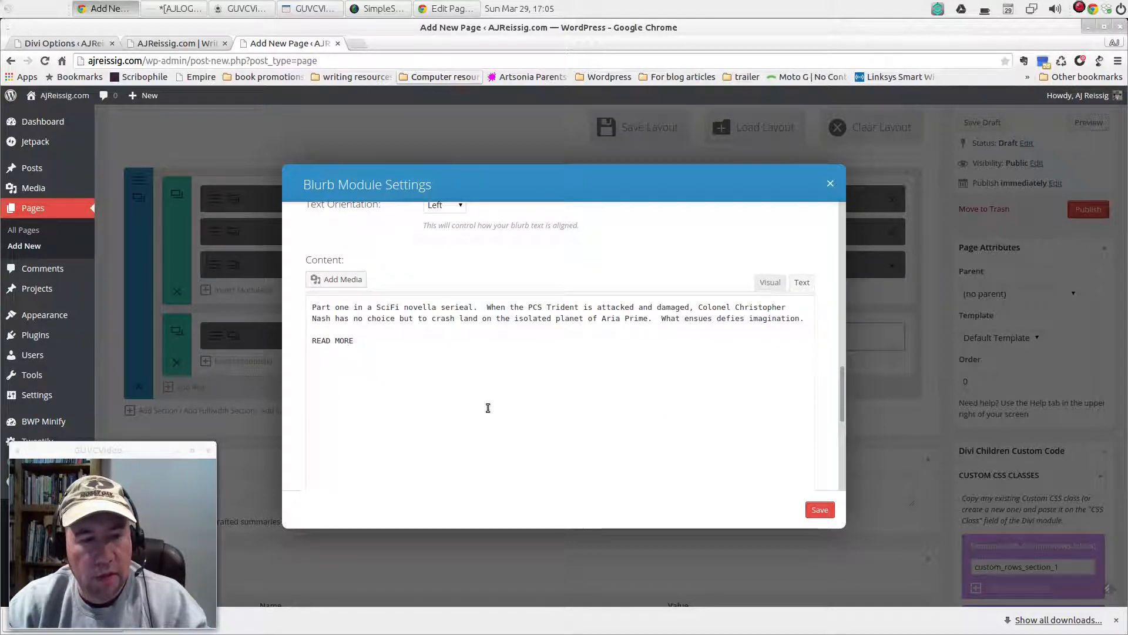
click(830, 183)
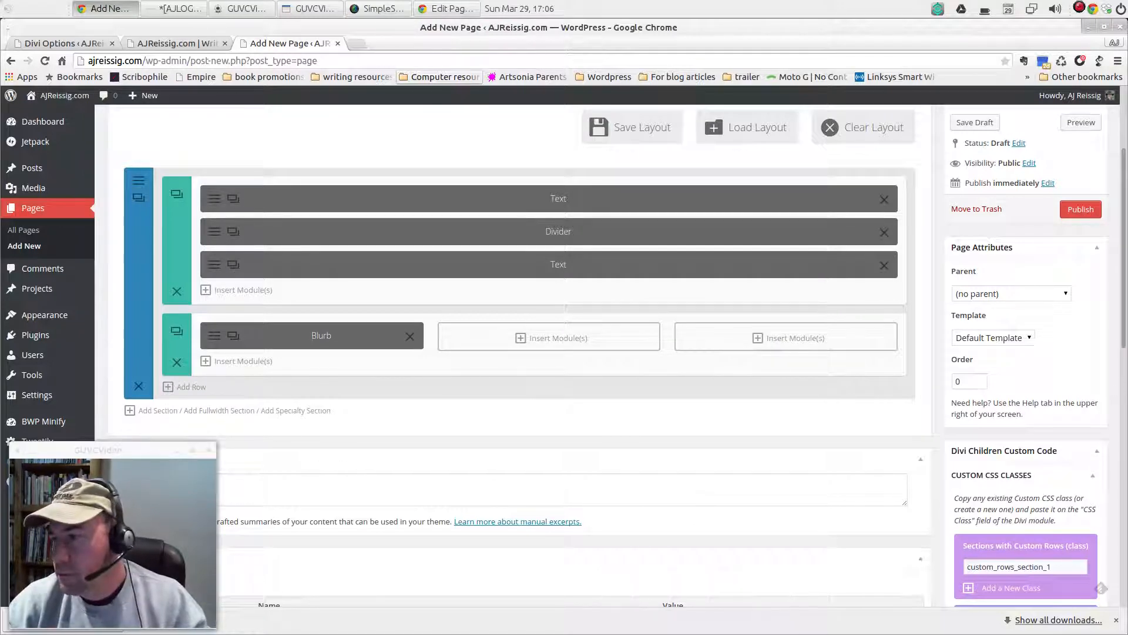
key(alt+Tab)
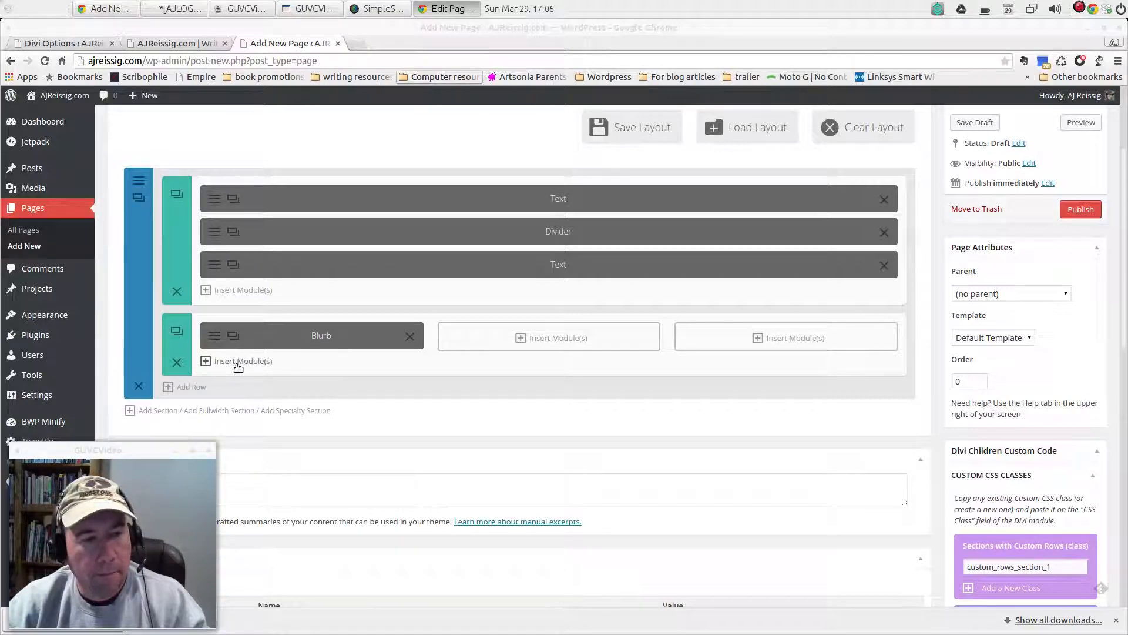
- Add a new single-column row below the blurb row and insert a Text module in it
click(186, 387)
scroll(451, 482, down, 1)
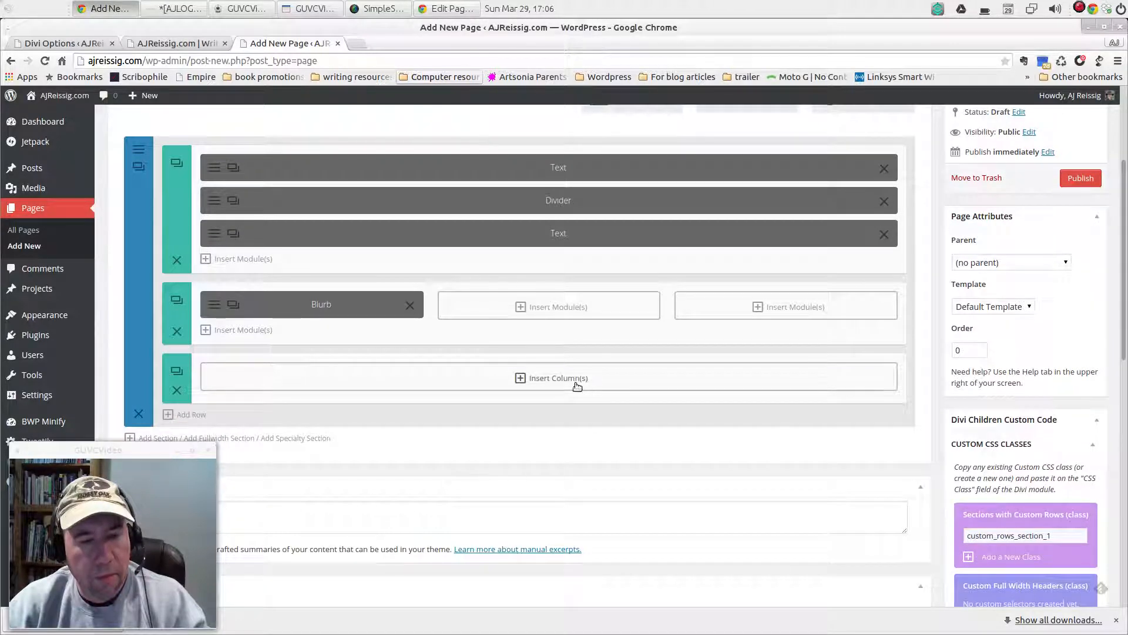
click(576, 381)
click(359, 250)
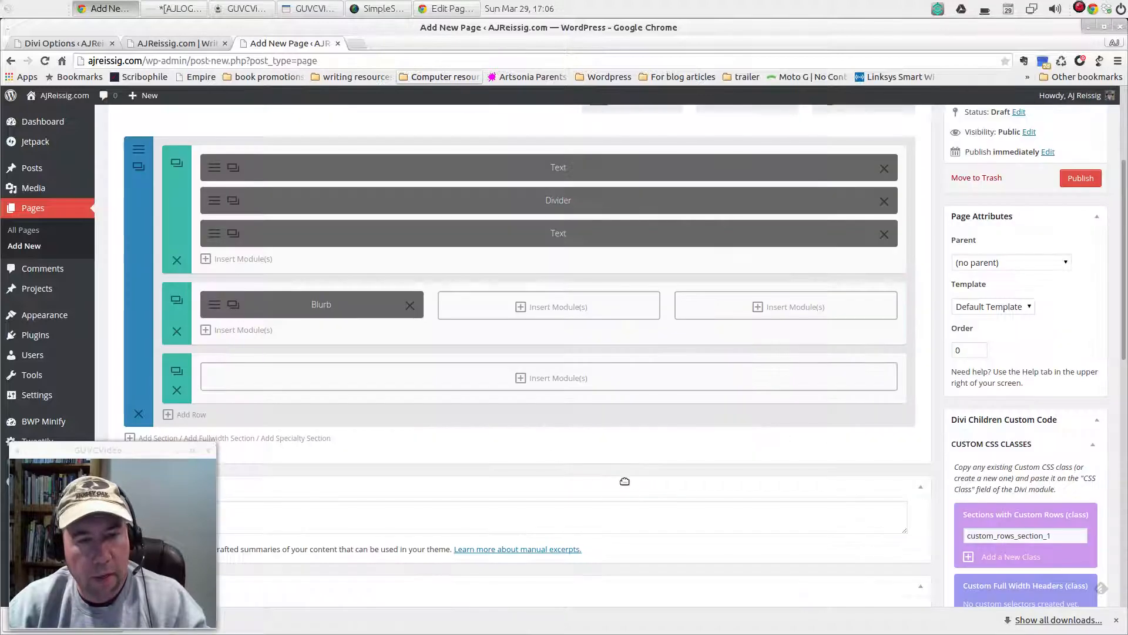
click(552, 382)
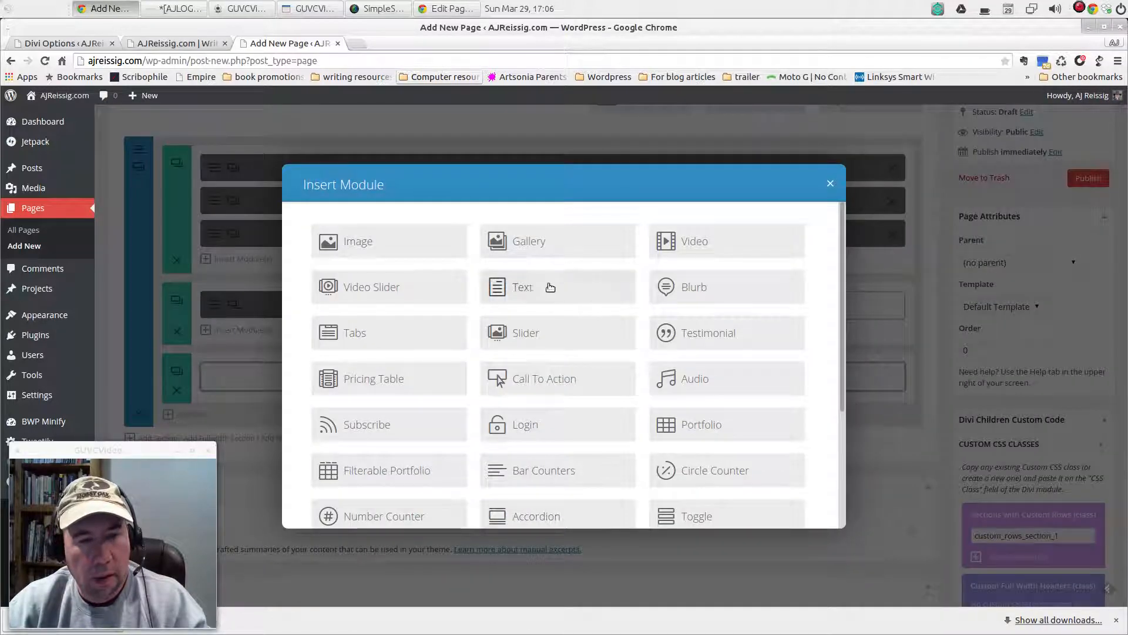
click(549, 288)
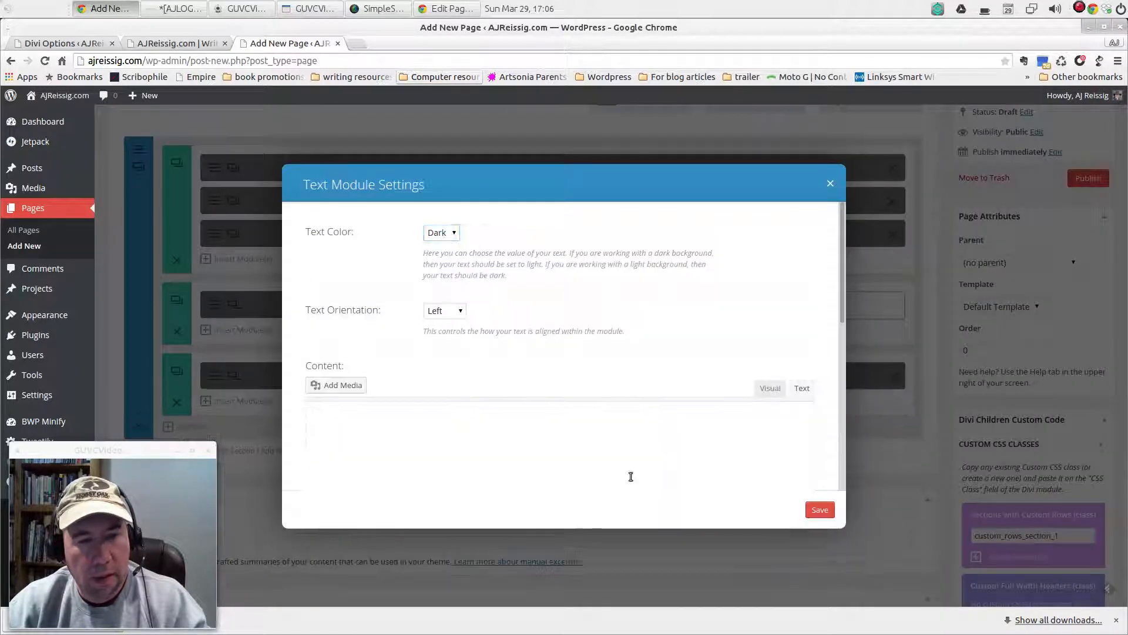
- Set the new Text module's text color to Light and its text orientation to Center
click(456, 237)
click(448, 258)
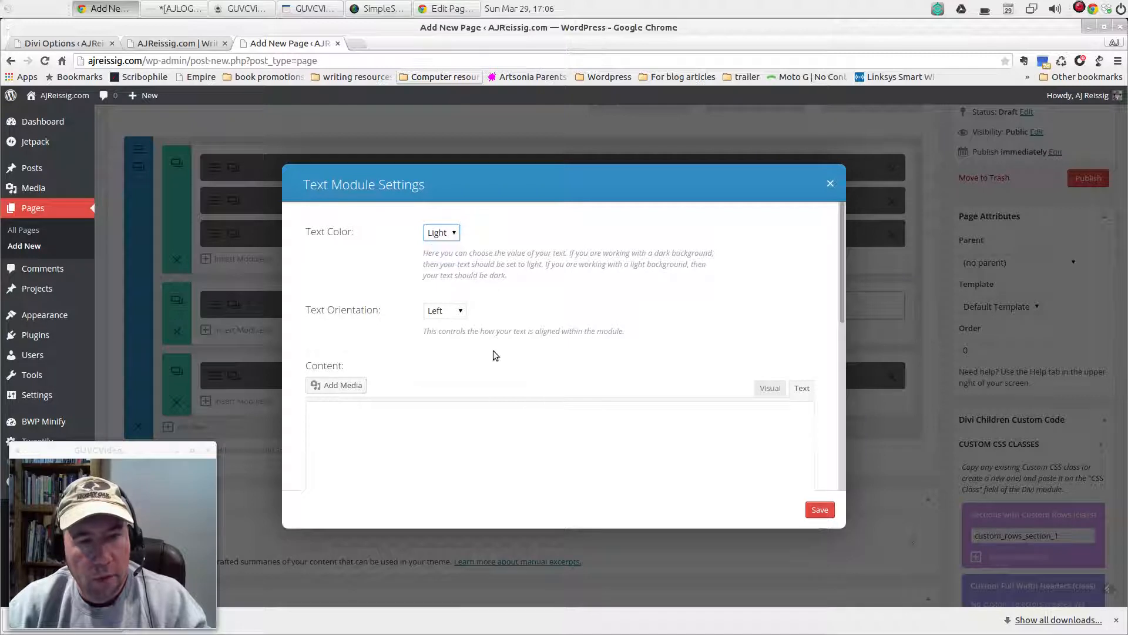
click(463, 312)
click(448, 335)
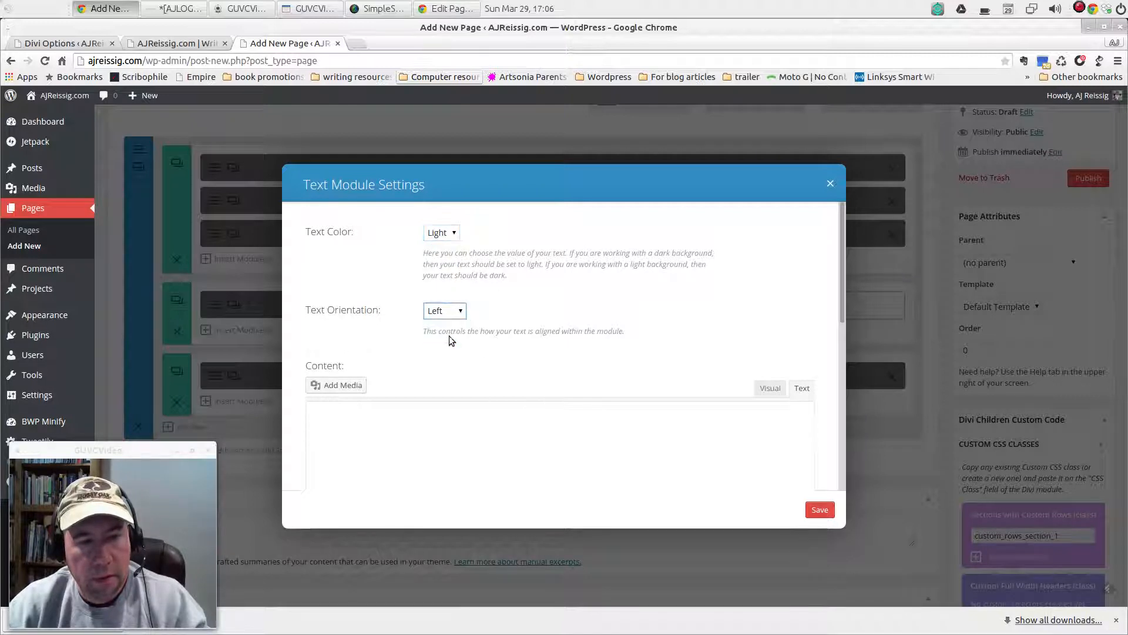
- Show the module's content in the visual editor and format its first line as a centered Heading 1
scroll(617, 396, down, 2)
click(618, 396)
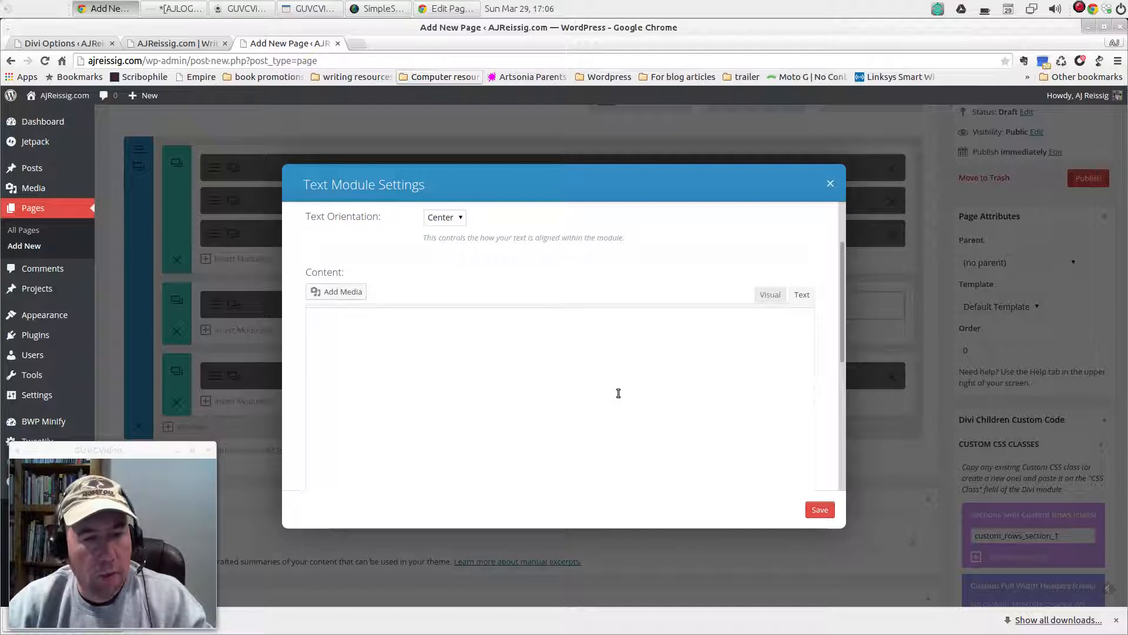
scroll(642, 433, up, 1)
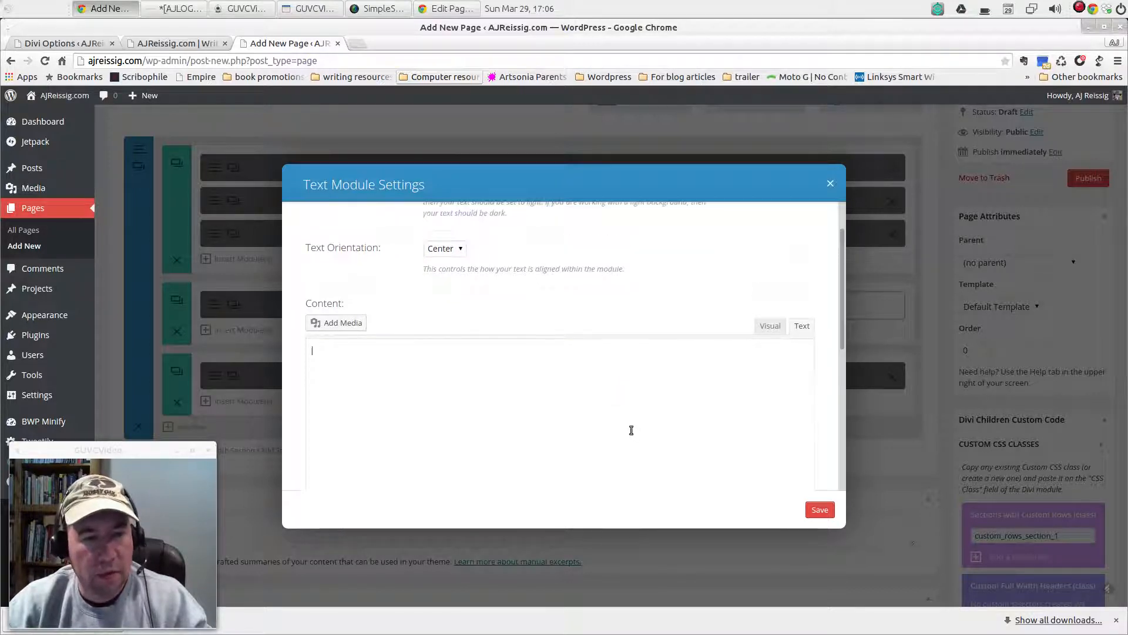
scroll(636, 429, up, 2)
scroll(635, 429, down, 2)
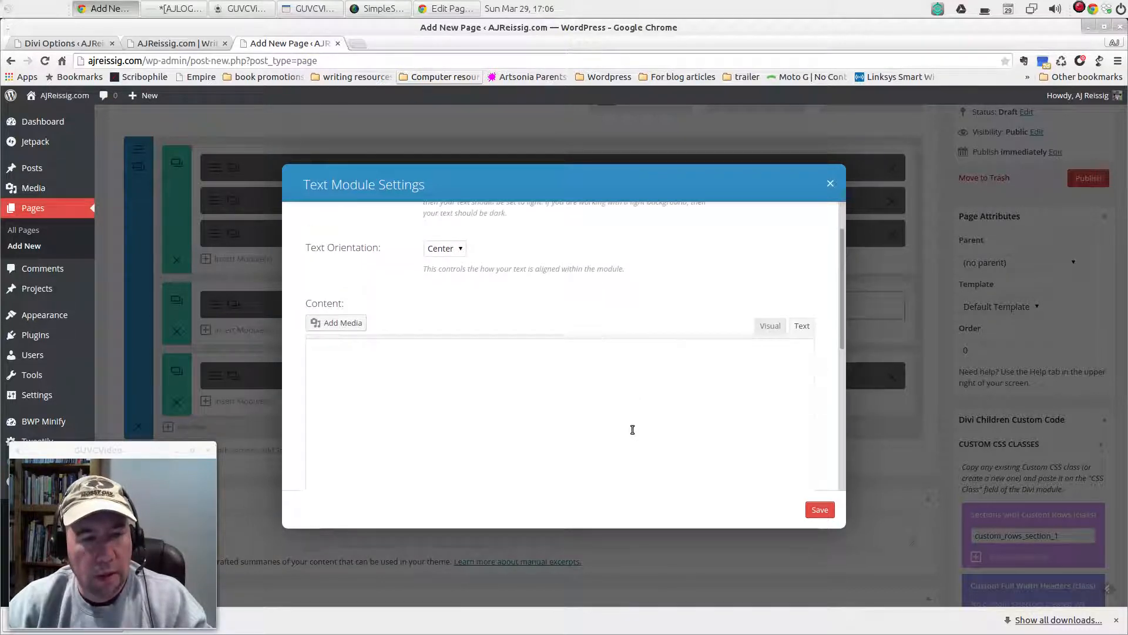
scroll(632, 430, up, 1)
click(767, 356)
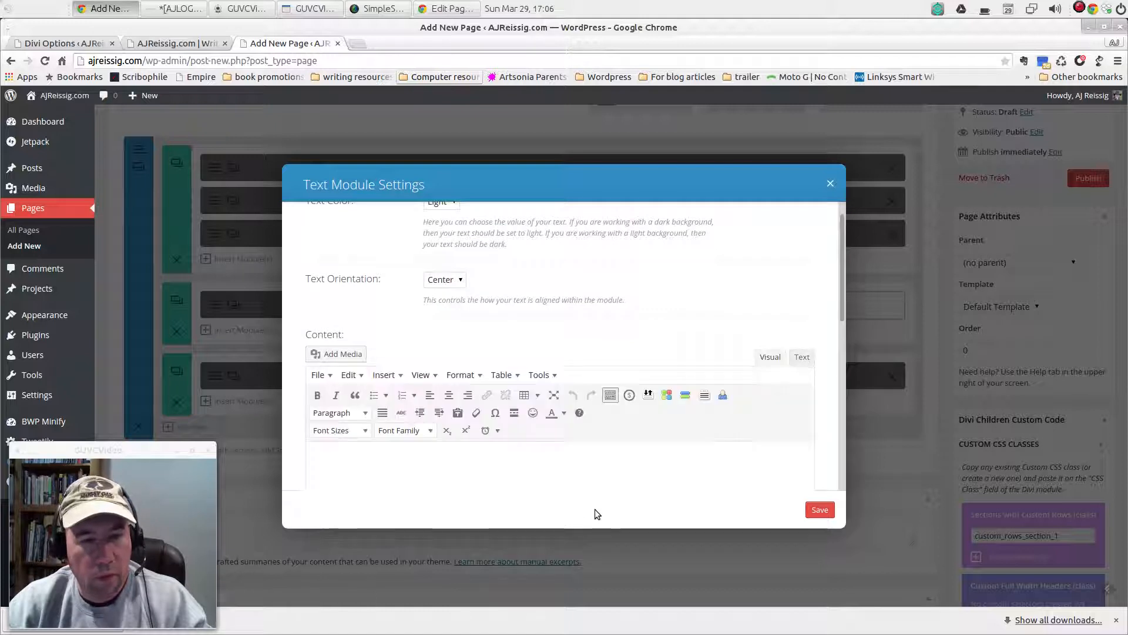
scroll(605, 488, down, 2)
scroll(608, 480, down, 1)
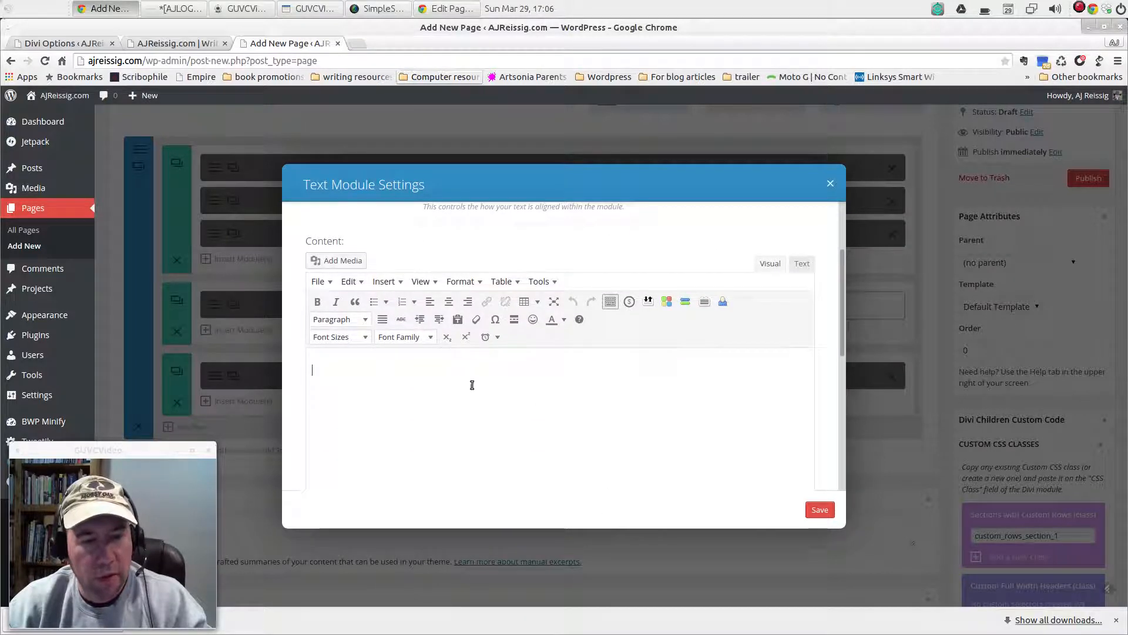
click(365, 319)
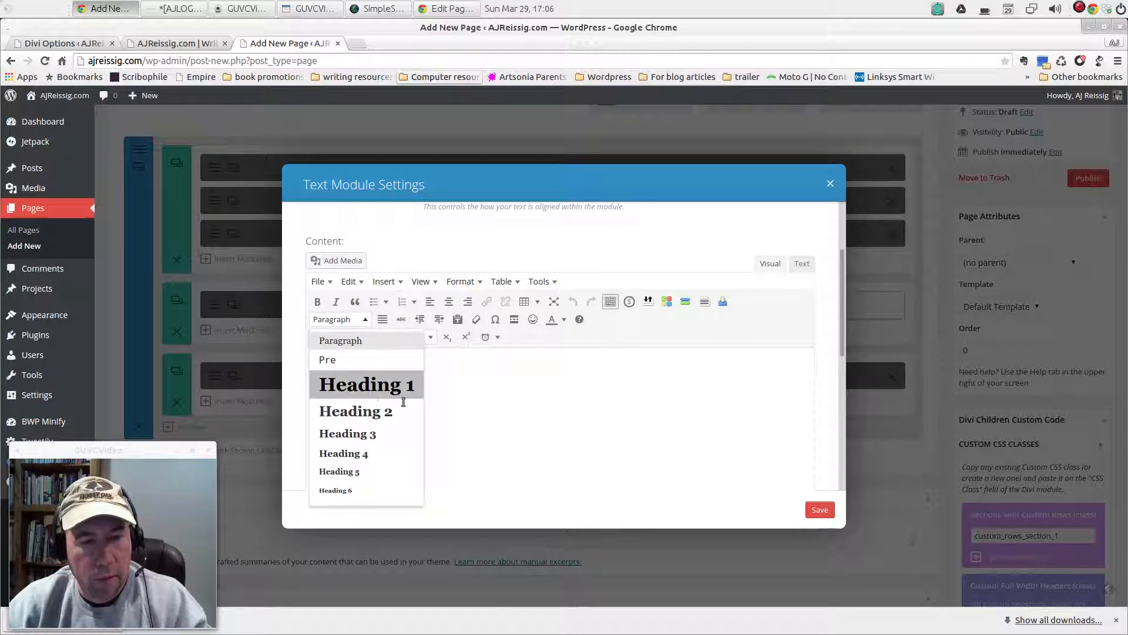
click(373, 399)
click(450, 307)
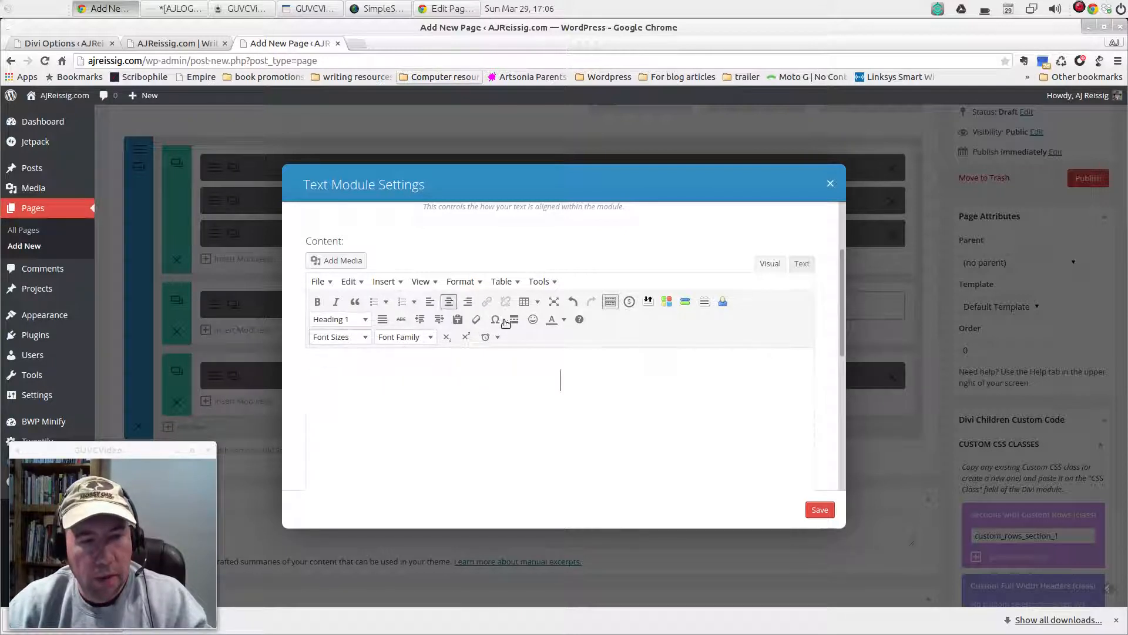
- Enter BLOG POST as the heading text and save the Text module
scroll(507, 283, up, 2)
scroll(561, 439, down, 3)
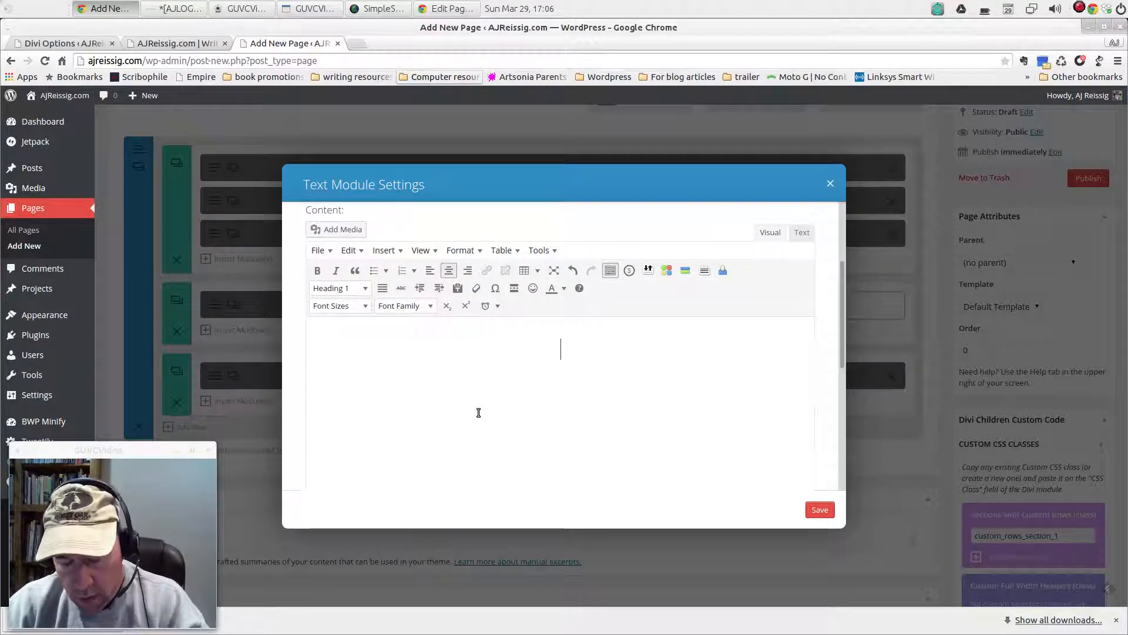
text(BLOG POST)
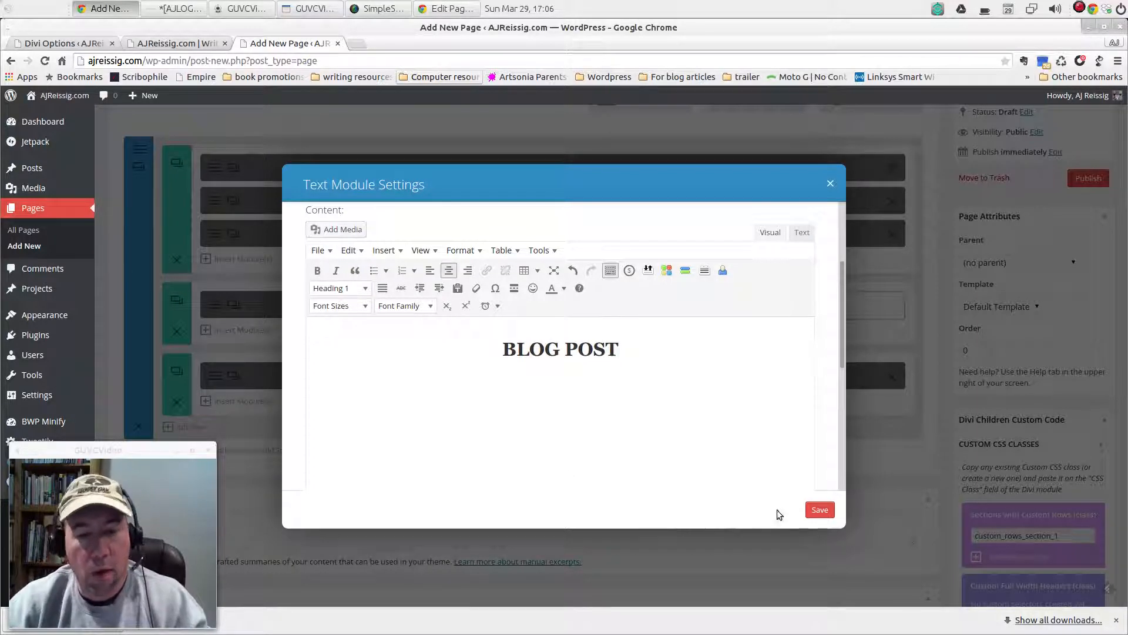
click(818, 510)
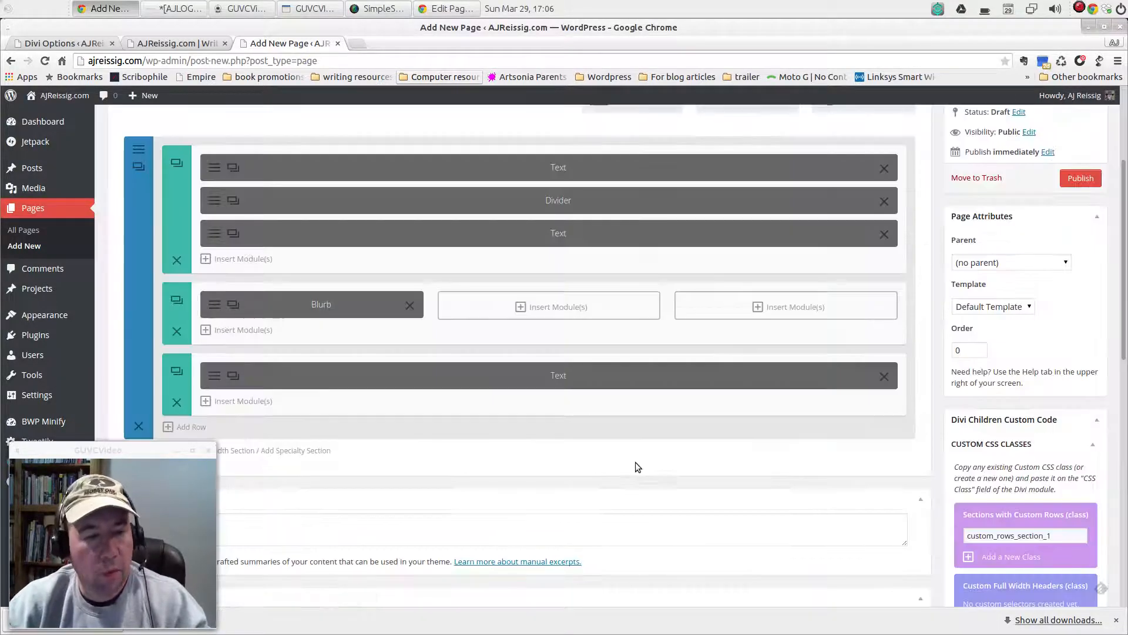
- Insert a Blog module beneath the BLOG POST text module in the same row
scroll(635, 464, down, 3)
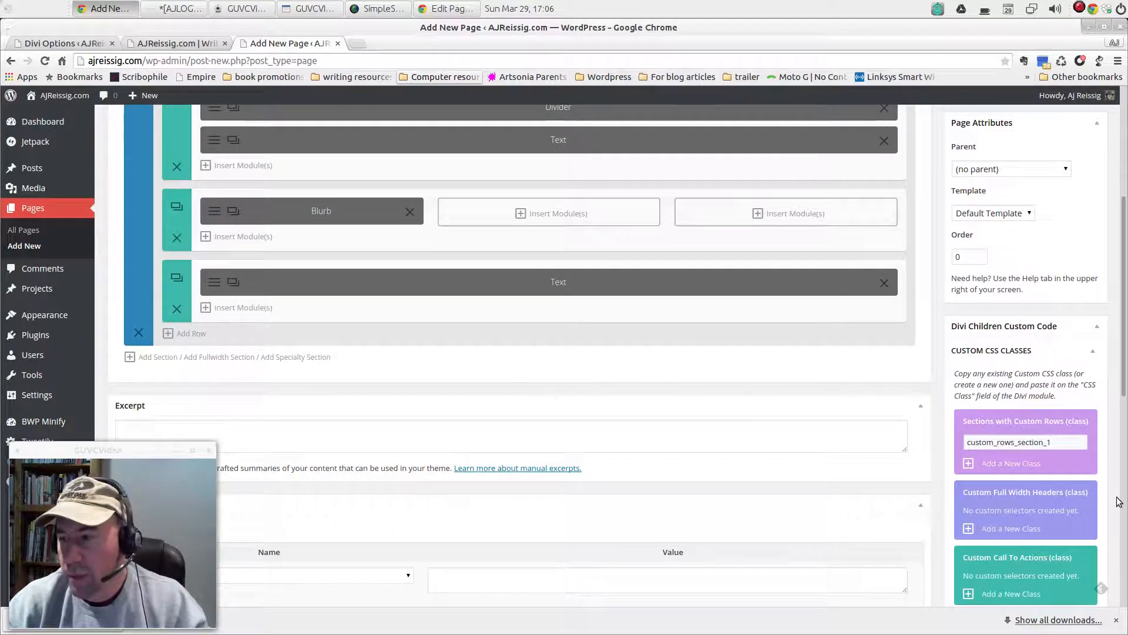
click(224, 309)
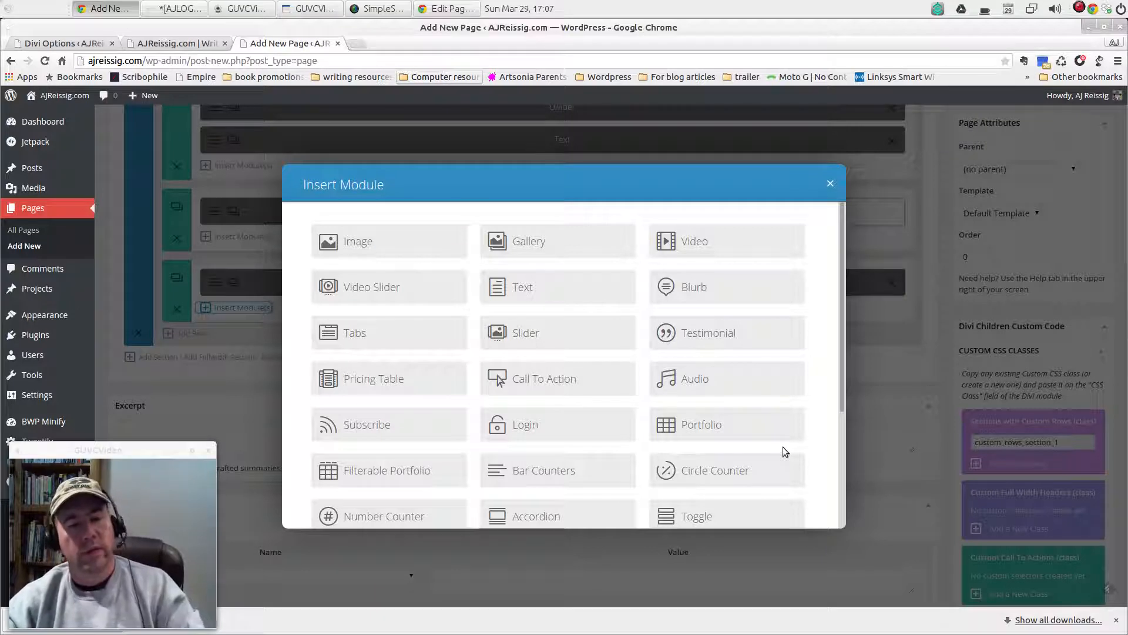
scroll(698, 439, down, 3)
scroll(697, 438, down, 2)
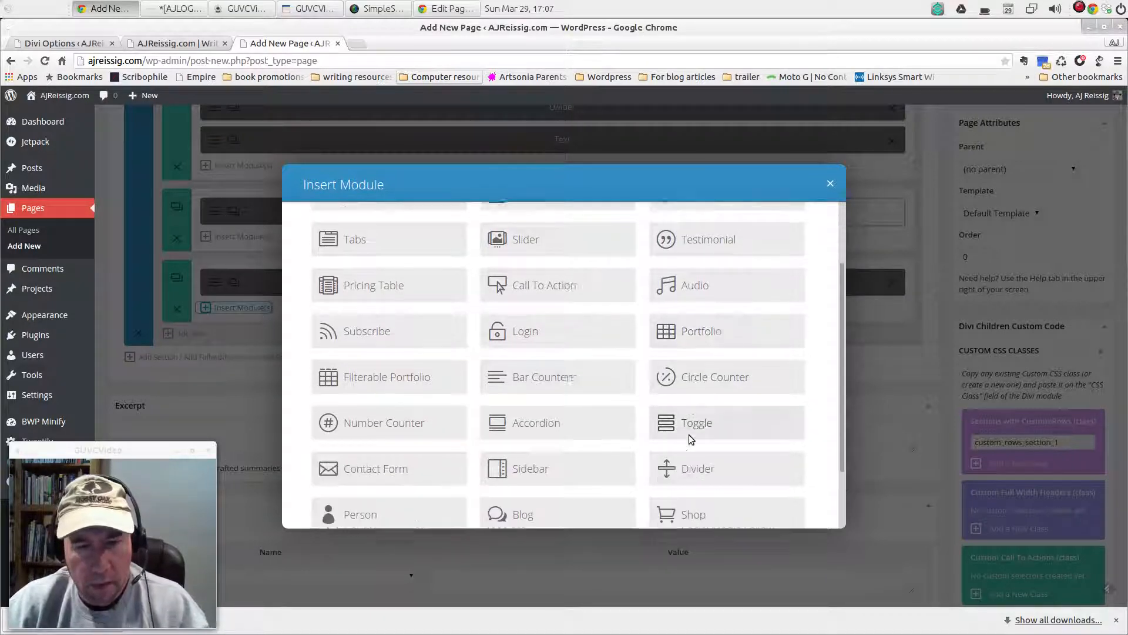
scroll(529, 345, down, 1)
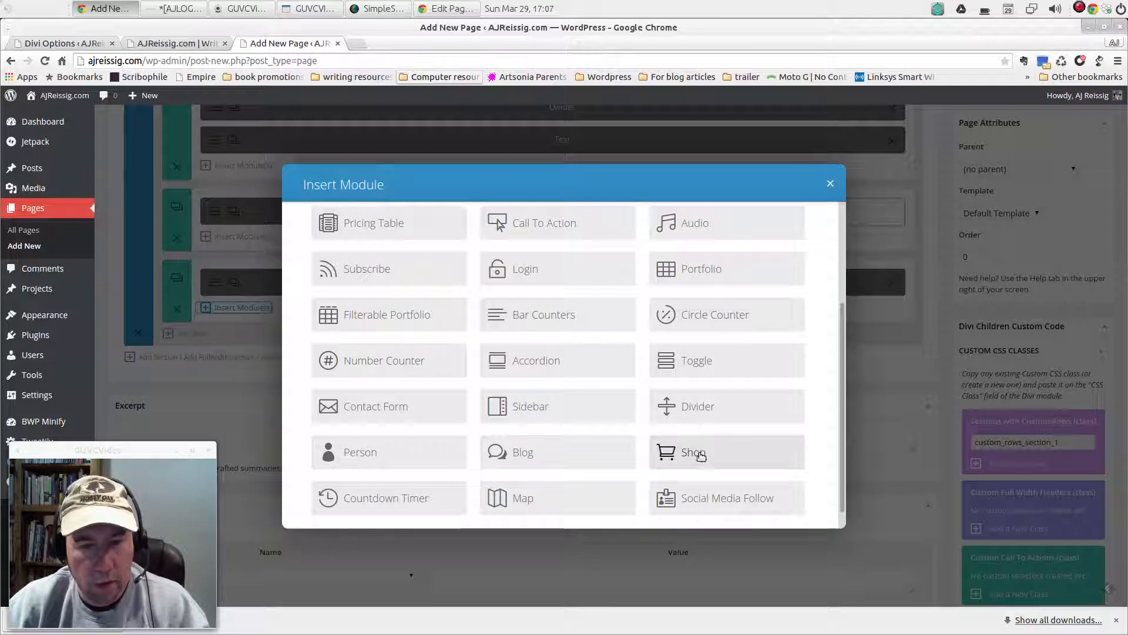
click(522, 453)
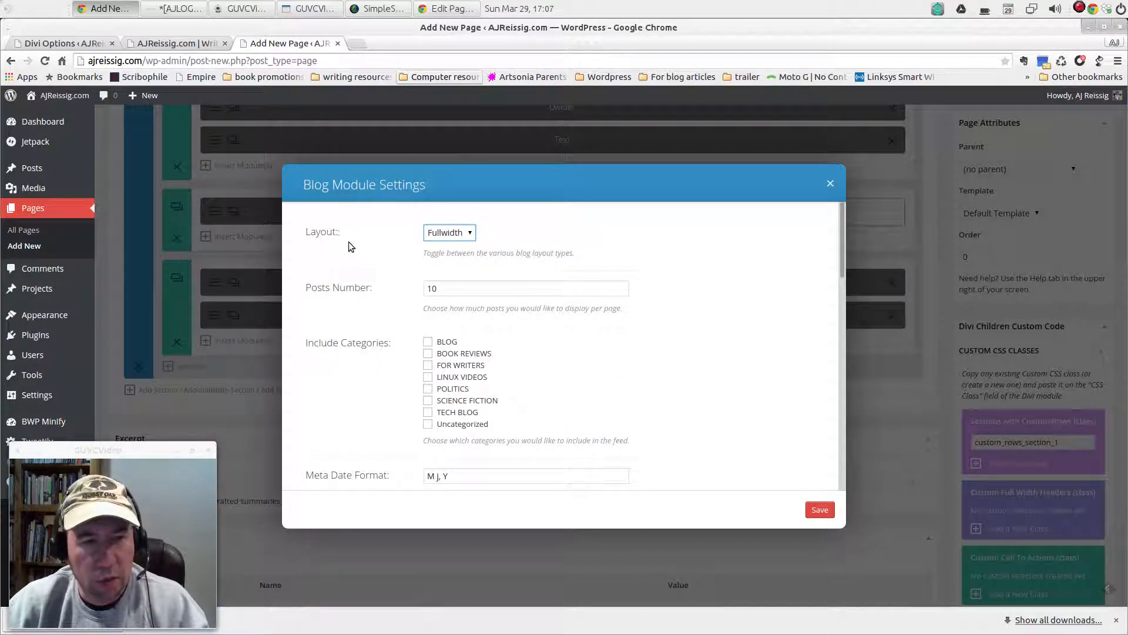
- Set the Blog module's layout to Grid and its number of posts to 9
click(475, 235)
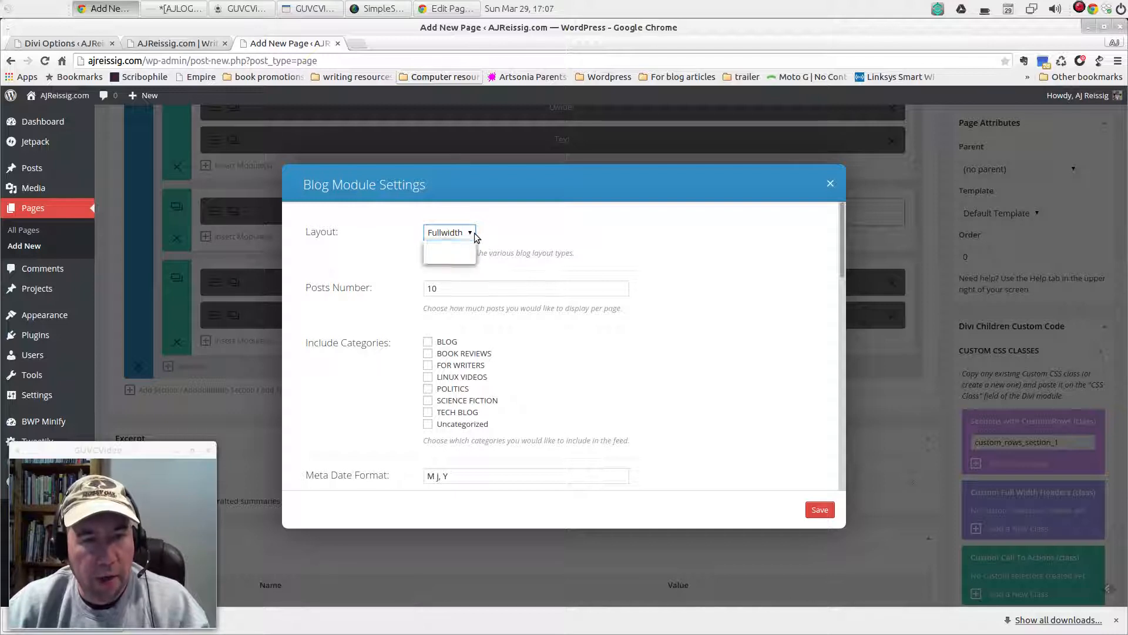
click(458, 254)
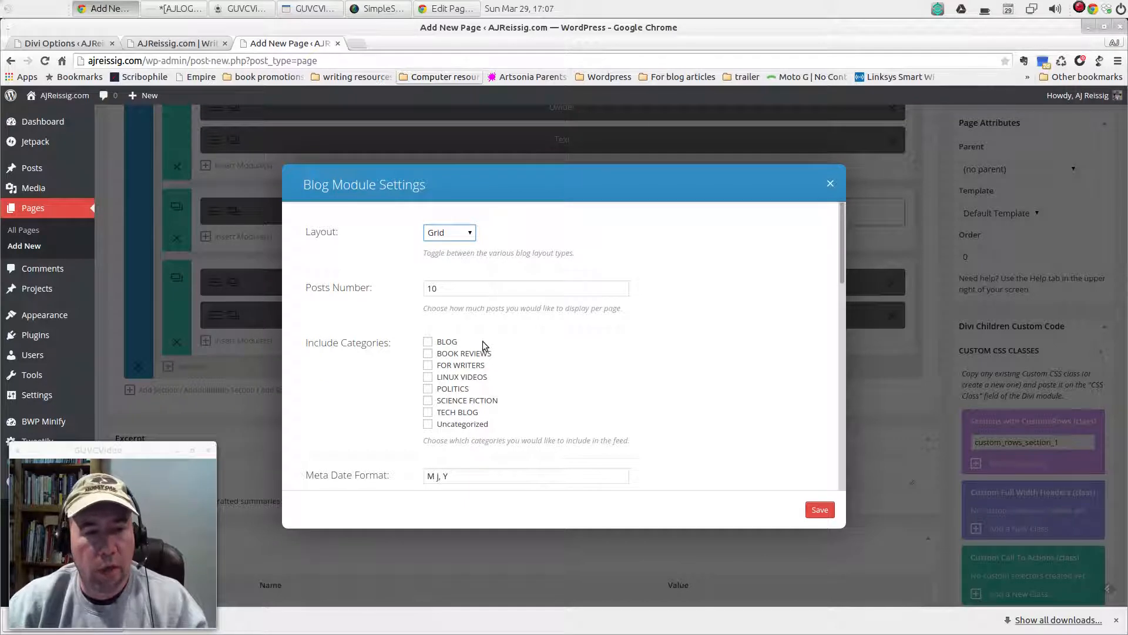
double_click(454, 288)
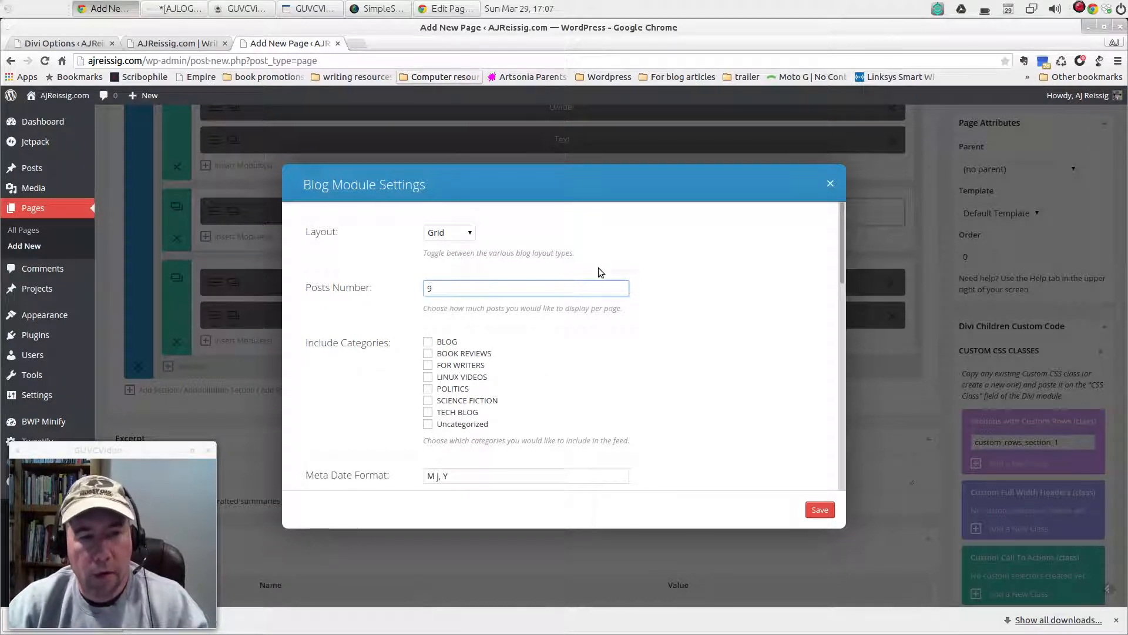
- Include the categories FOR WRITERS, POLITICS, SCIENCE FICTION and TECH BLOG in the blog feed
click(428, 365)
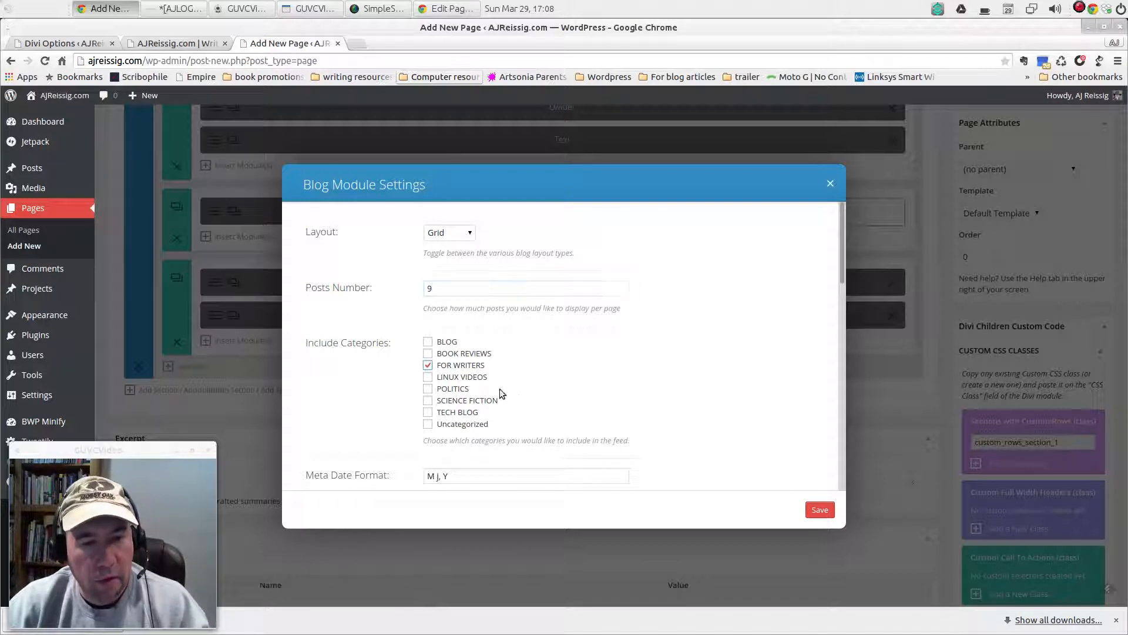
click(427, 389)
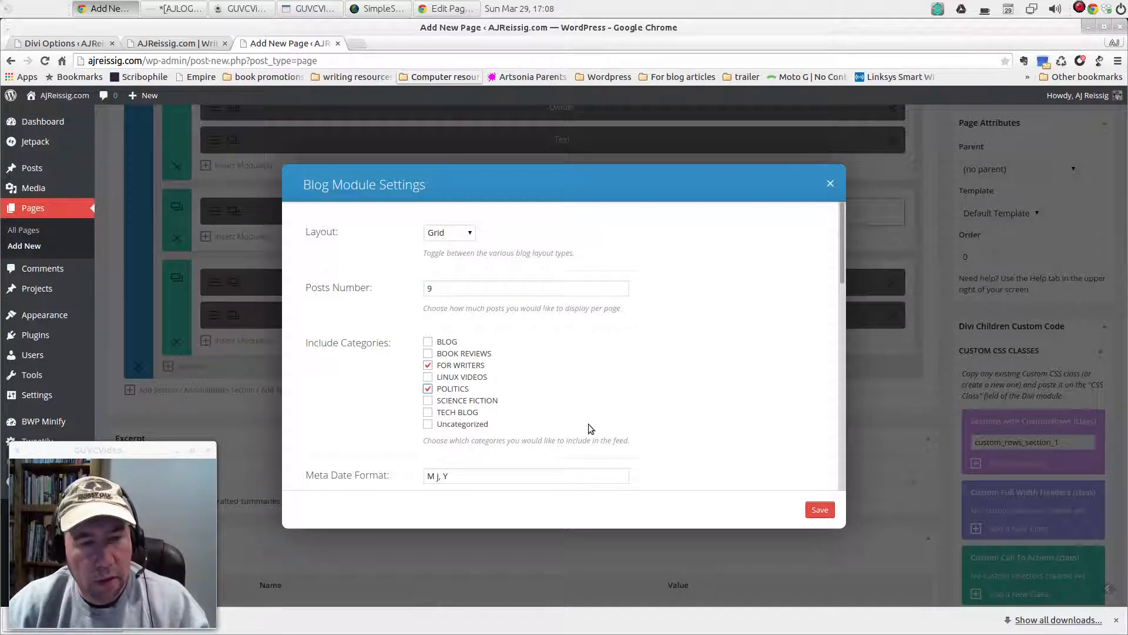
click(427, 400)
click(427, 412)
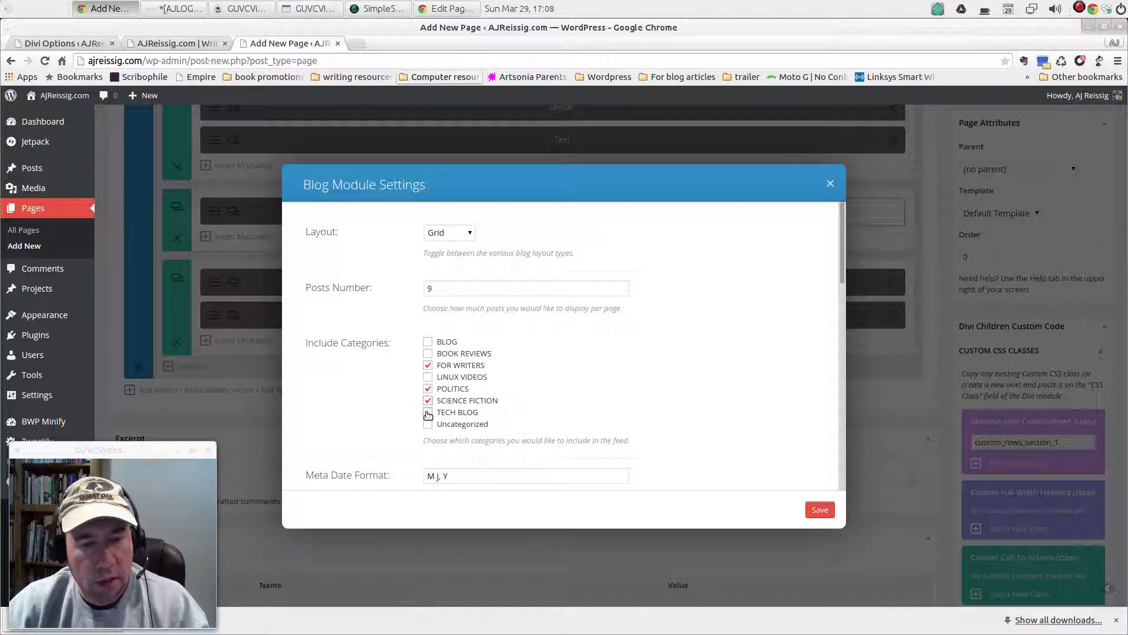
- Choose Show Excerpt as the Blog module's content display option
scroll(681, 376, down, 3)
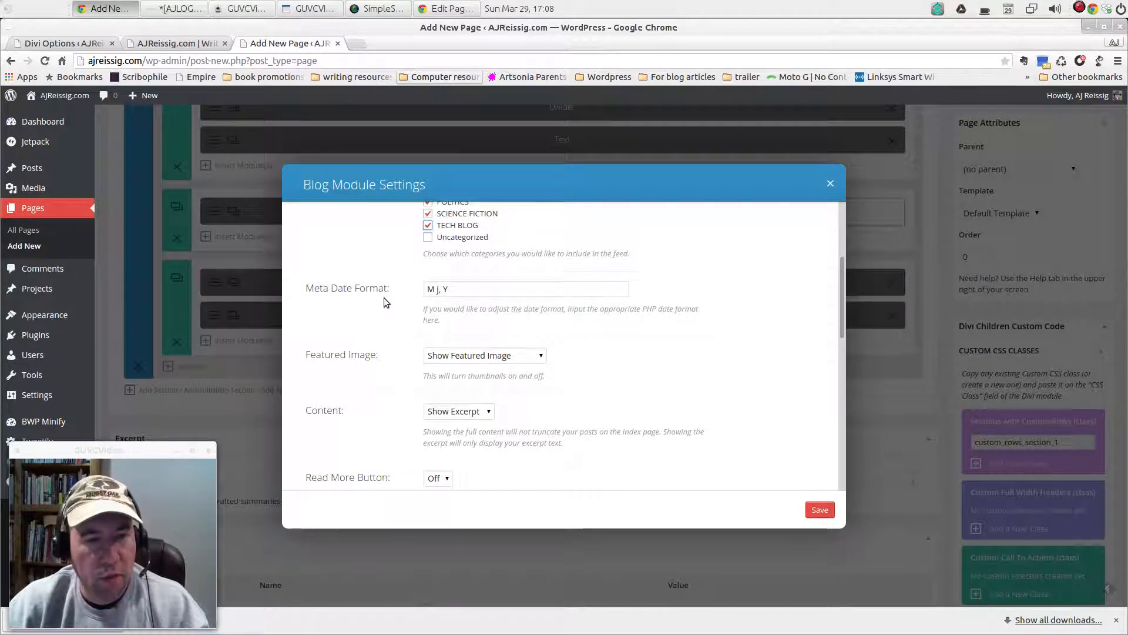
scroll(503, 382, down, 2)
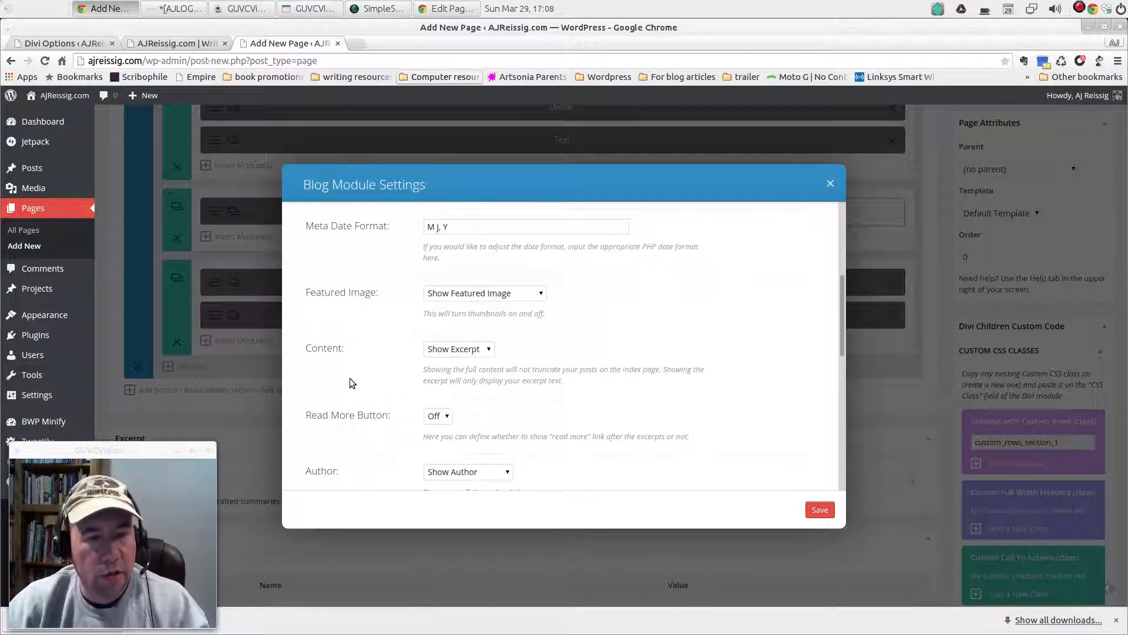
scroll(515, 387, down, 2)
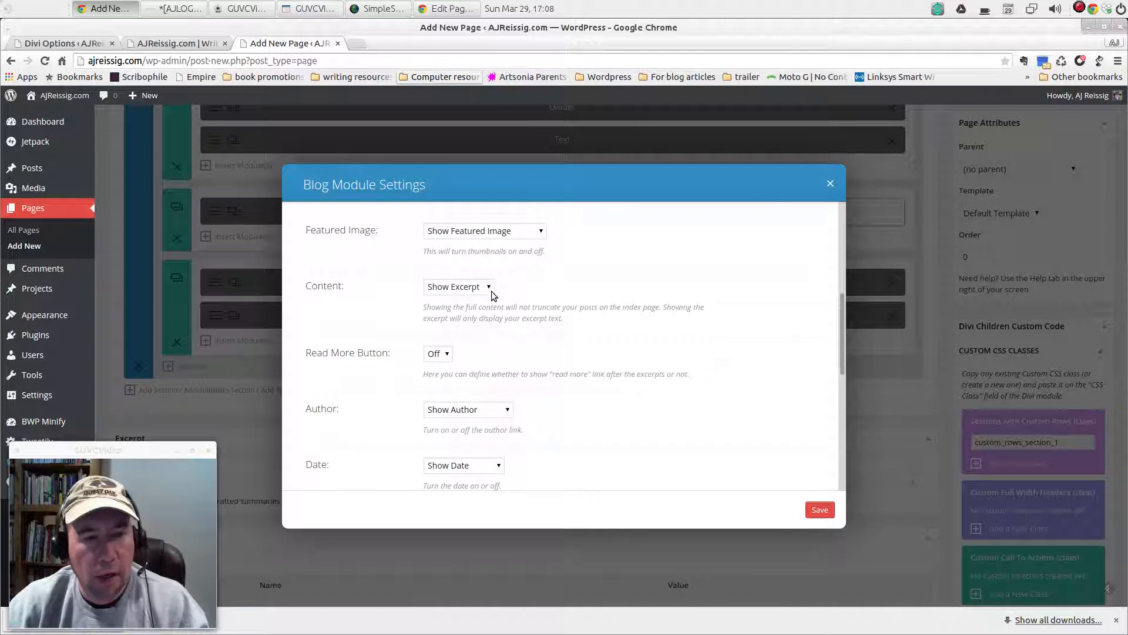
click(489, 287)
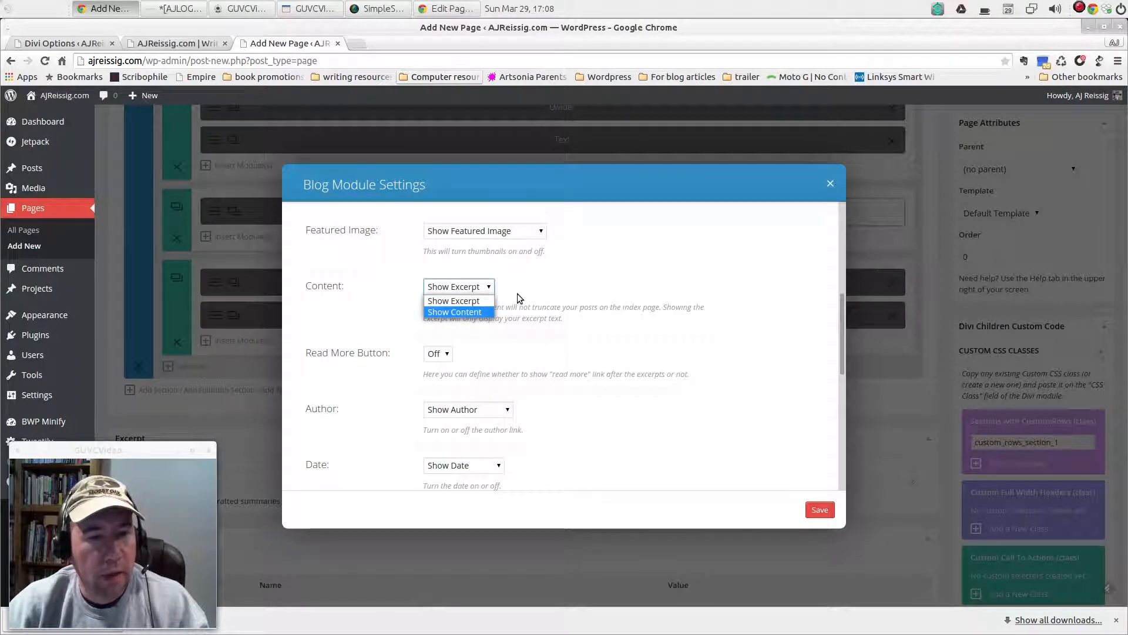
click(472, 300)
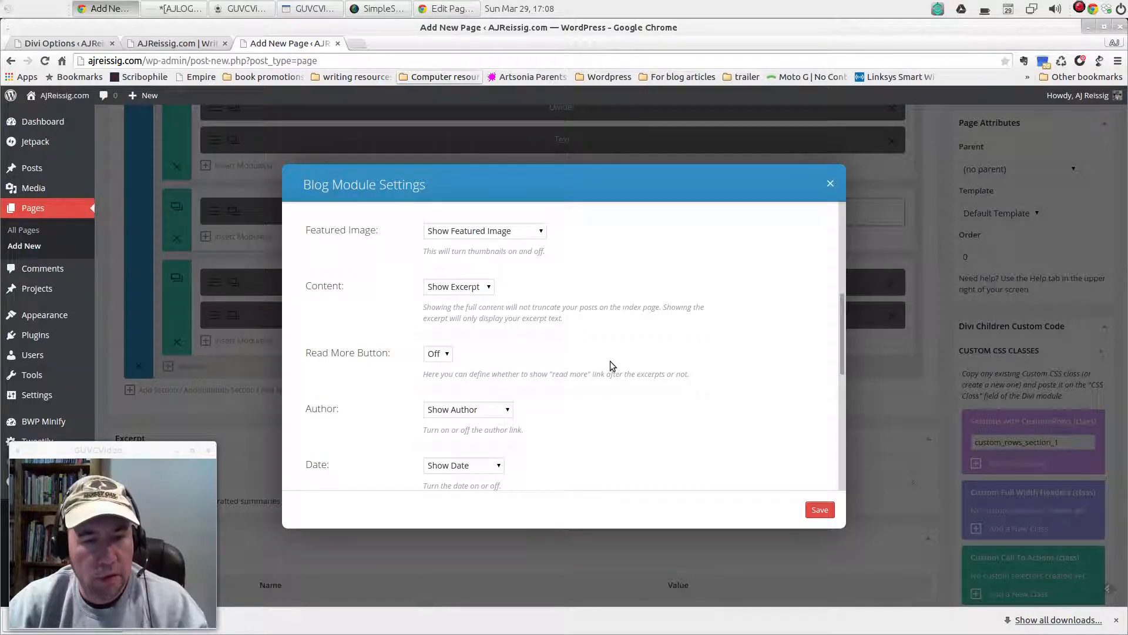
- Turn on the Blog module's Read More button and set its author option to Don't Show Author
scroll(608, 366, down, 1)
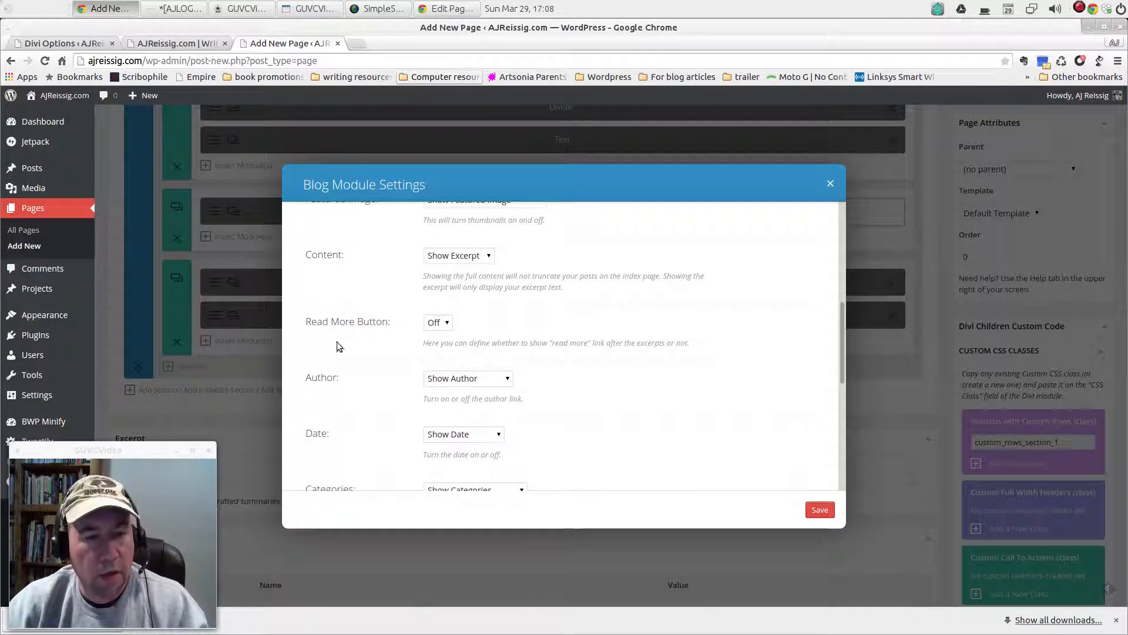
click(450, 323)
click(448, 326)
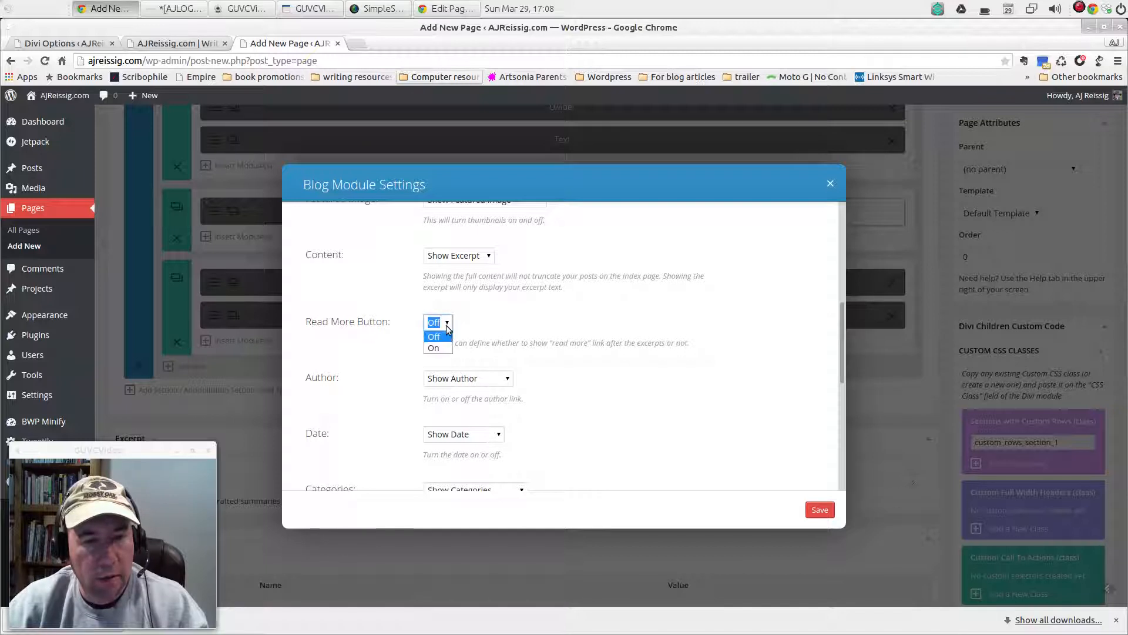
scroll(641, 392, down, 2)
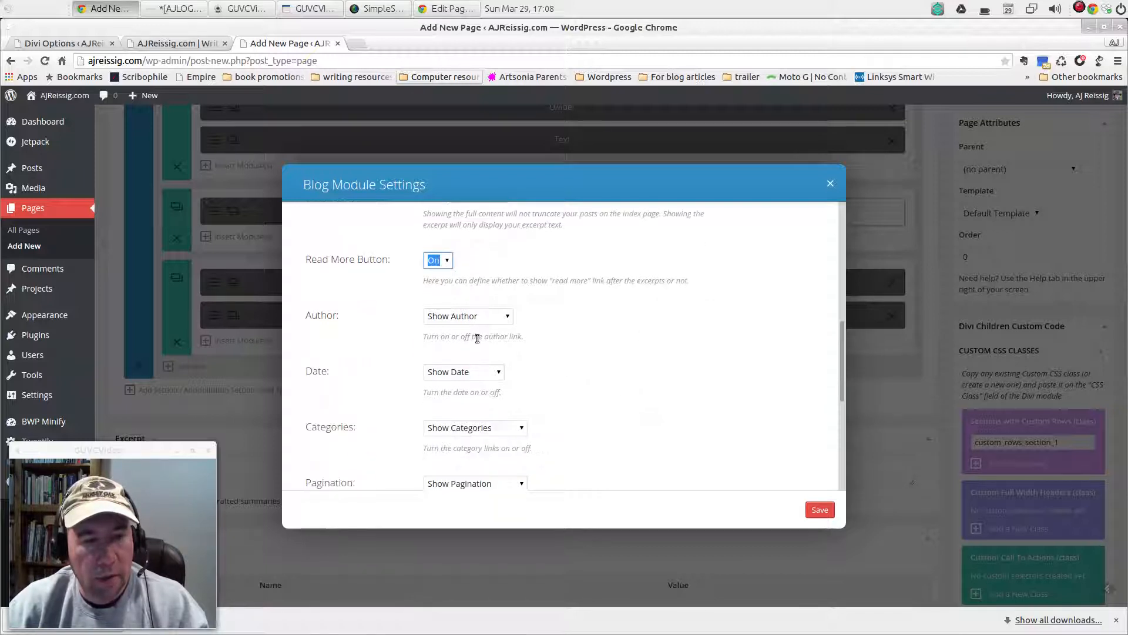
click(507, 316)
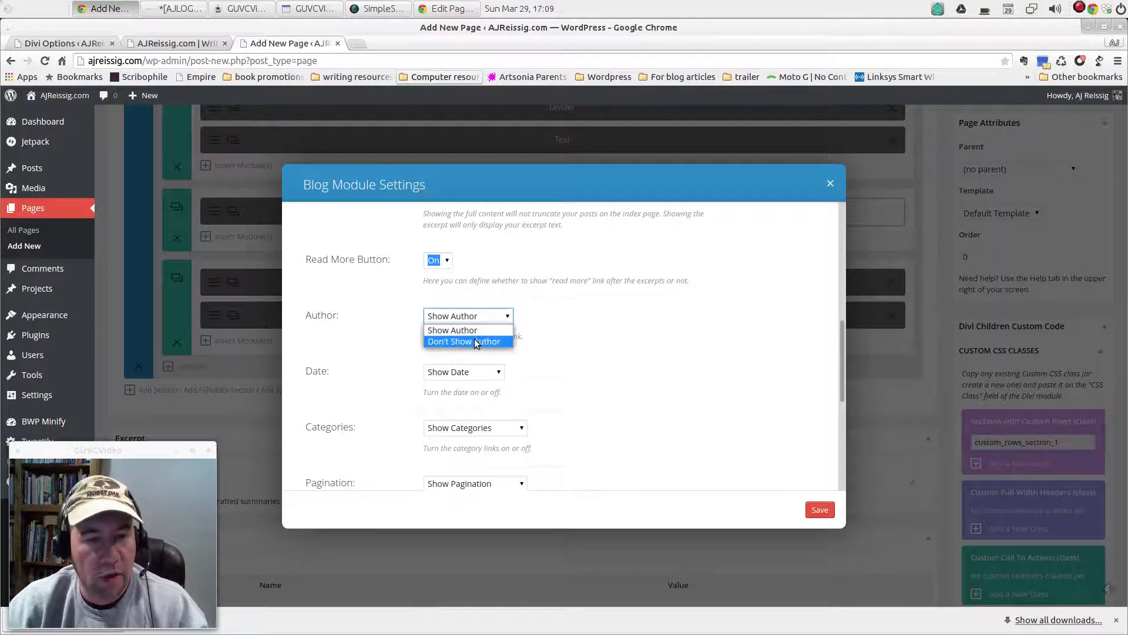
click(475, 341)
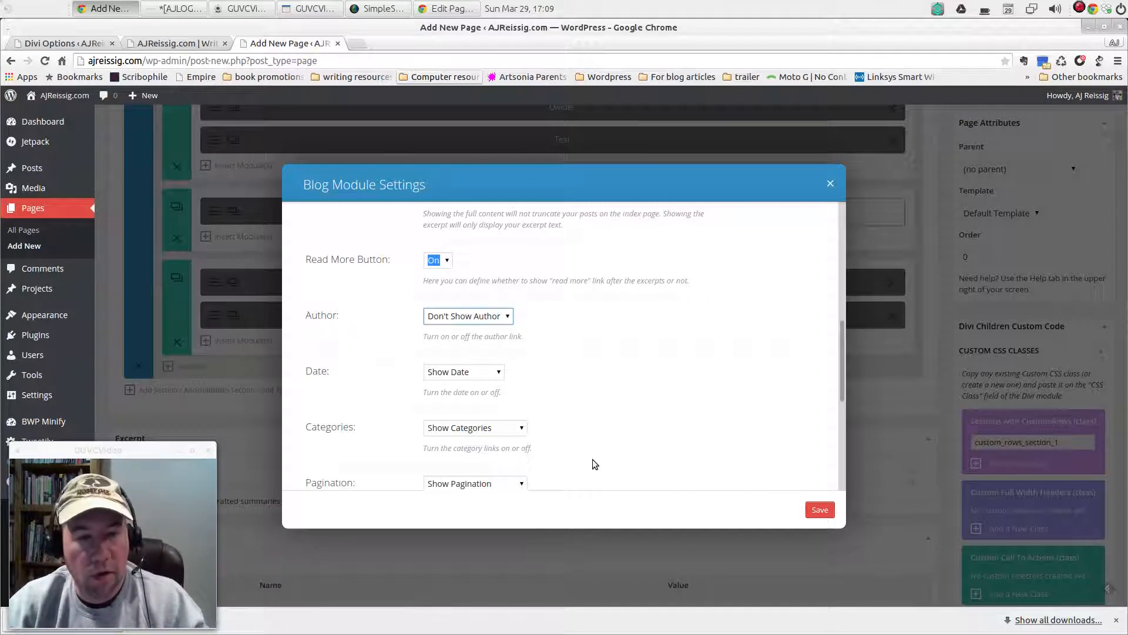
- Set the Blog module's date option to Don't Show Date and save the module settings
scroll(593, 460, down, 1)
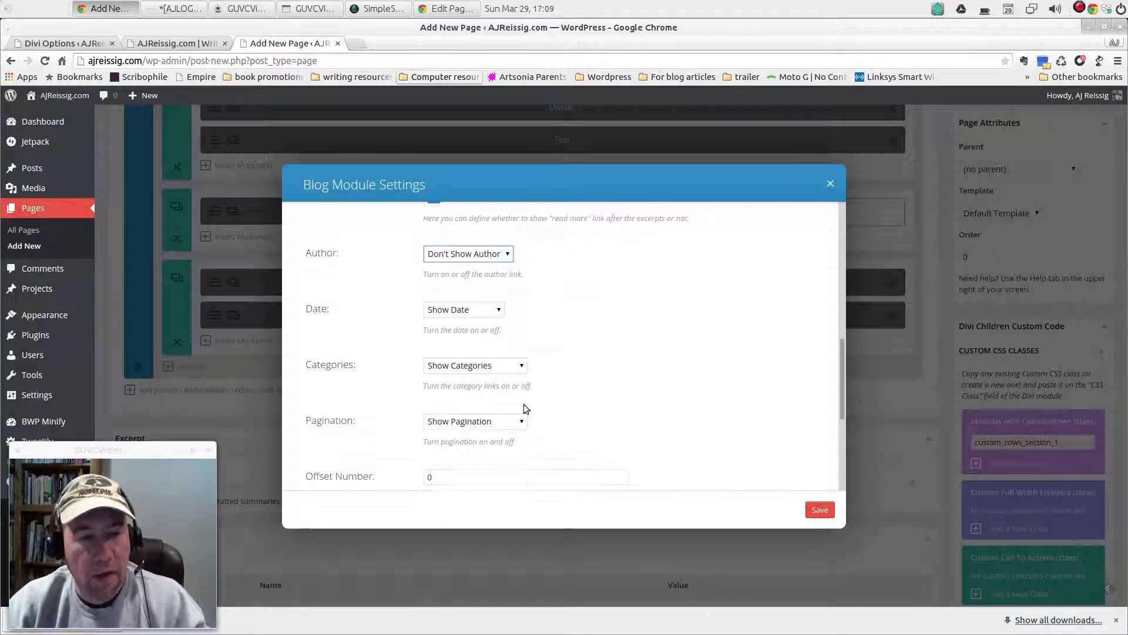
click(497, 312)
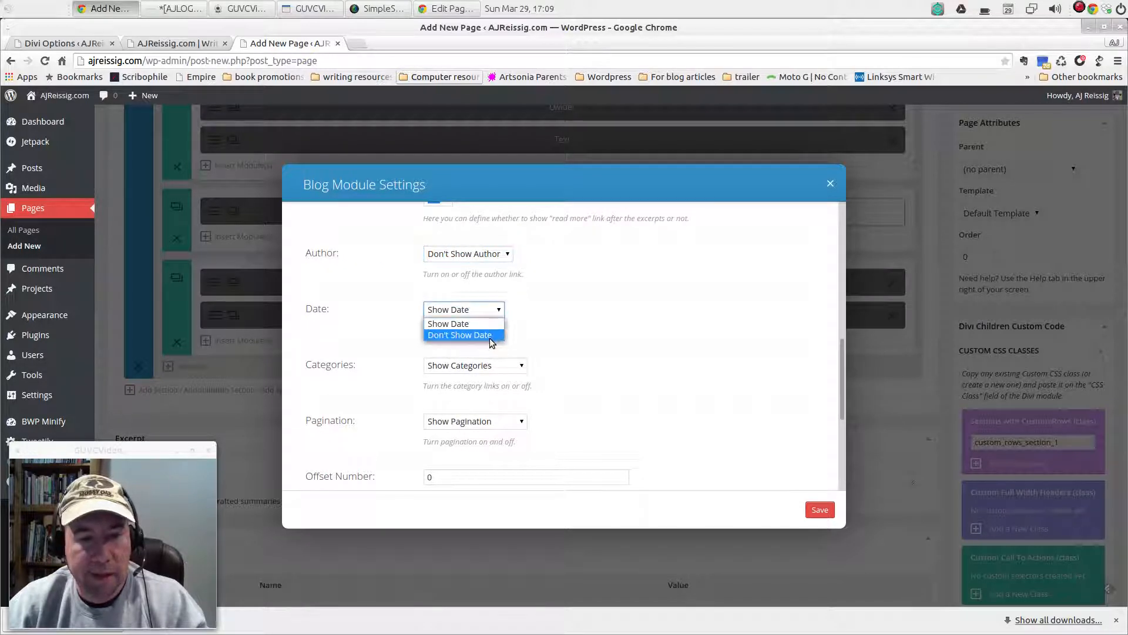
click(489, 335)
scroll(490, 396, down, 2)
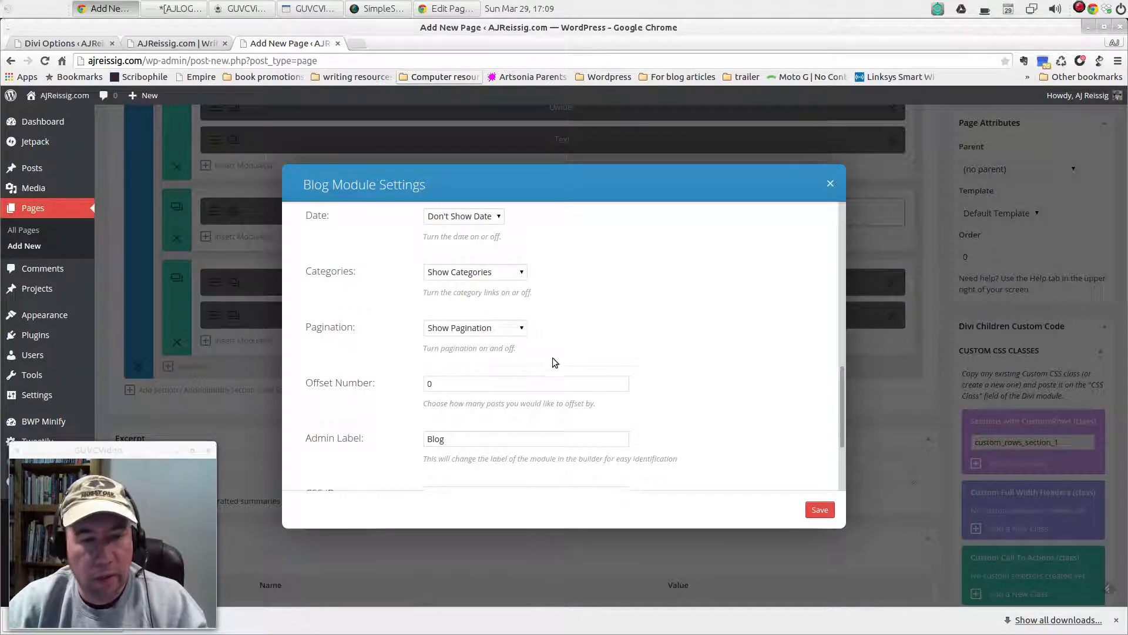
scroll(713, 394, down, 2)
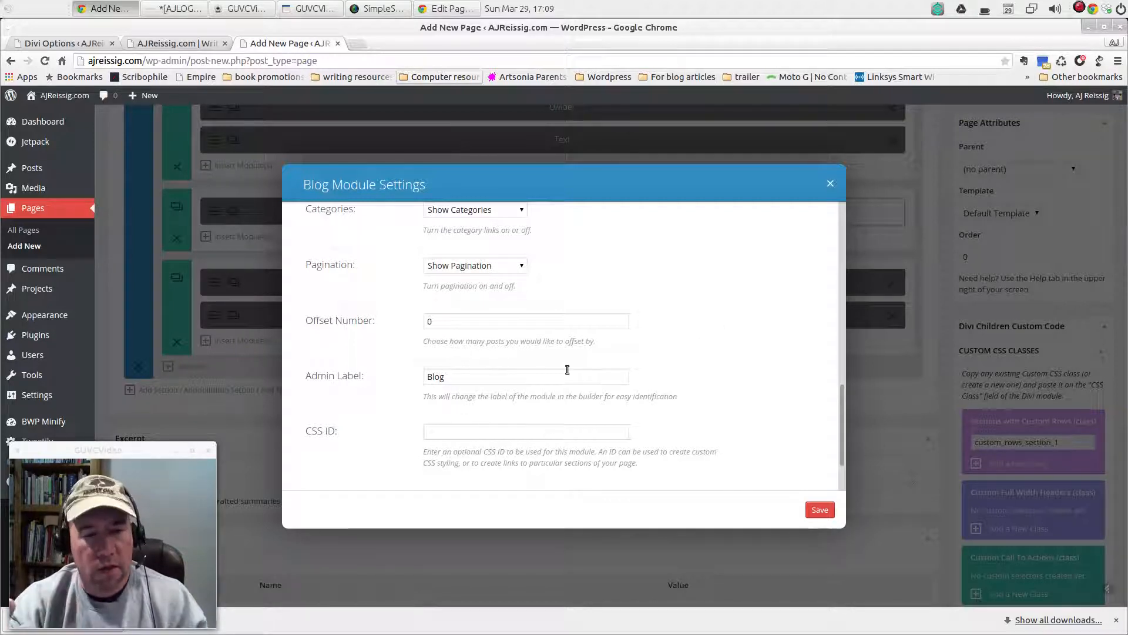
scroll(781, 367, down, 2)
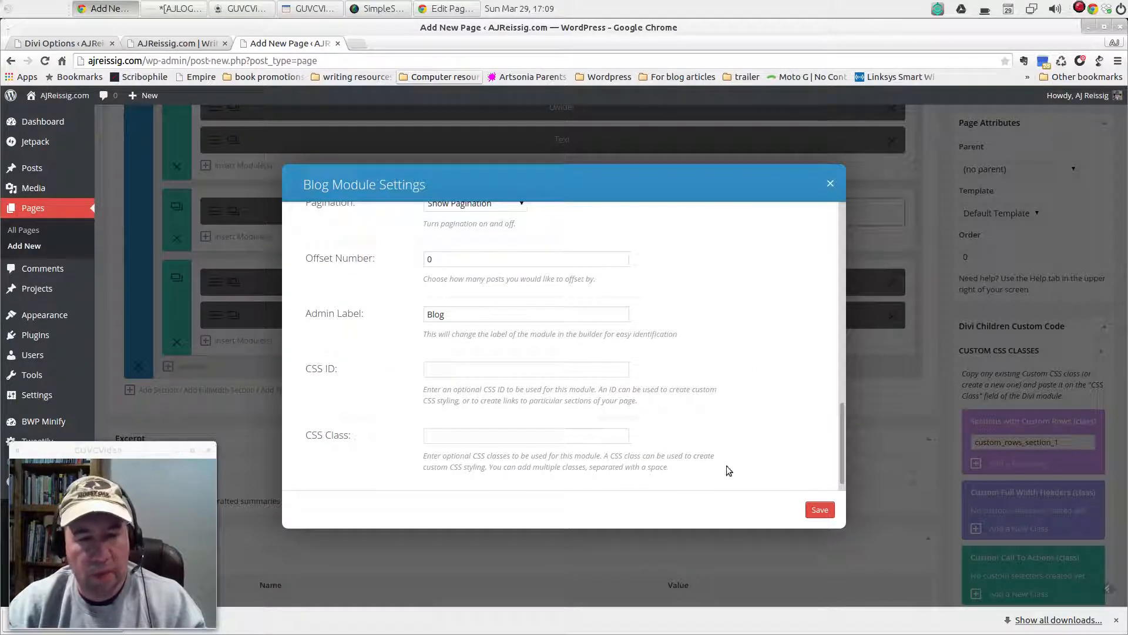
scroll(726, 466, down, 1)
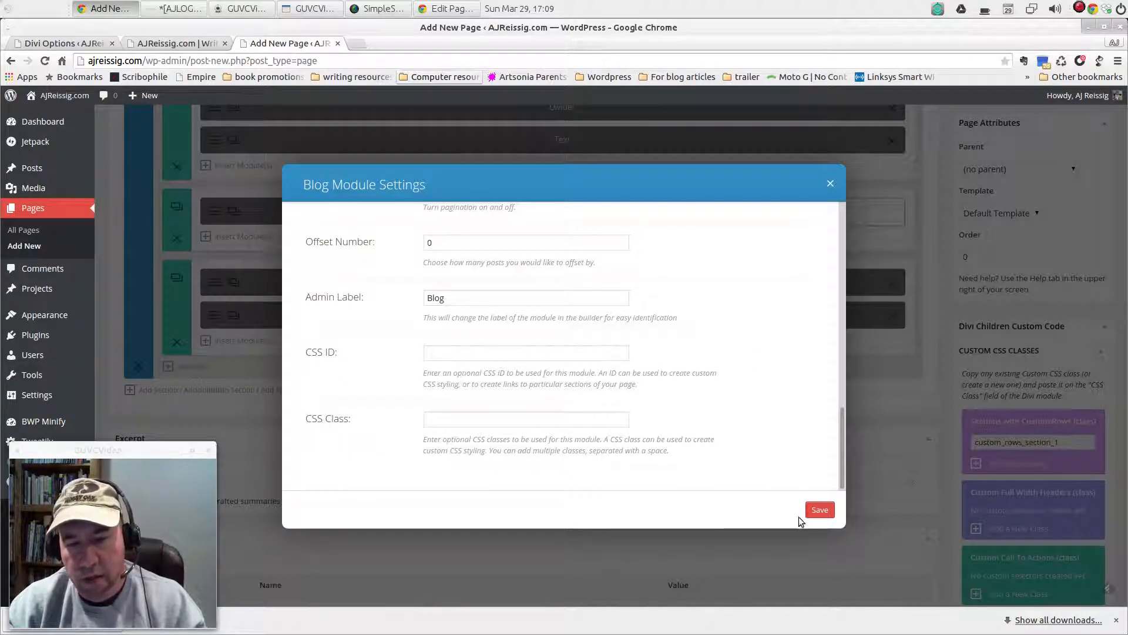
click(817, 510)
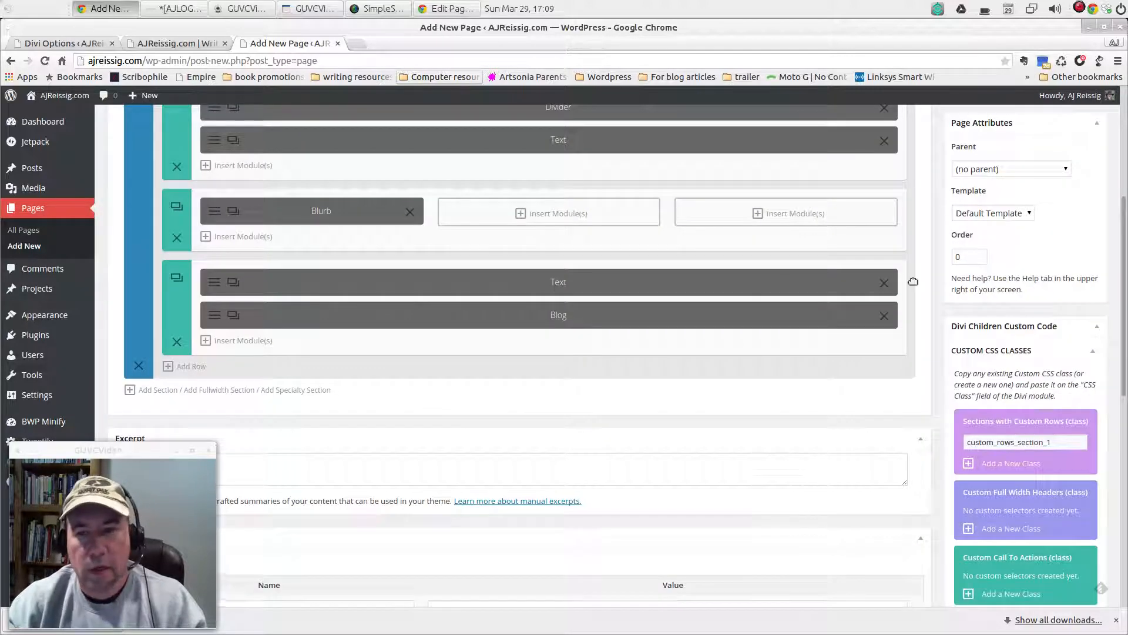
- Preview the Homepage draft and examine the blog post grid below the book blurb
scroll(911, 282, up, 4)
click(1073, 218)
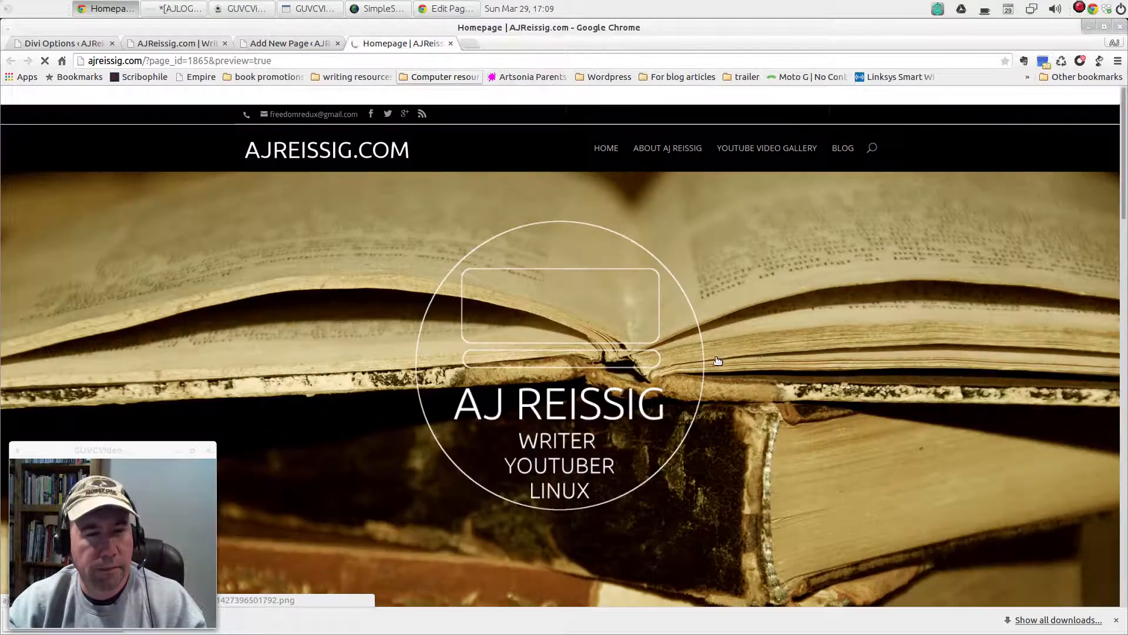
scroll(788, 304, down, 10)
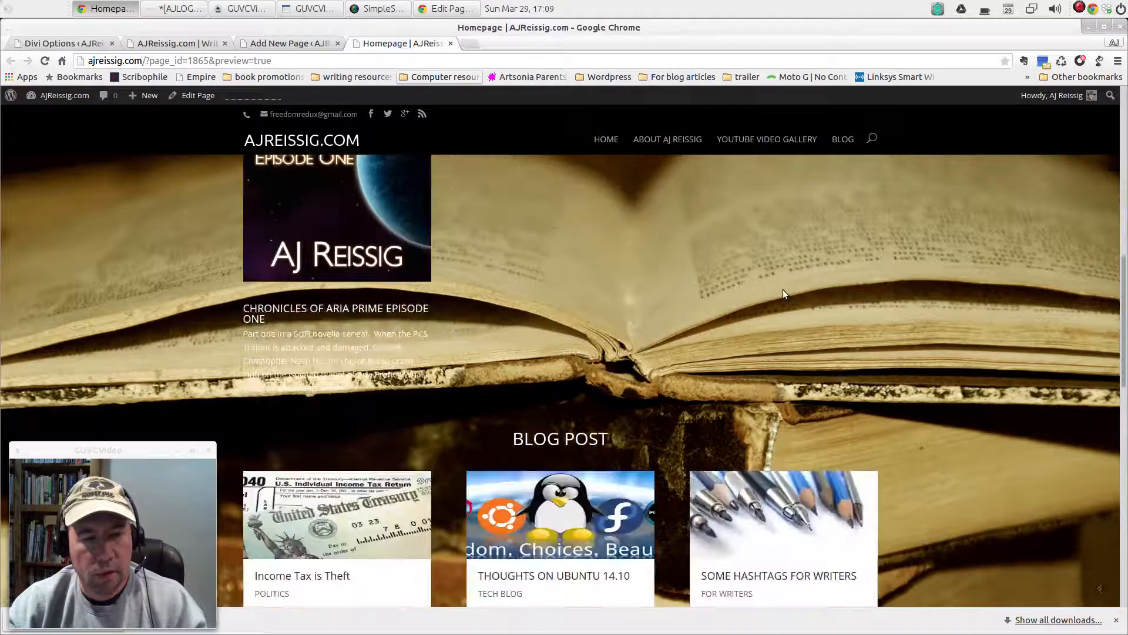
scroll(785, 294, up, 2)
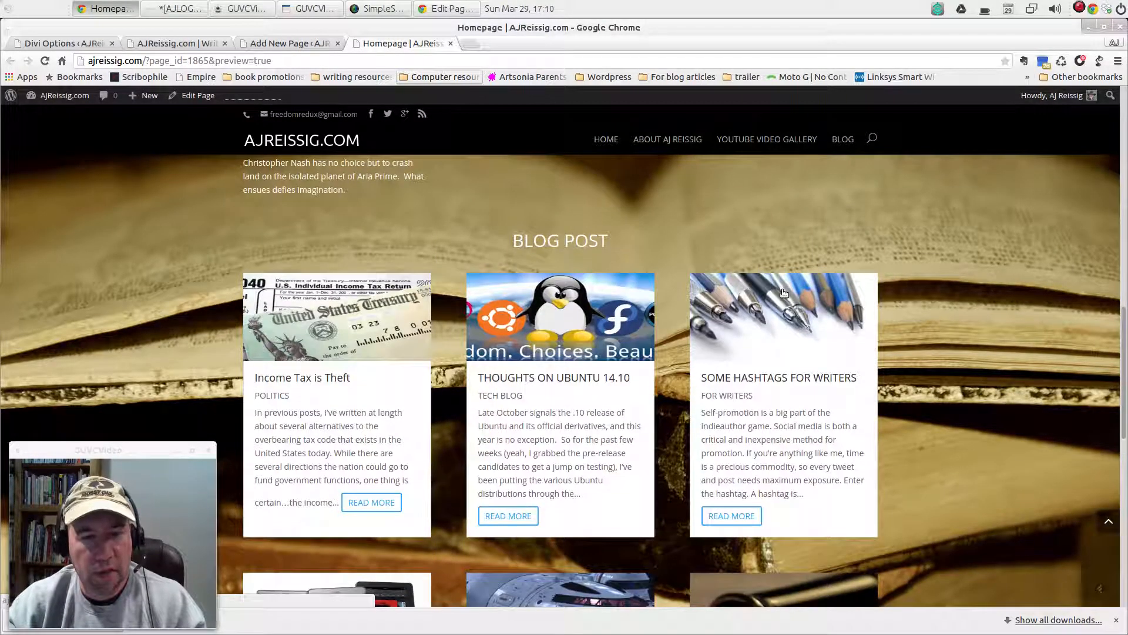
scroll(784, 292, down, 4)
scroll(783, 290, down, 8)
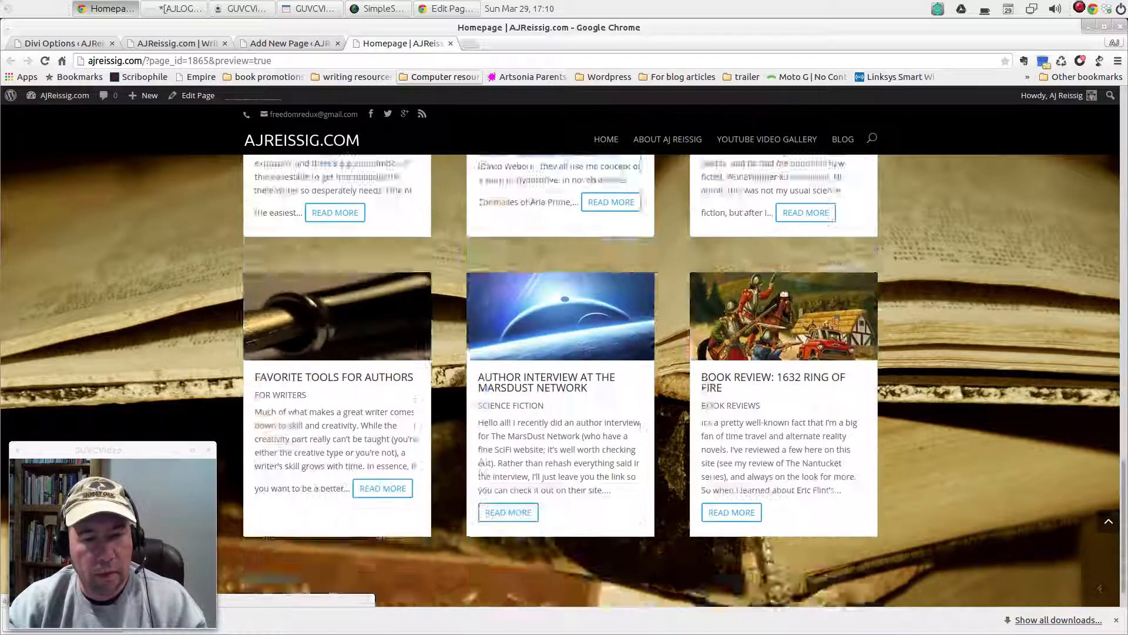
scroll(782, 291, up, 15)
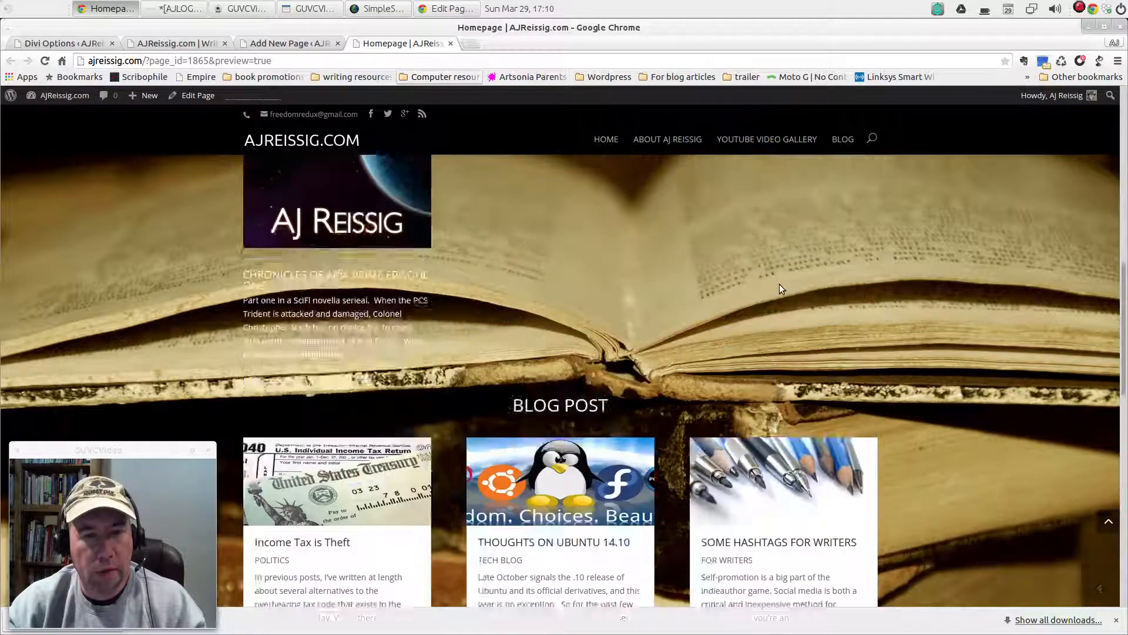
- Return to the page builder and change the Blog module's layout to Fullwidth
click(282, 47)
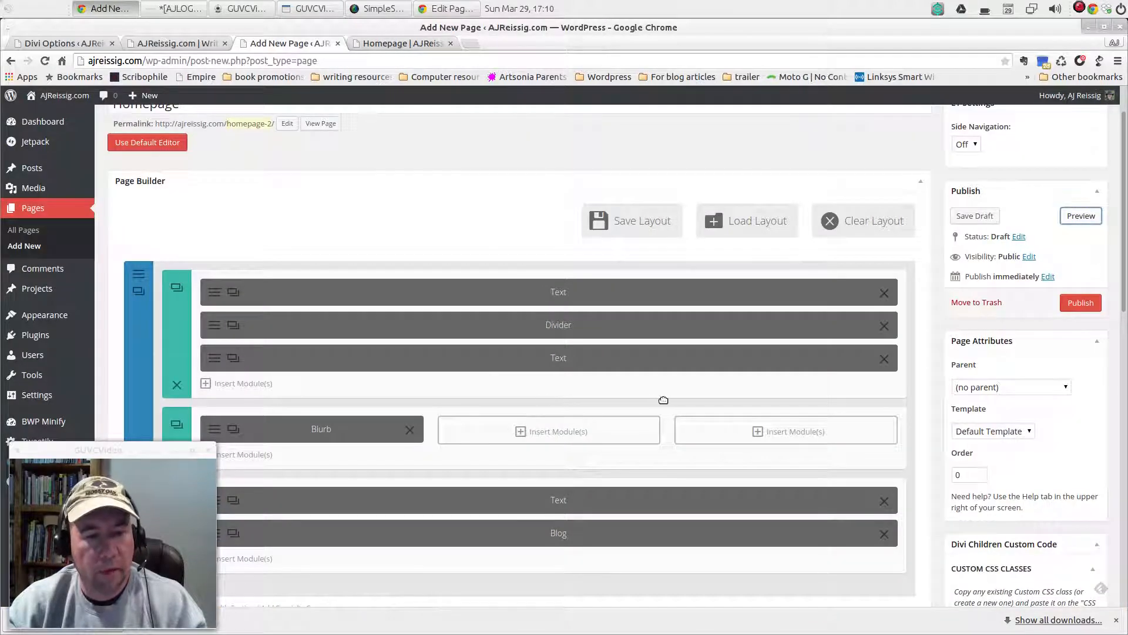
scroll(662, 398, down, 3)
click(233, 346)
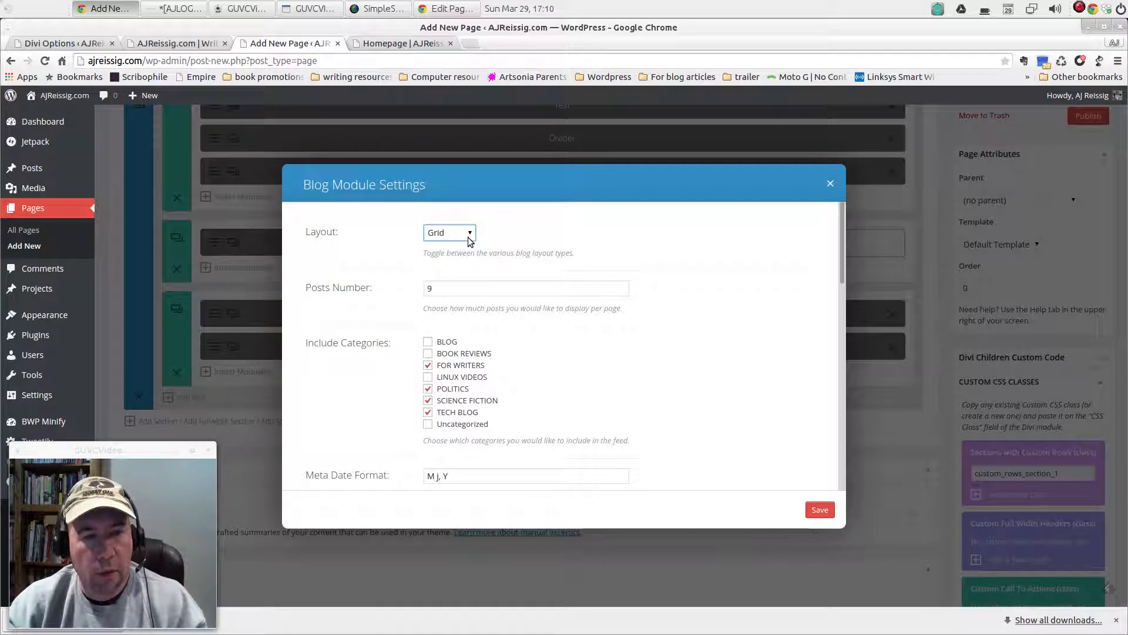
click(469, 234)
click(446, 245)
scroll(677, 368, down, 1)
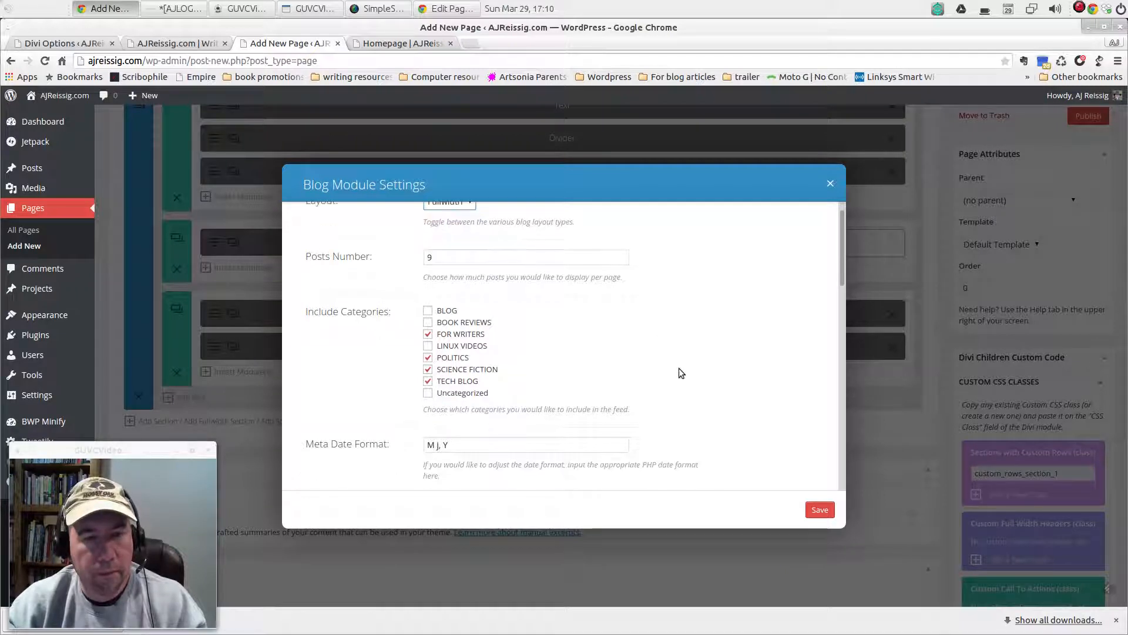
- Set the Blog module's content option to Show Content and save the module settings
scroll(781, 376, down, 3)
scroll(775, 374, down, 5)
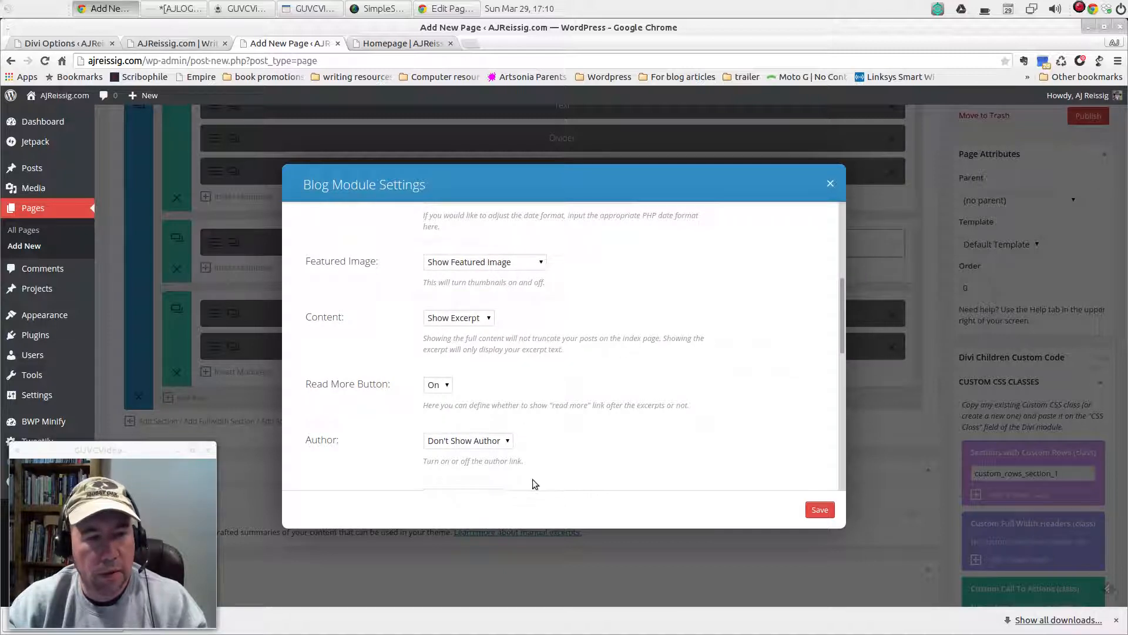
scroll(638, 398, down, 1)
scroll(637, 397, down, 1)
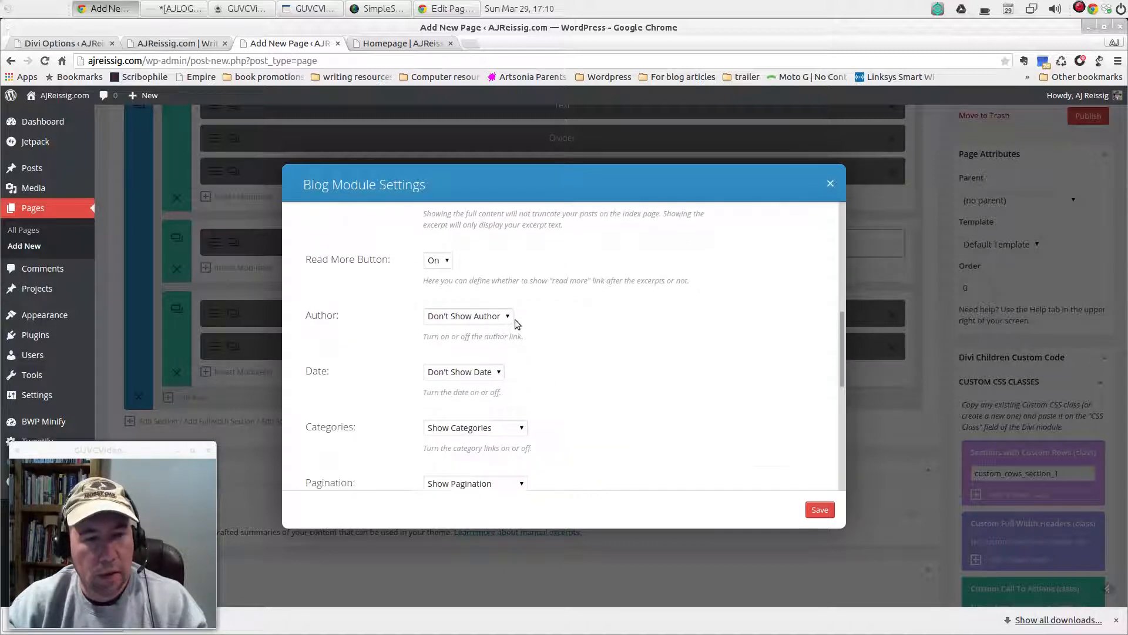
scroll(590, 391, up, 2)
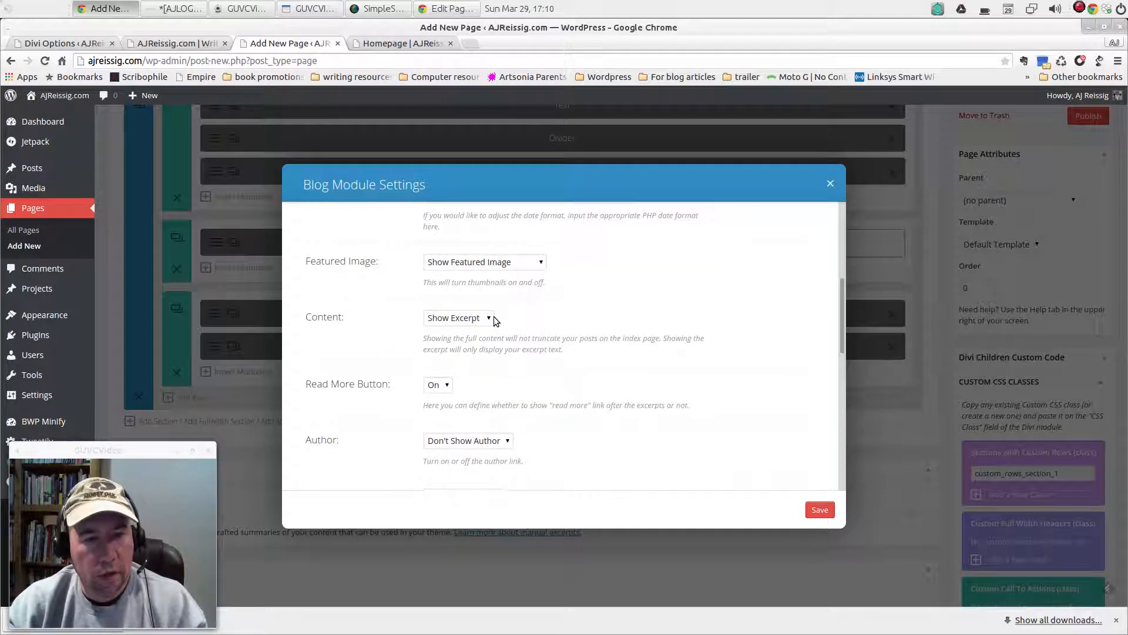
click(493, 316)
click(464, 342)
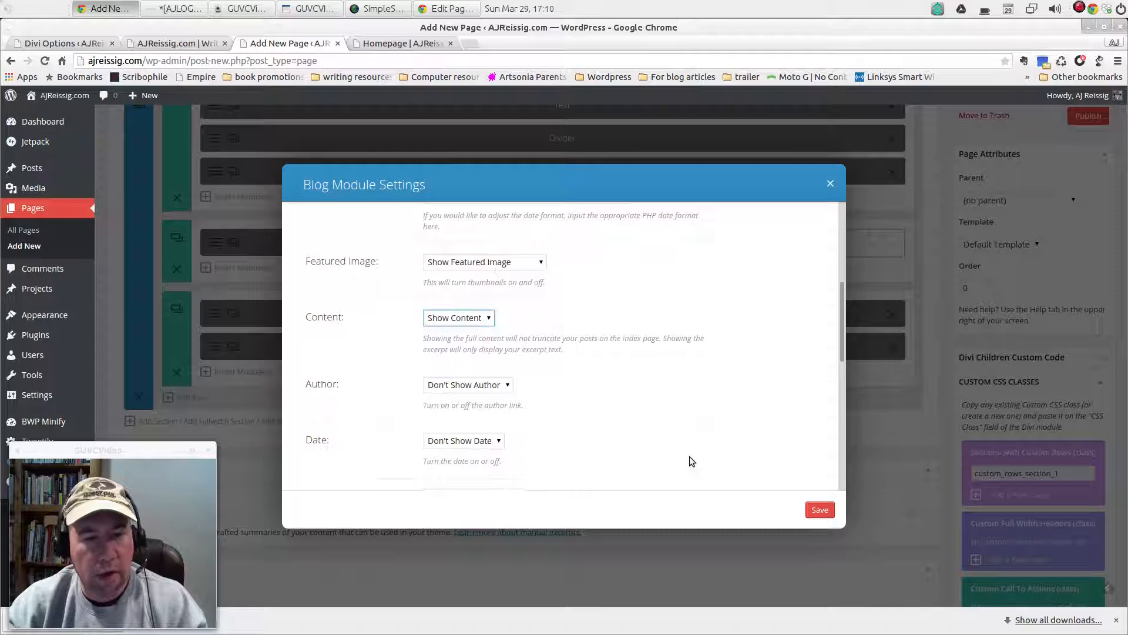
click(819, 509)
- Preview the Homepage draft again, examine how the full-width blog posts display, and close the preview
scroll(811, 301, up, 2)
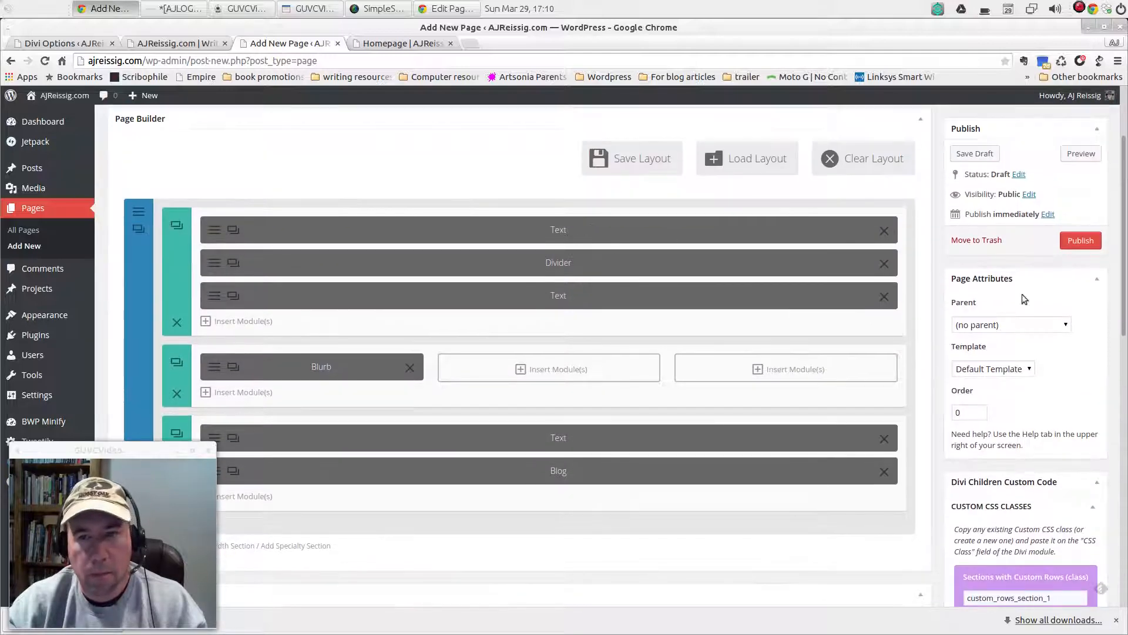
scroll(1021, 294, up, 3)
click(1080, 278)
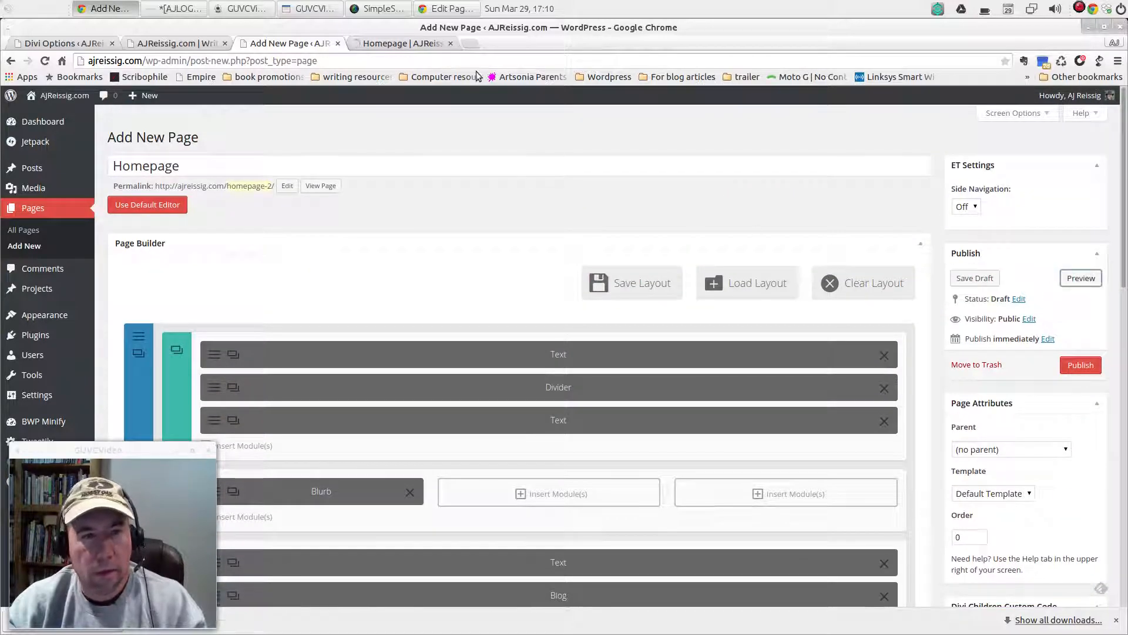
click(420, 44)
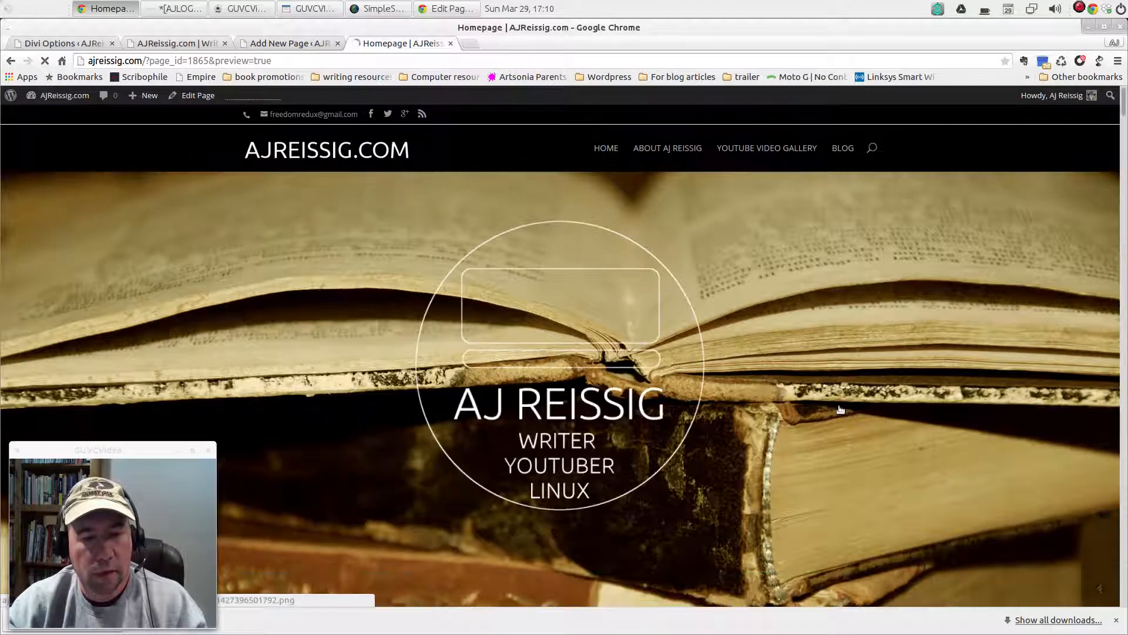
scroll(841, 399, down, 5)
scroll(838, 388, down, 6)
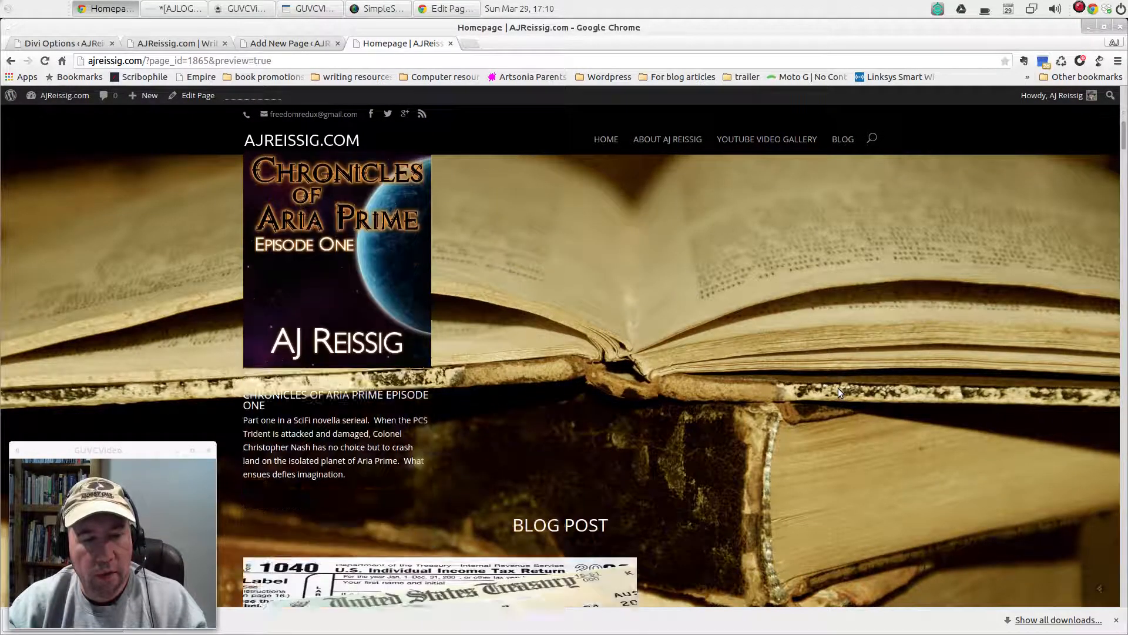
scroll(837, 388, down, 8)
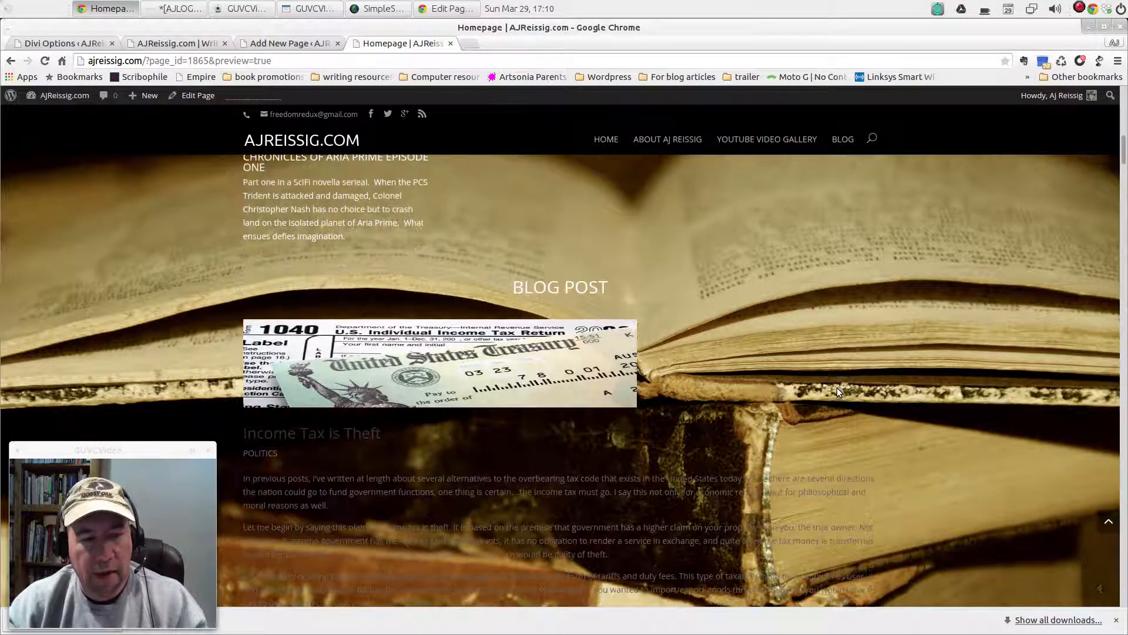
scroll(837, 388, up, 3)
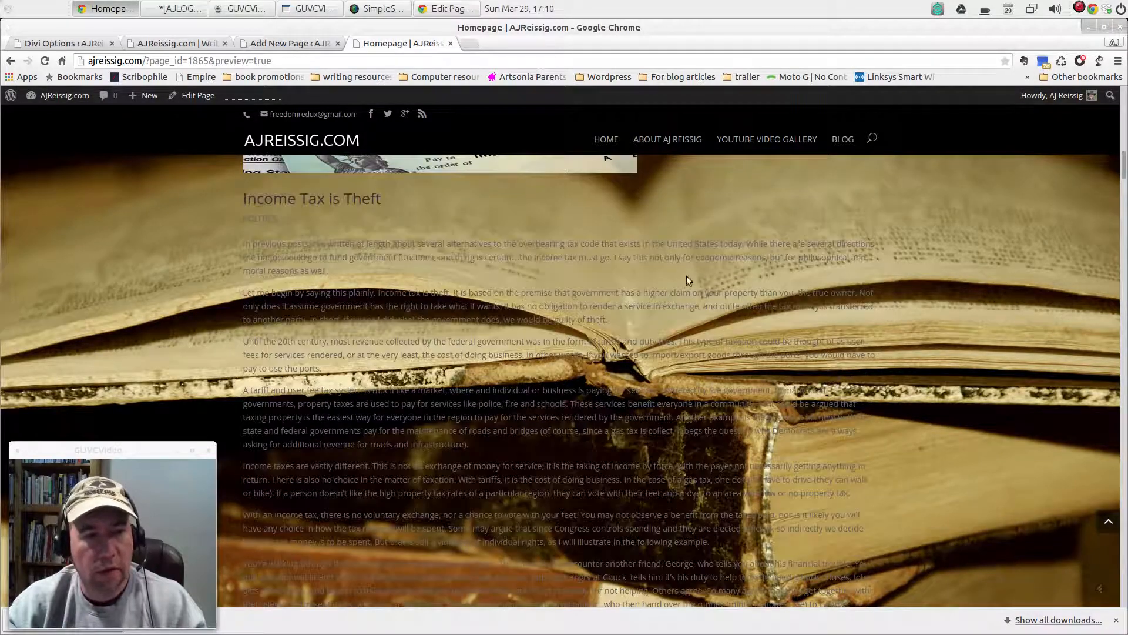
scroll(924, 320, down, 8)
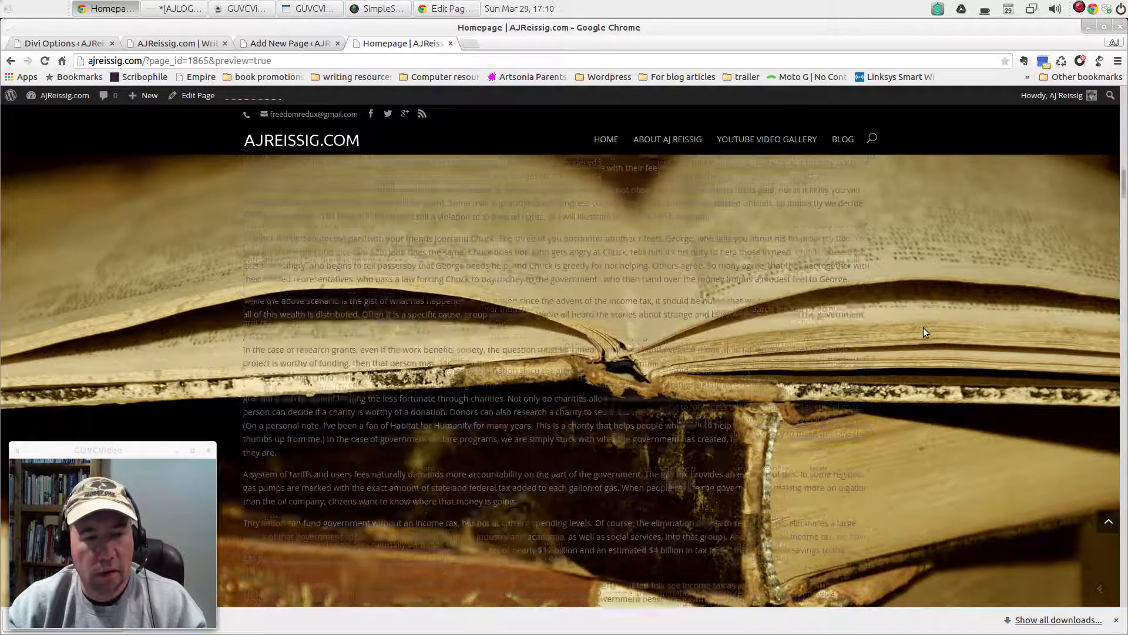
scroll(924, 332, down, 5)
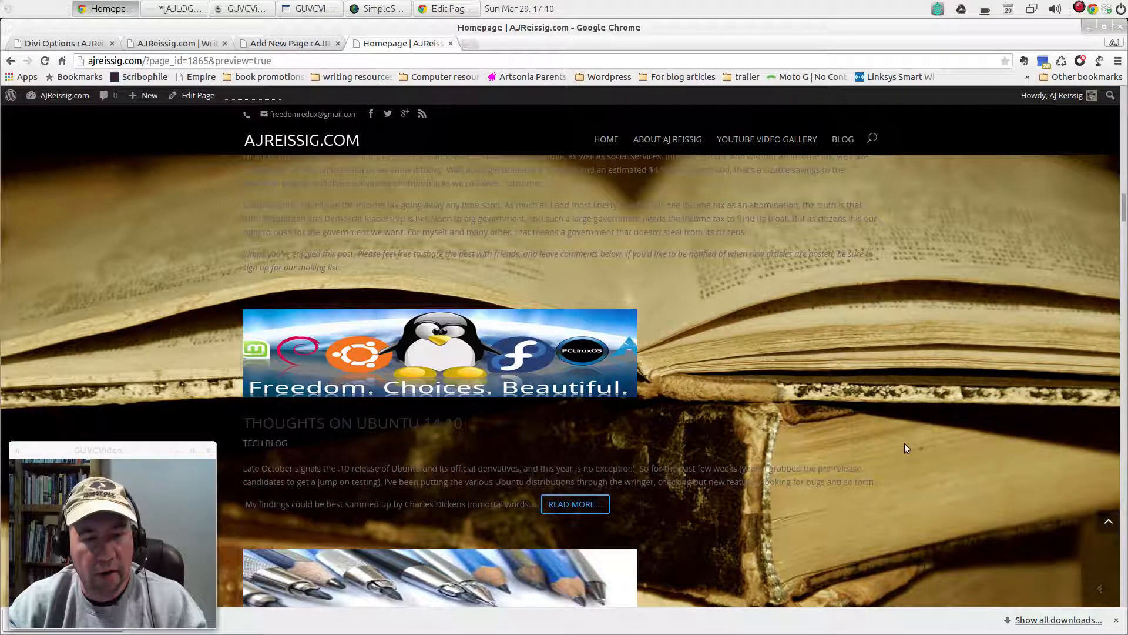
scroll(896, 425, up, 9)
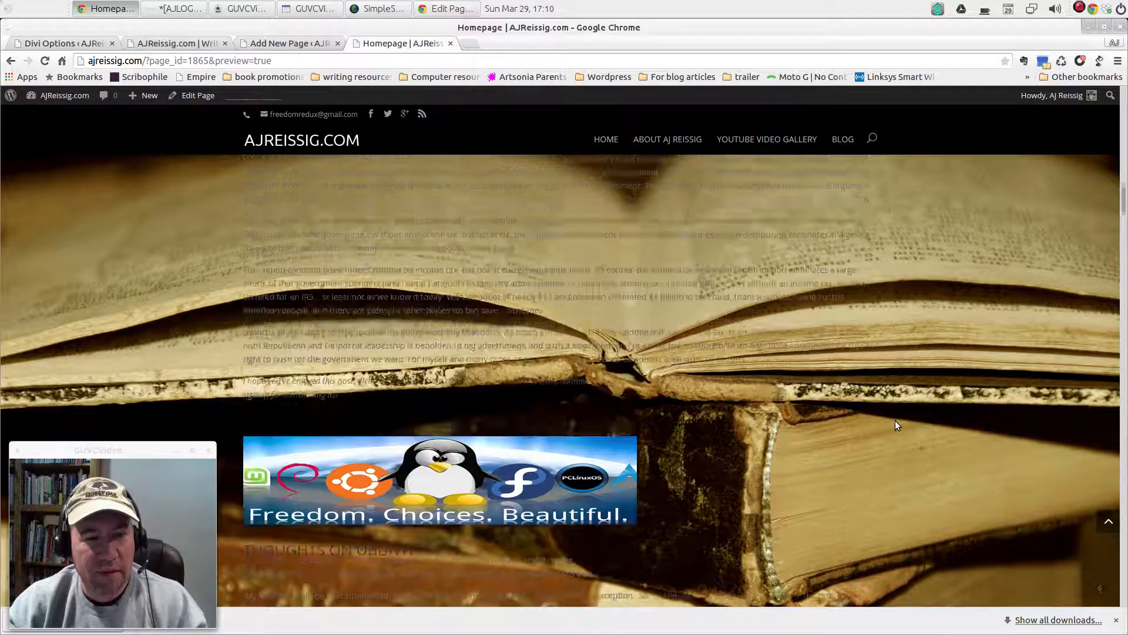
scroll(898, 420, up, 15)
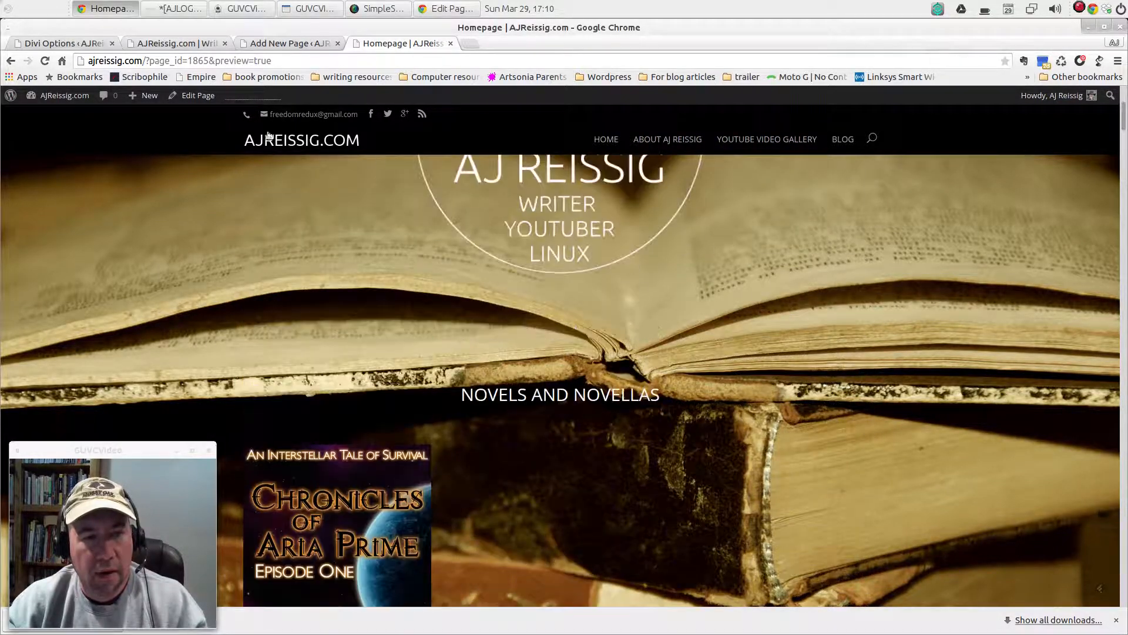
click(450, 43)
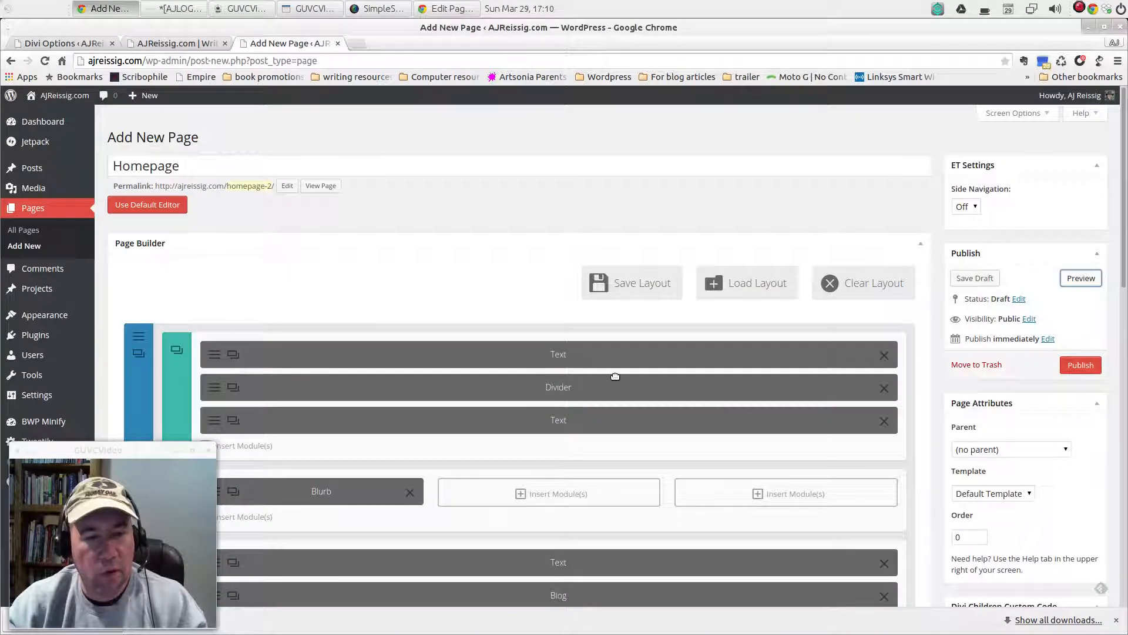
- Add a row of three equal columns below the Blog row and move the Blog module into its first column
scroll(613, 379, down, 3)
scroll(613, 379, down, 1)
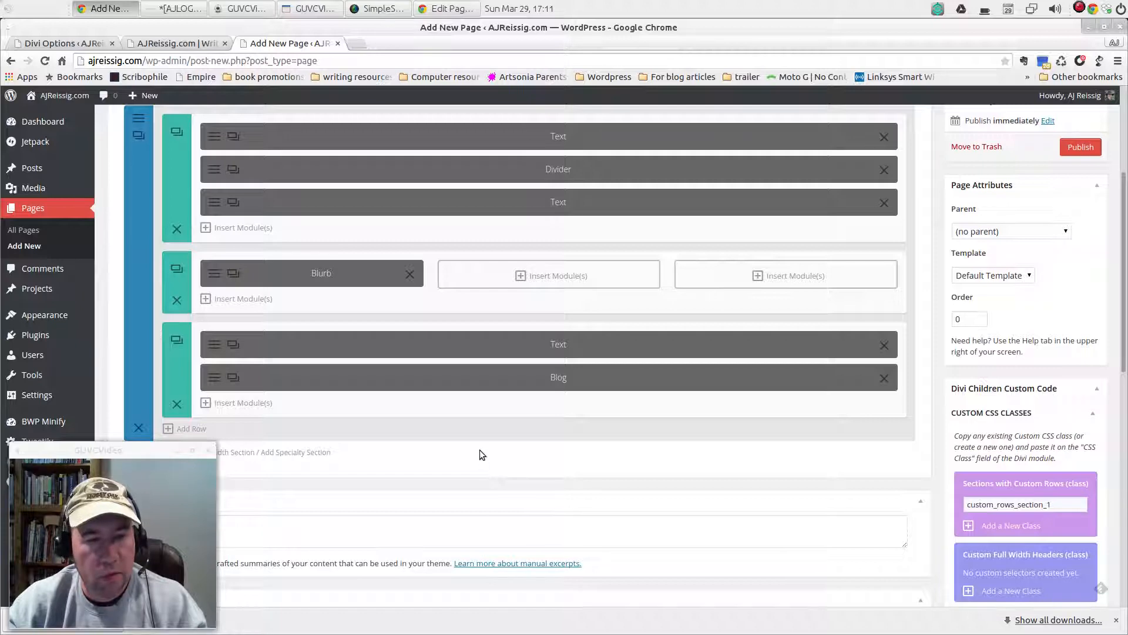
scroll(523, 434, down, 2)
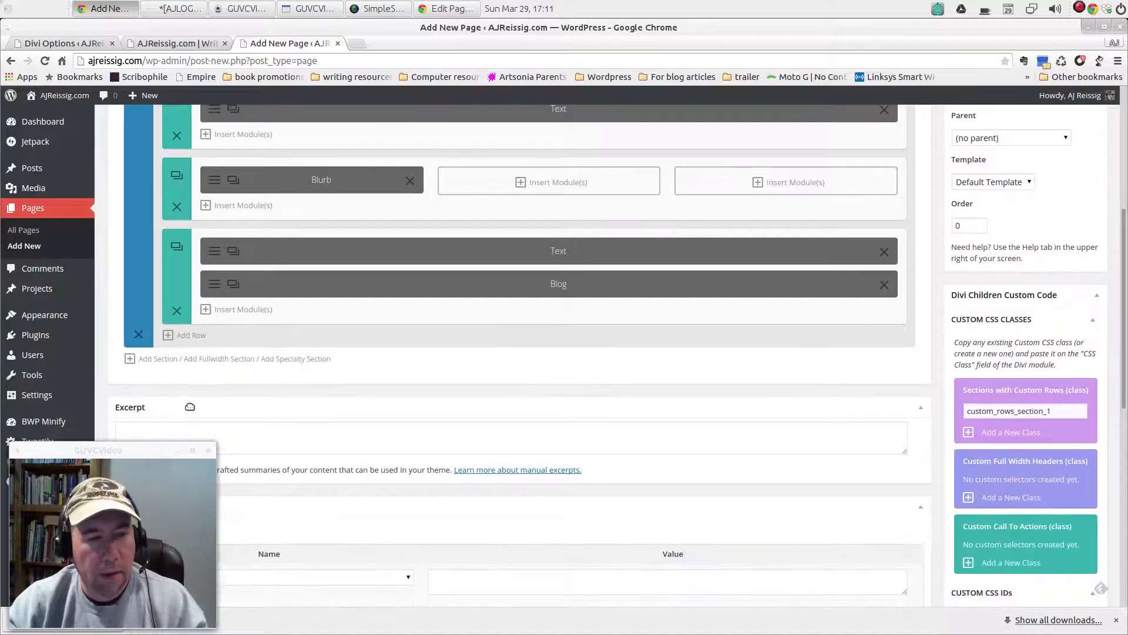
click(187, 335)
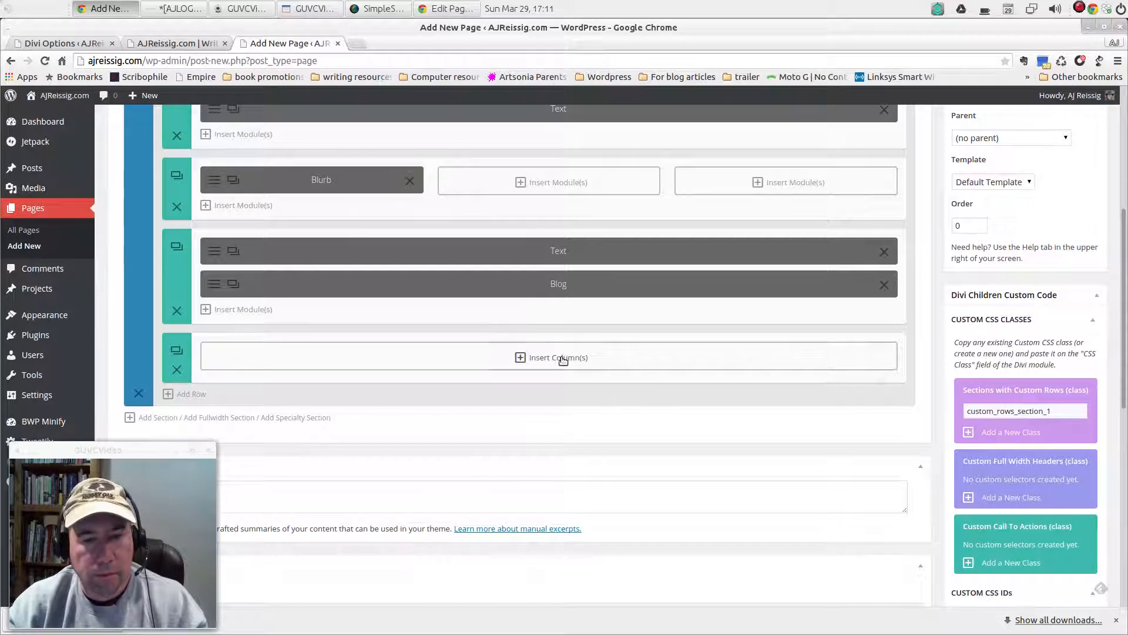
click(562, 359)
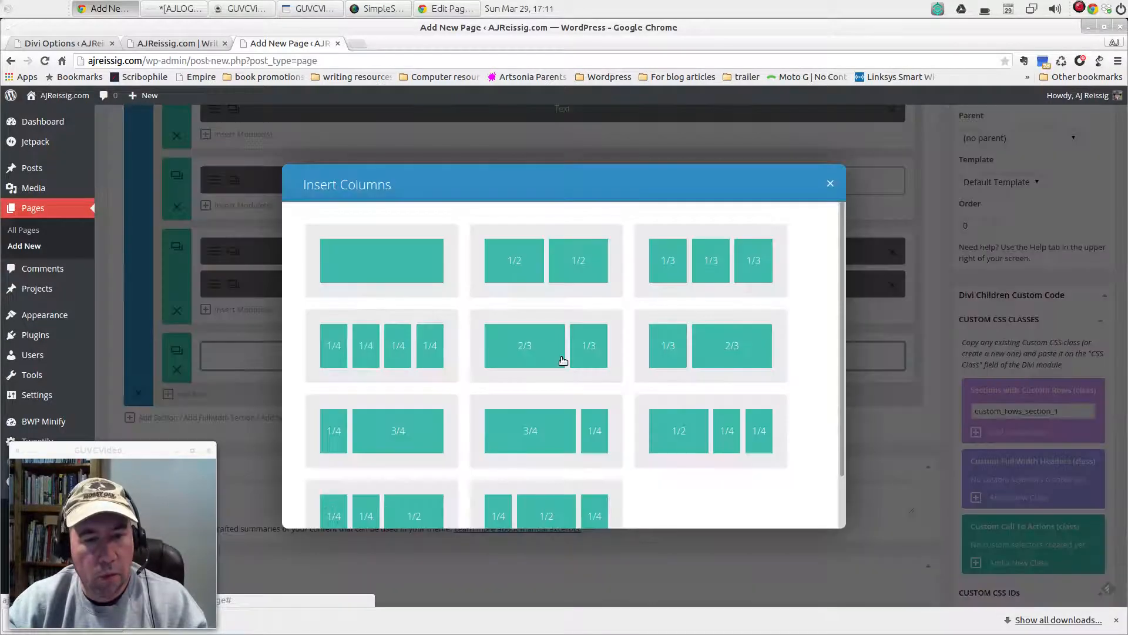
click(744, 261)
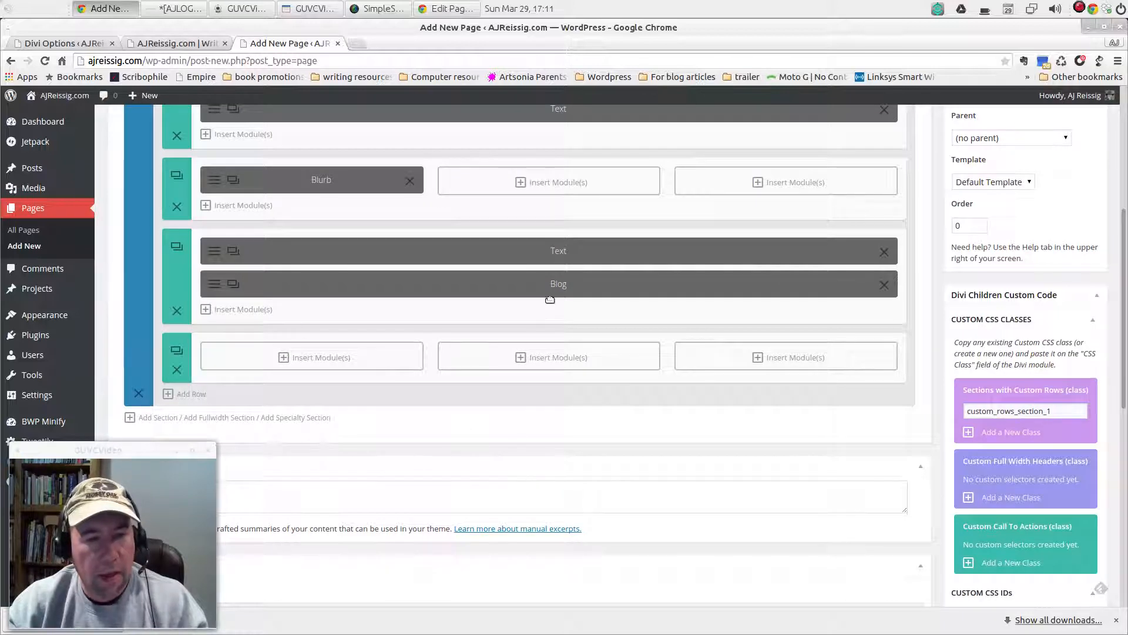
drag(550, 288, 340, 329)
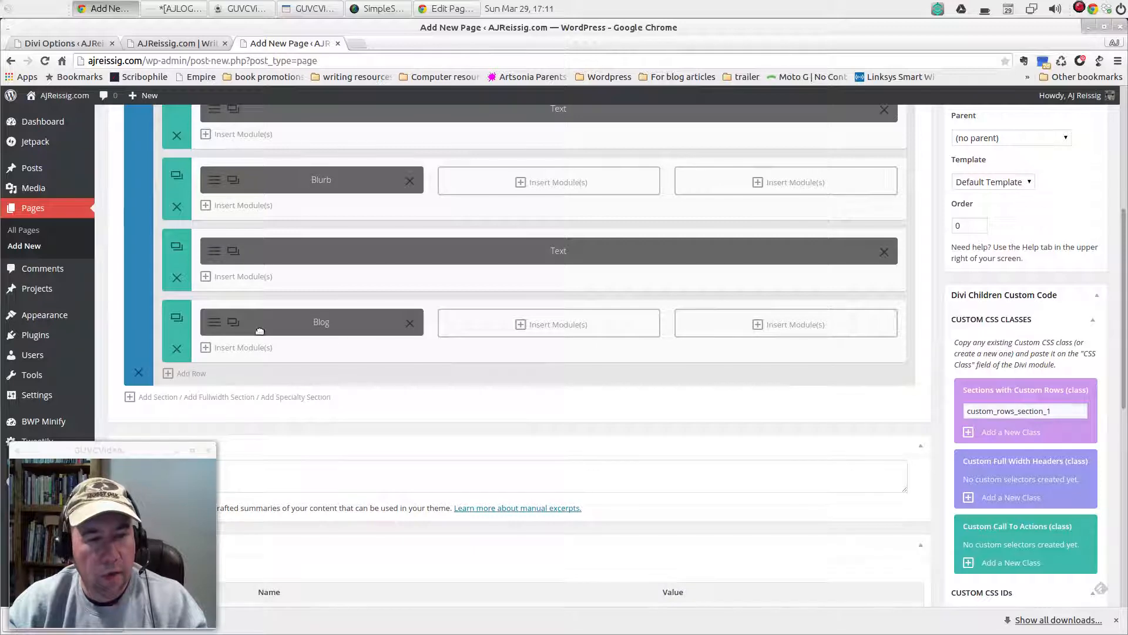
- Set the Blog module's posts number to 5, include only the FOR WRITERS category, and save the module settings
click(214, 323)
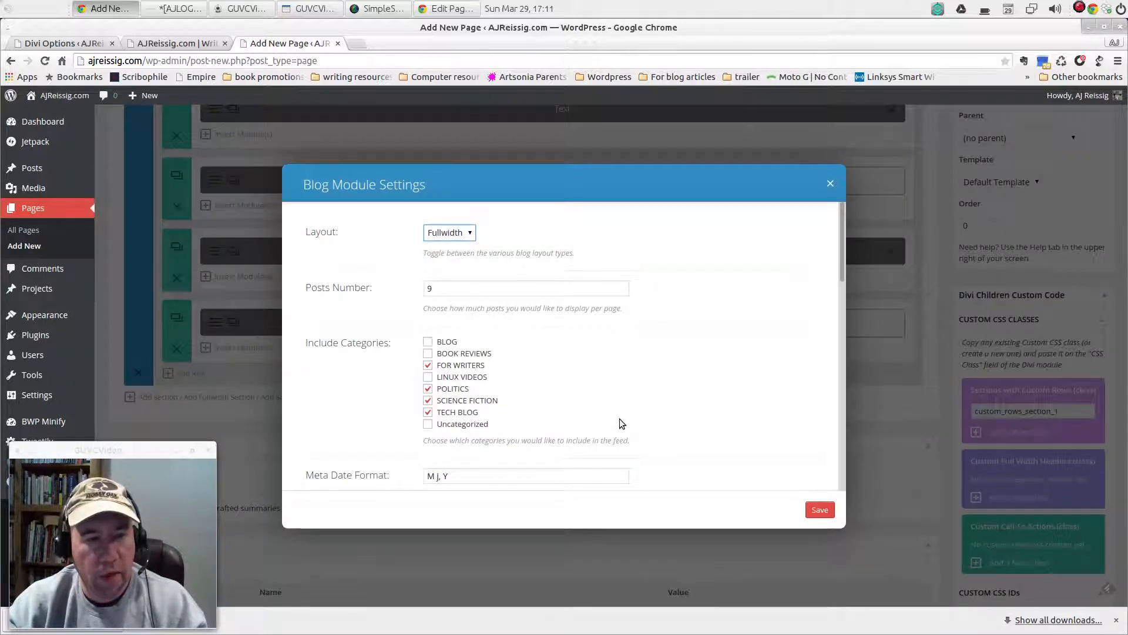
double_click(446, 292)
text(5)
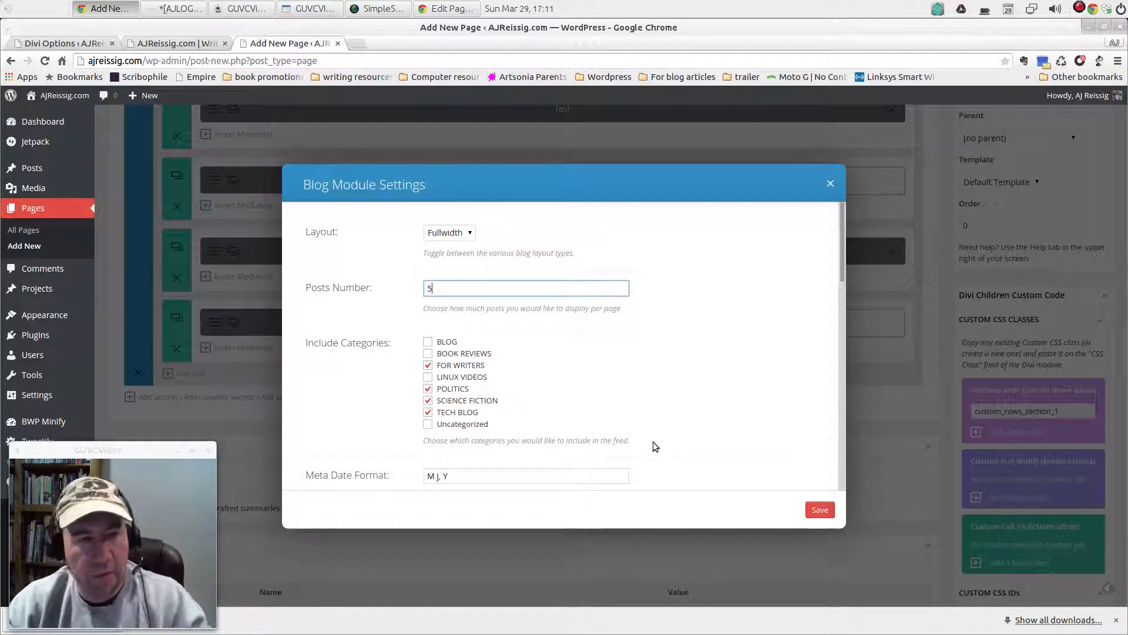
click(428, 413)
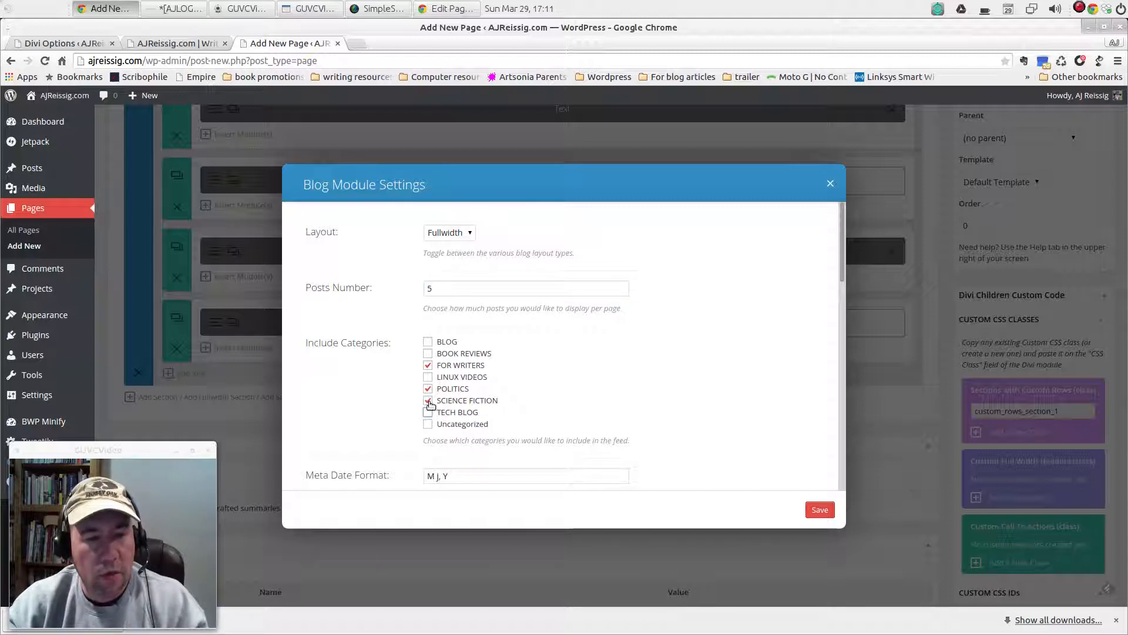
click(428, 400)
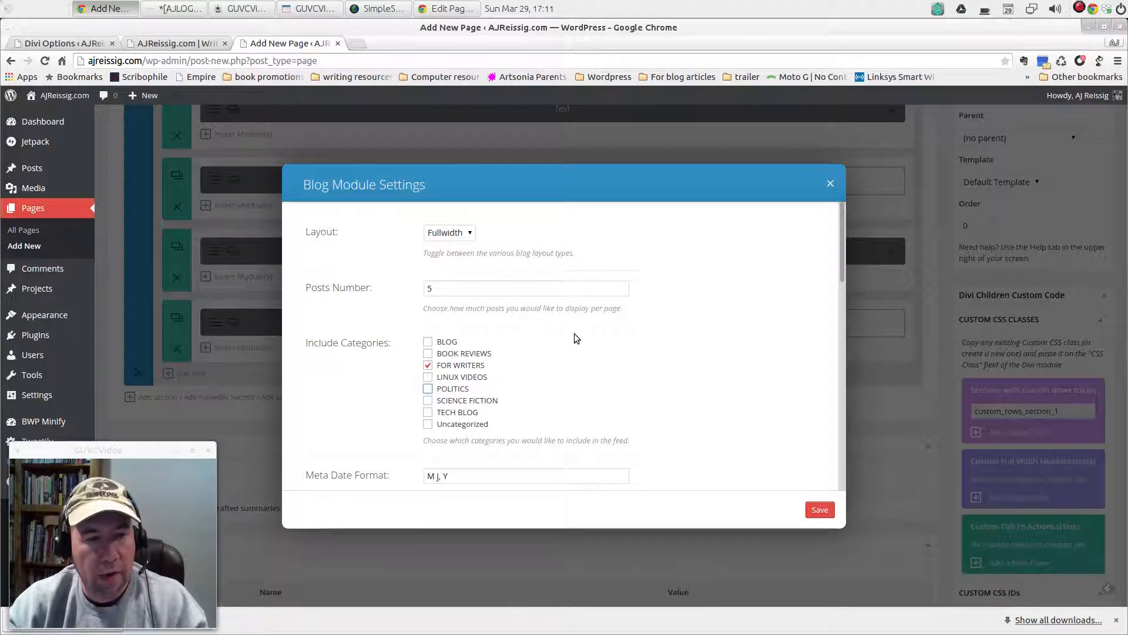
scroll(733, 429, down, 3)
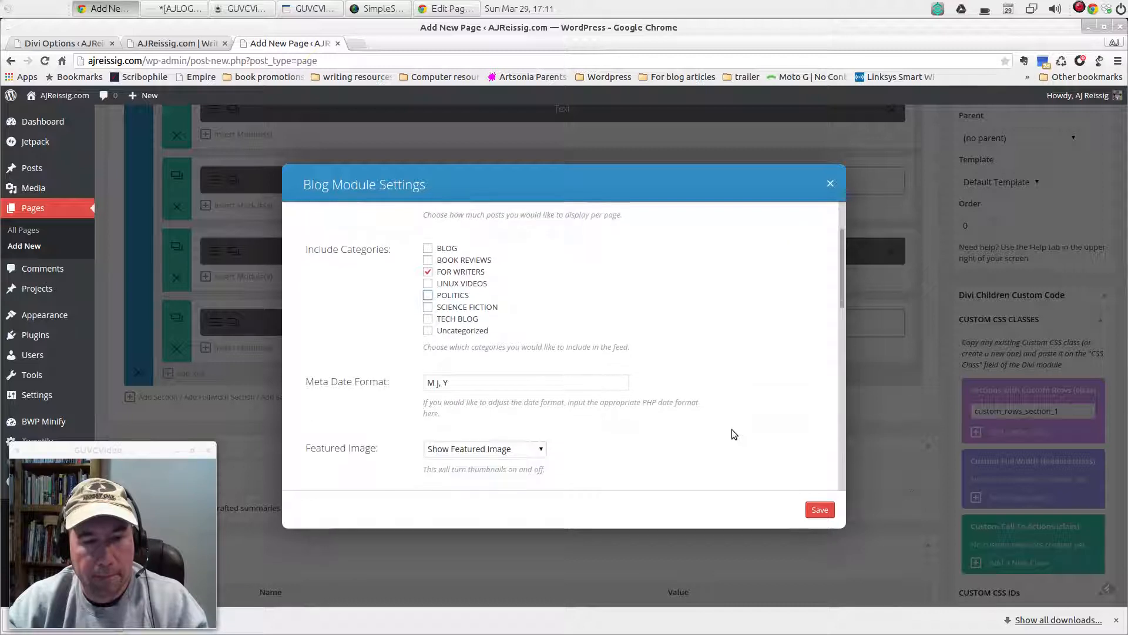
scroll(731, 429, down, 3)
scroll(626, 364, up, 4)
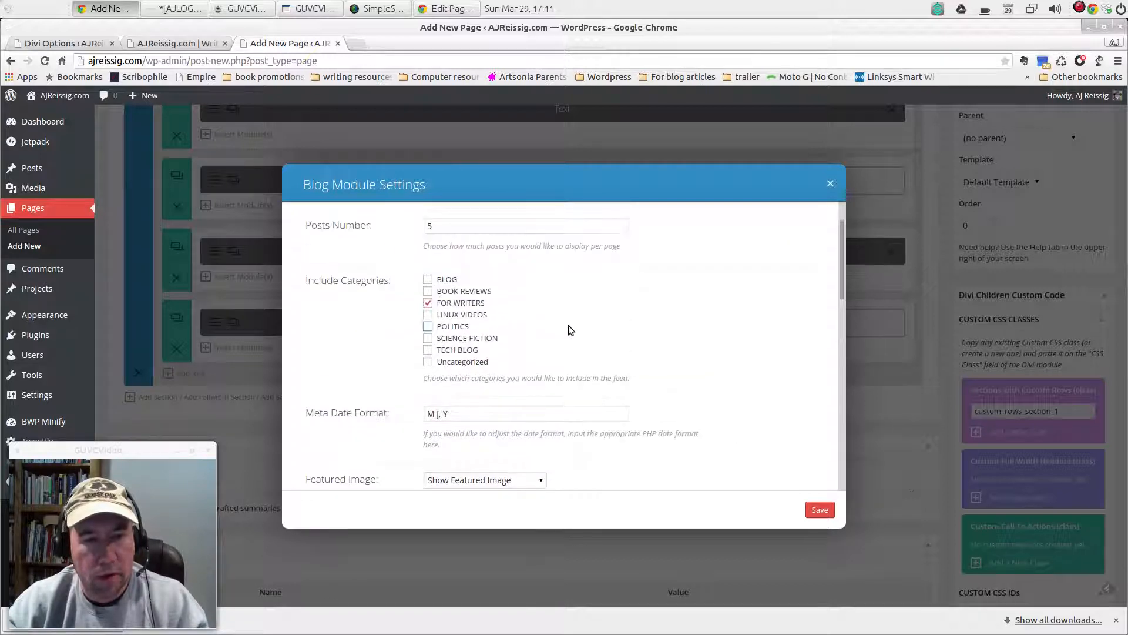
scroll(746, 429, down, 10)
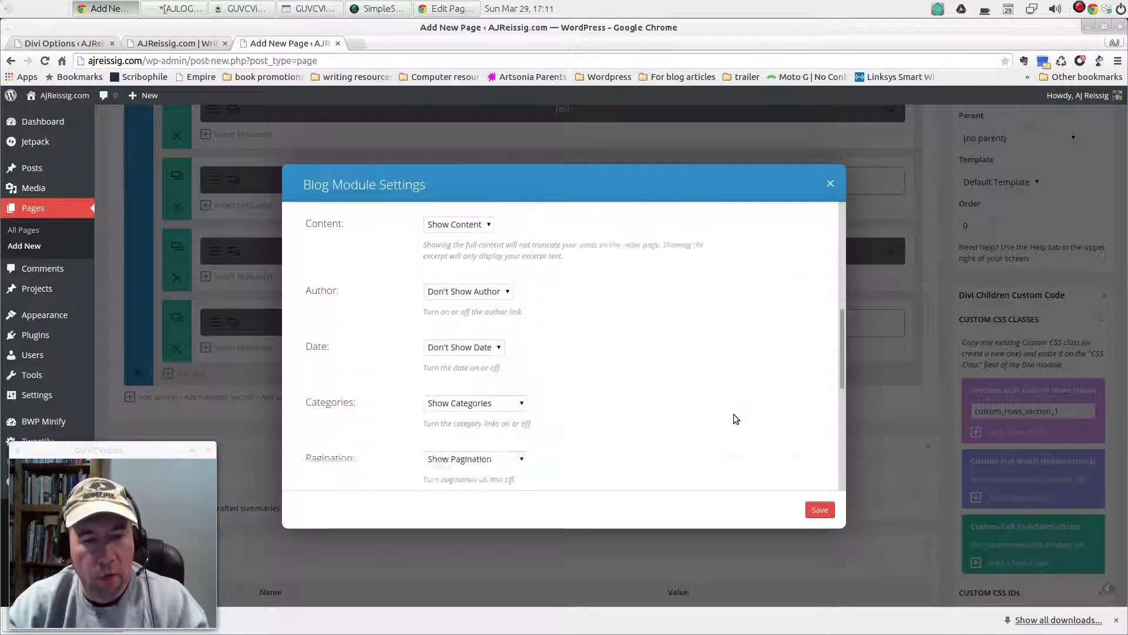
click(812, 516)
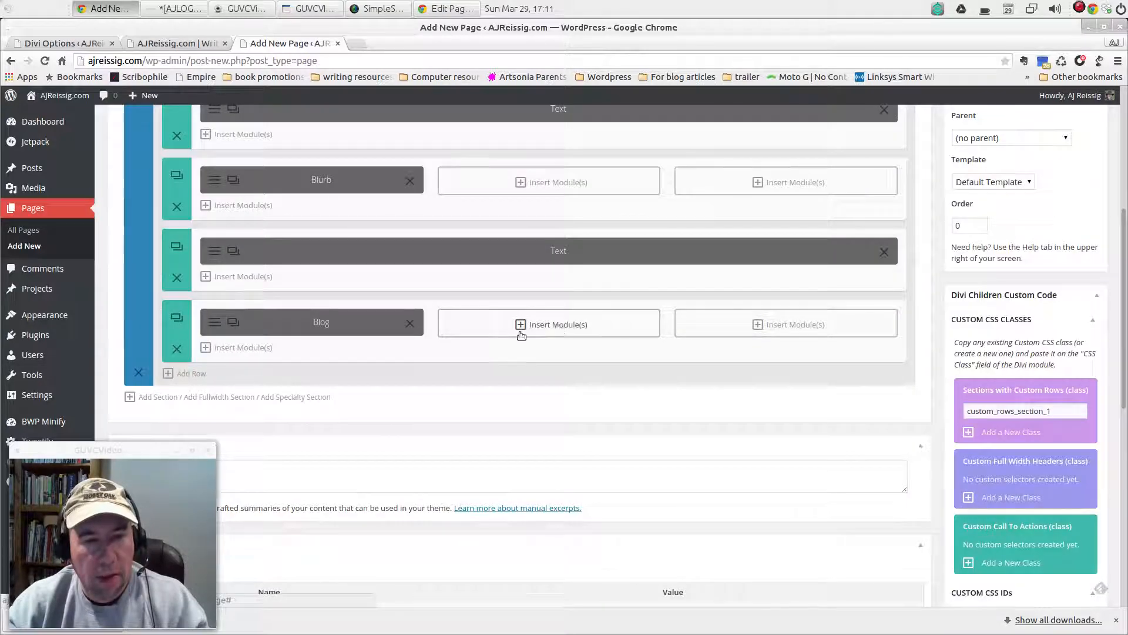
- Duplicate the Blog module twice and move the copies into the row's second and third columns
click(230, 322)
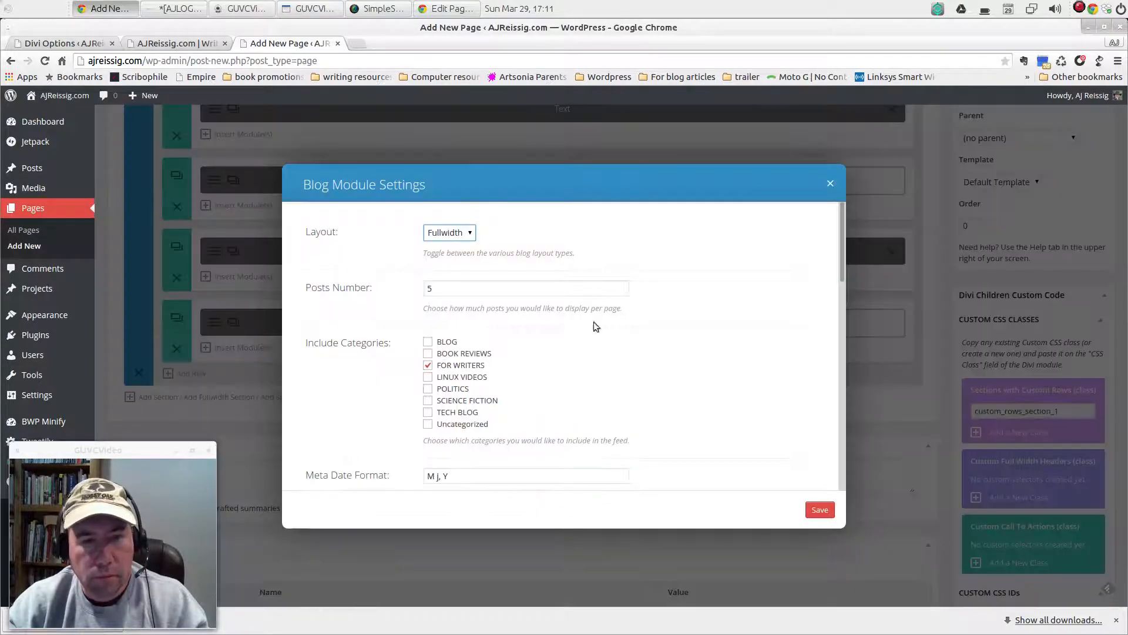
click(829, 184)
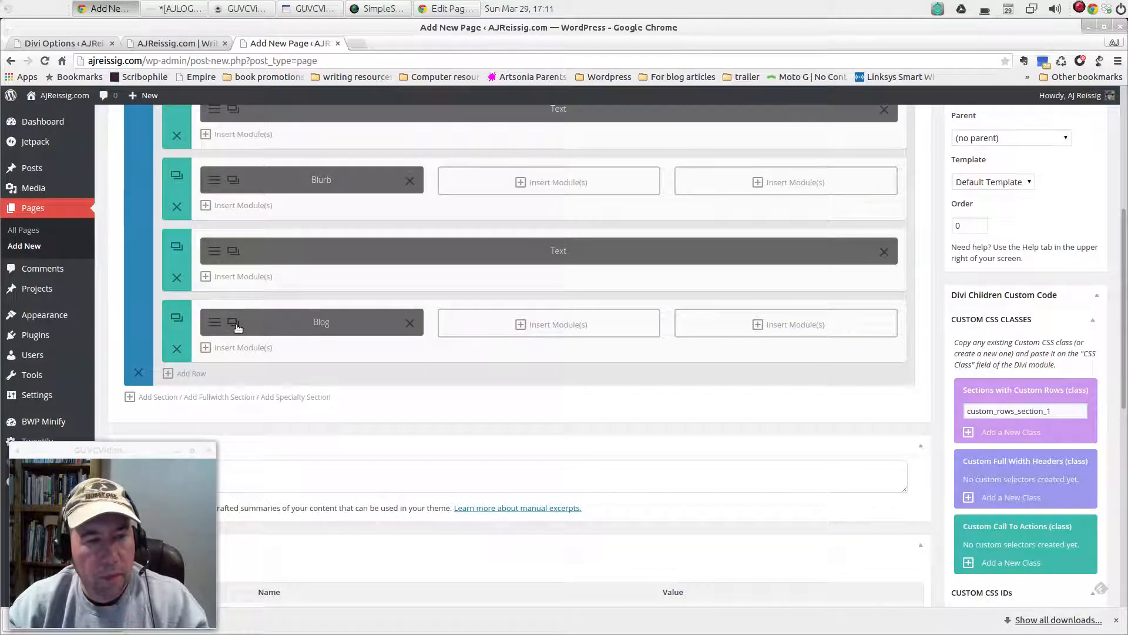
click(234, 323)
click(234, 324)
drag(293, 358, 553, 323)
drag(306, 360, 764, 323)
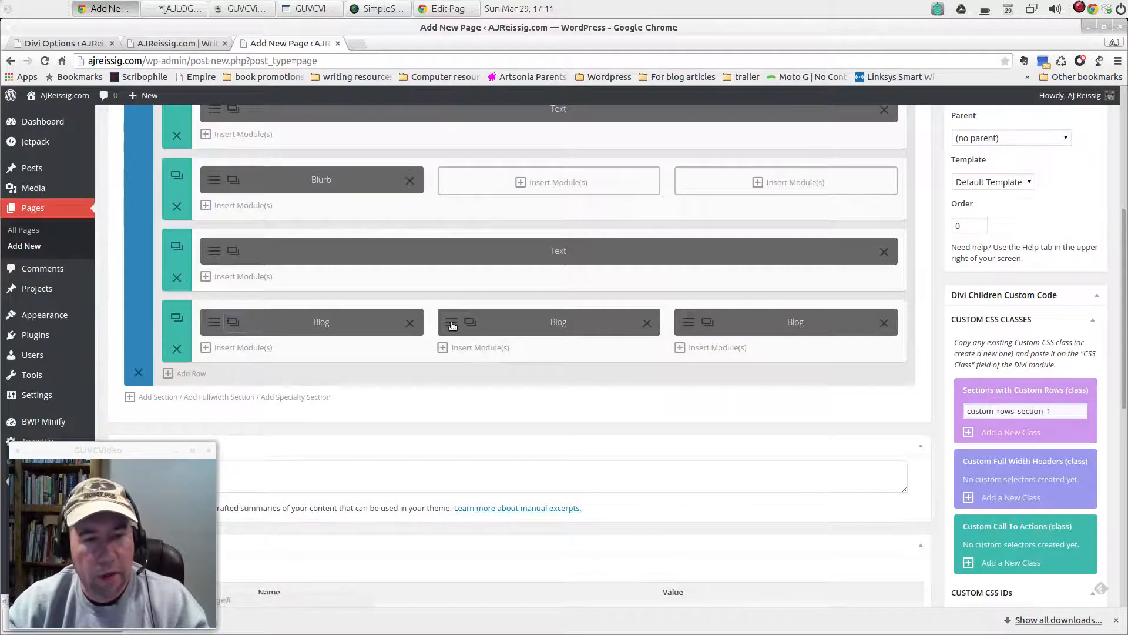
- Switch the middle Blog module's included category from FOR WRITERS to POLITICS and save its settings
click(450, 322)
click(428, 365)
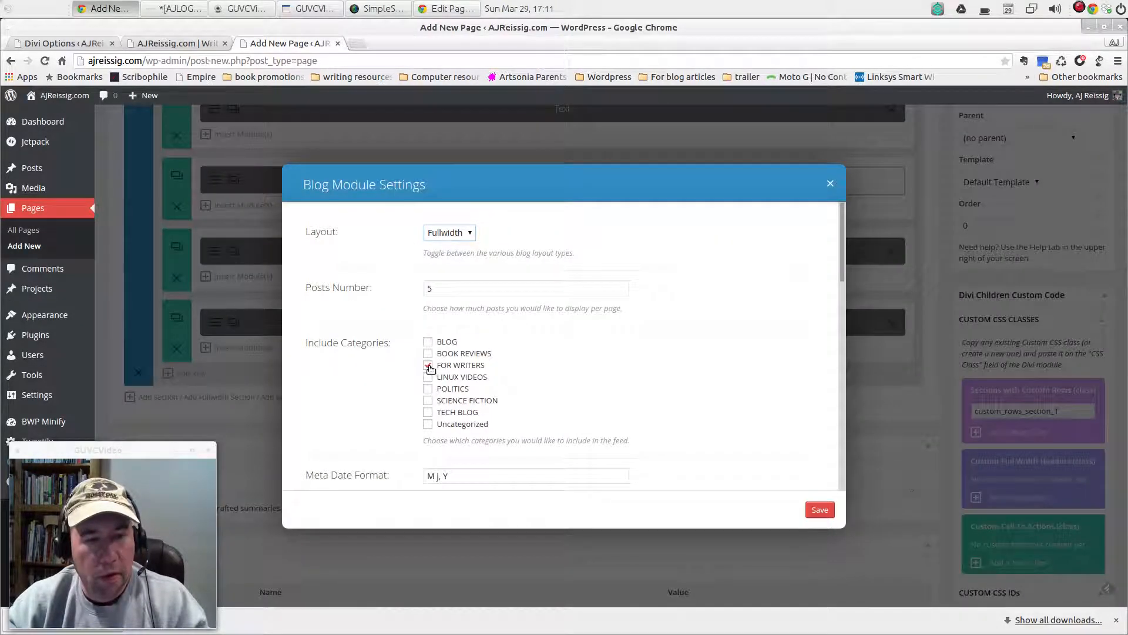
click(427, 389)
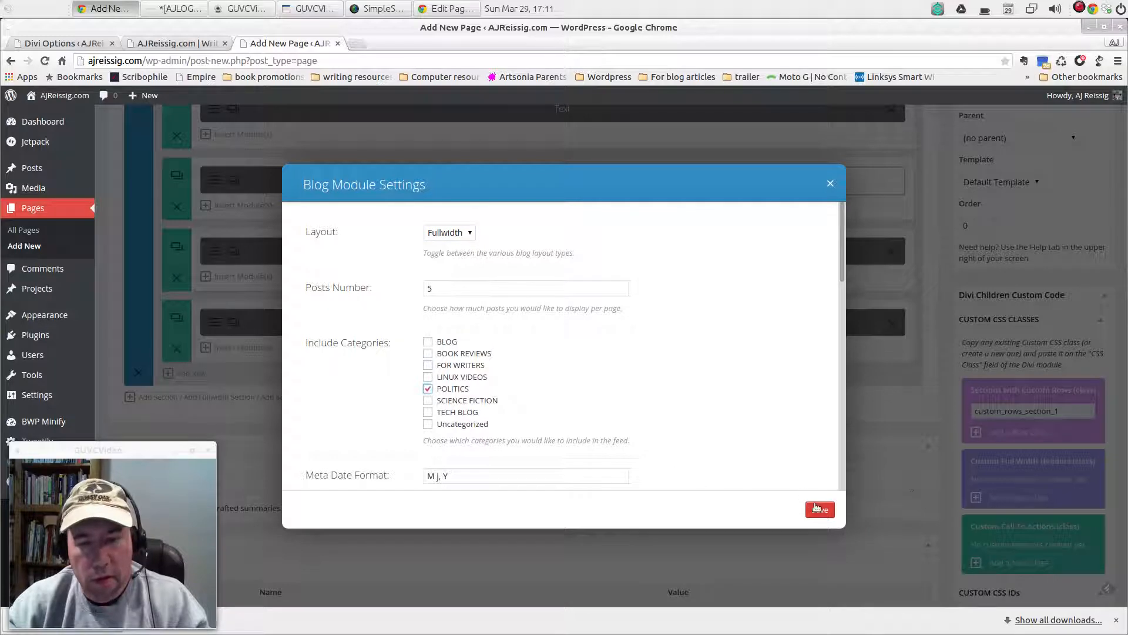
click(817, 506)
- Switch the third-column Blog module's included category from FOR WRITERS to TECH BLOG and save its settings
click(688, 322)
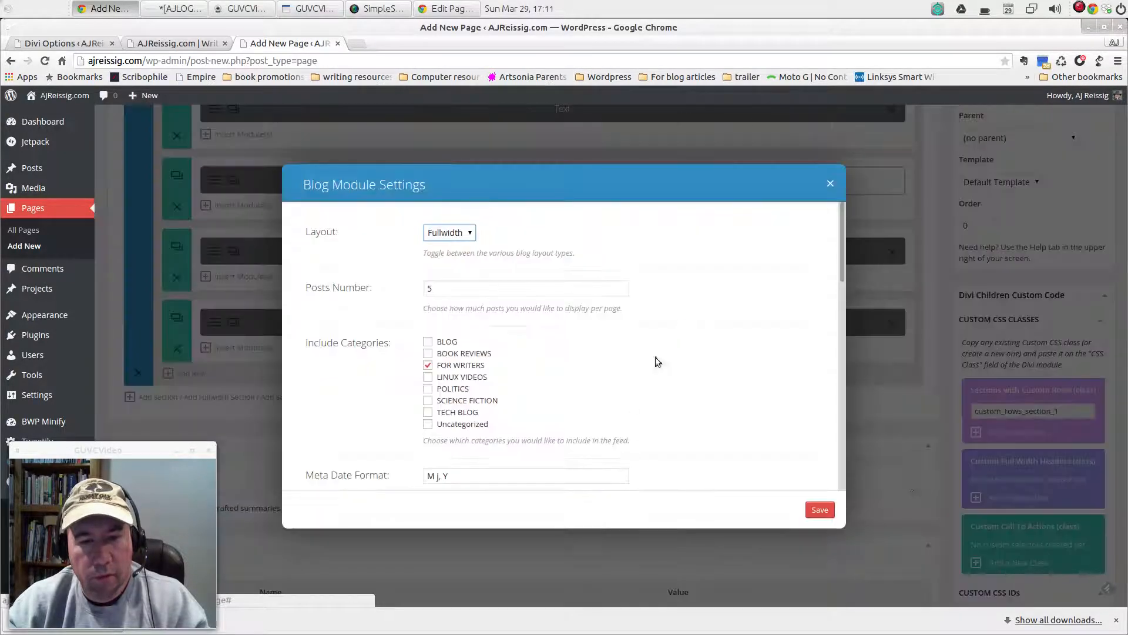
click(428, 366)
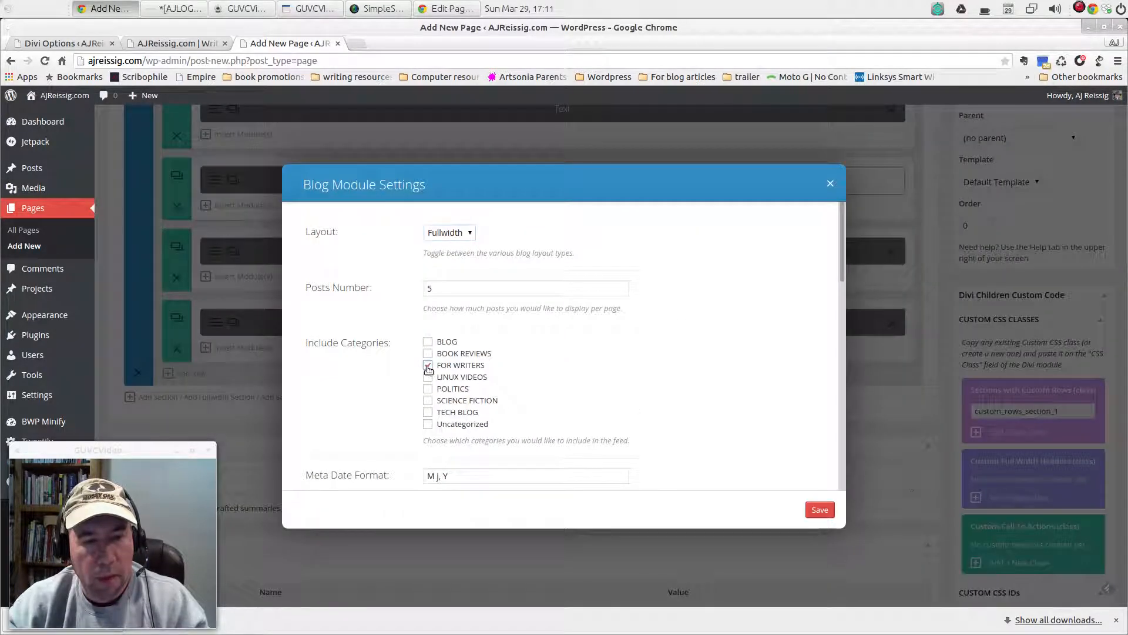
click(440, 415)
click(819, 510)
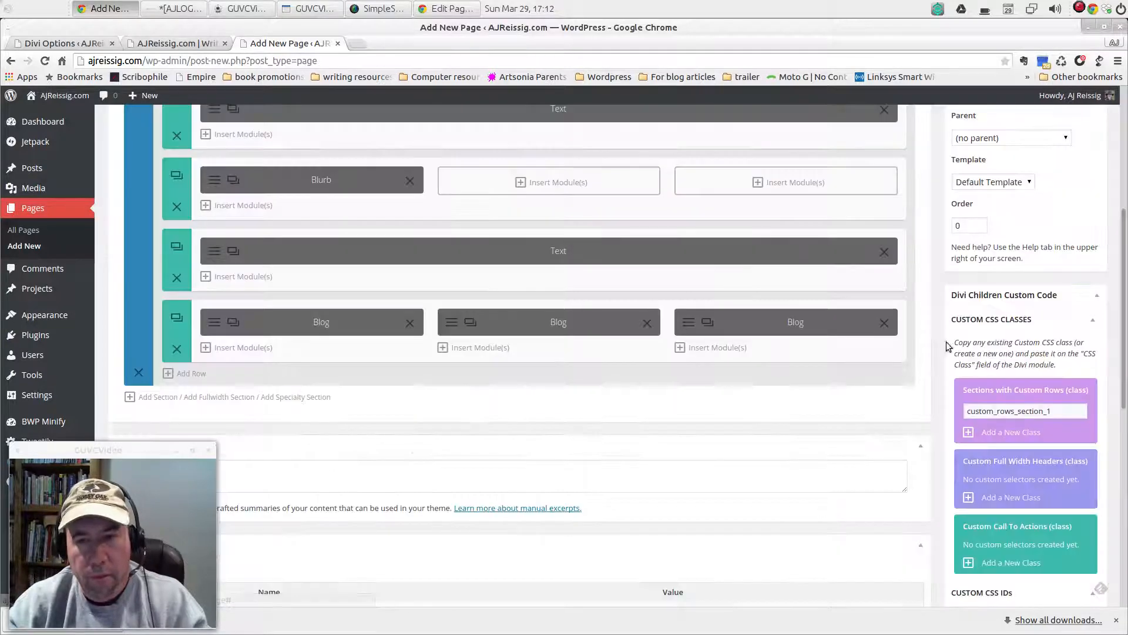
- Preview the Homepage draft, examine the three category columns under the Blog Post heading, and close the preview
scroll(946, 341, up, 5)
click(1073, 282)
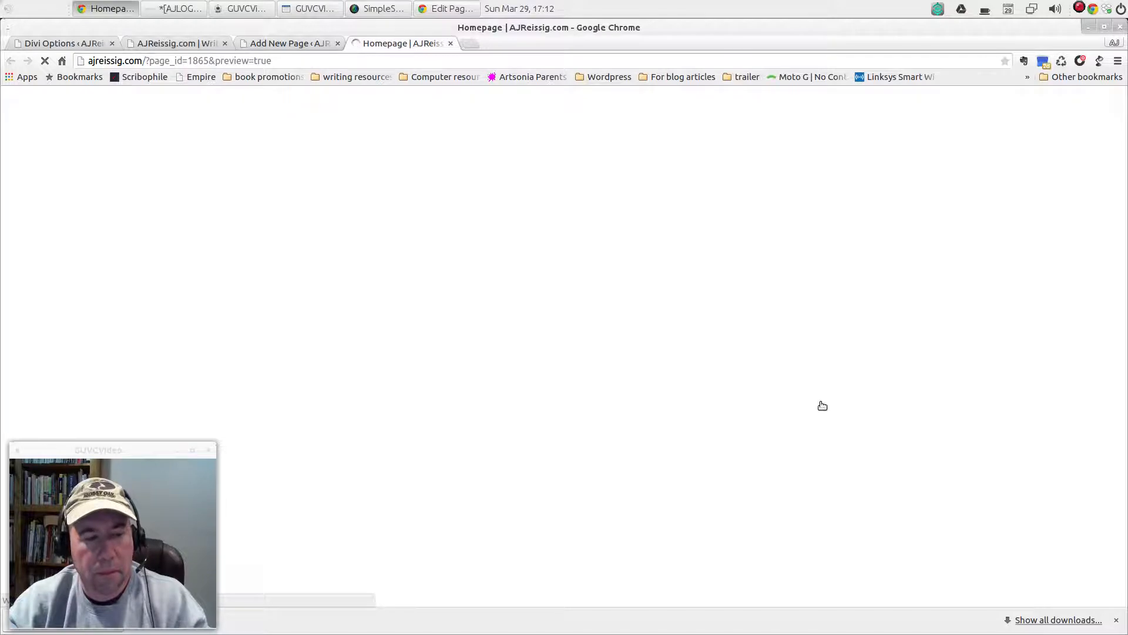
scroll(879, 398, down, 5)
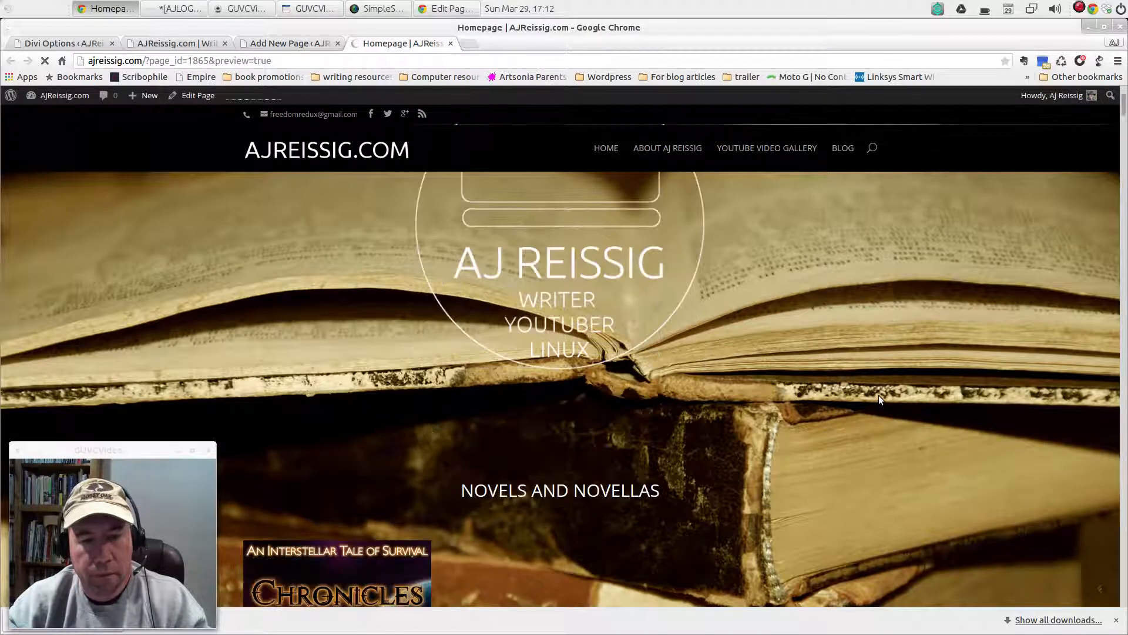
scroll(879, 397, down, 7)
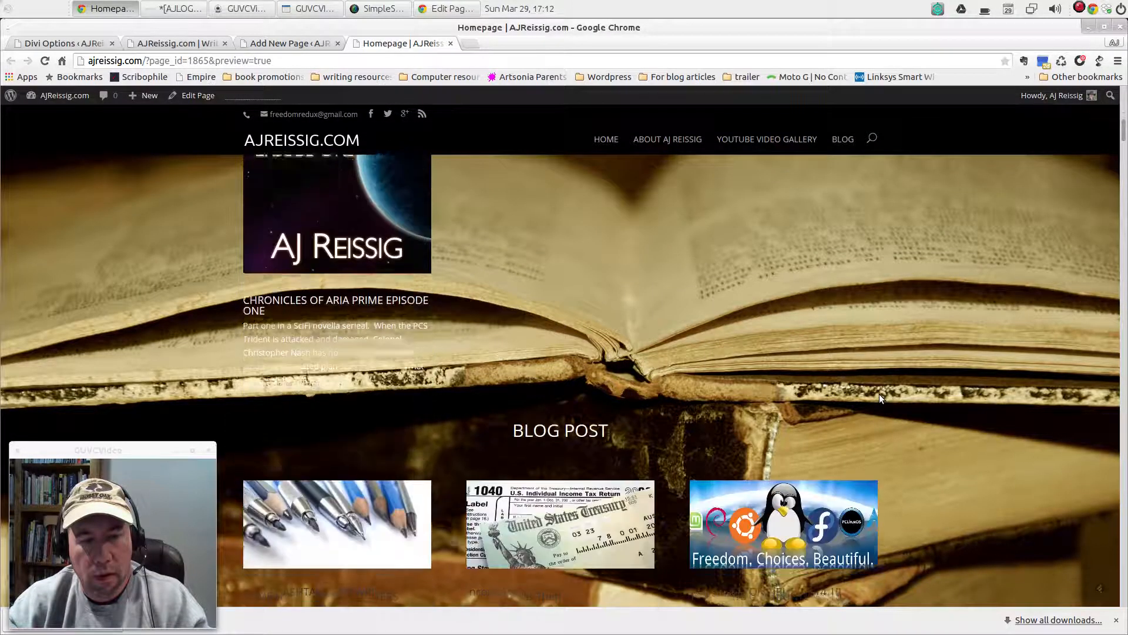
scroll(879, 398, down, 3)
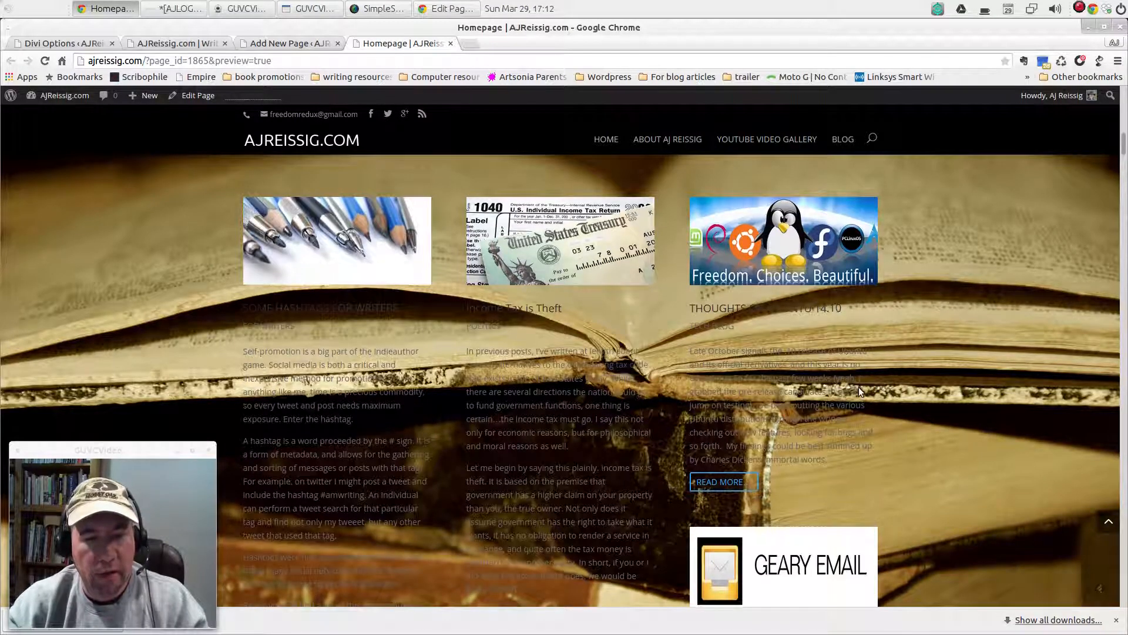
scroll(859, 387, up, 3)
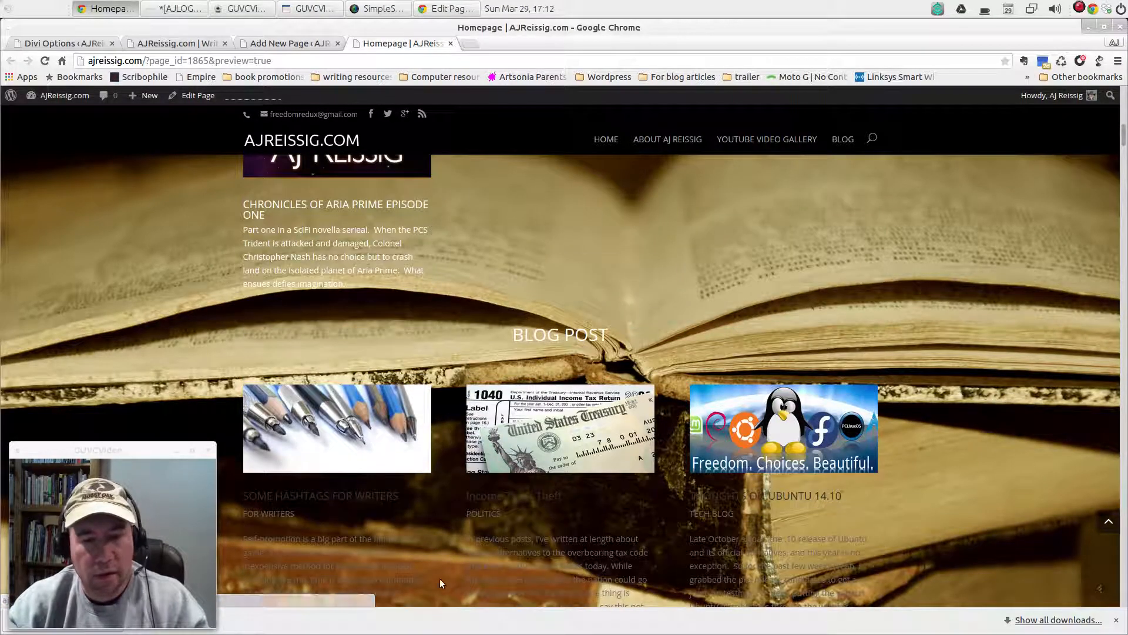
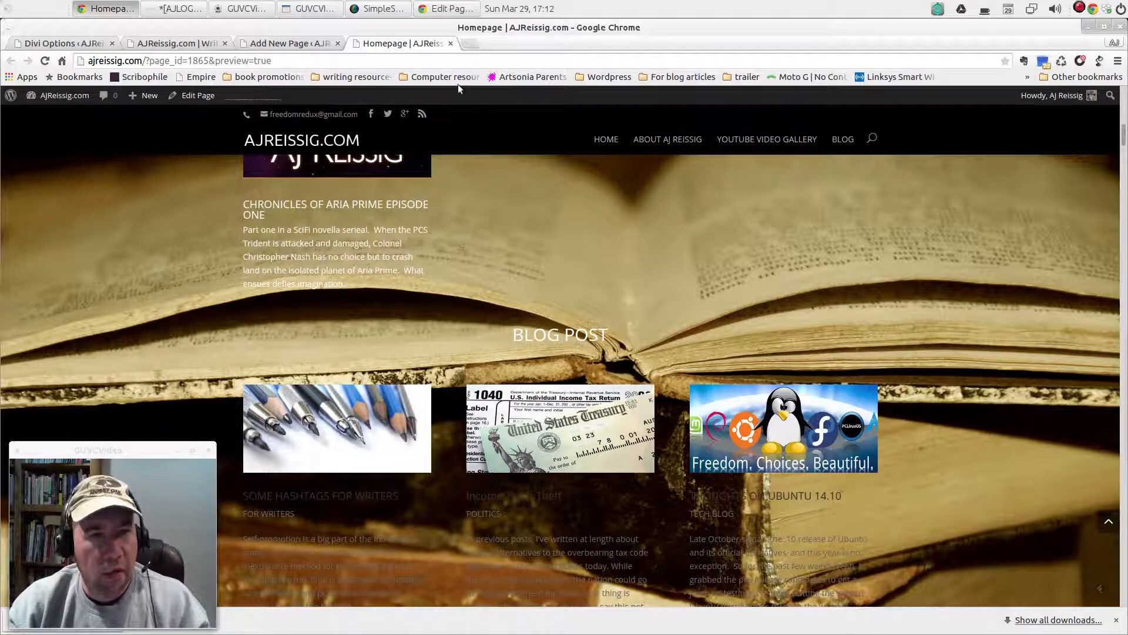
click(450, 44)
scroll(573, 421, down, 3)
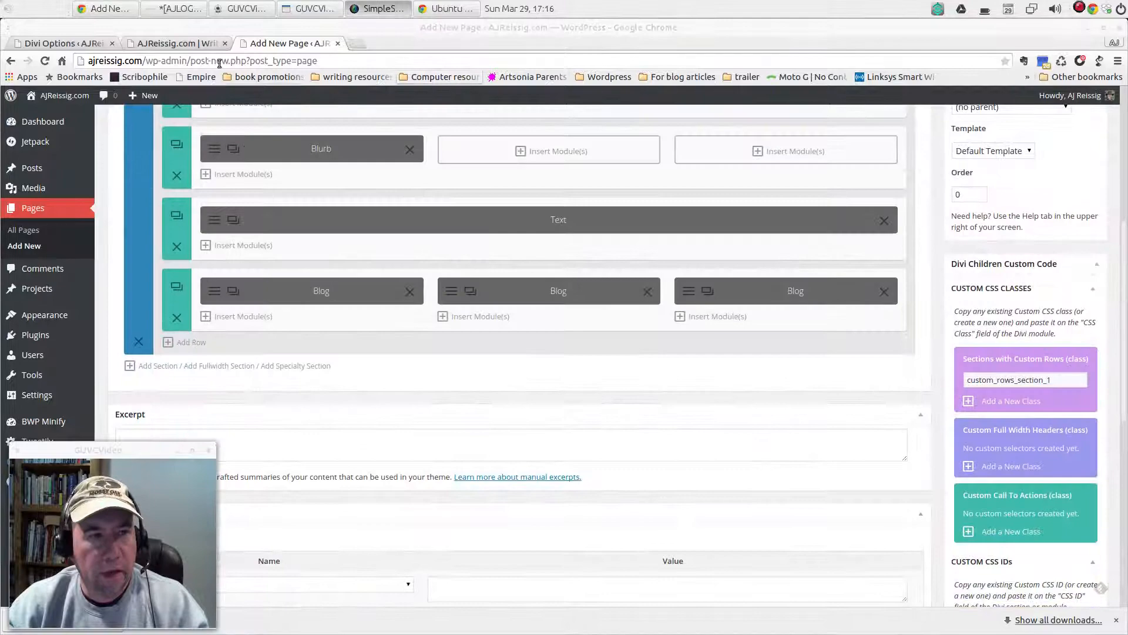
- Review the live AJReissig.com home page down to its Latest YouTube Videos section and video gallery
click(176, 43)
scroll(855, 345, down, 15)
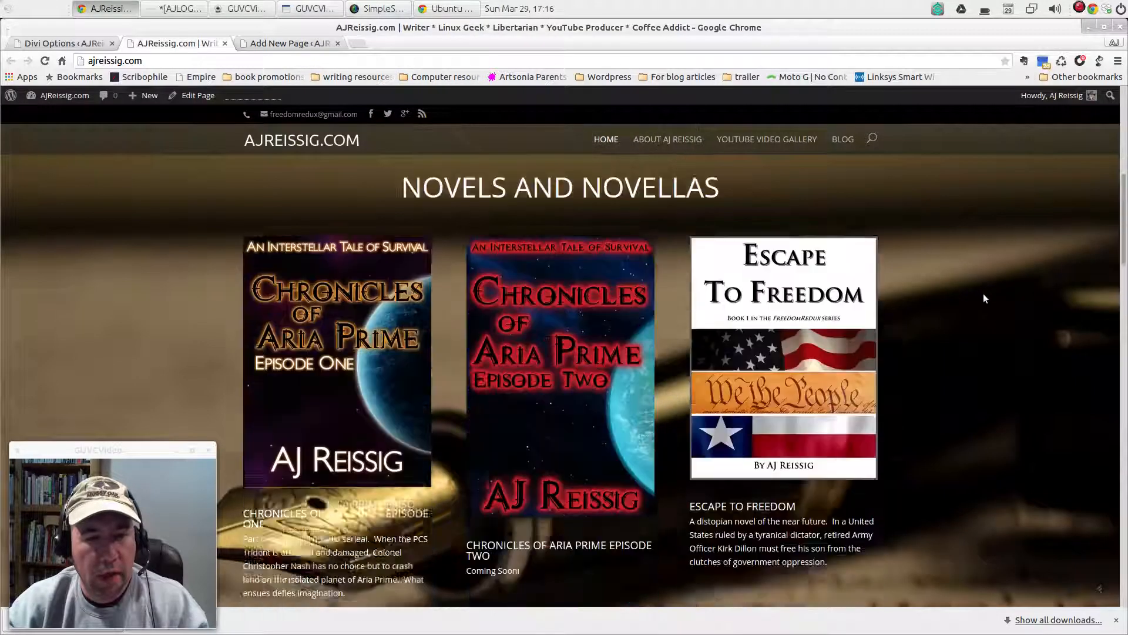
scroll(936, 342, down, 6)
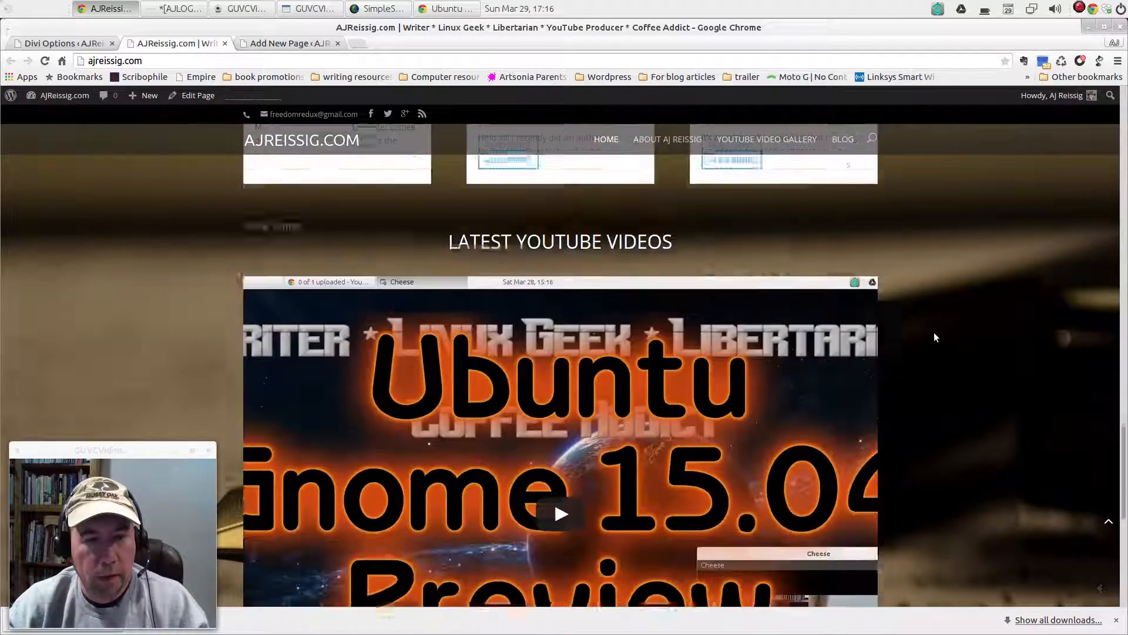
scroll(938, 382, down, 2)
scroll(932, 421, down, 6)
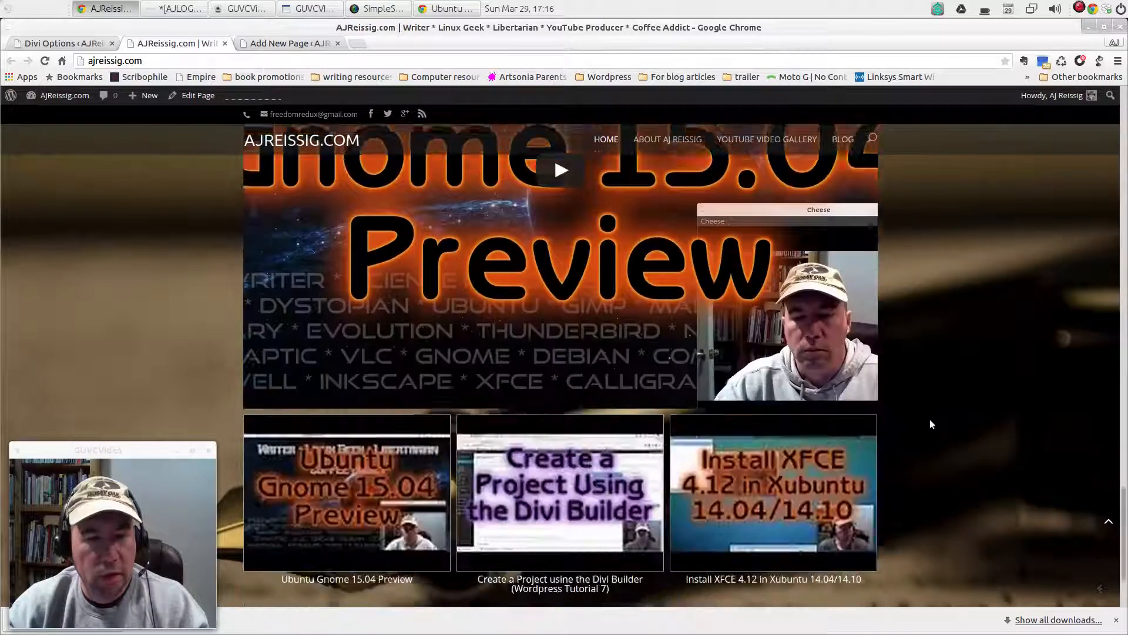
scroll(929, 353, up, 9)
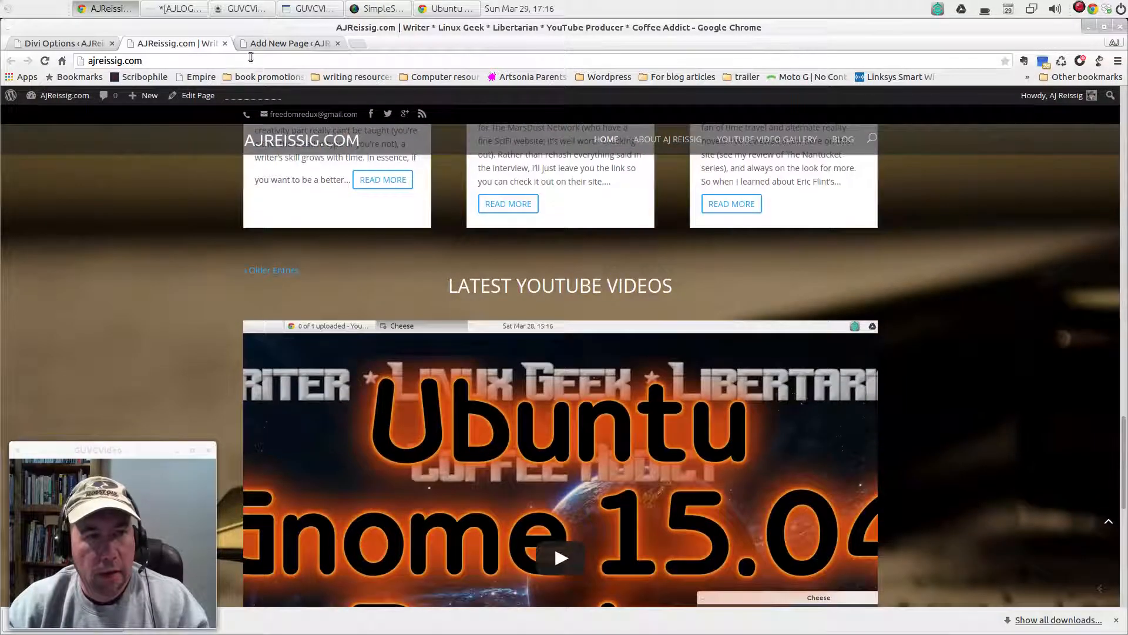
- Return to the page editor, add a single full-width column row below the Blog row, and insert a Video module in it
click(276, 44)
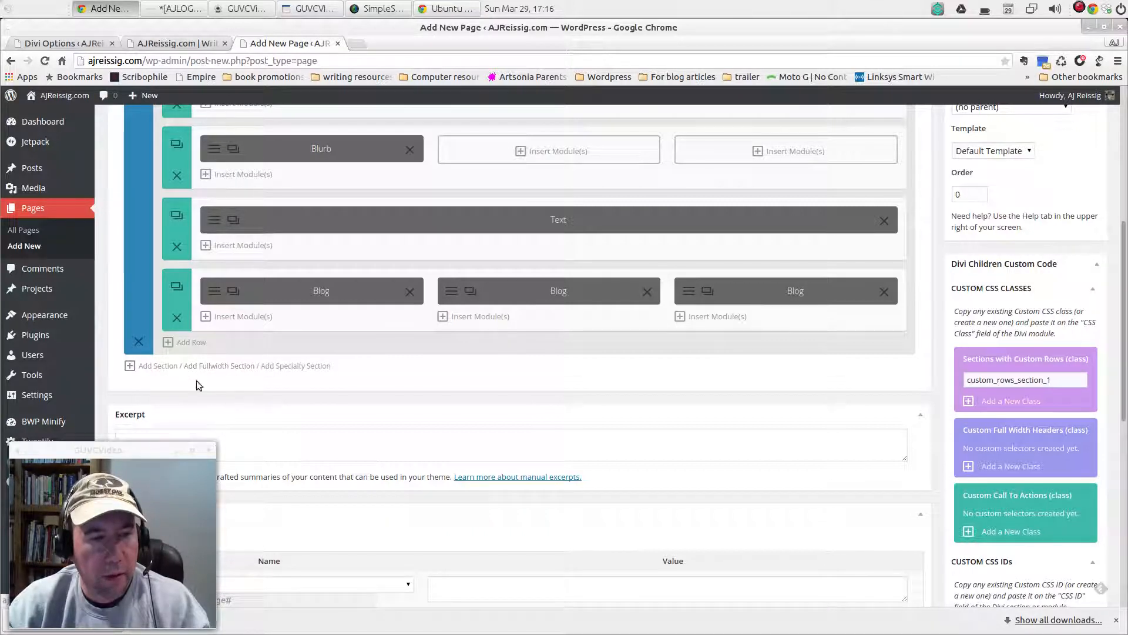
click(197, 343)
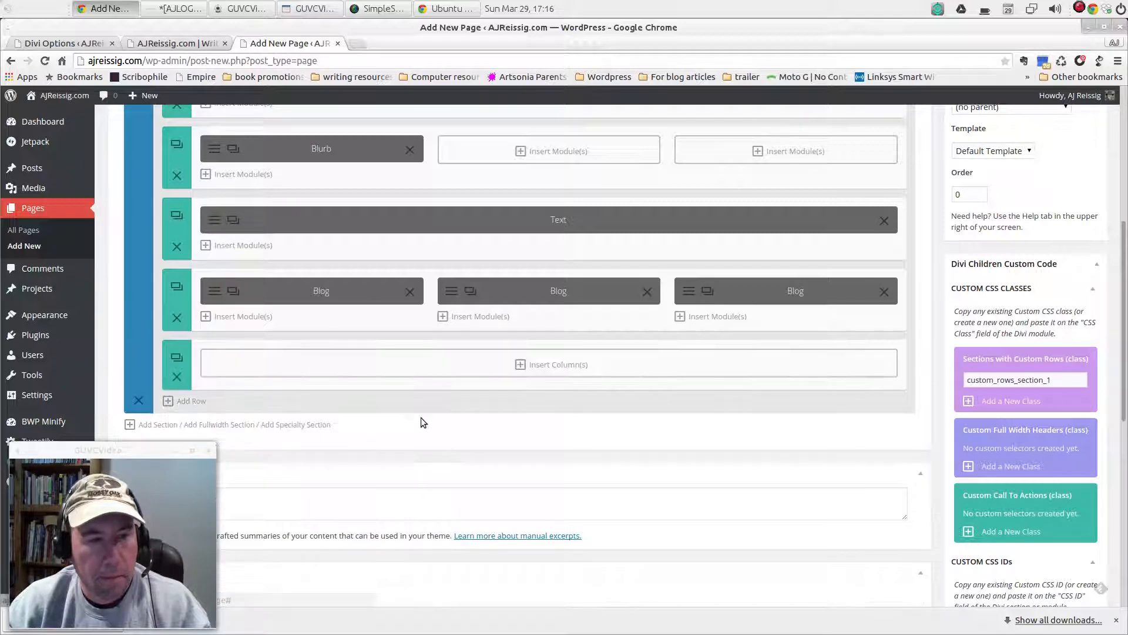
click(538, 365)
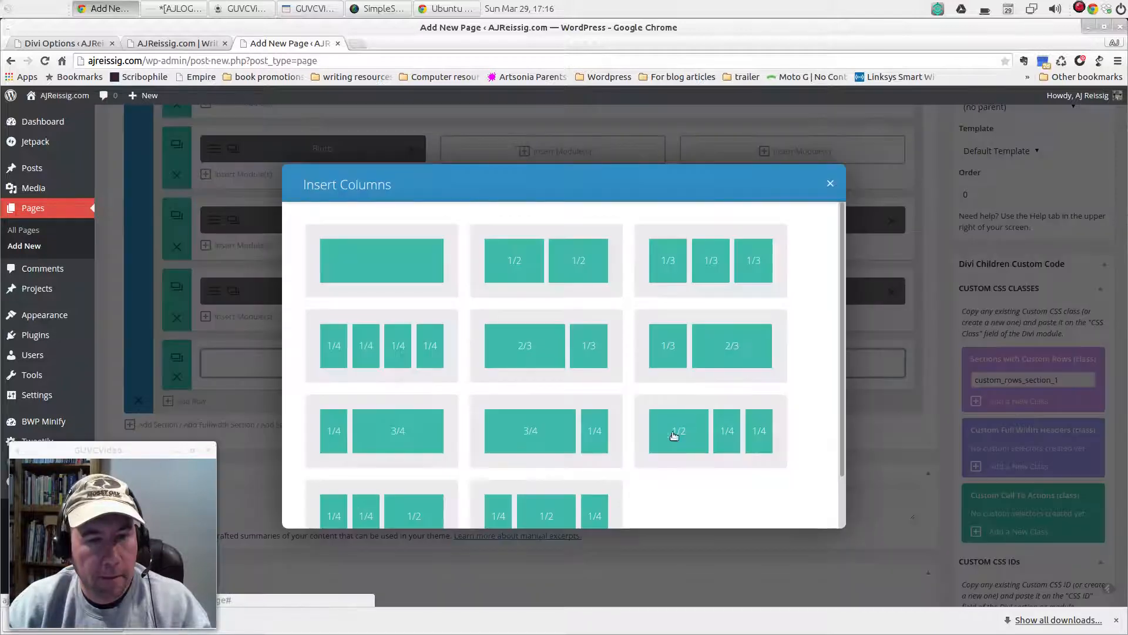
click(438, 372)
click(541, 373)
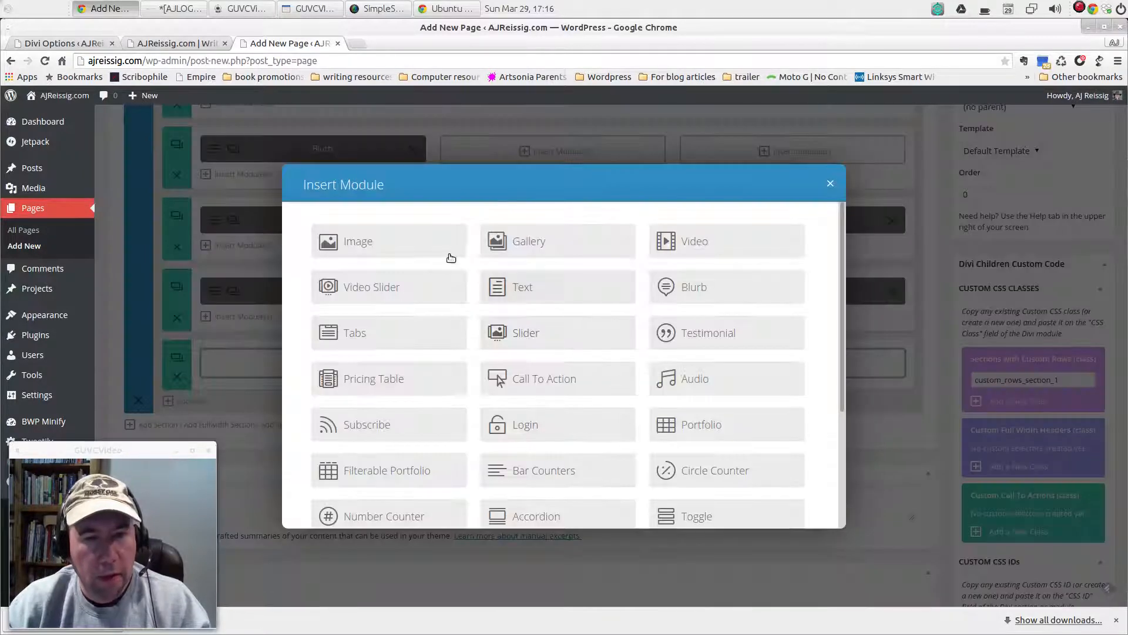
click(685, 245)
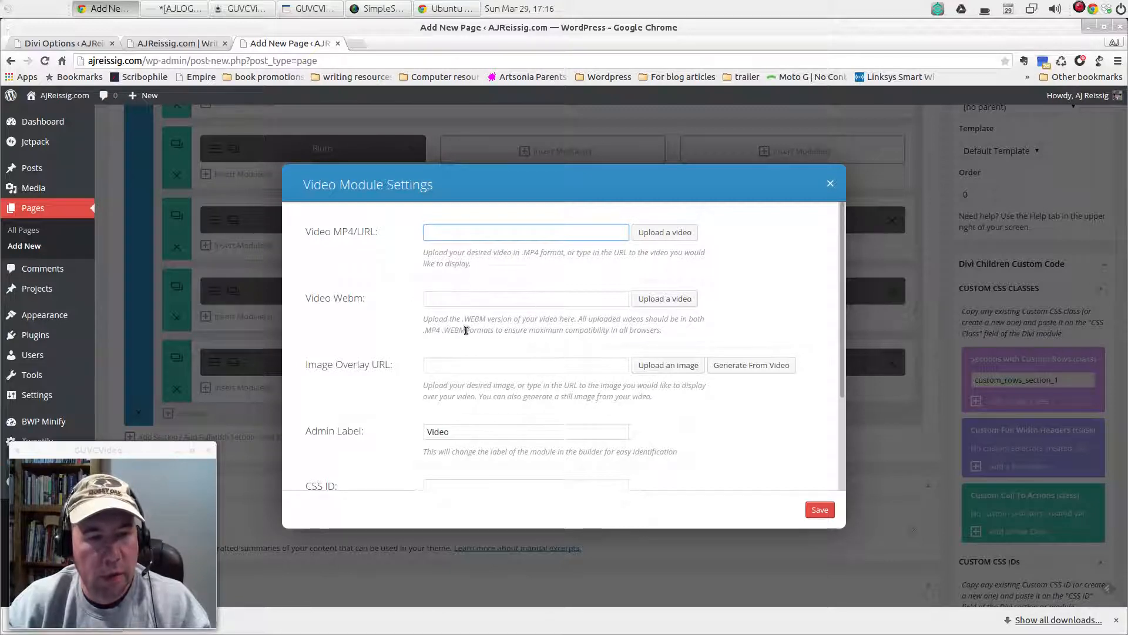
scroll(541, 414, down, 3)
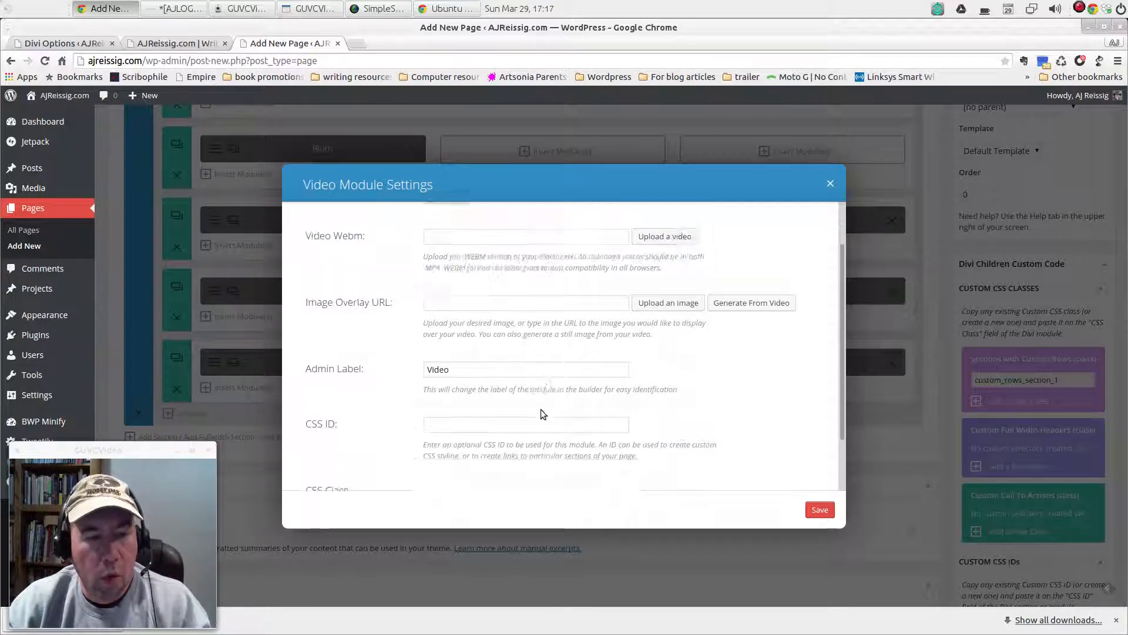
scroll(539, 288, up, 3)
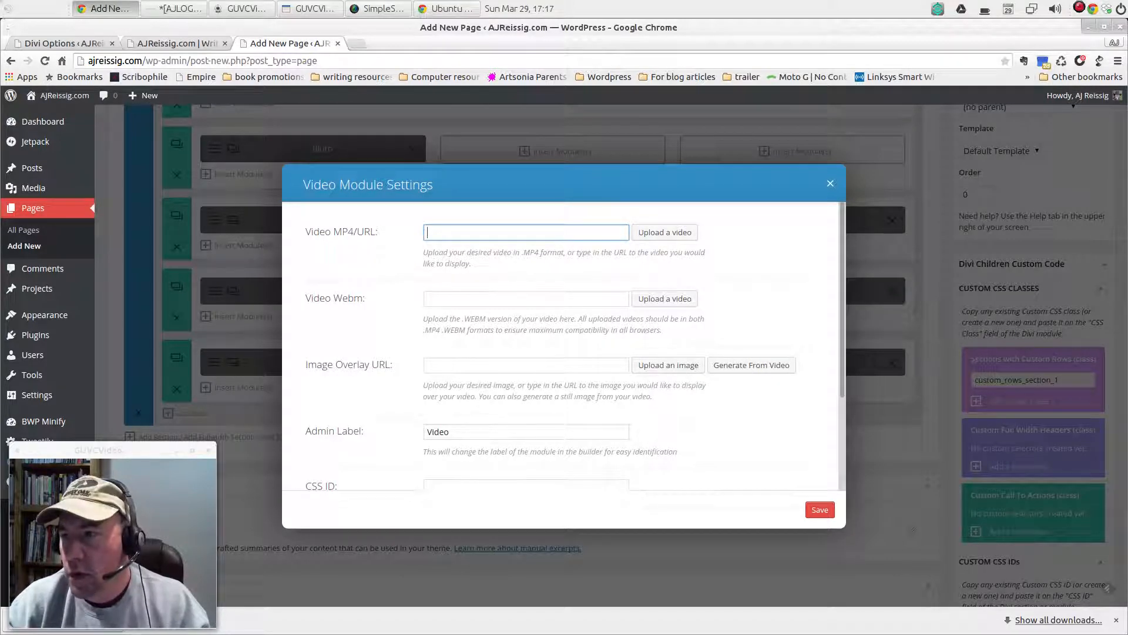
key(alt+Tab)
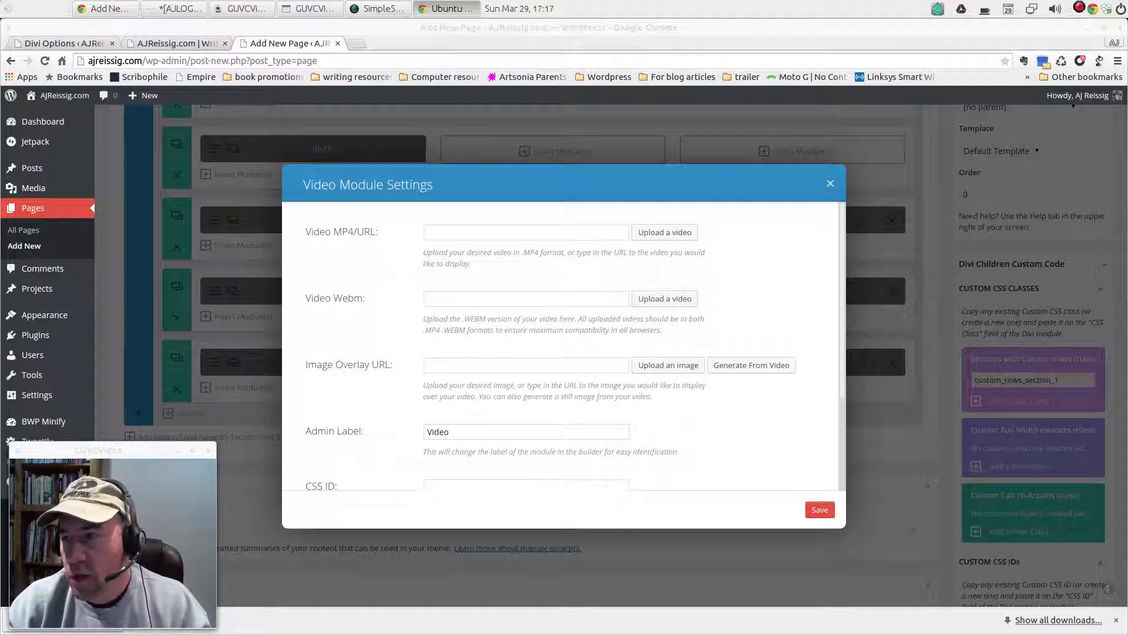
click(546, 235)
right_click(546, 234)
click(576, 319)
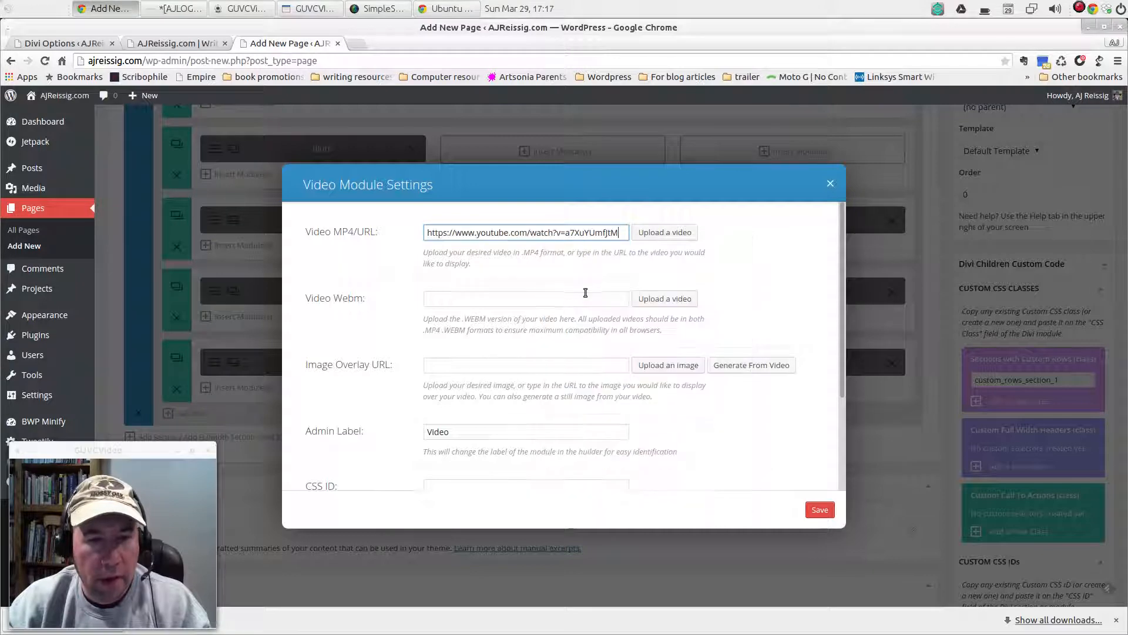
- Generate the image overlay from the video and save the Video module settings
scroll(687, 393, down, 2)
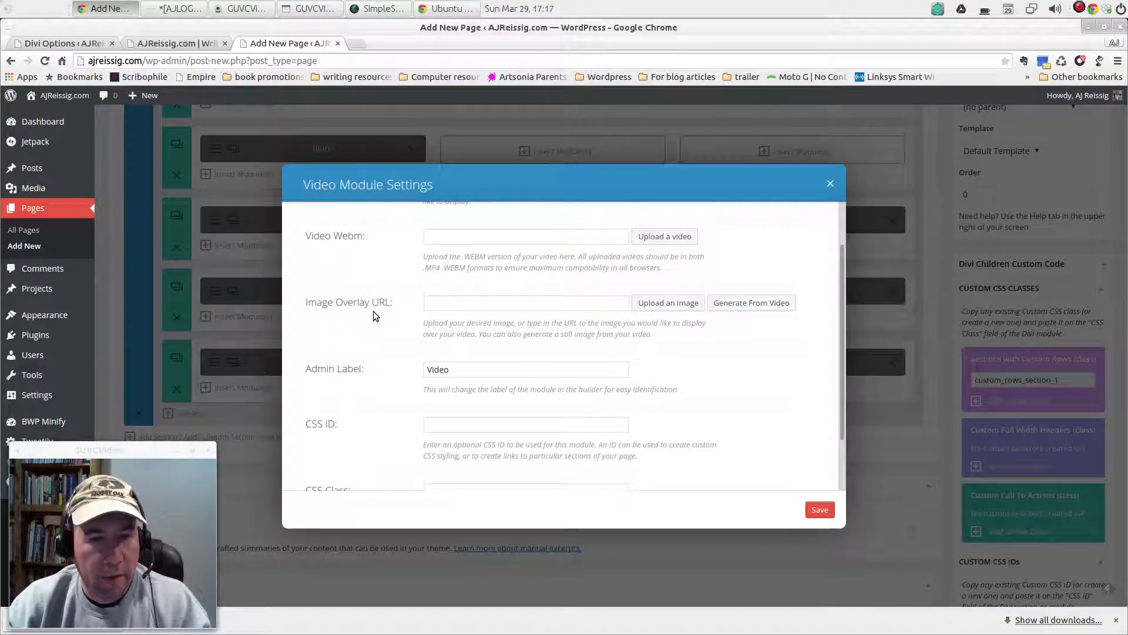
click(781, 304)
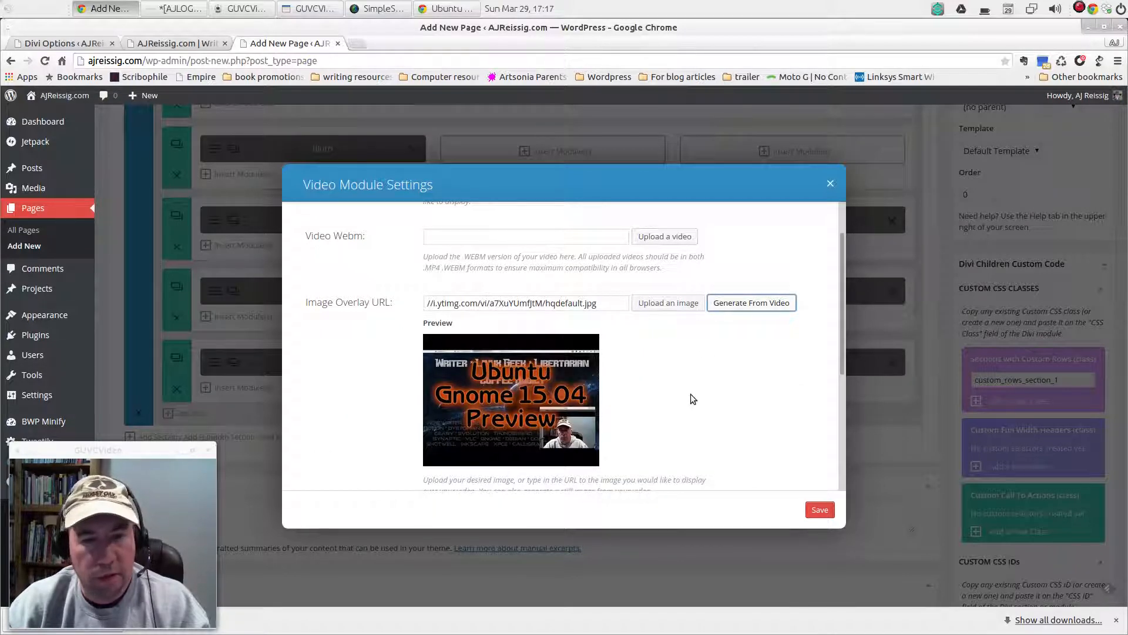
scroll(771, 410, down, 3)
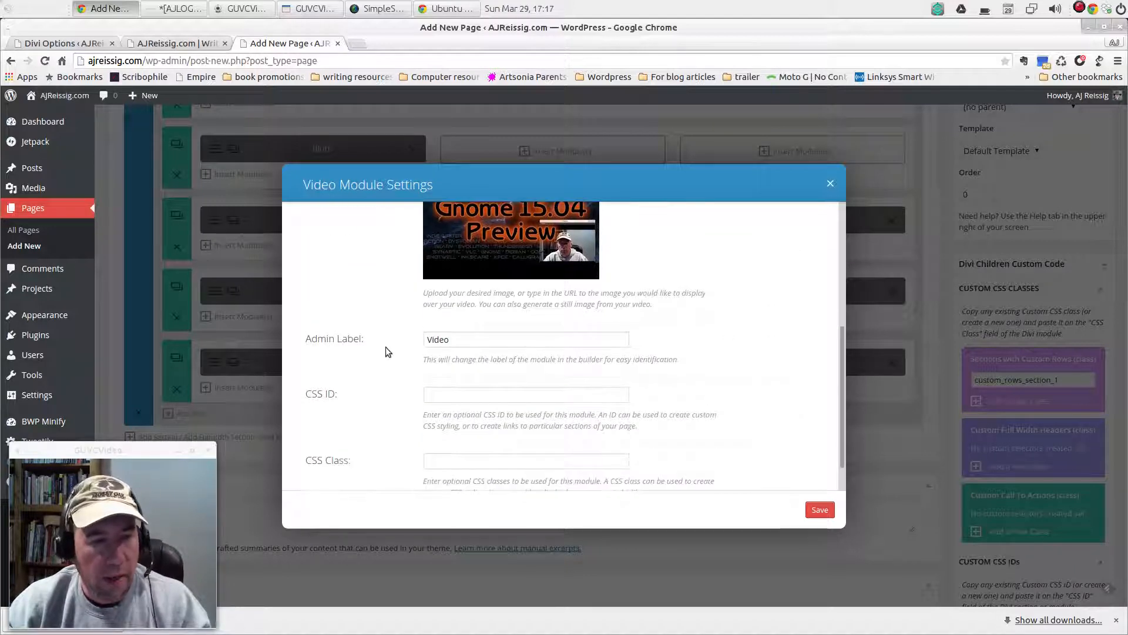
scroll(666, 445, down, 1)
click(818, 510)
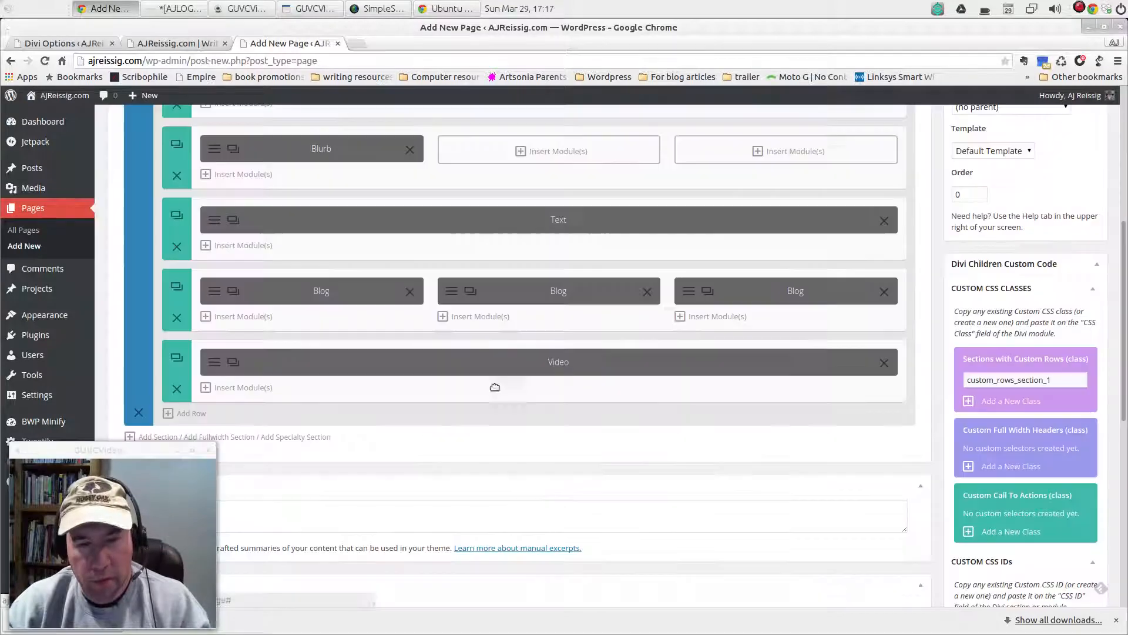
- Preview the Homepage draft, examine the full-width video beneath the blog columns, and close the preview
scroll(822, 317, up, 5)
scroll(907, 316, up, 1)
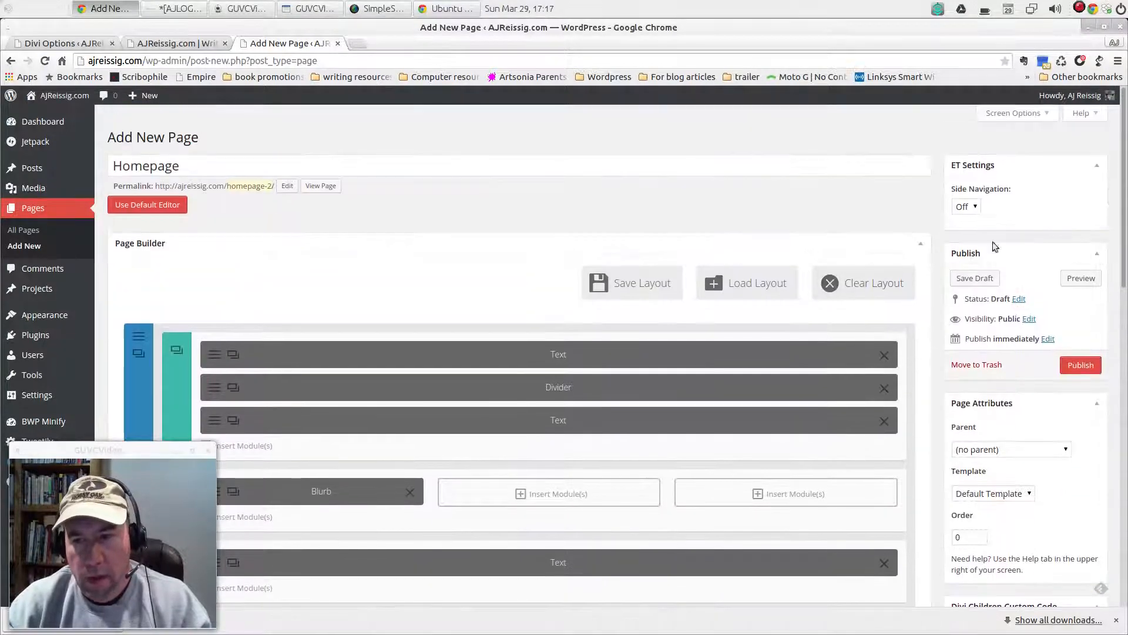
click(1081, 277)
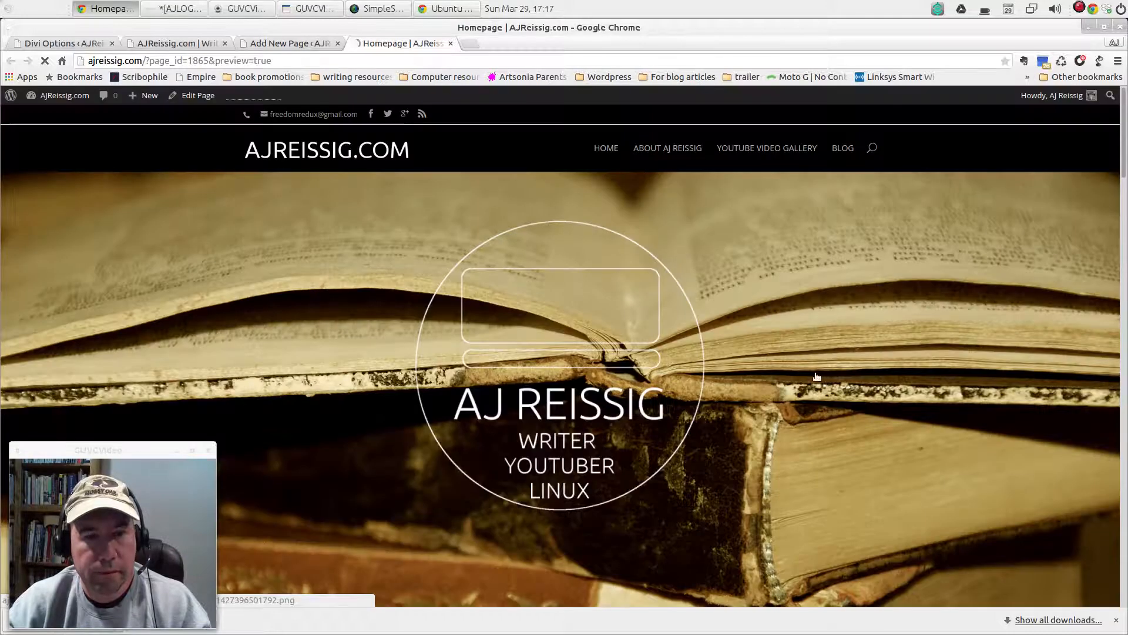
scroll(805, 375, down, 15)
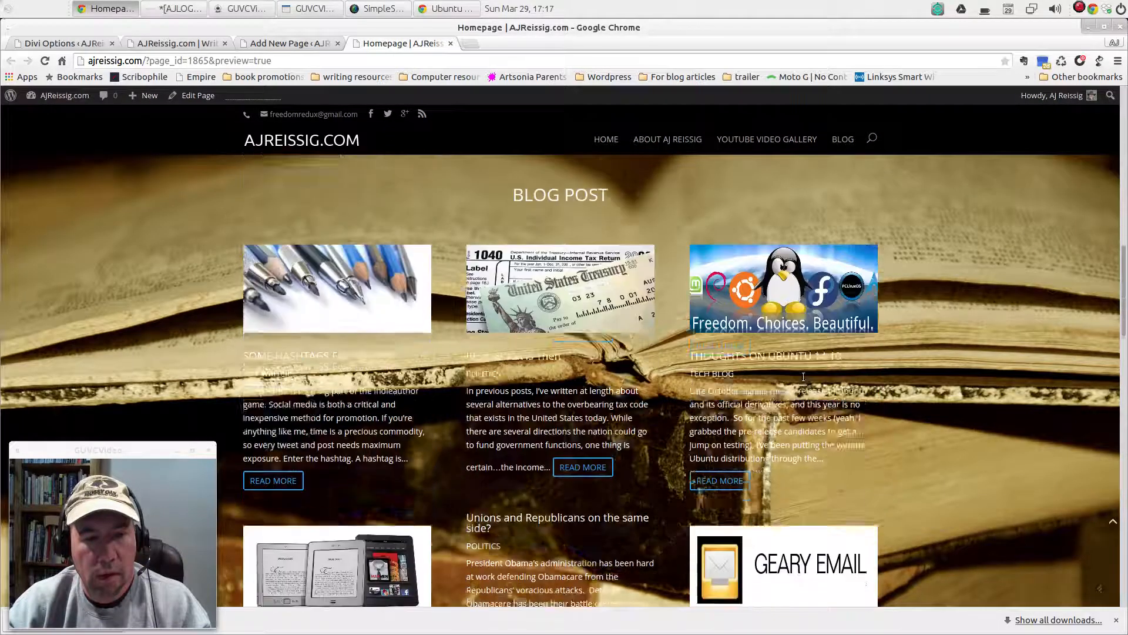
scroll(803, 376, down, 12)
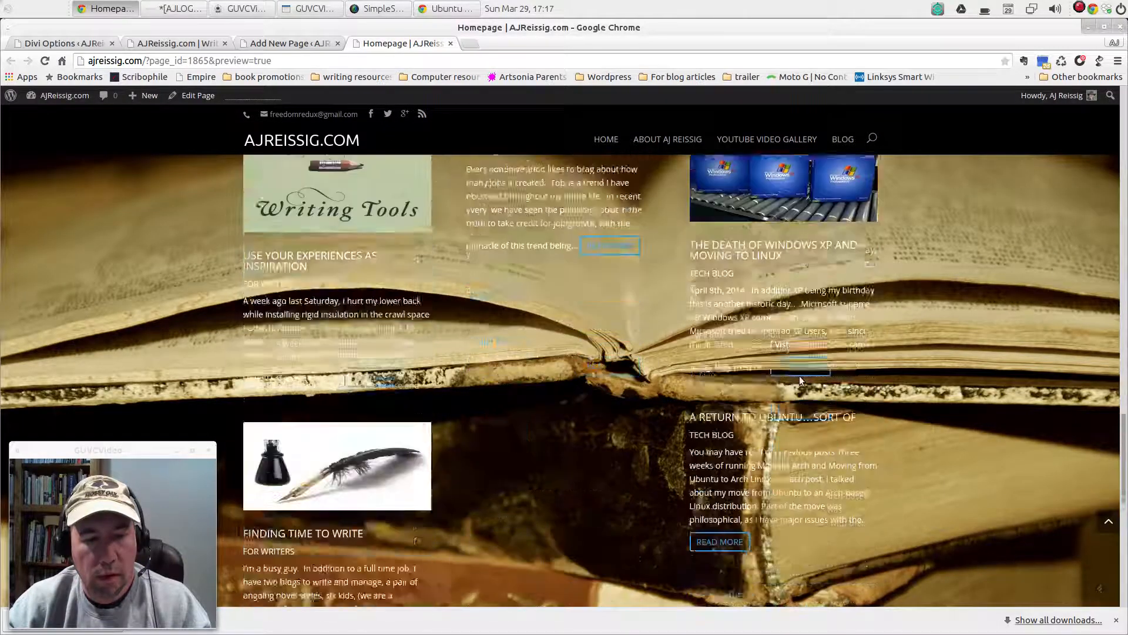
scroll(799, 379, down, 10)
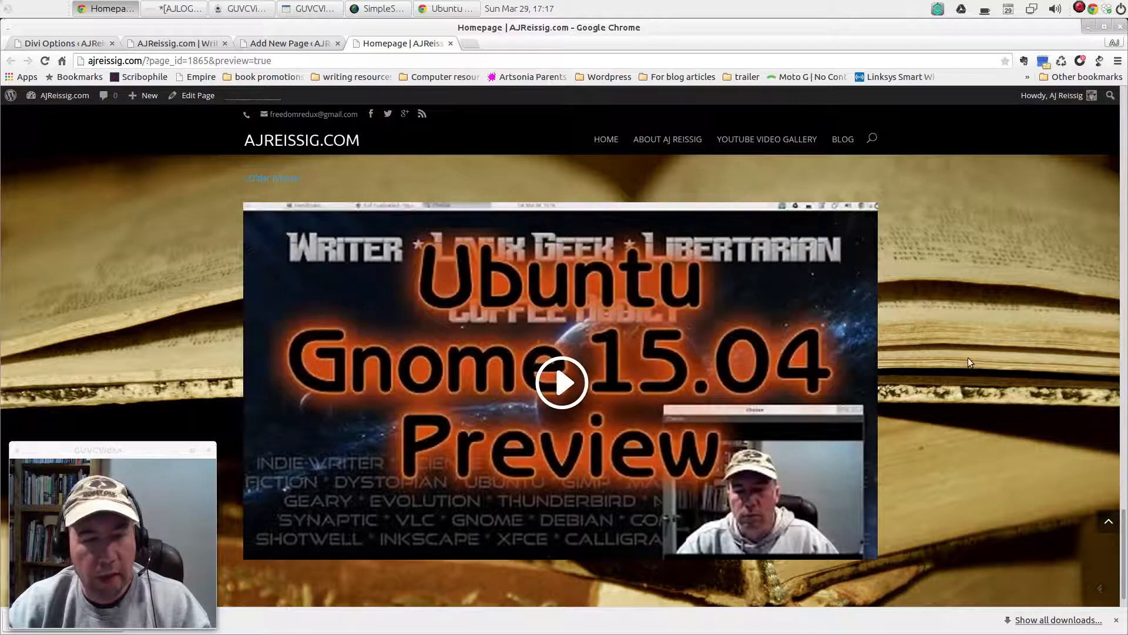
scroll(968, 362, down, 1)
scroll(968, 362, up, 6)
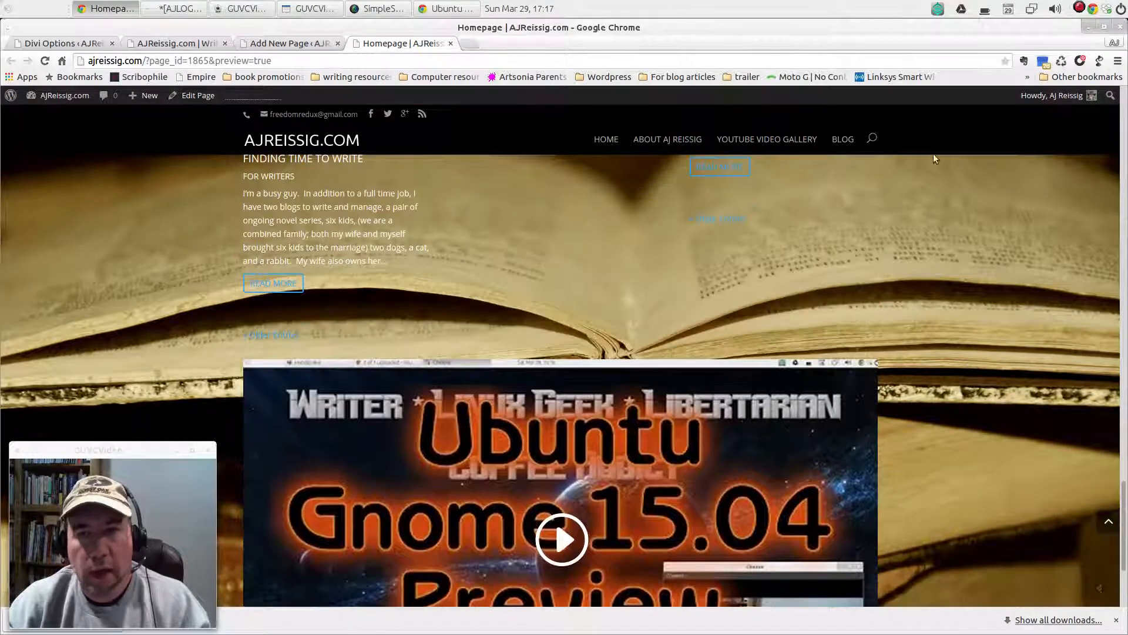
click(451, 43)
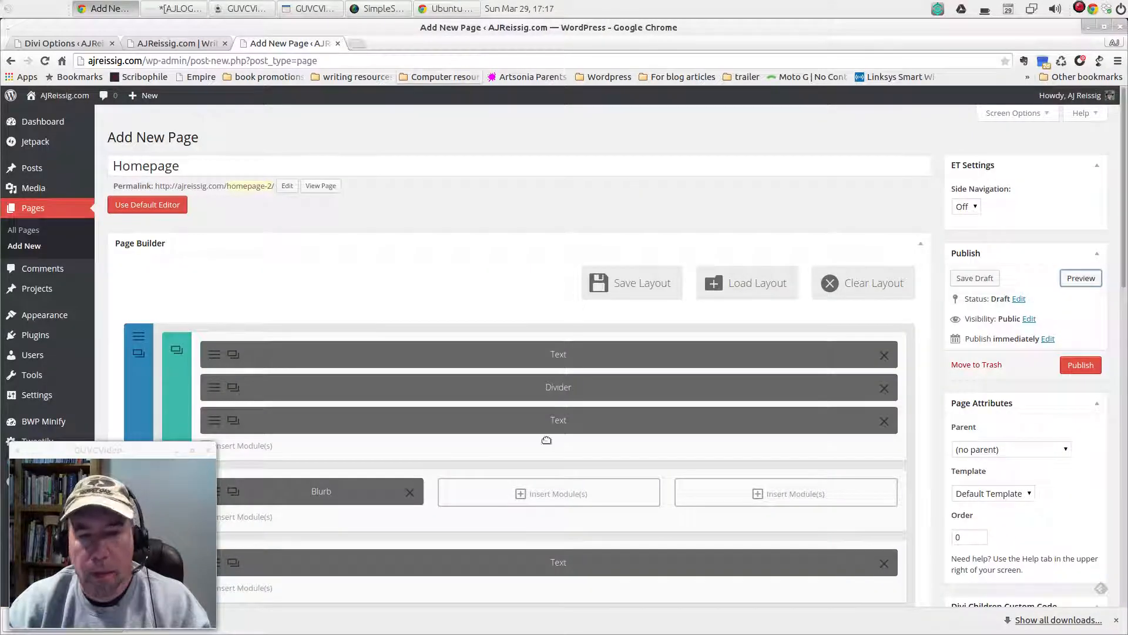
- Move the Video module beneath the first-column Blog module and place duplicates of it beneath the second- and third-column Blog modules
scroll(544, 441, down, 2)
scroll(434, 413, down, 5)
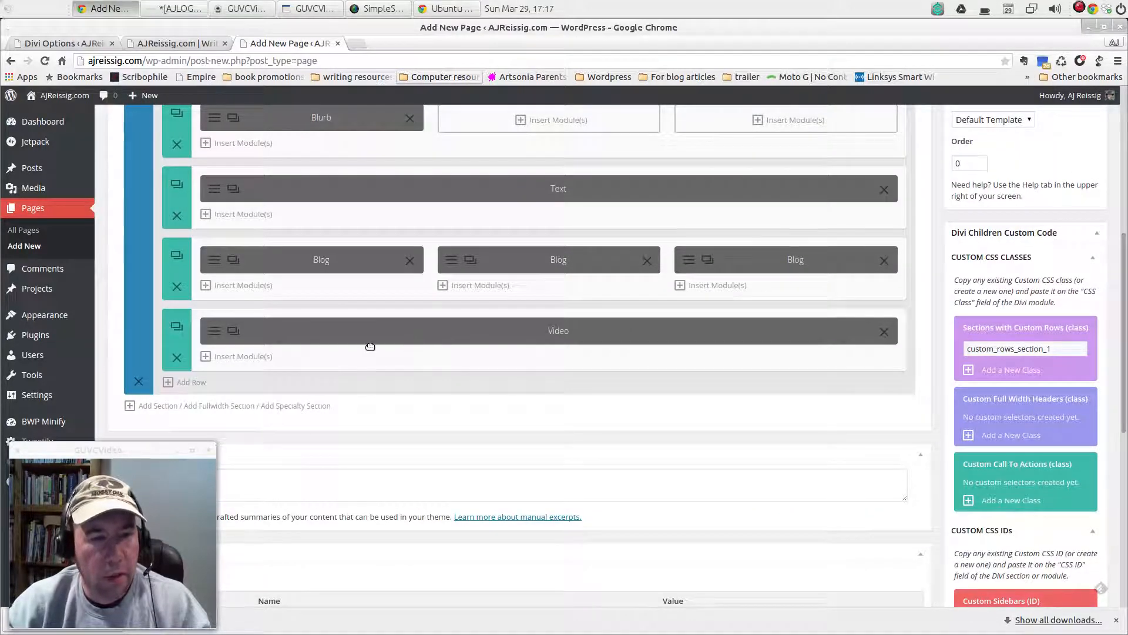
drag(456, 329, 284, 310)
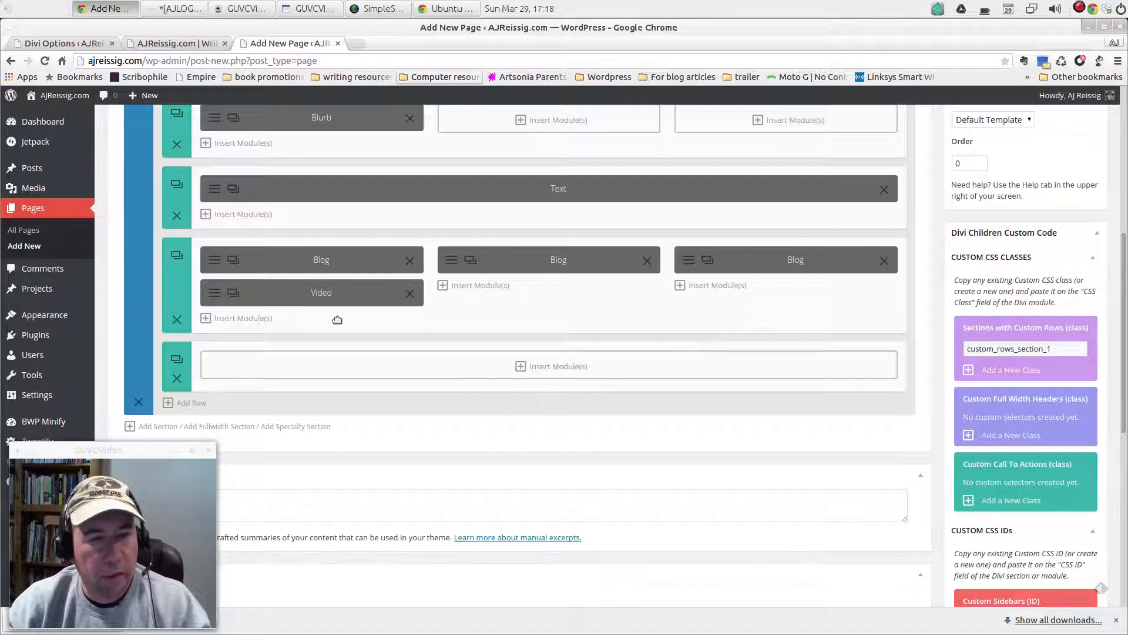
click(235, 295)
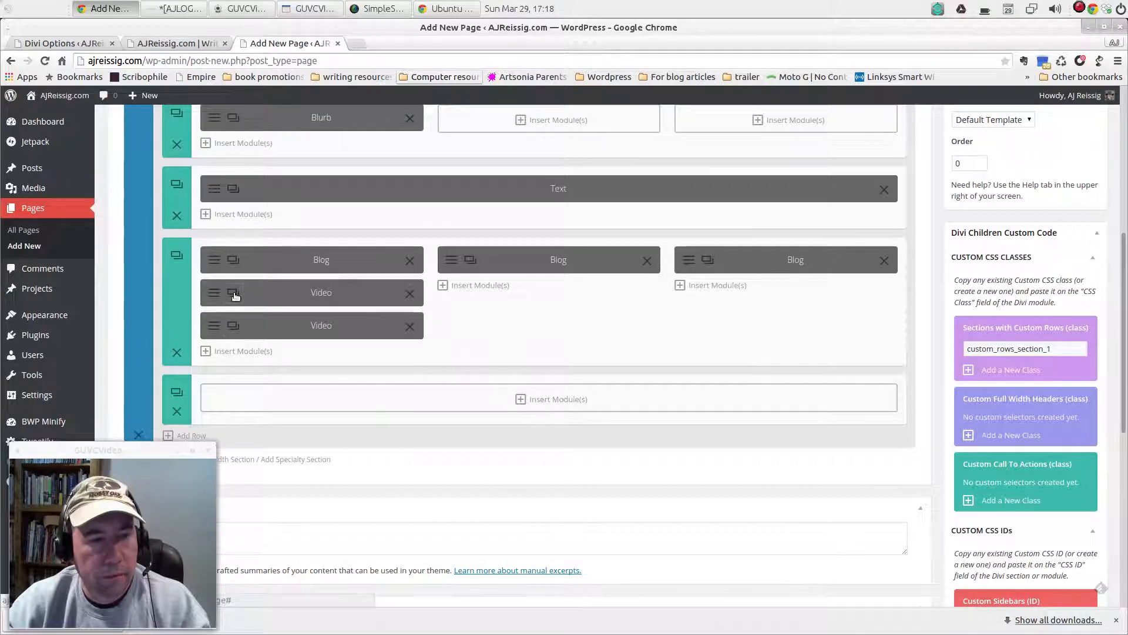
drag(285, 322, 523, 297)
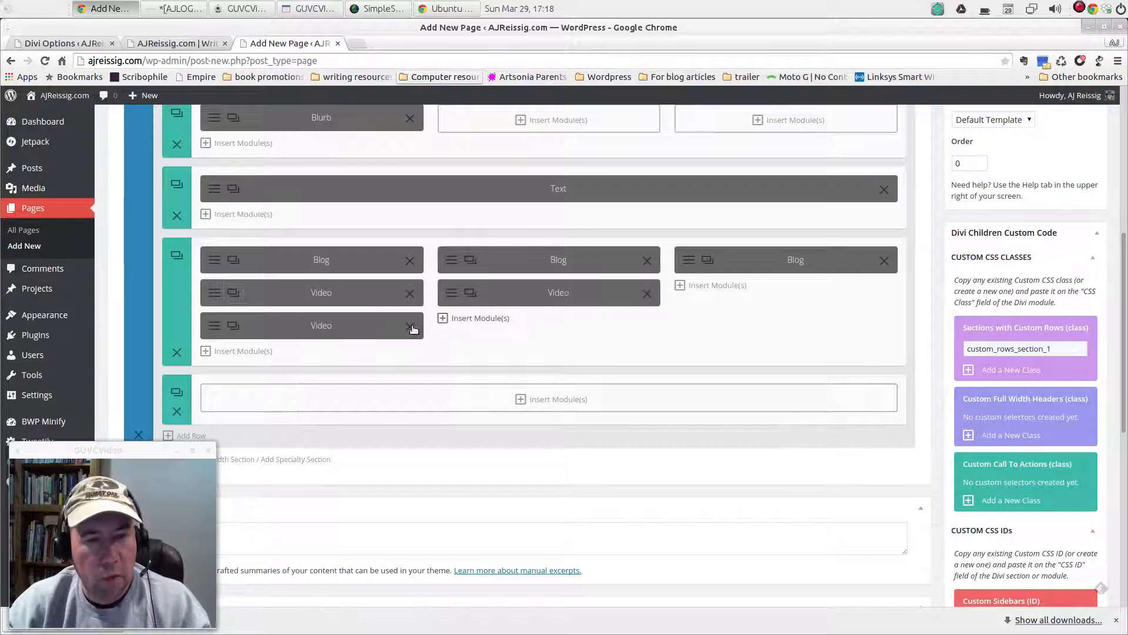
drag(347, 326, 813, 296)
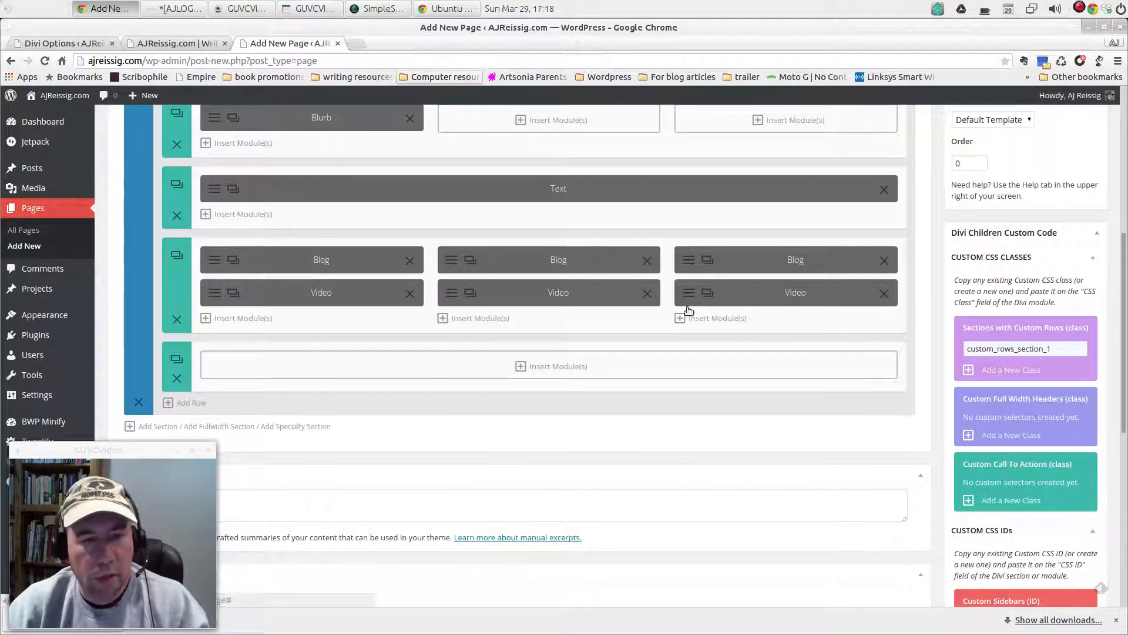
- Preview the Homepage draft, examine how the video sits beneath each of the three blog columns, and close the preview
scroll(1013, 212, up, 6)
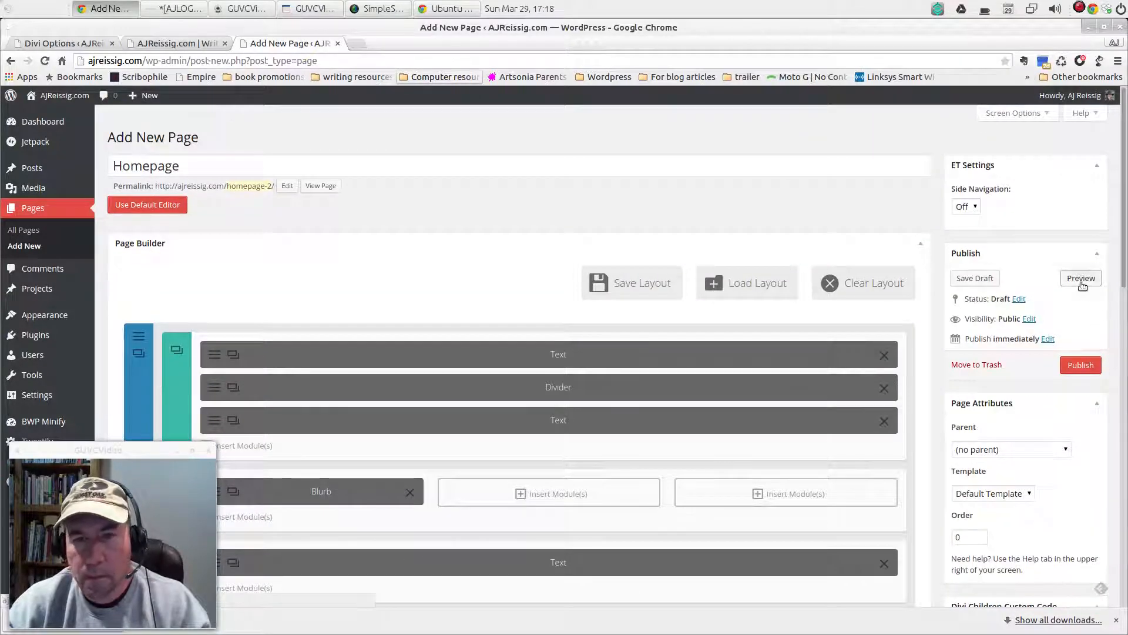
click(1082, 278)
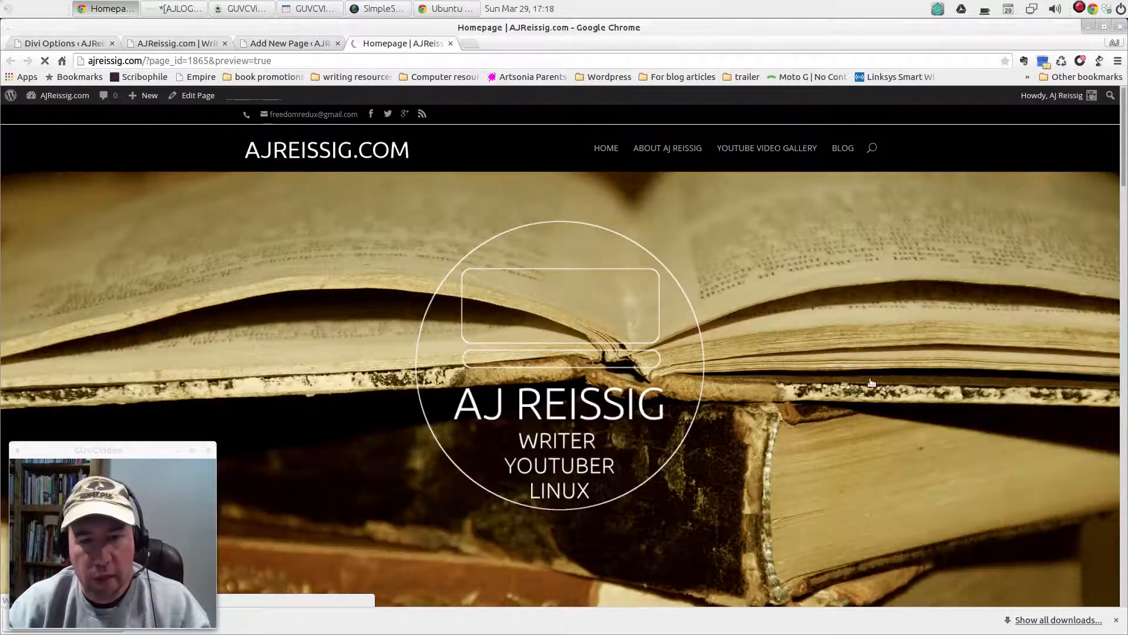
scroll(863, 380, down, 15)
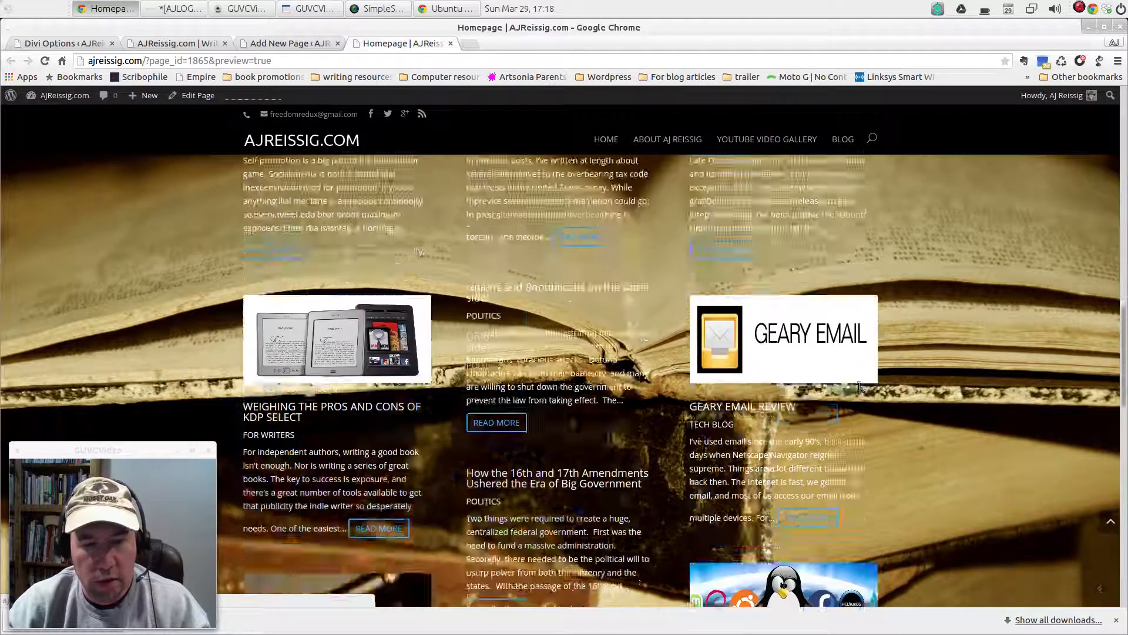
scroll(850, 364, down, 10)
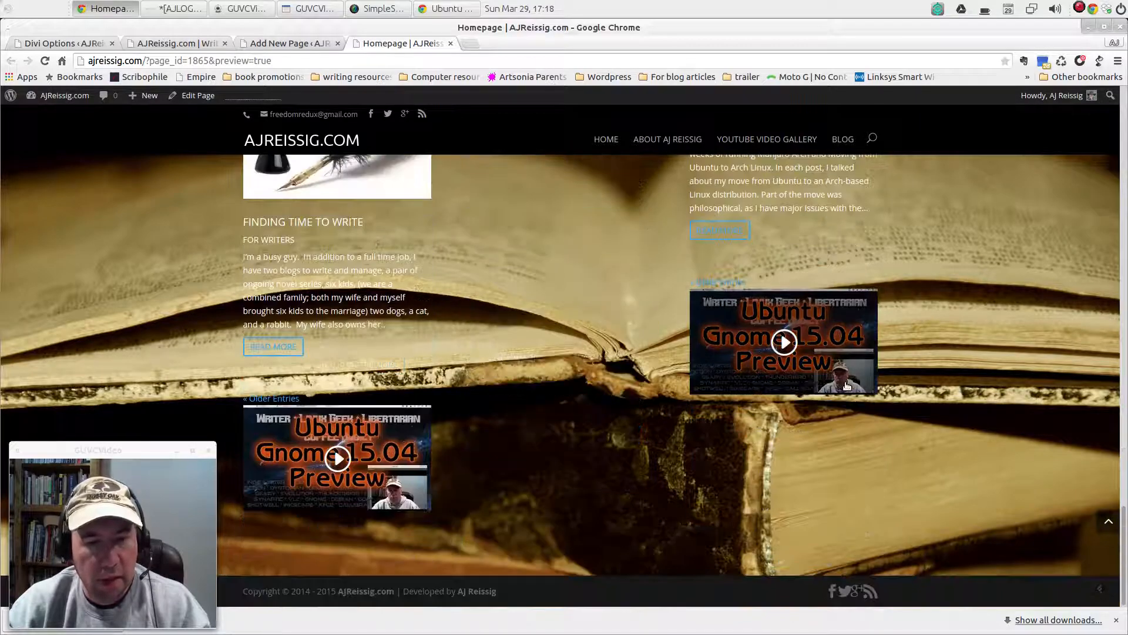
scroll(646, 450, up, 4)
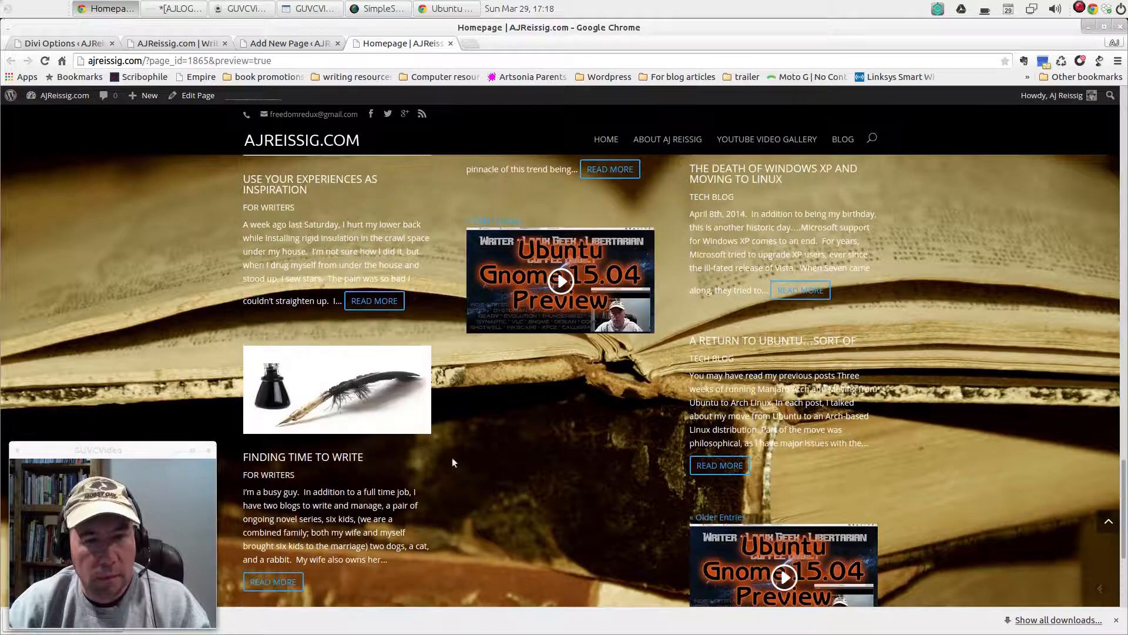
scroll(654, 565, down, 2)
scroll(591, 500, up, 4)
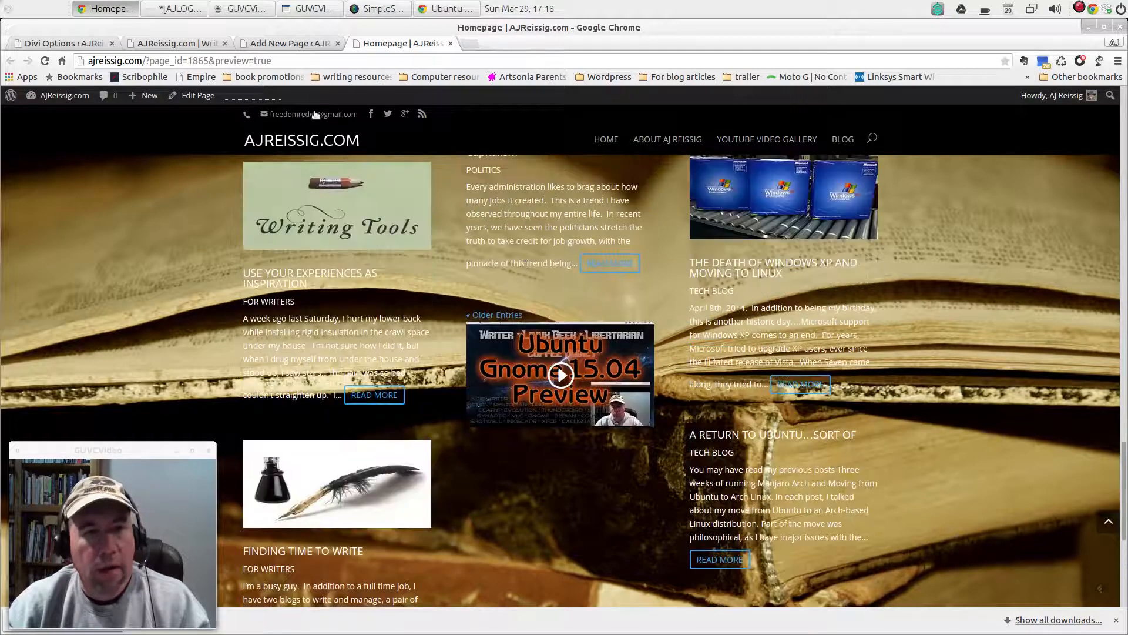
click(451, 43)
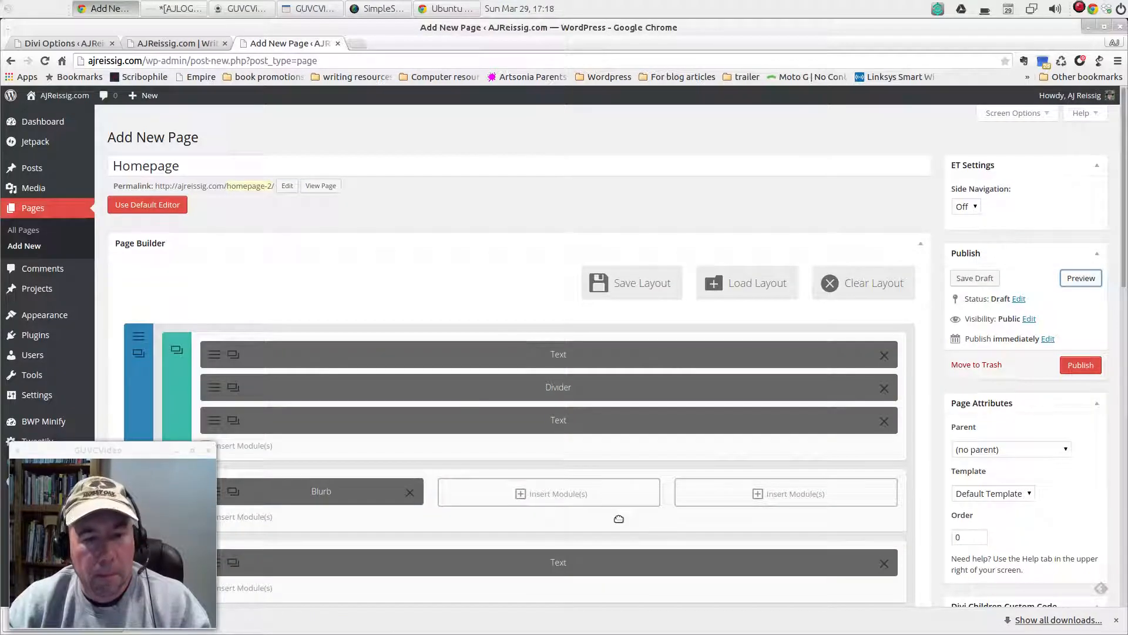
- Delete the Video modules beneath the first- and second-column Blog modules
scroll(600, 518, down, 5)
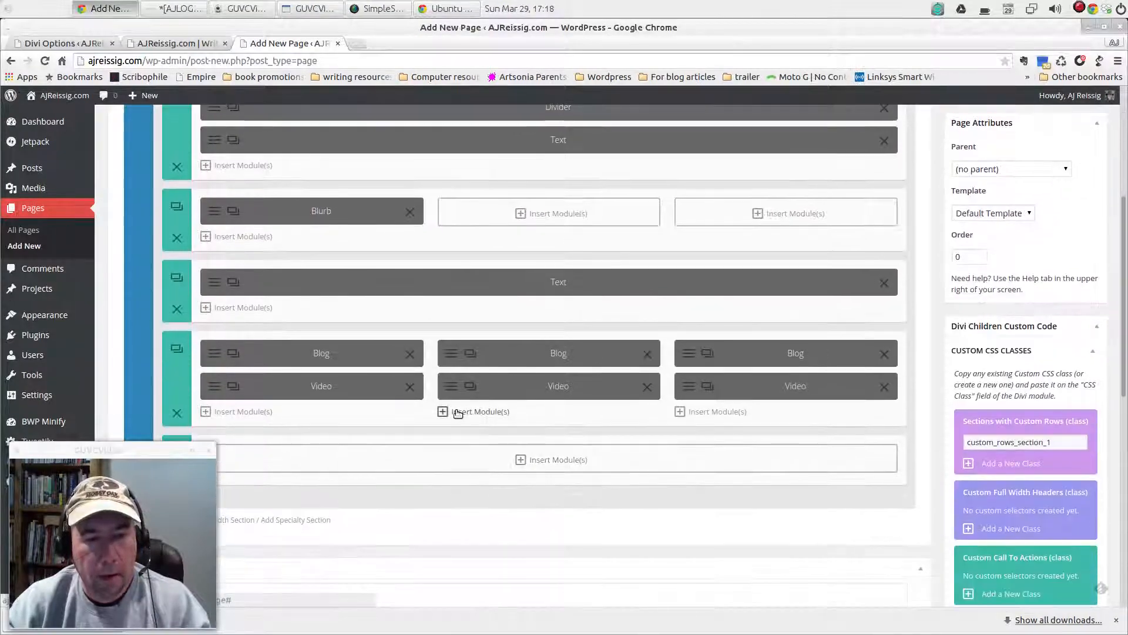
click(410, 391)
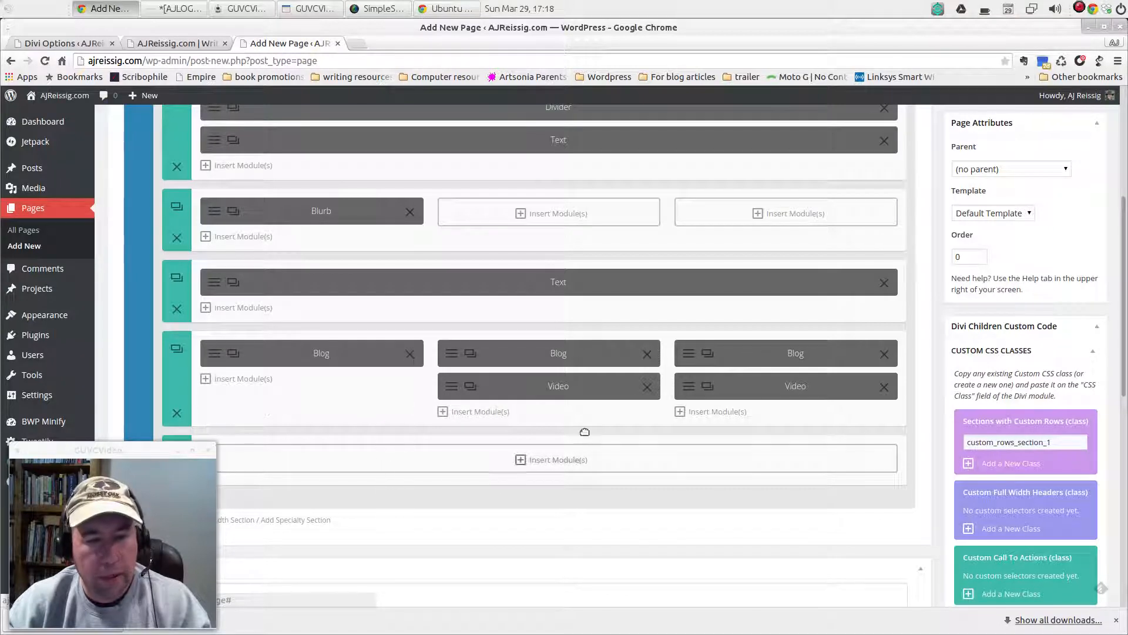
click(647, 387)
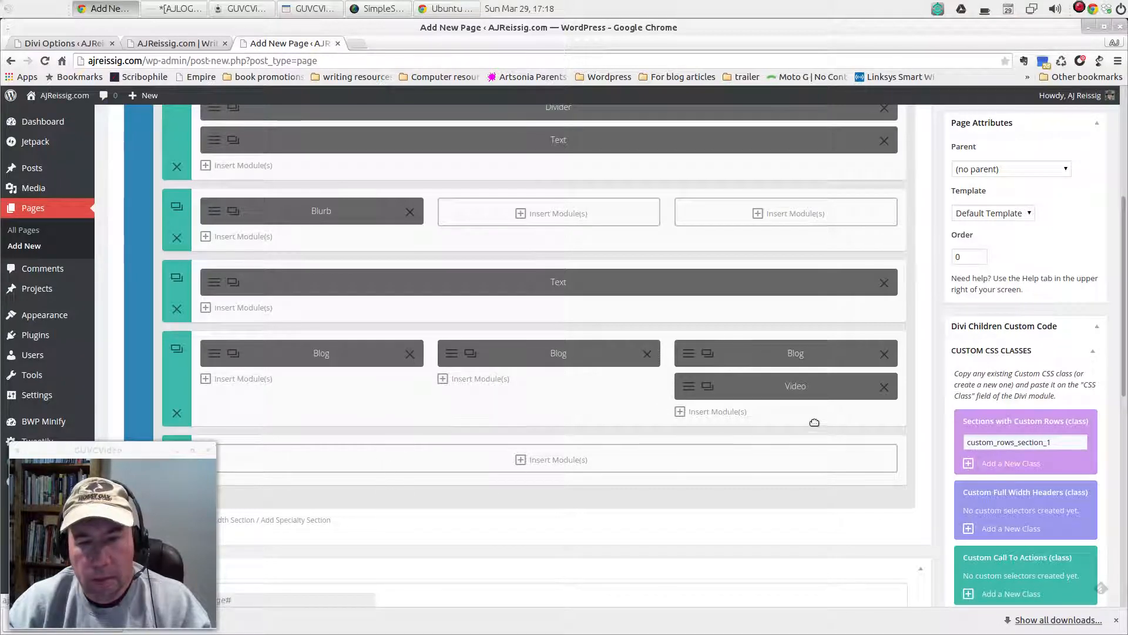
- Delete the remaining Video module beneath the third-column Blog module
click(884, 388)
scroll(493, 292, up, 3)
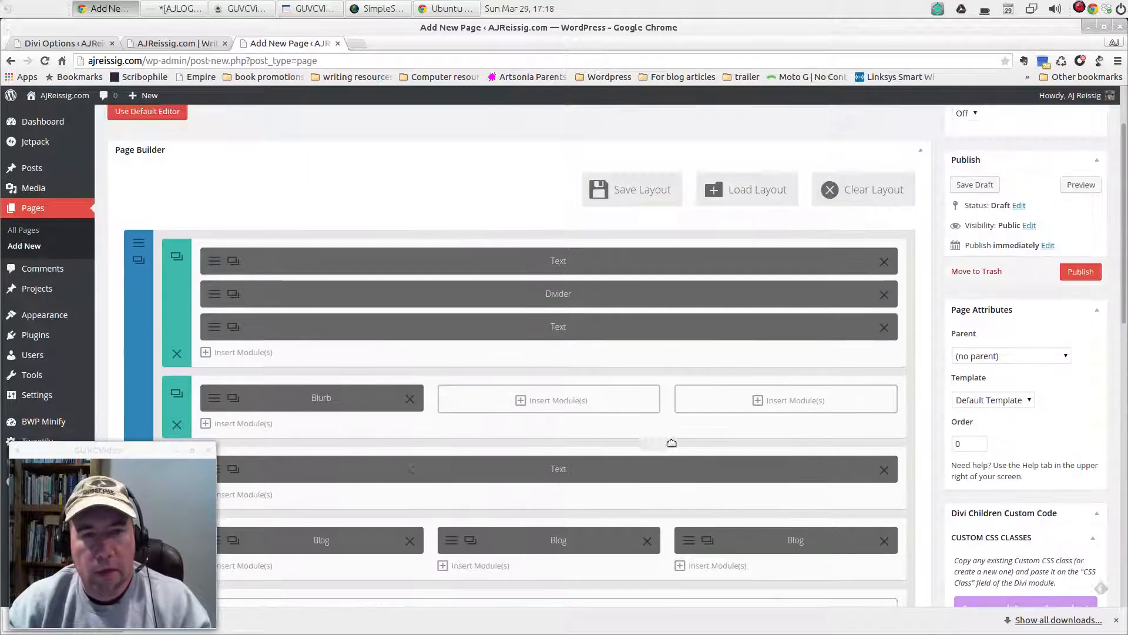
drag(1122, 270, 1091, 218)
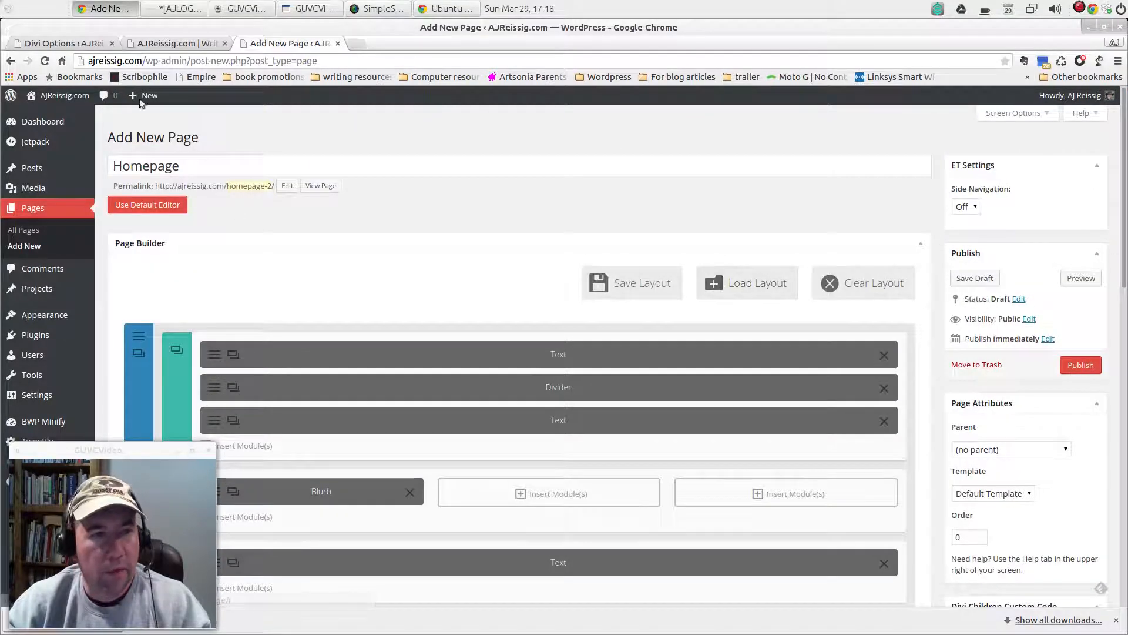
- Examine the Latest YouTube Videos section on the live AJReissig.com home page, including its main player and thumbnail row
click(164, 44)
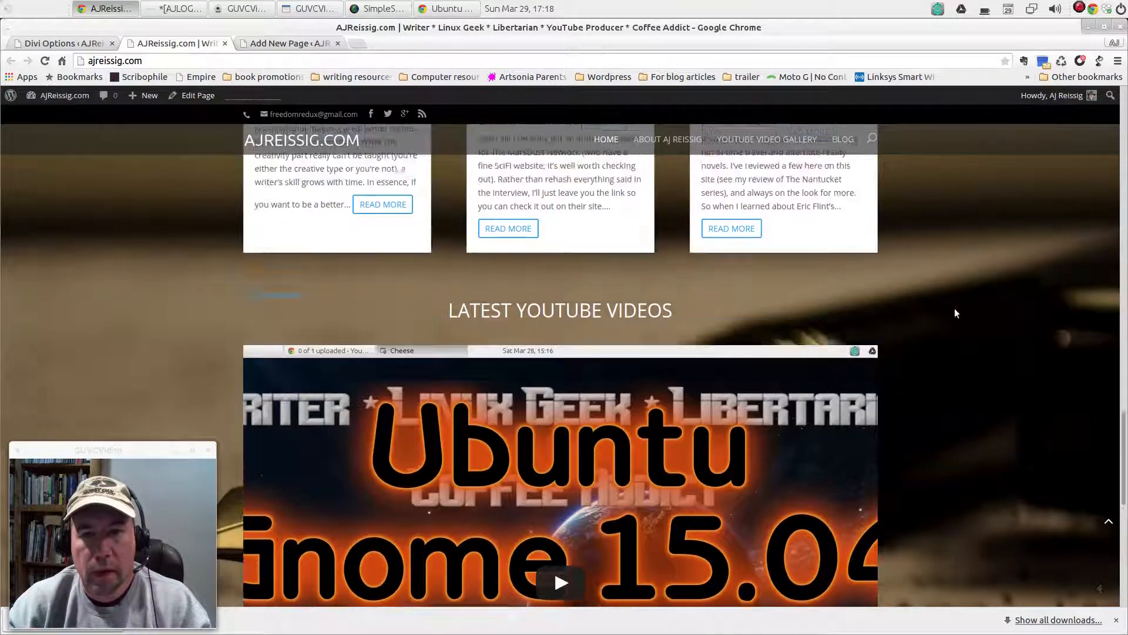
scroll(954, 308, up, 4)
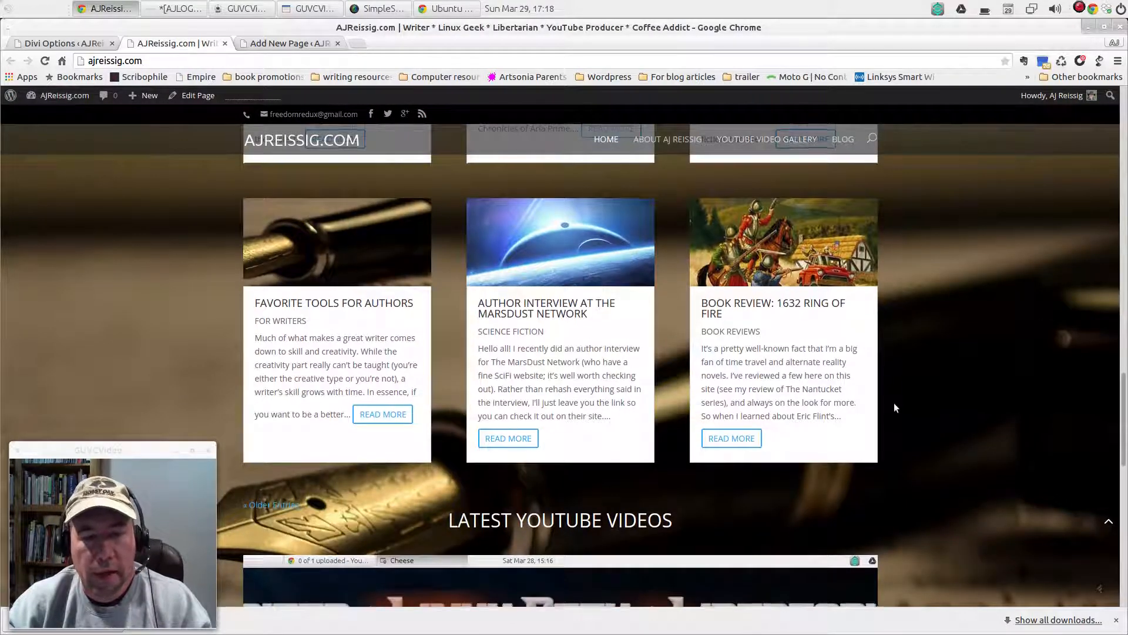
scroll(894, 404, down, 2)
scroll(848, 490, down, 6)
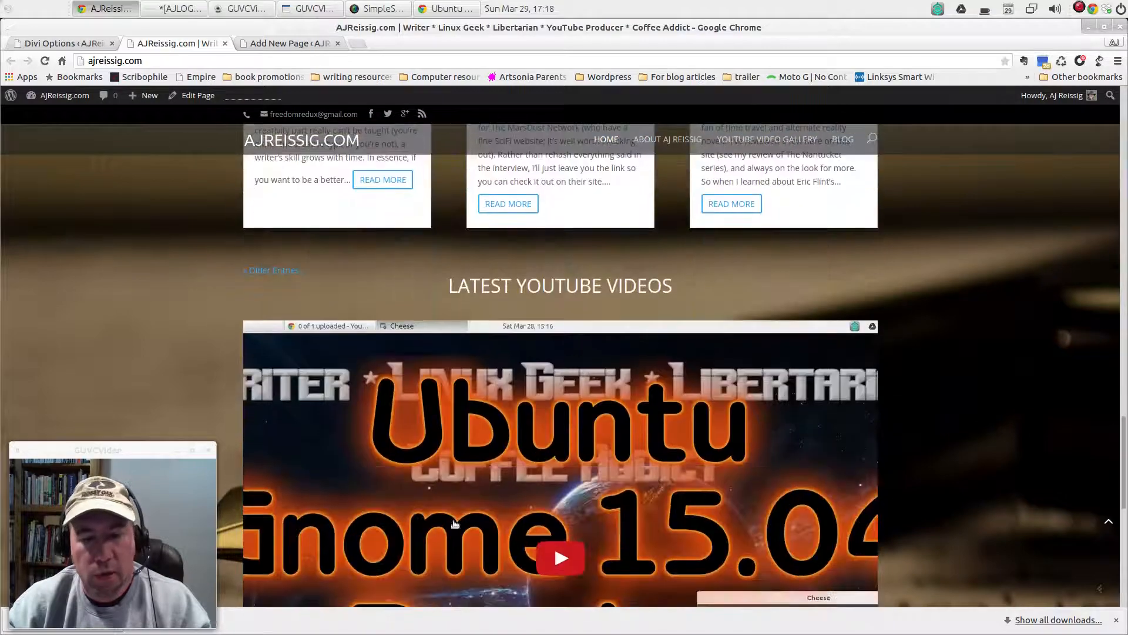
scroll(548, 398, down, 4)
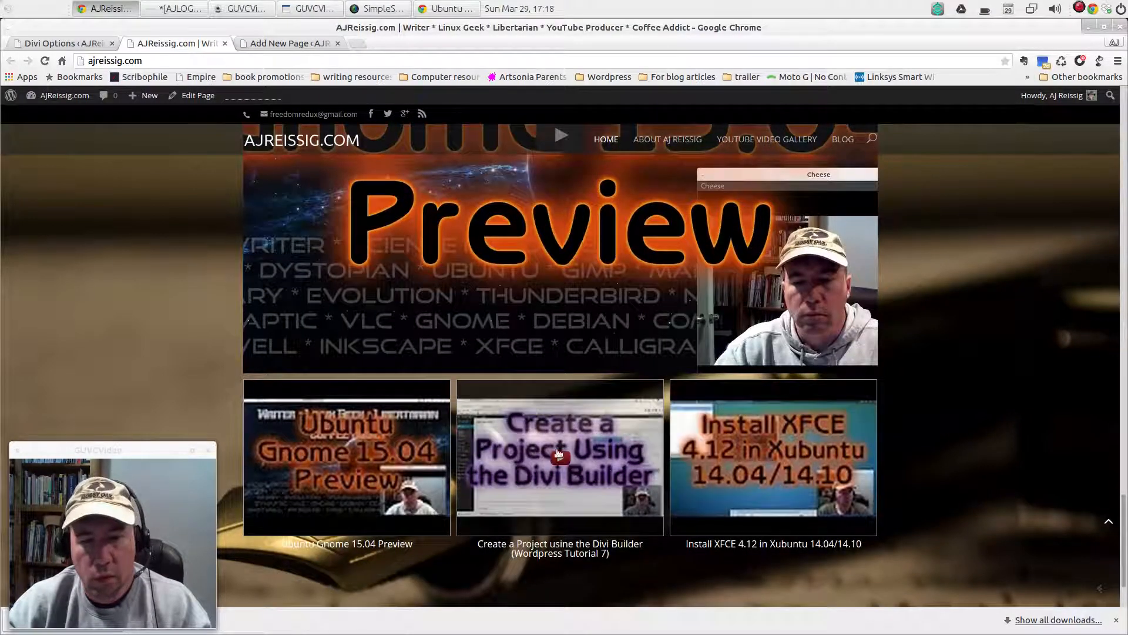
scroll(803, 389, up, 3)
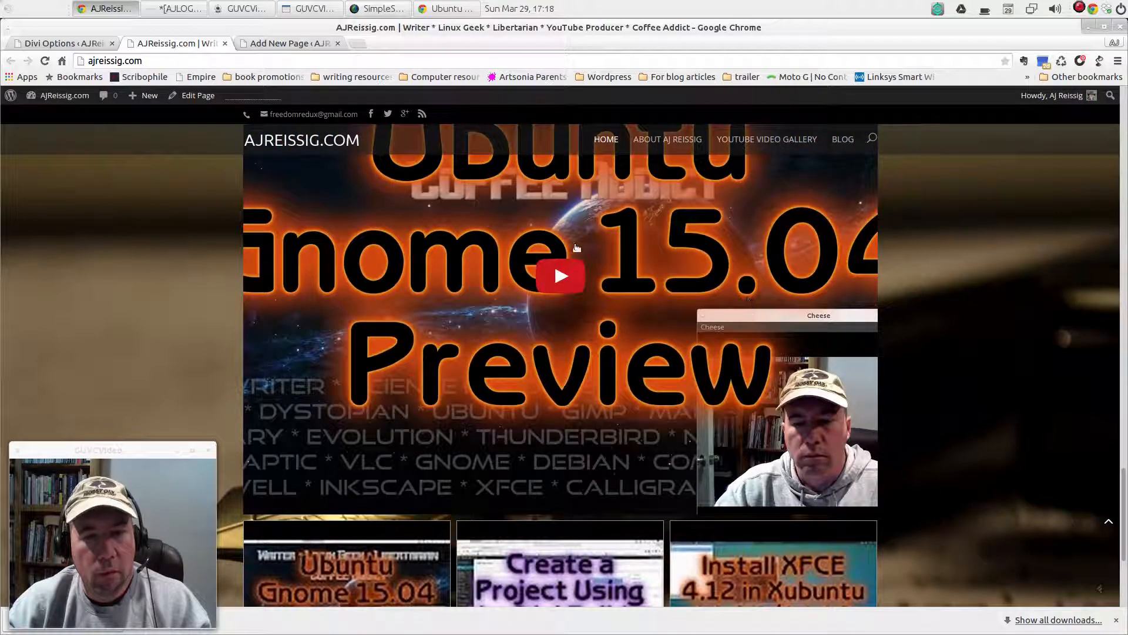
- Play and pause the main video in the gallery, and do the same with the Install XFCE 4.12 video from its thumbnail
click(561, 276)
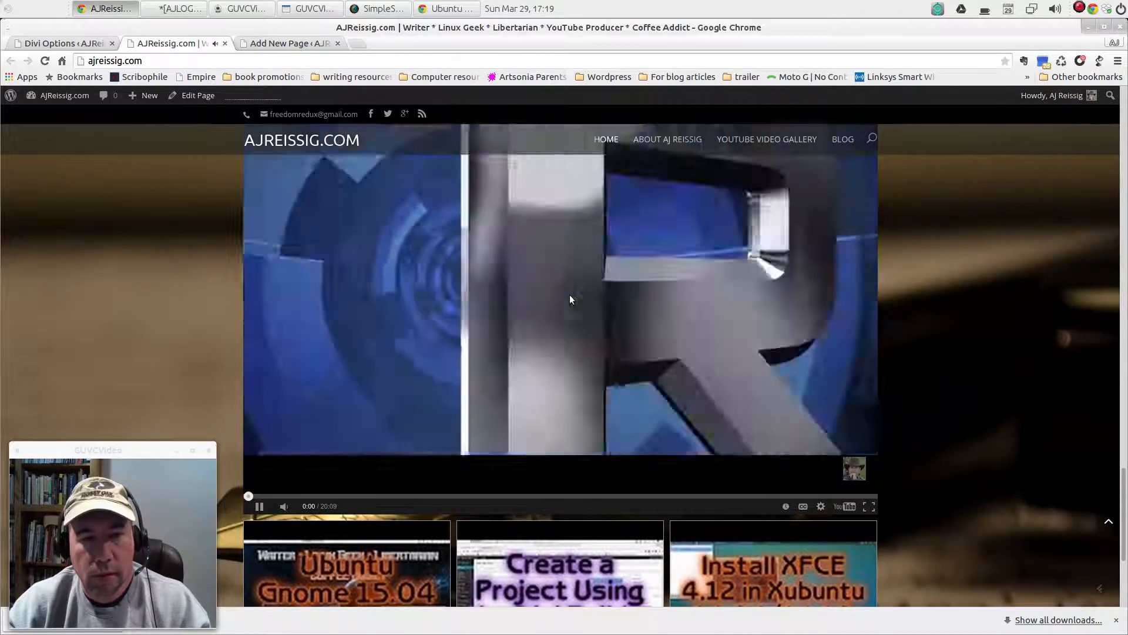
click(561, 288)
scroll(576, 473, down, 2)
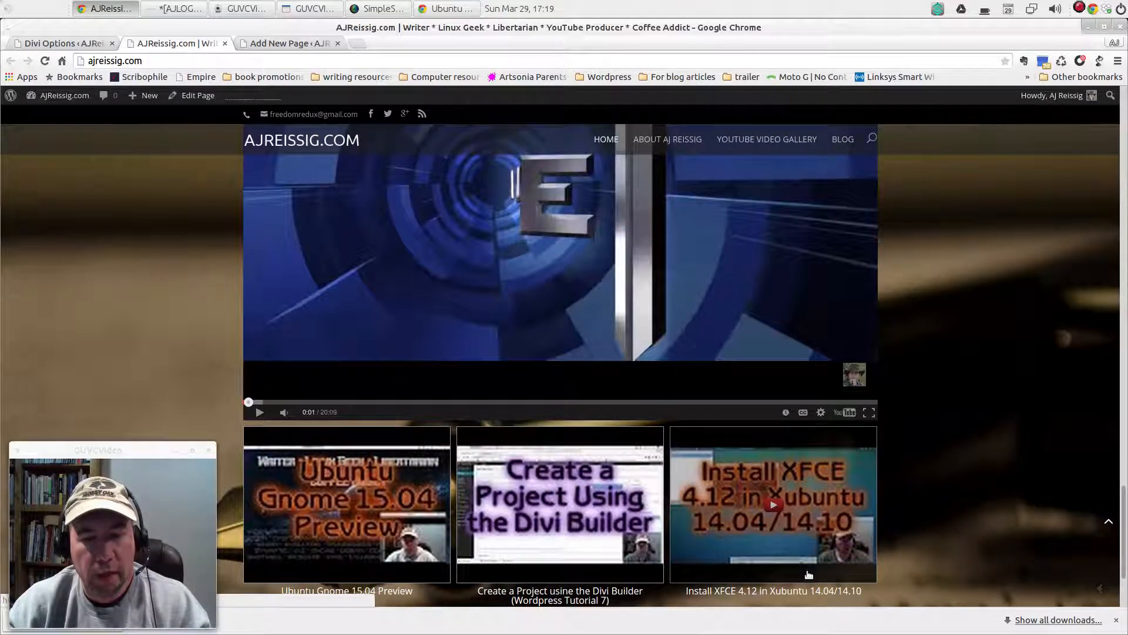
click(729, 500)
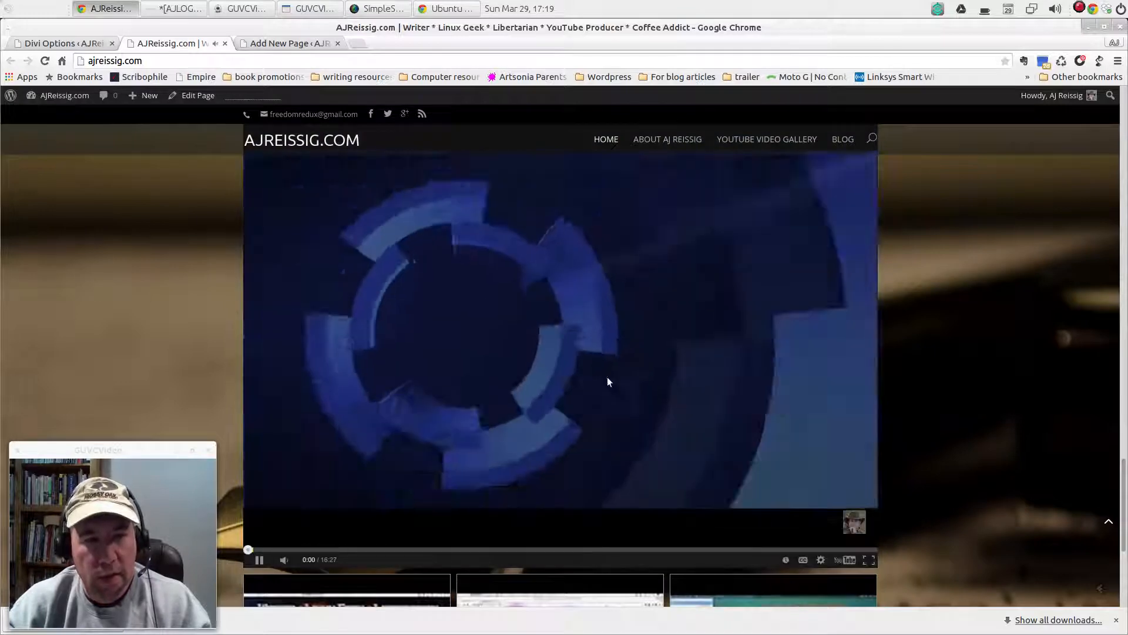
click(651, 372)
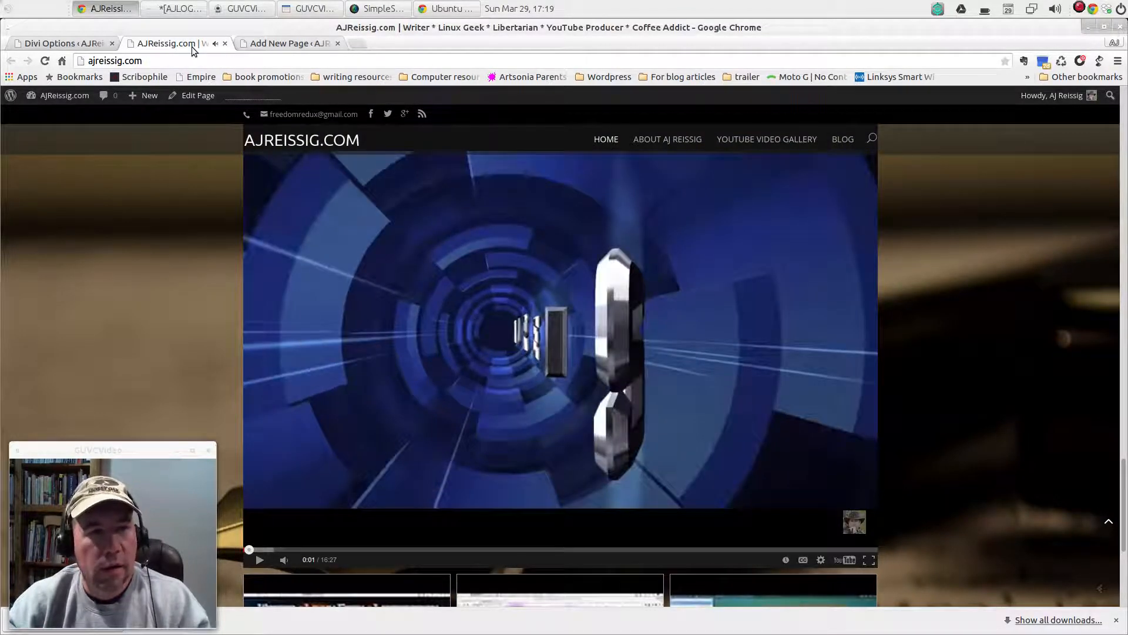
- From the Divi Options page, open the list of installed WordPress plugins in a new browser tab
click(88, 43)
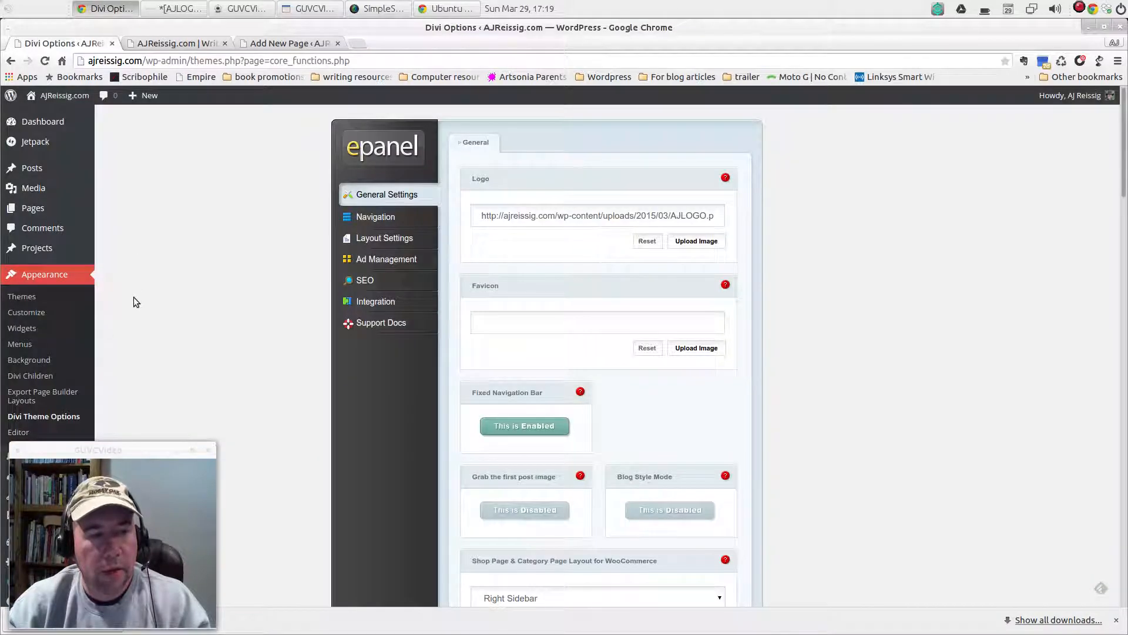
scroll(167, 328, down, 4)
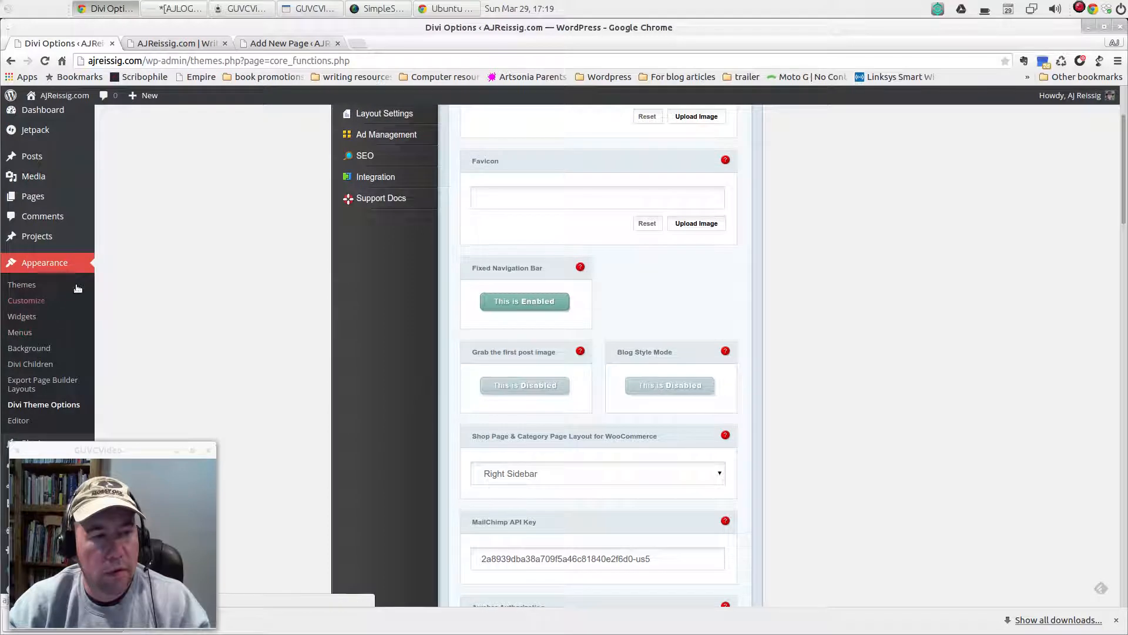
drag(95, 447, 235, 438)
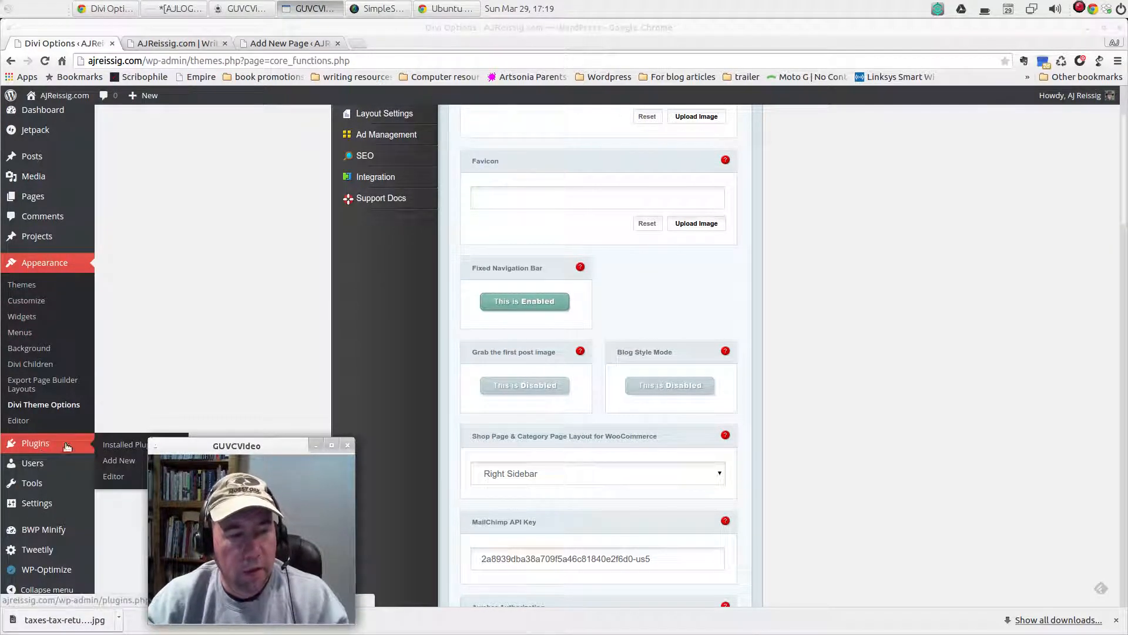
right_click(124, 445)
click(154, 453)
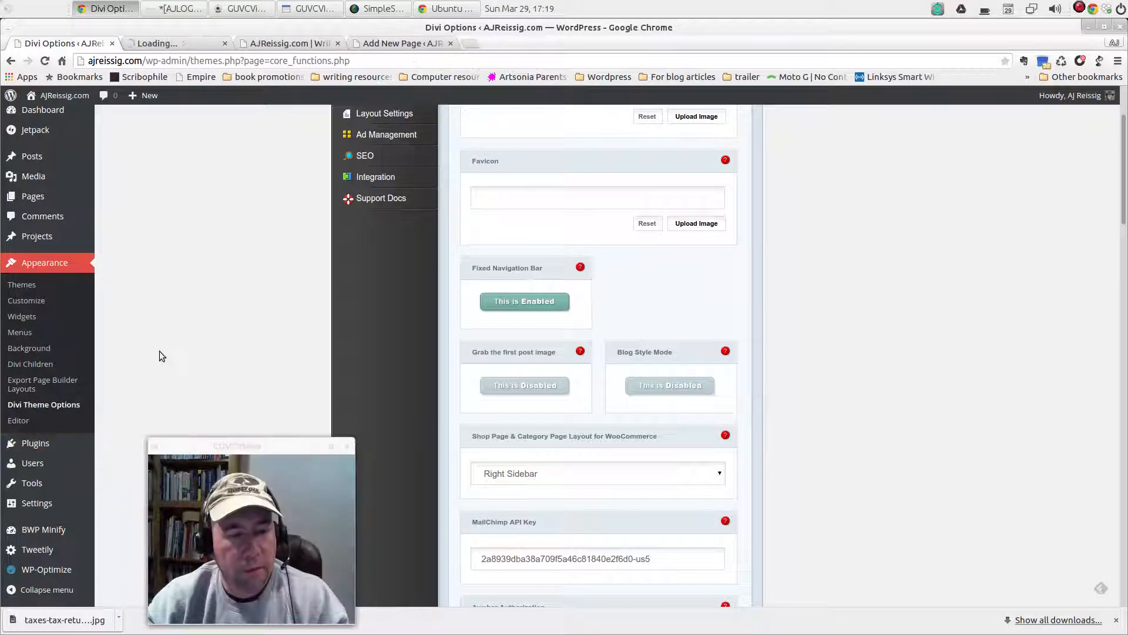
drag(206, 444, 92, 433)
click(185, 44)
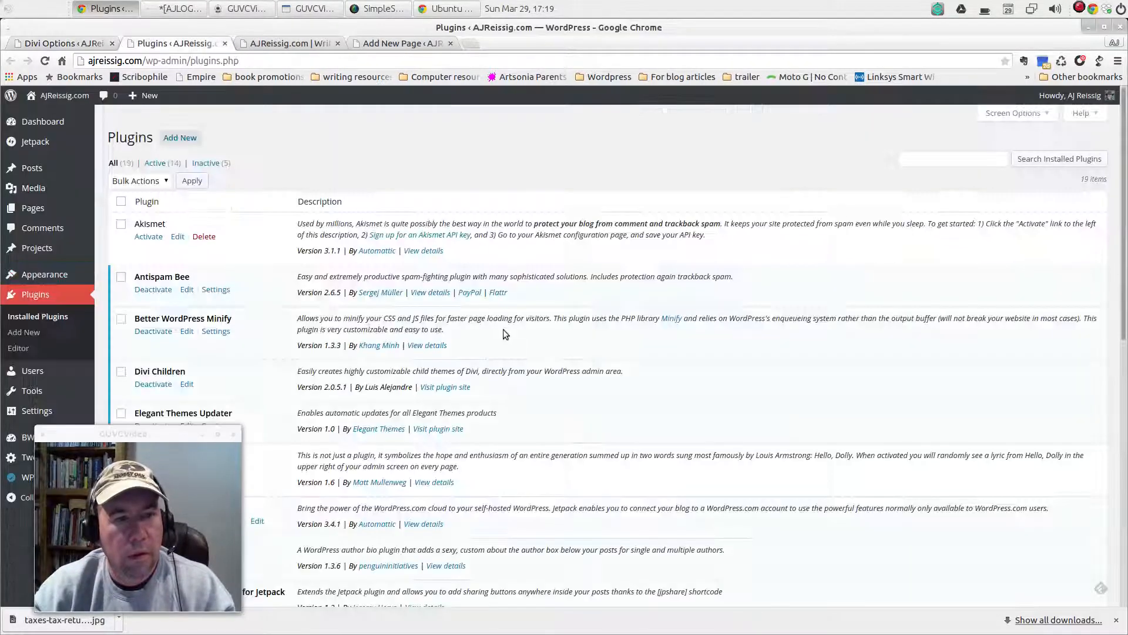
- Look through the installed plugins down to the Youtube Channel Gallery entry
scroll(350, 340, down, 12)
scroll(173, 422, up, 4)
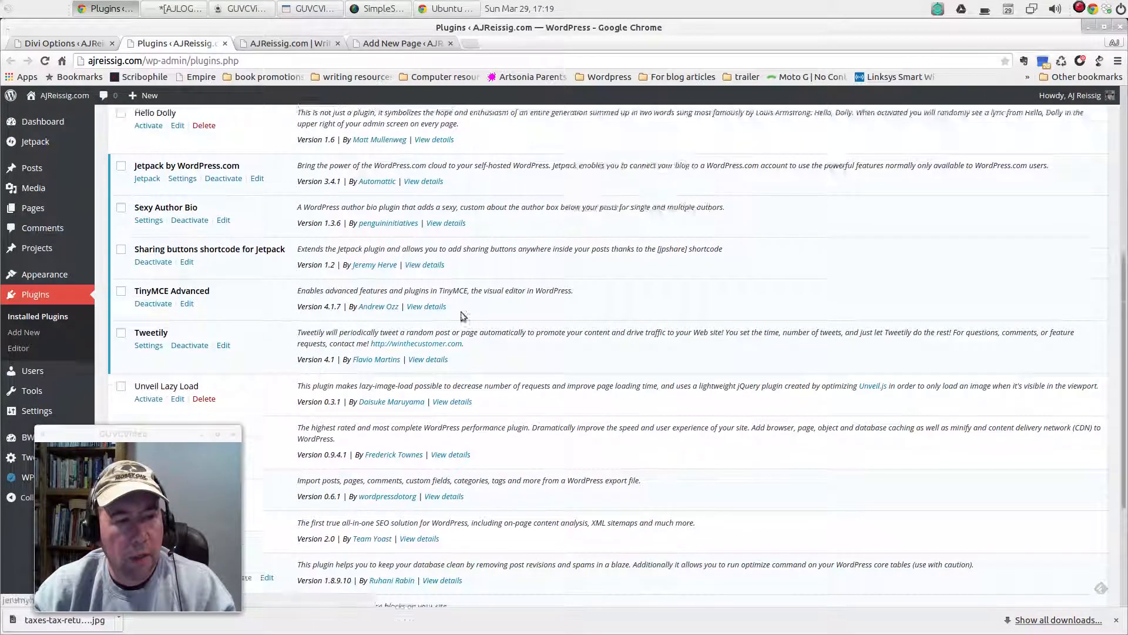
drag(156, 434, 1127, 203)
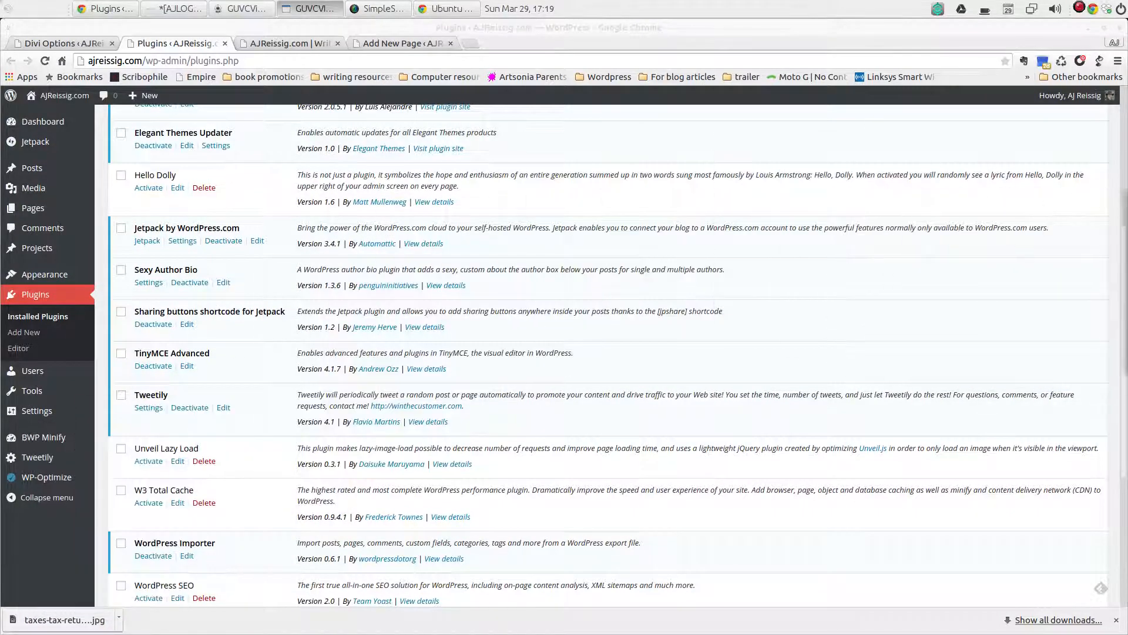
scroll(515, 505, down, 5)
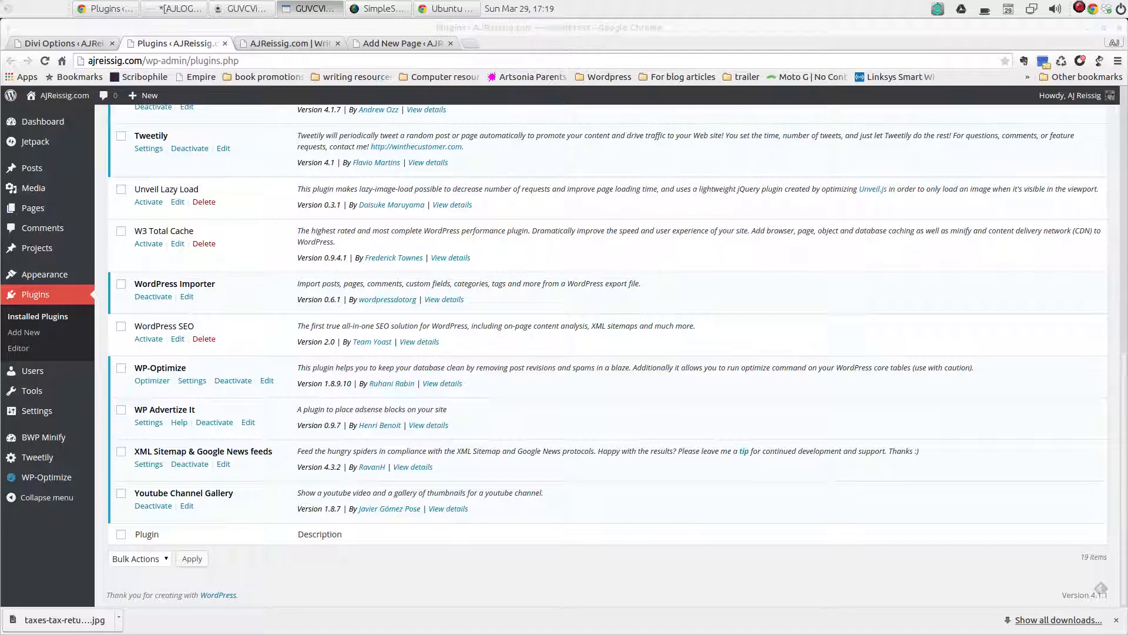
drag(818, 219, 97, 453)
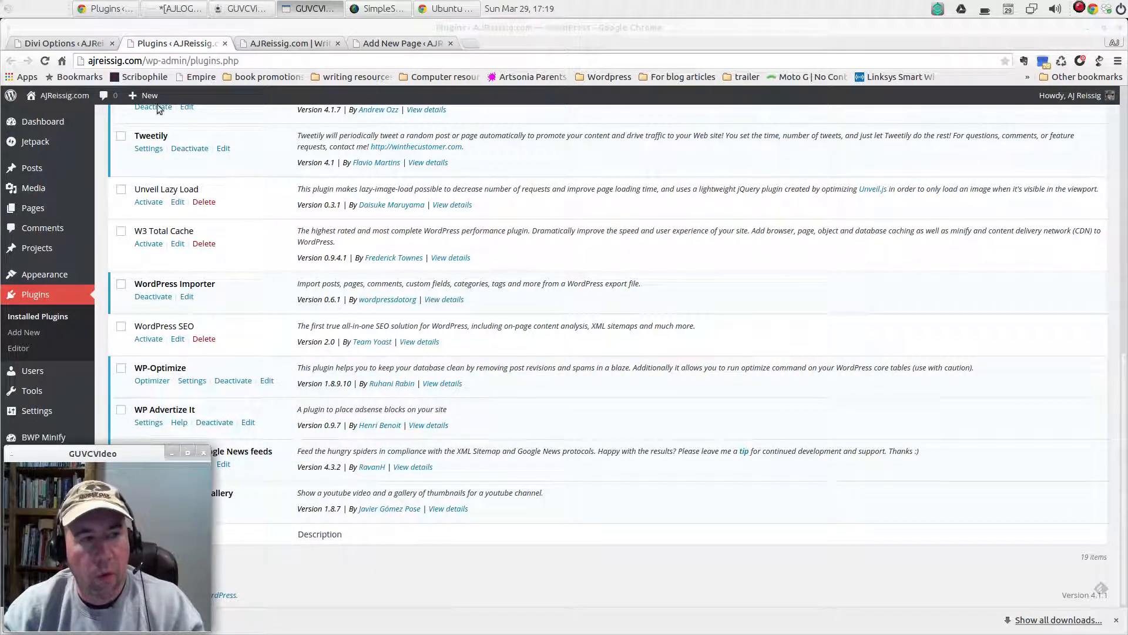
- Return to the Homepage draft and insert a Text module in the empty full-width row beneath the Blog columns
click(76, 47)
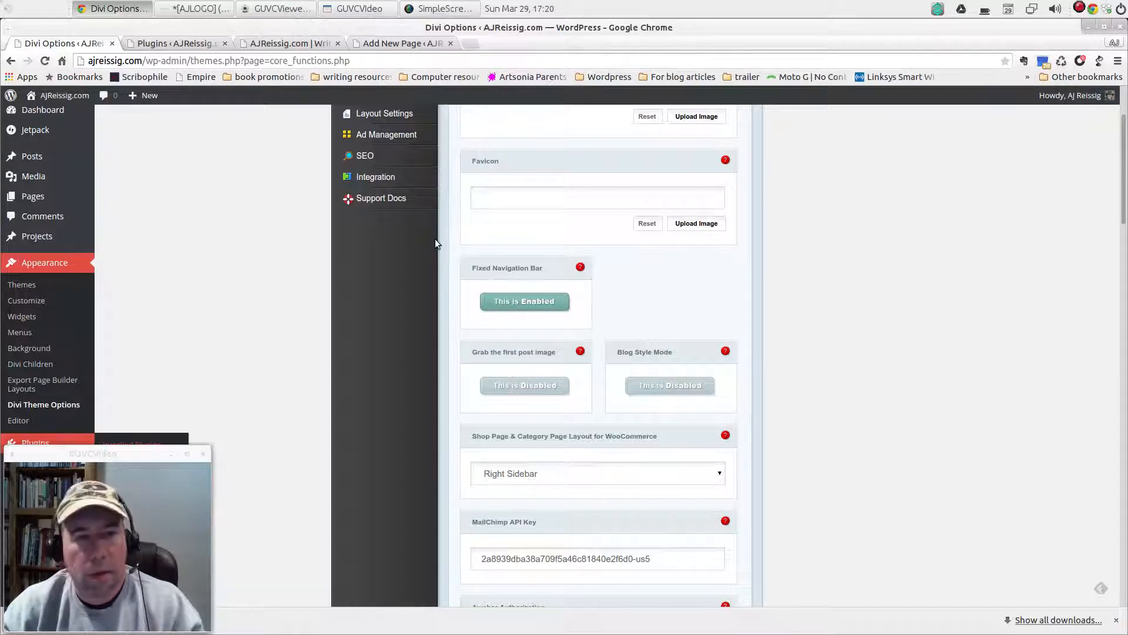
click(378, 47)
scroll(578, 412, down, 5)
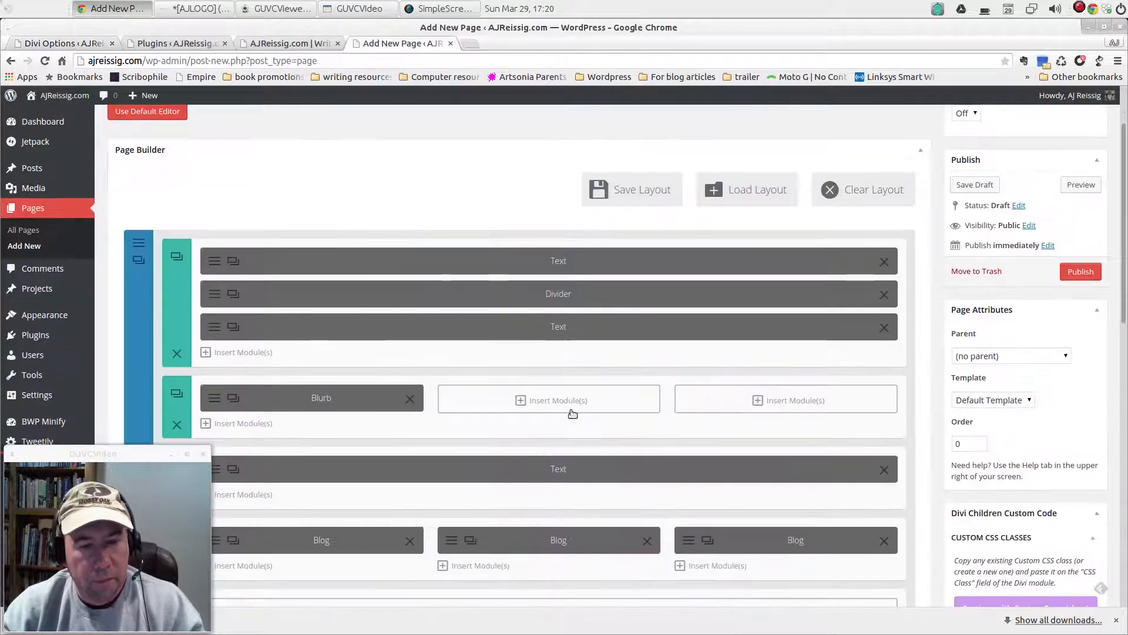
scroll(578, 412, down, 3)
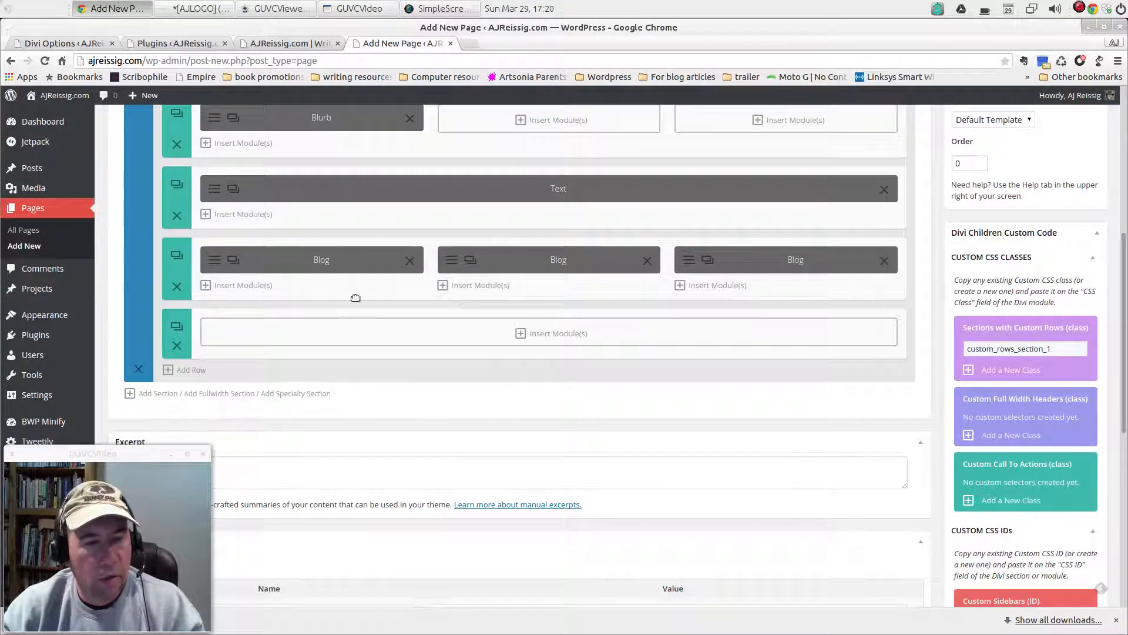
click(537, 334)
click(524, 290)
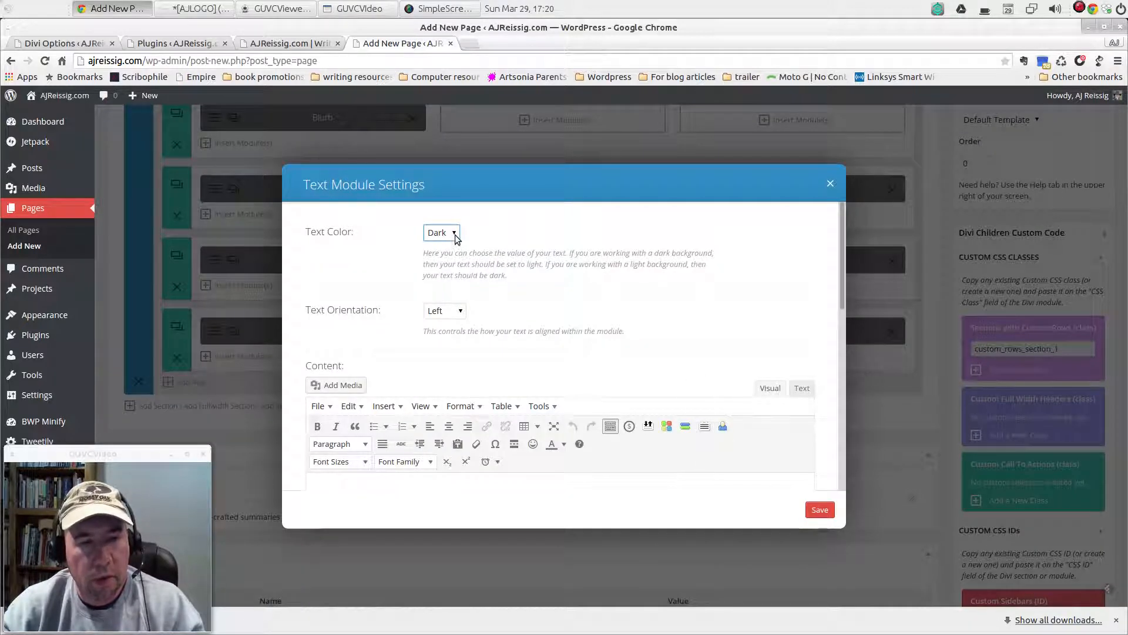
- Set the new Text module's text color to Light and its text orientation to Center
click(456, 234)
click(438, 253)
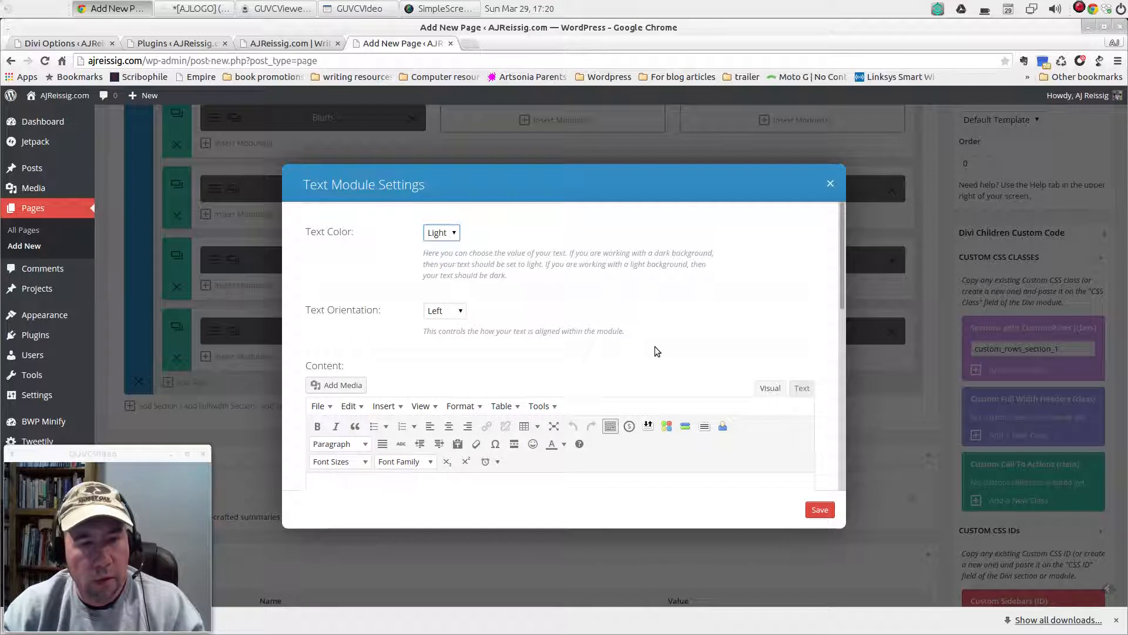
scroll(656, 351, down, 2)
click(459, 248)
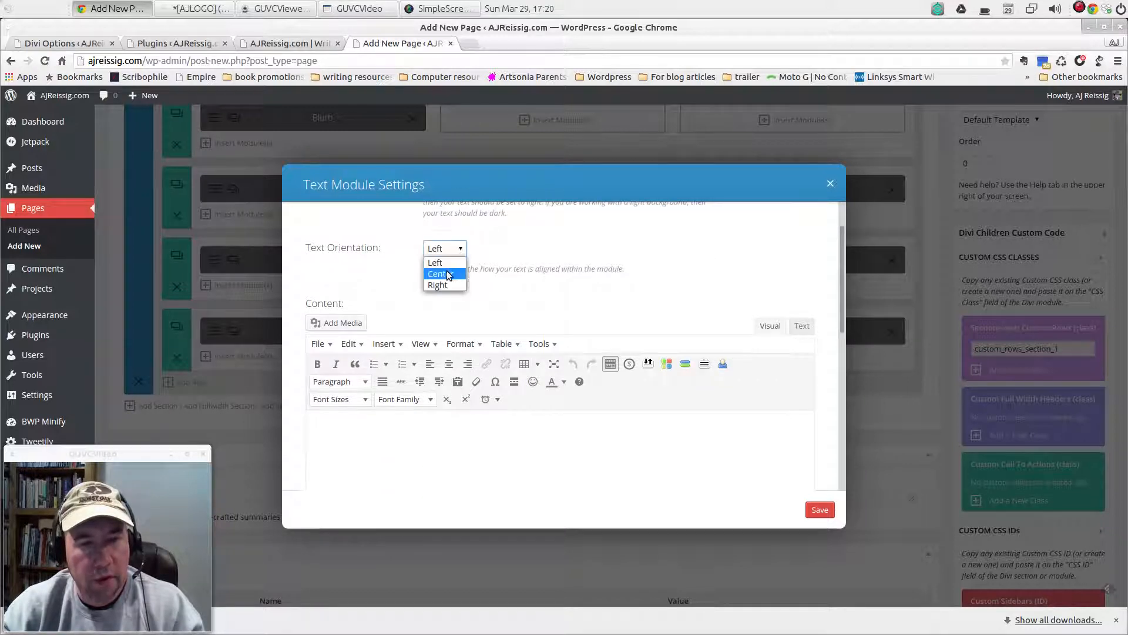
click(448, 274)
- Add the Heading 1 title "LATEST YOUTUBE VIDEOS" to the Text module's content and start a new line beneath it
scroll(608, 466, down, 3)
click(607, 466)
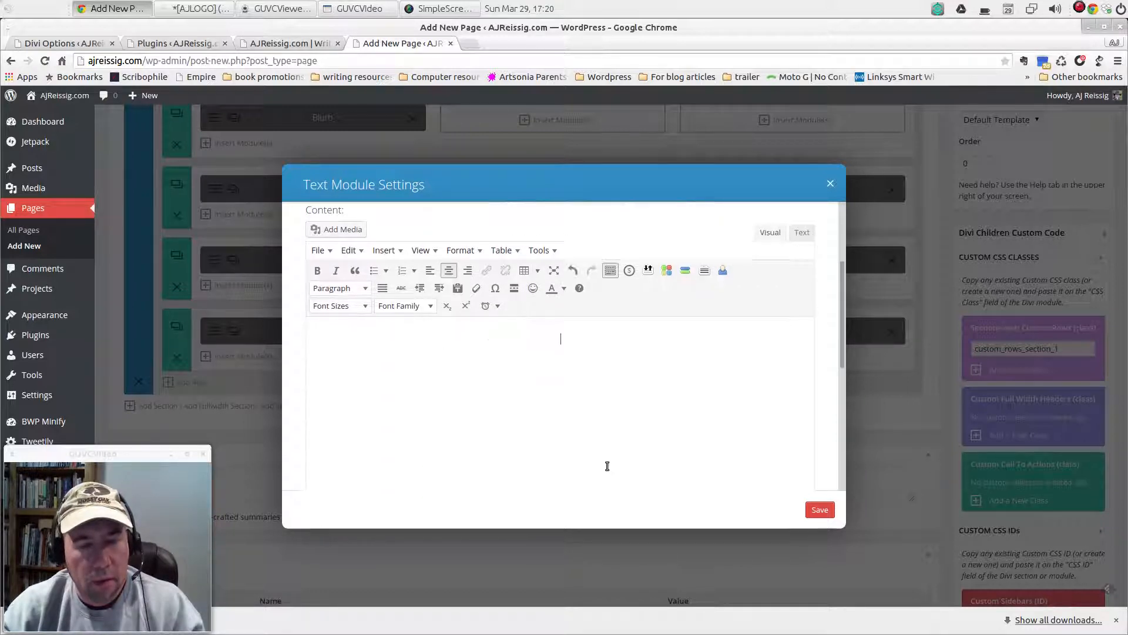
click(366, 289)
click(352, 353)
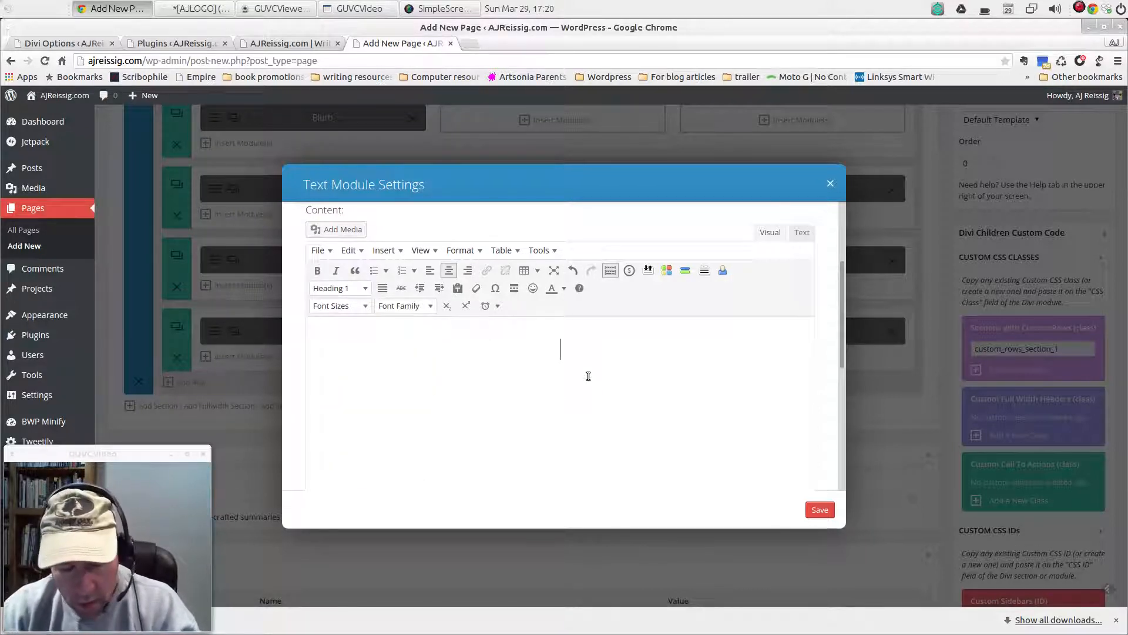
text(LATEST)
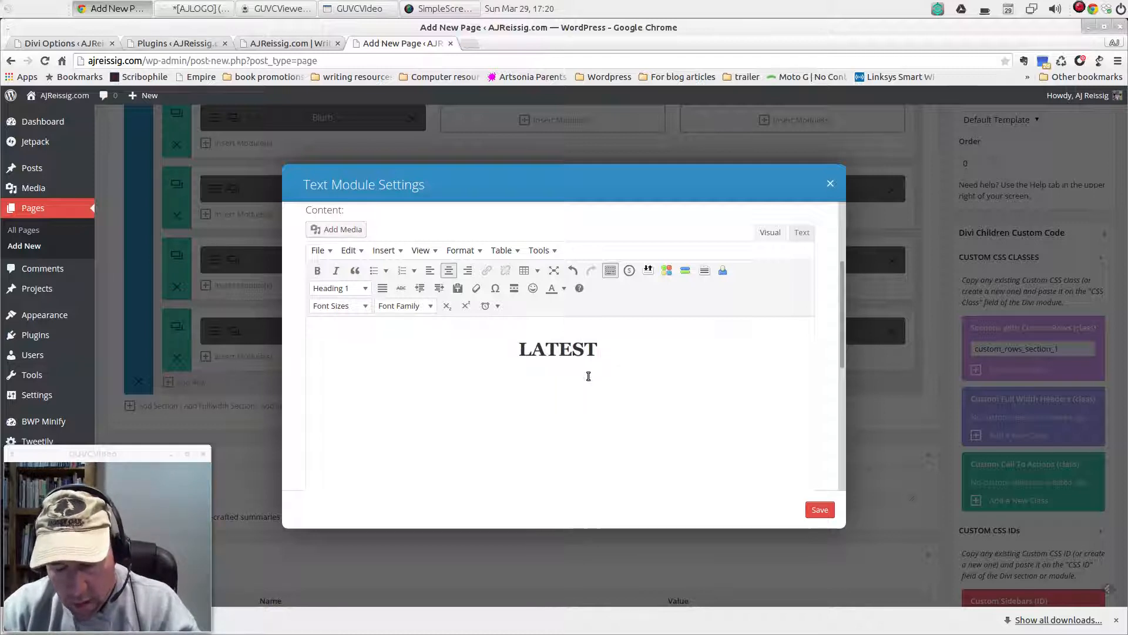
text( YOUTU)
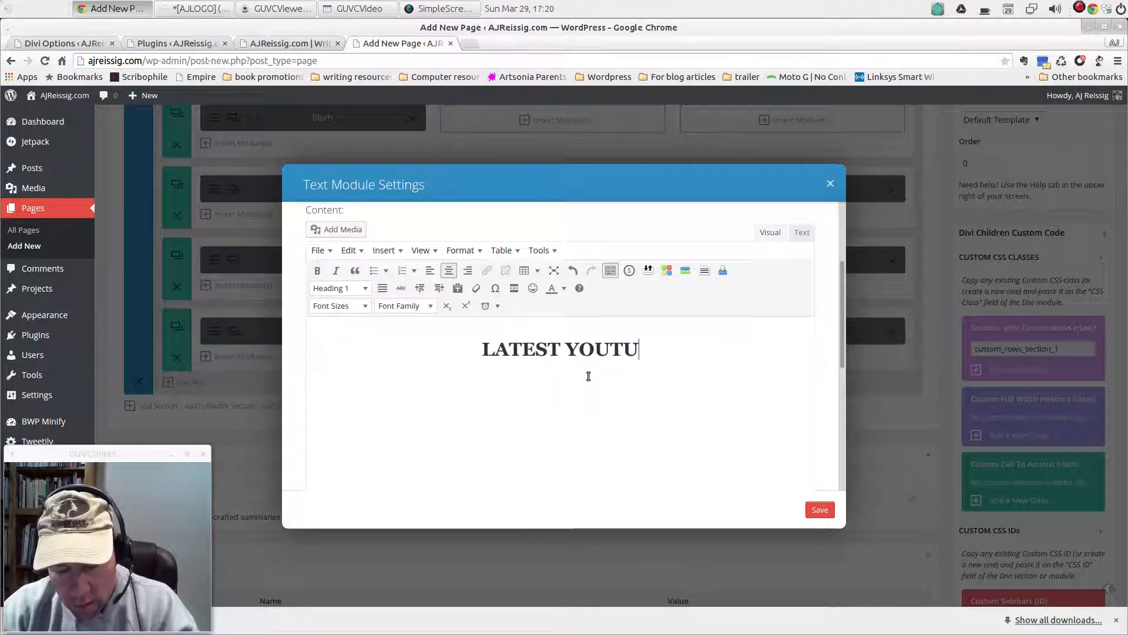
text(BE VID)
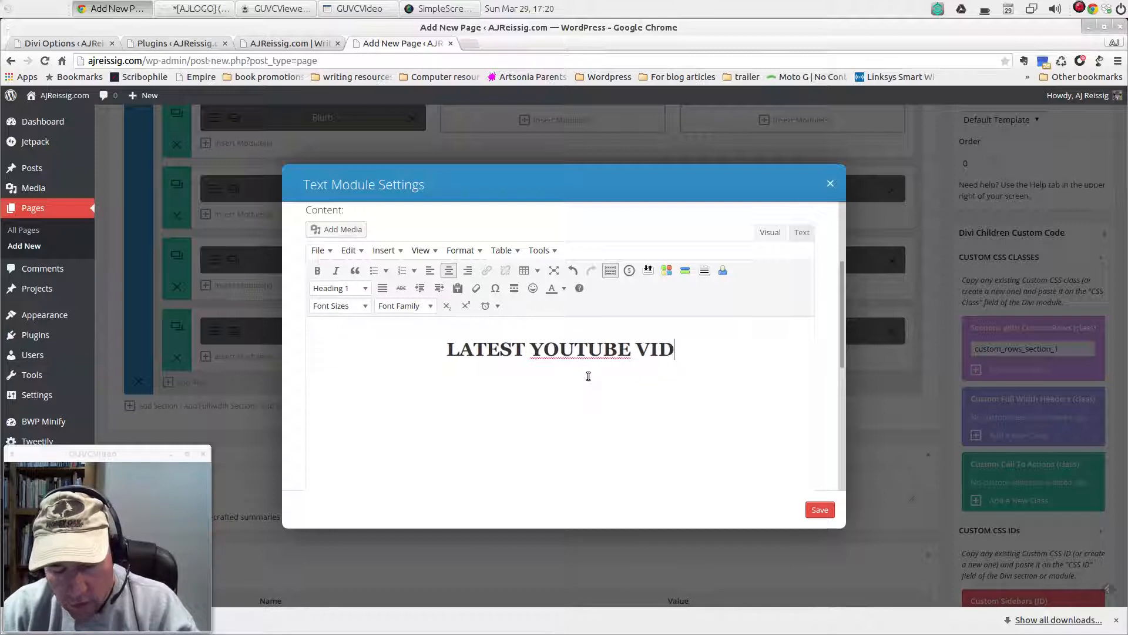
text(EOS)
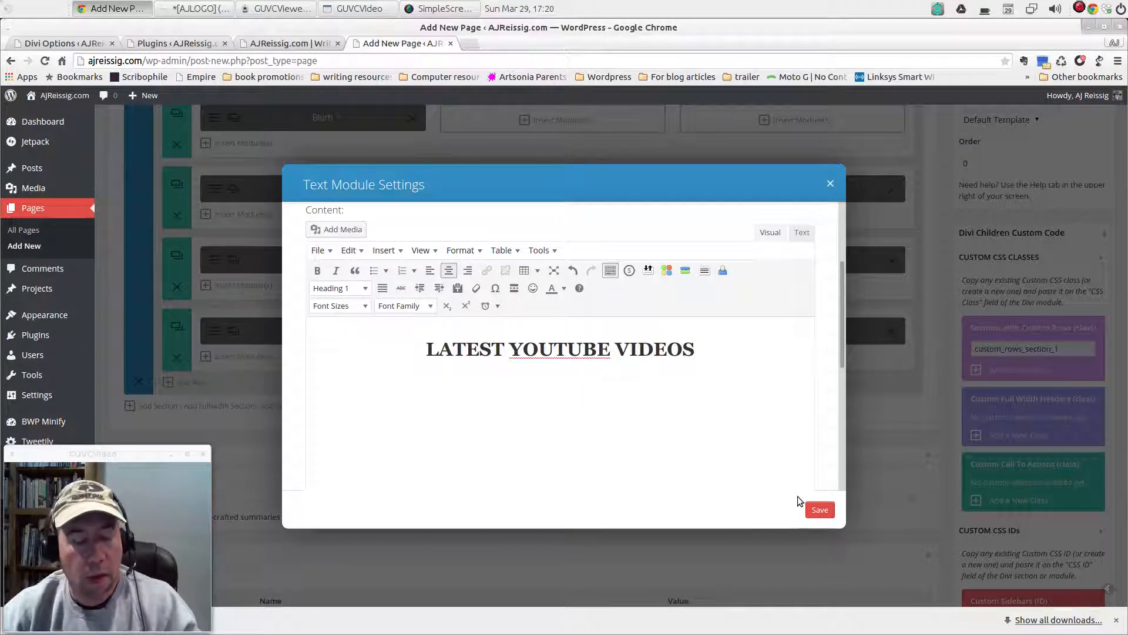
key(Return)
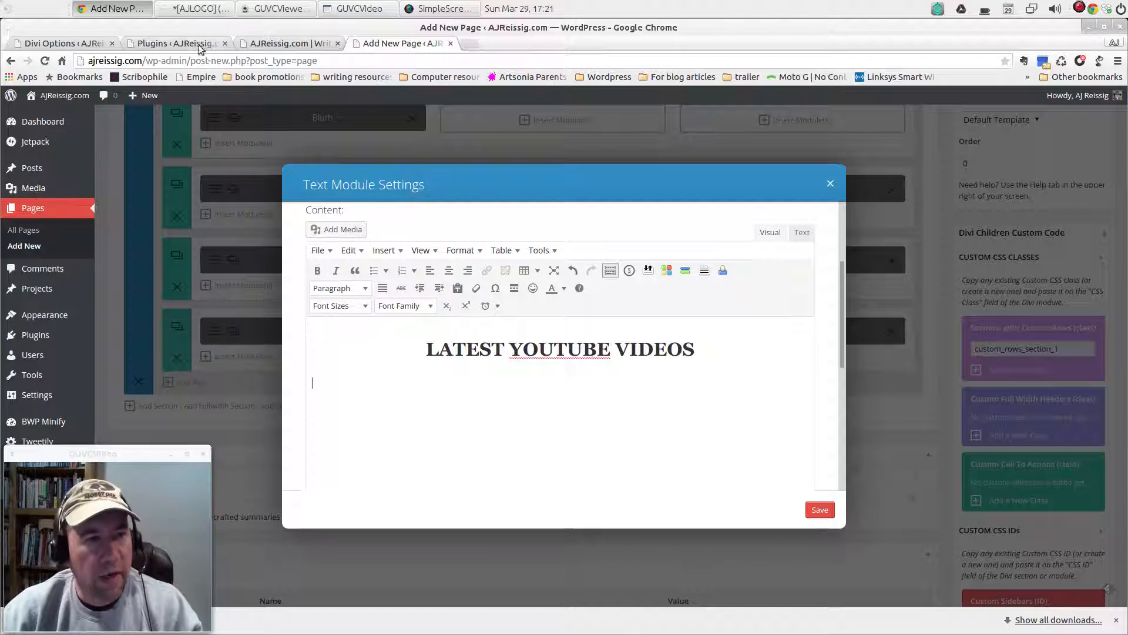
- Open the live HOME page in the page editor and open the settings of the Text module directly beneath its Blog module
click(288, 43)
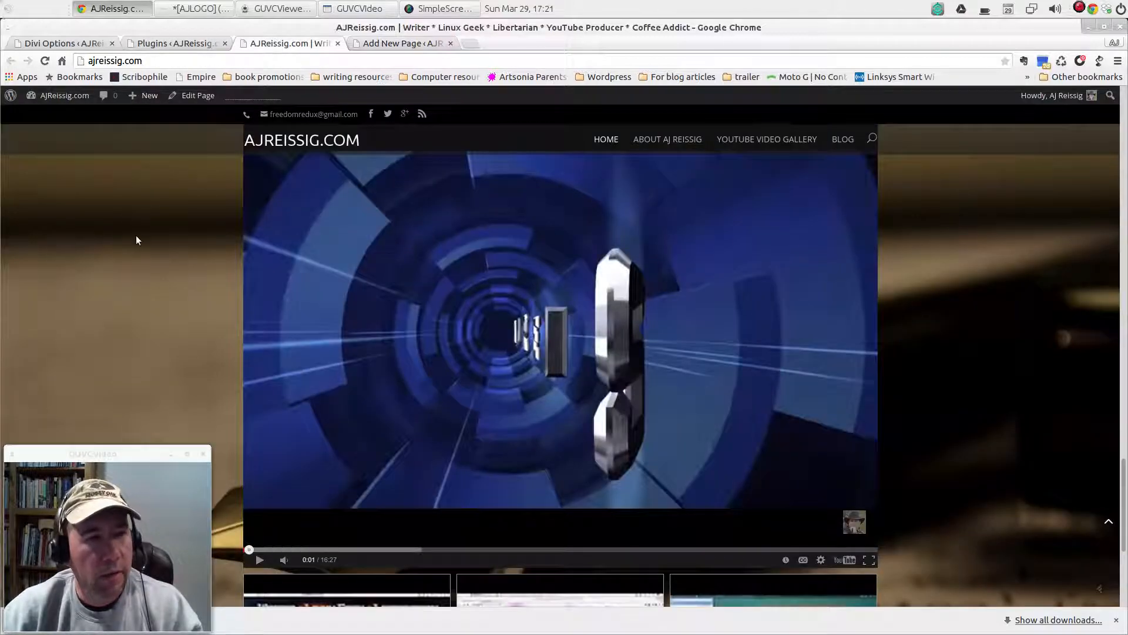
scroll(136, 232, up, 6)
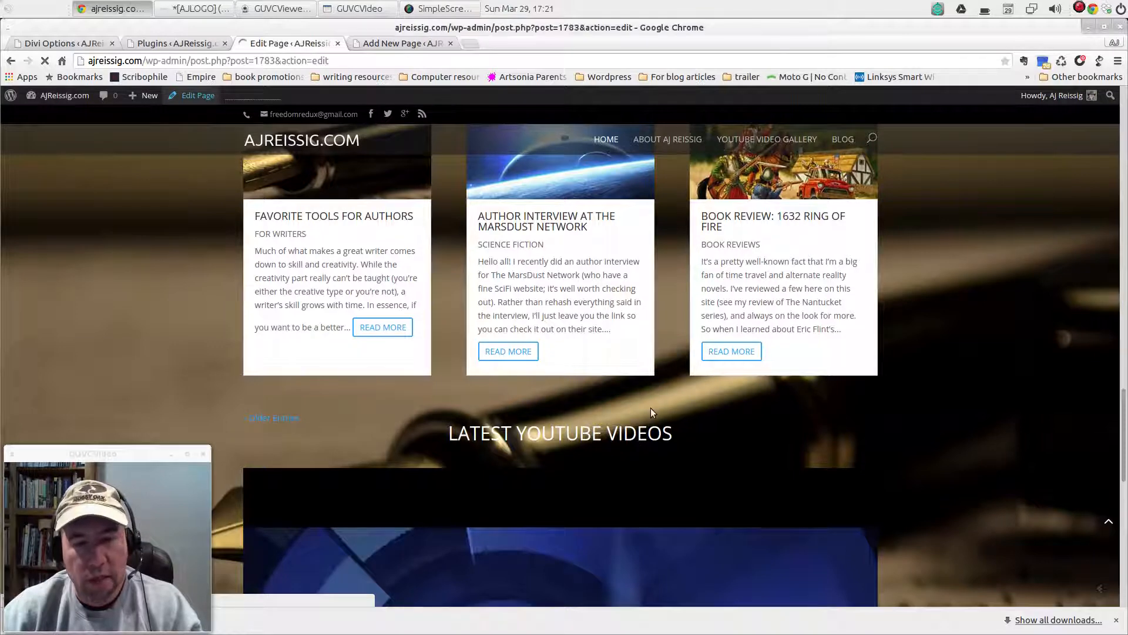
scroll(540, 456, down, 7)
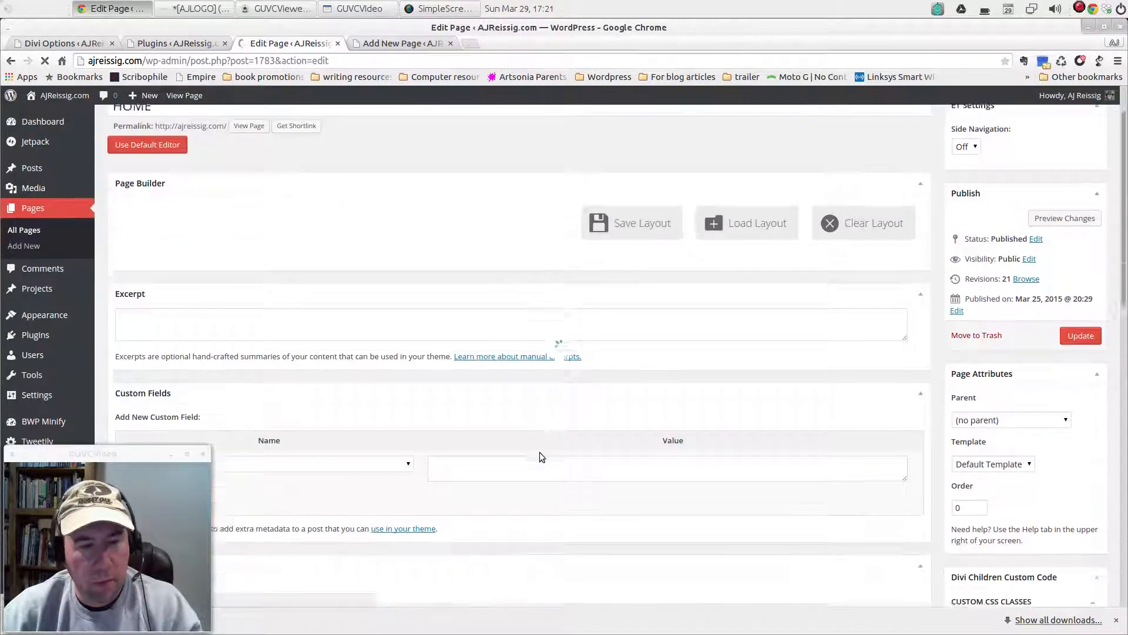
scroll(542, 452, down, 1)
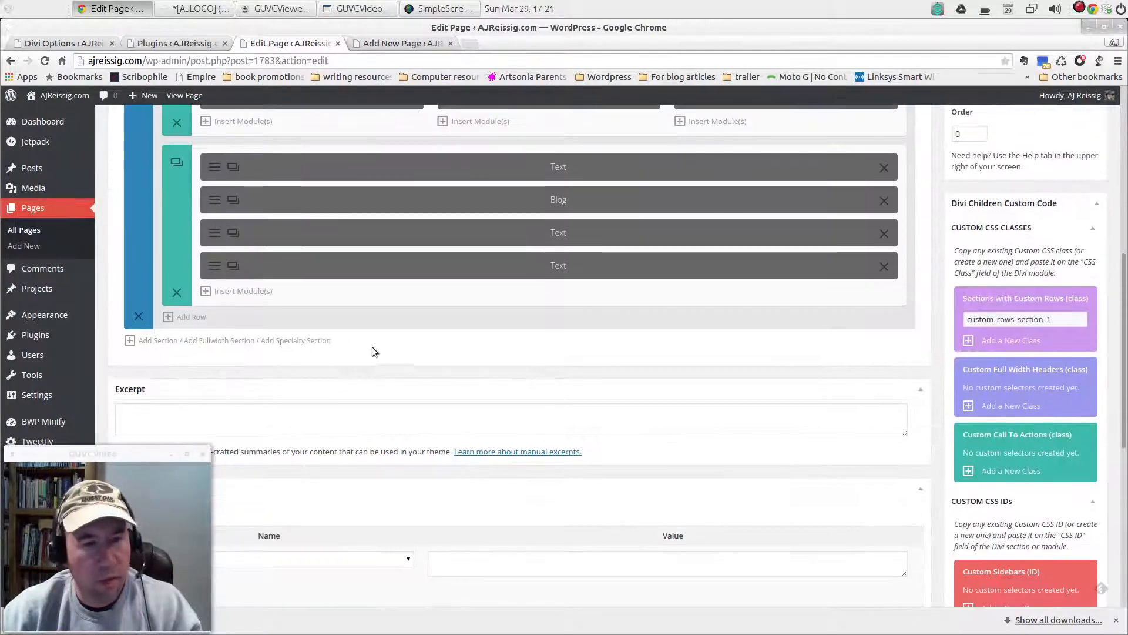
click(210, 239)
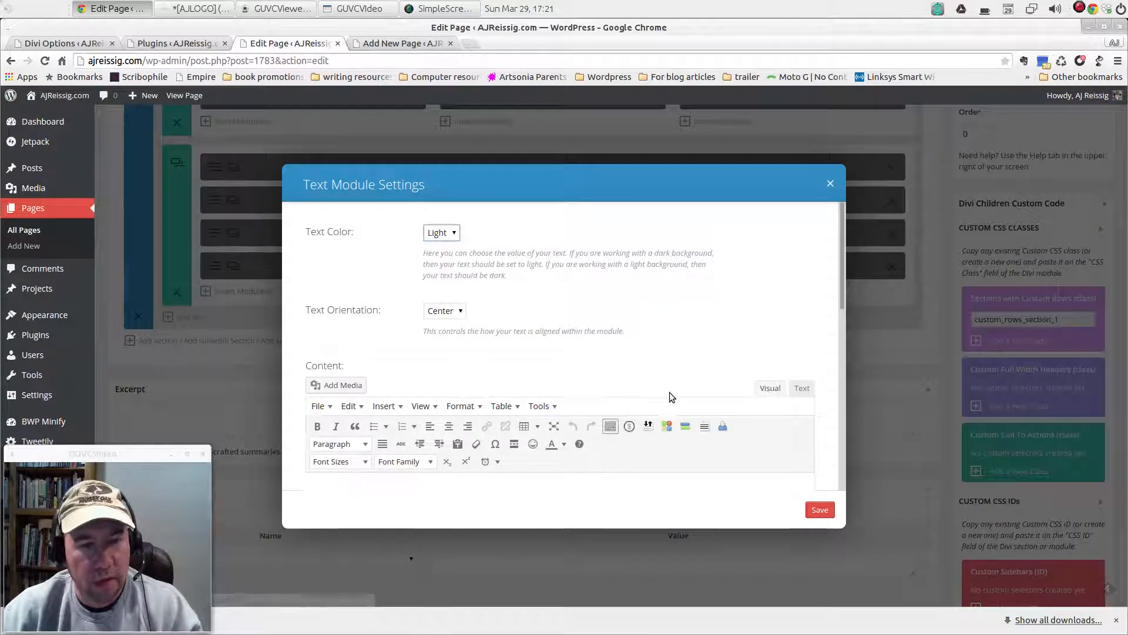
- Copy the Youtube_Channel_Gallery shortcode from the Text module's content and close the settings without saving
scroll(666, 394, down, 5)
drag(436, 368, 305, 340)
right_click(344, 341)
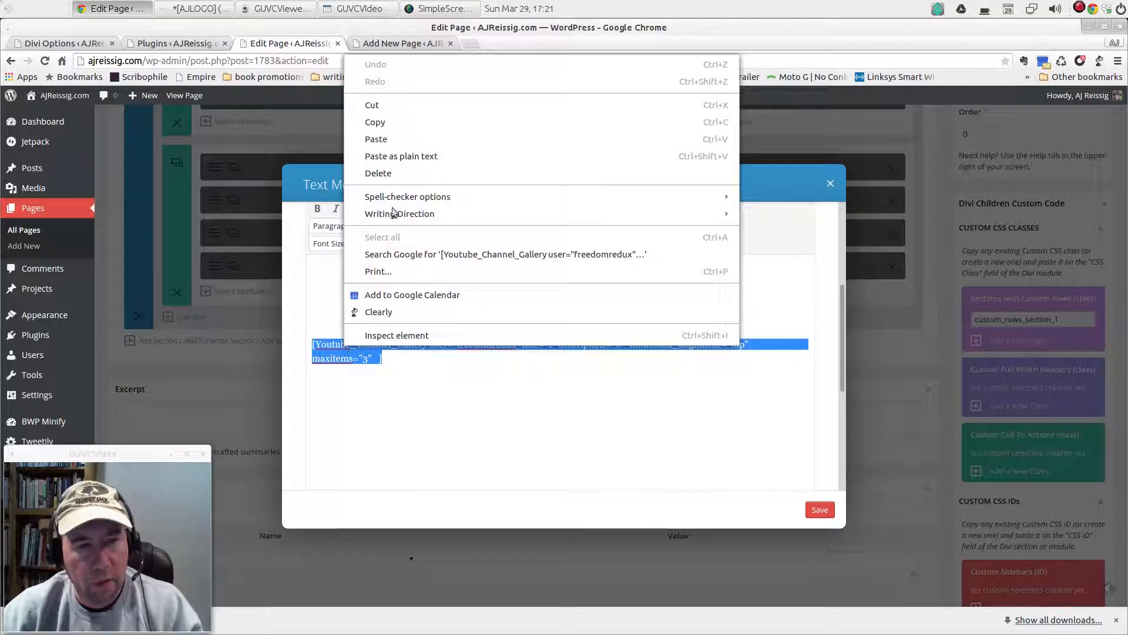
click(368, 126)
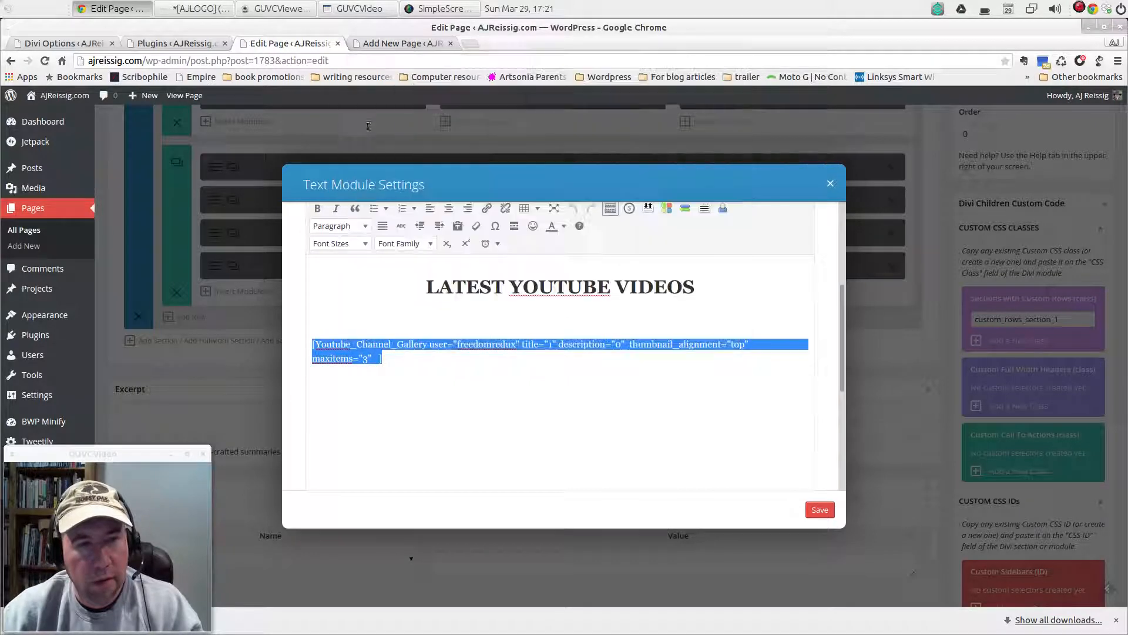
click(830, 184)
- Paste the copied Youtube_Channel_Gallery shortcode beneath the LATEST YOUTUBE VIDEOS heading in the Homepage draft and save the Text module
click(419, 44)
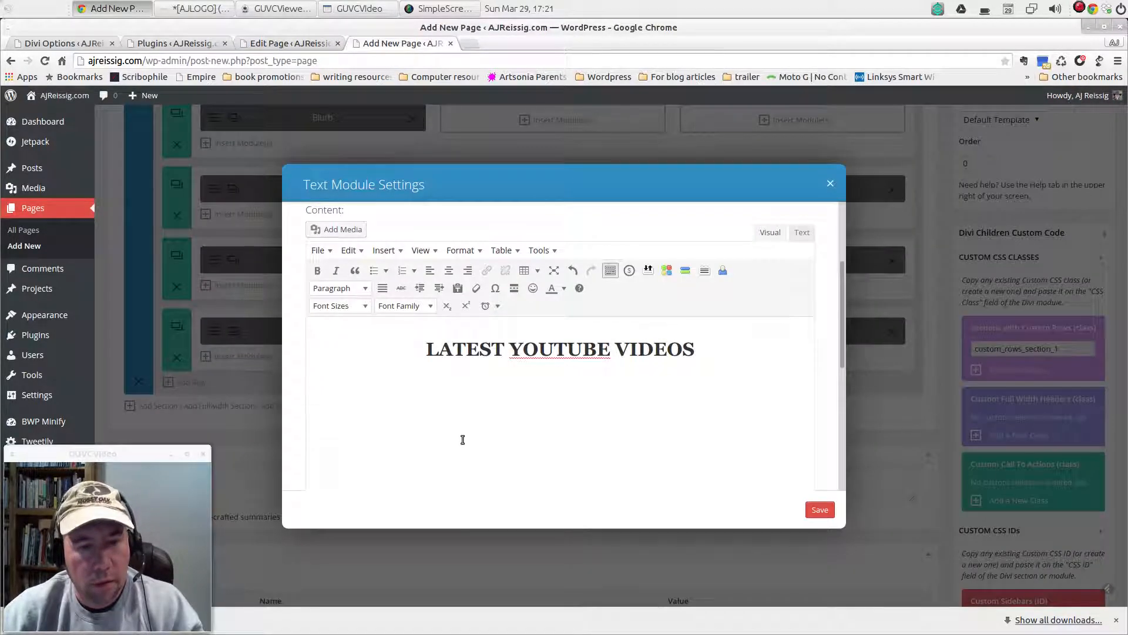
key(ctrl+v)
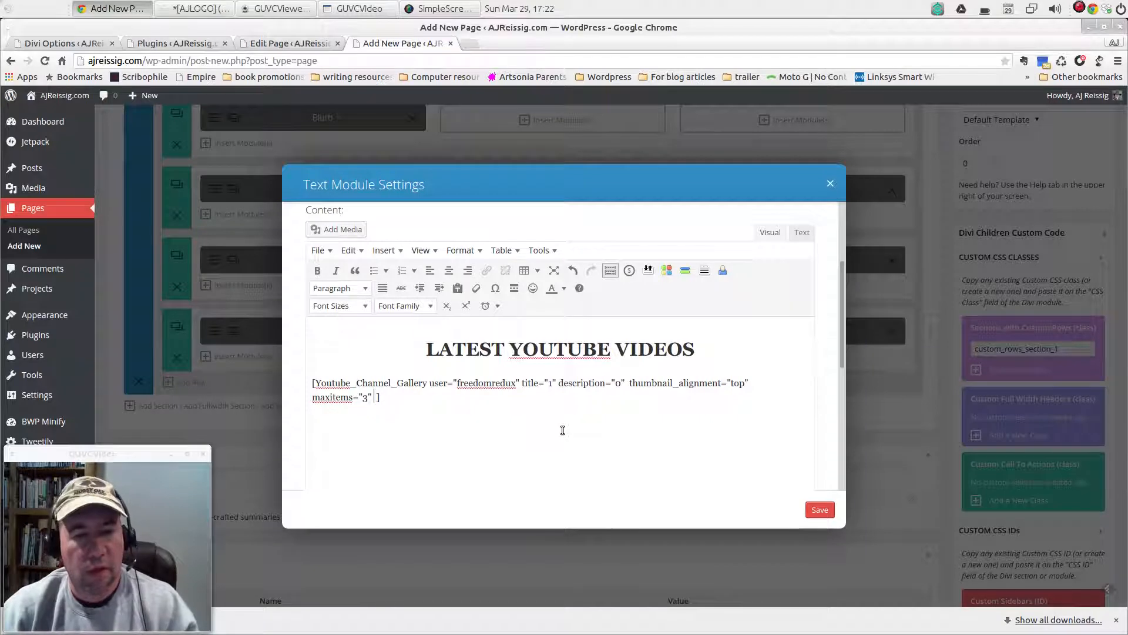
click(820, 510)
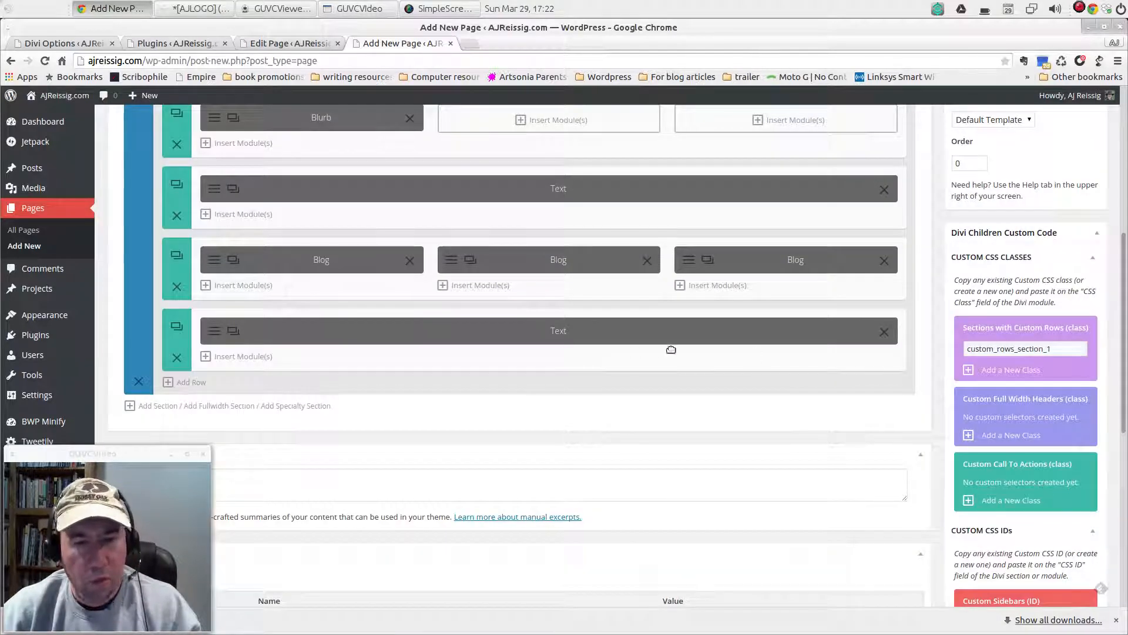
- Preview the Homepage draft, review it down to the video gallery and thumbnails under LATEST YOUTUBE VIDEOS, and close the preview
scroll(693, 451, up, 2)
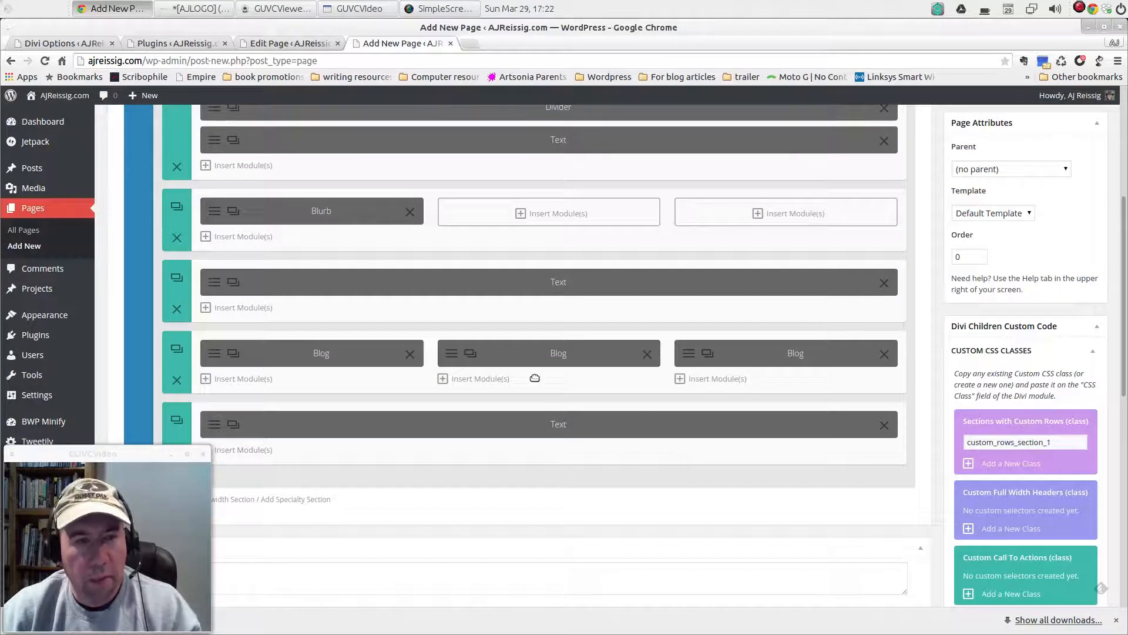
scroll(919, 237, up, 5)
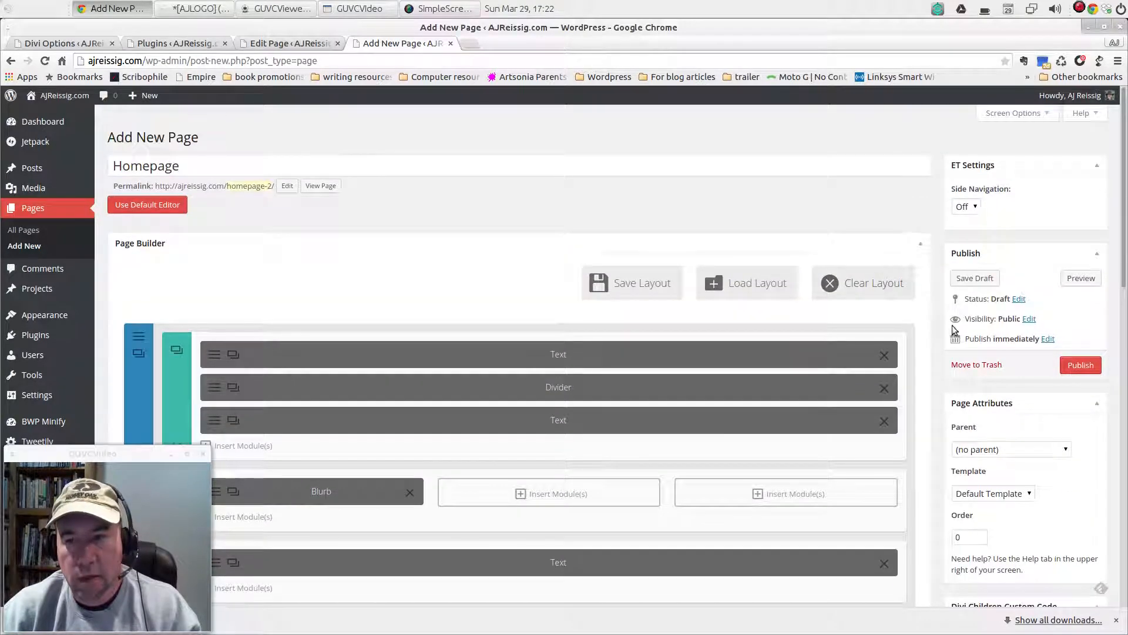
click(1081, 278)
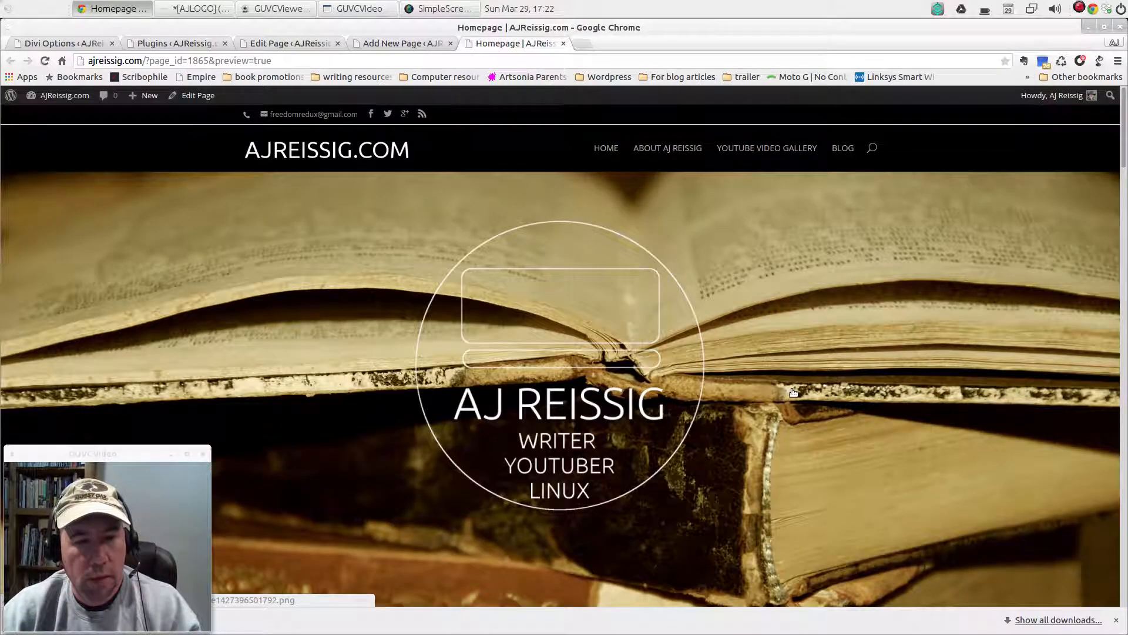
scroll(792, 392, down, 10)
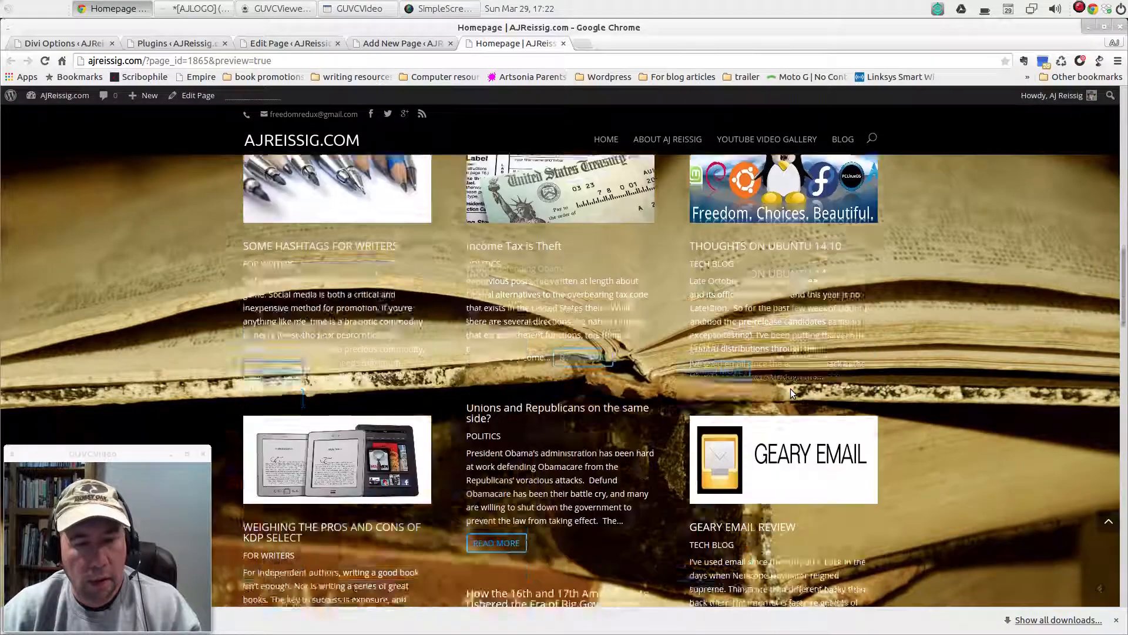
scroll(791, 391, down, 10)
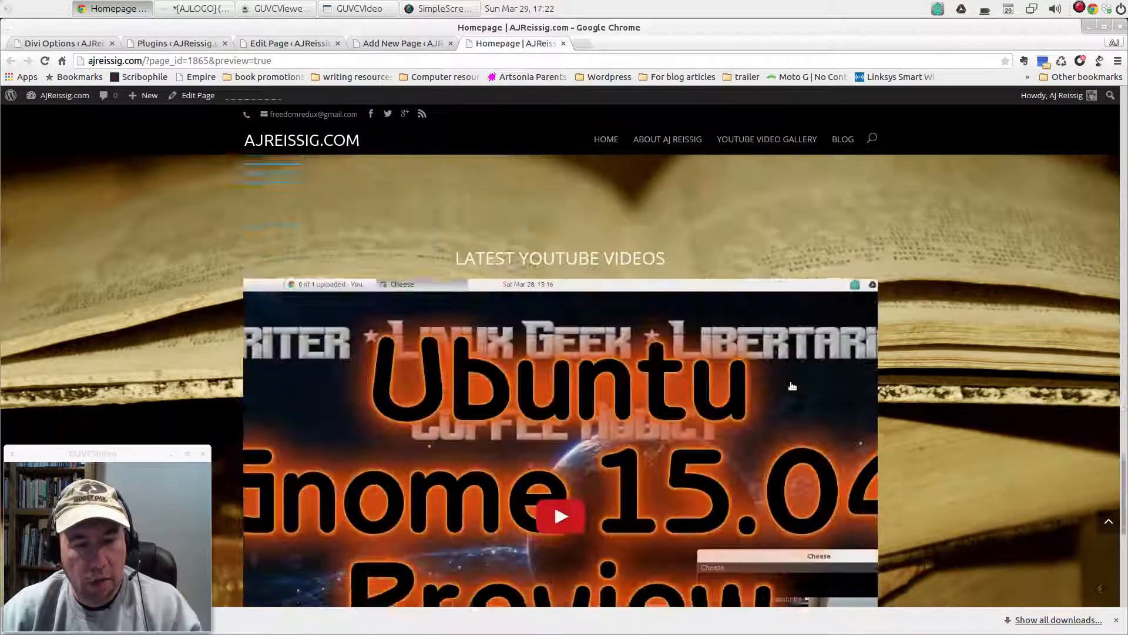
scroll(792, 386, down, 5)
scroll(792, 386, up, 5)
scroll(792, 386, down, 2)
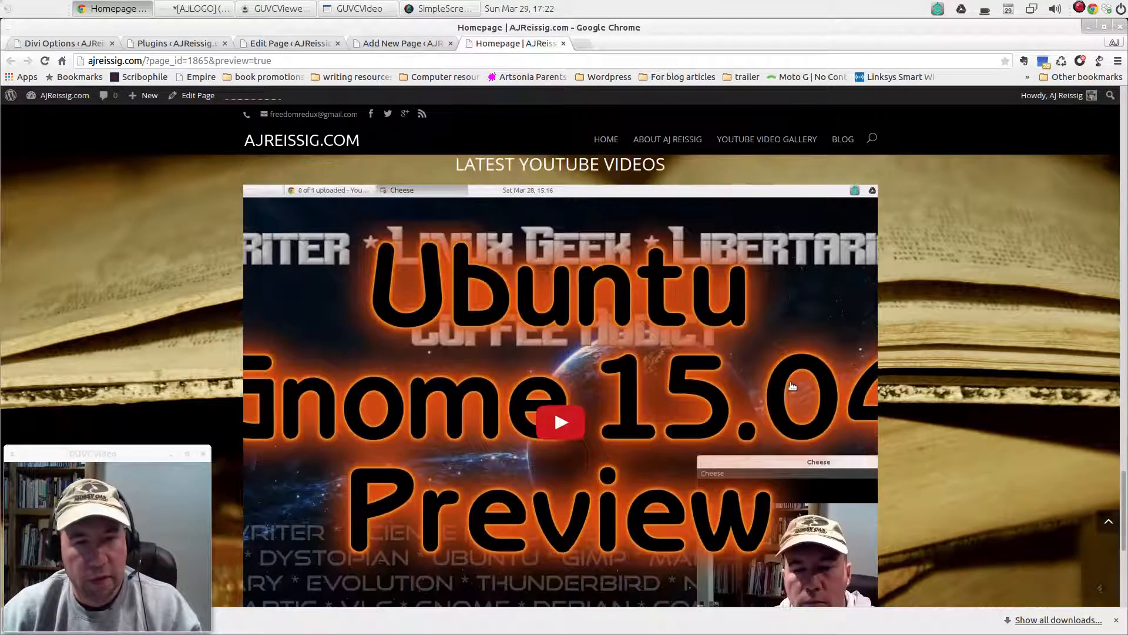
scroll(793, 386, down, 5)
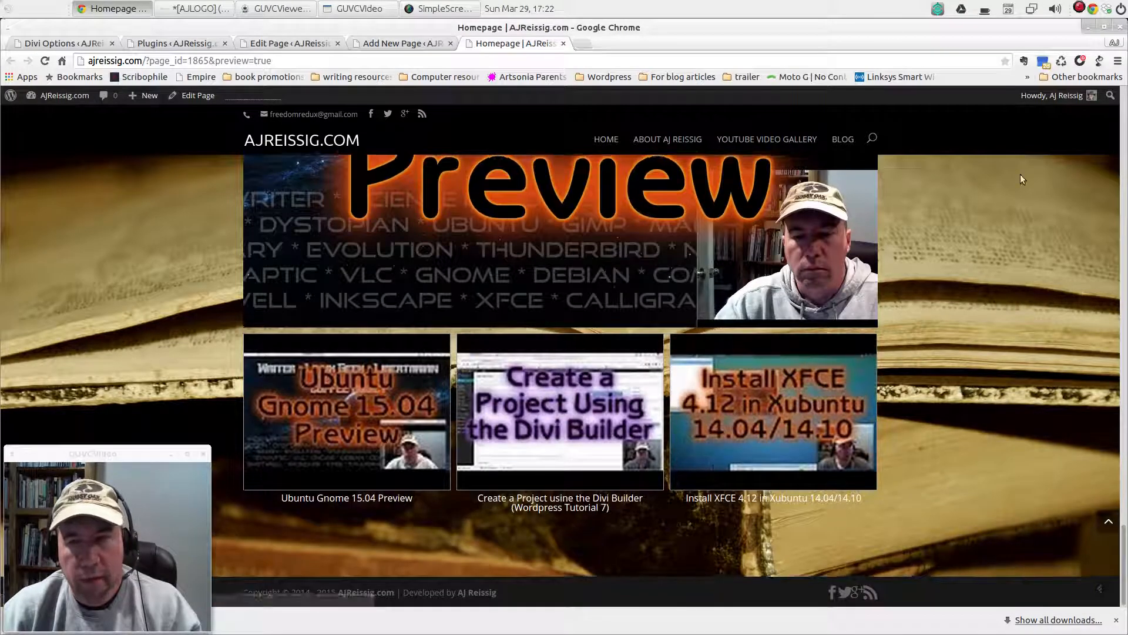
scroll(1020, 174, up, 15)
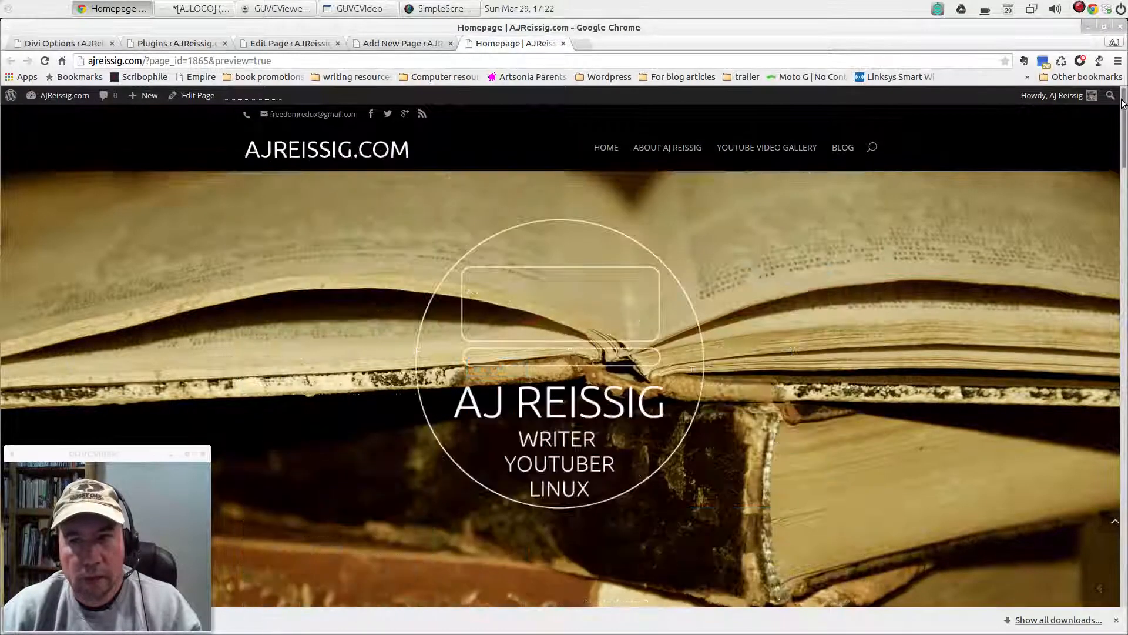
click(563, 44)
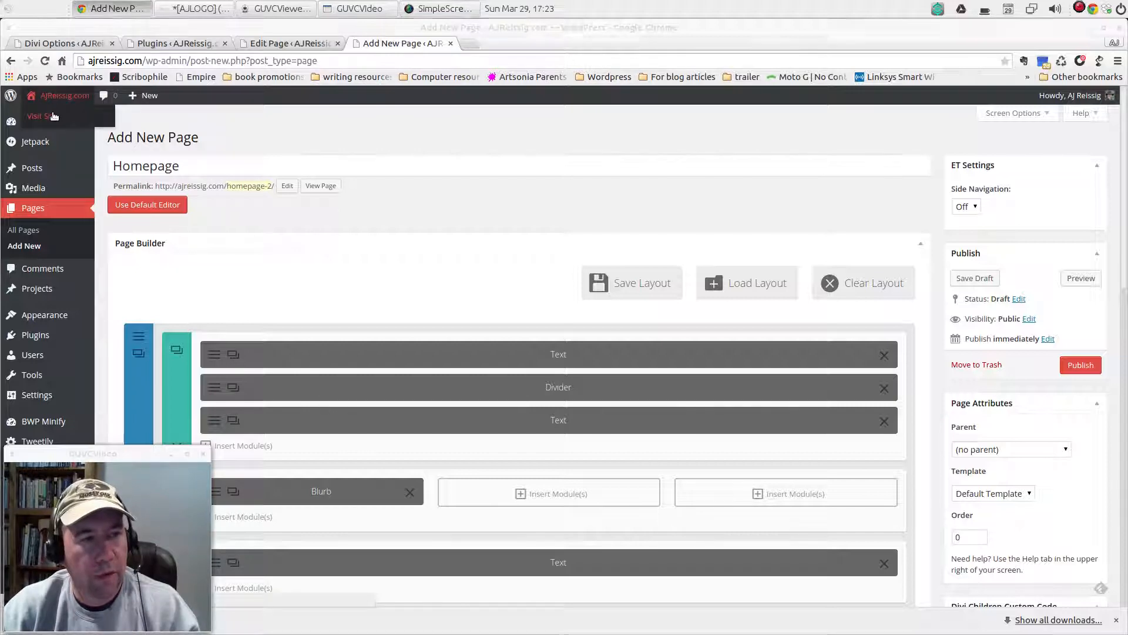
- Open the live AJReissig.com site in a new tab and look over its home page header and NOVELS AND NOVELLAS section
right_click(51, 112)
click(88, 120)
click(495, 43)
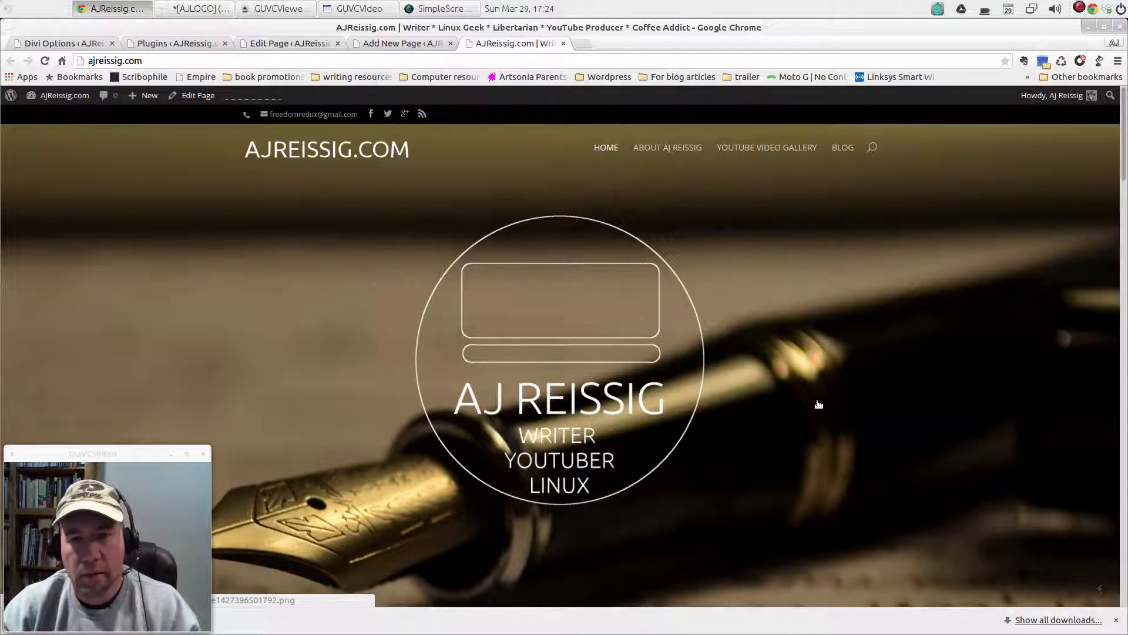
scroll(818, 404, down, 10)
scroll(820, 393, up, 5)
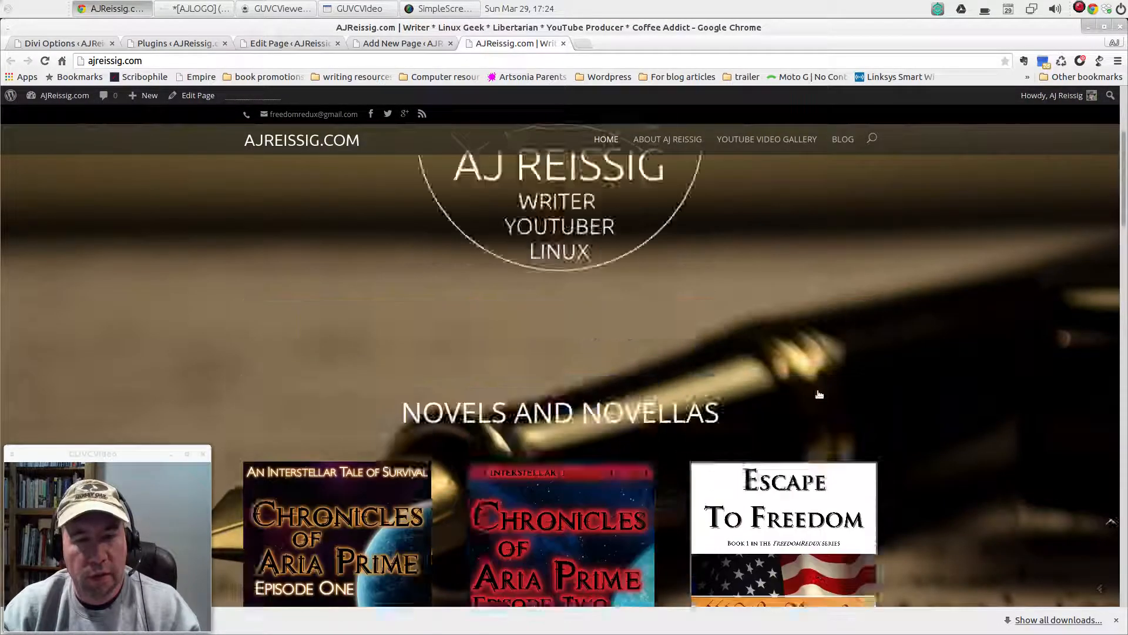
scroll(819, 394, up, 5)
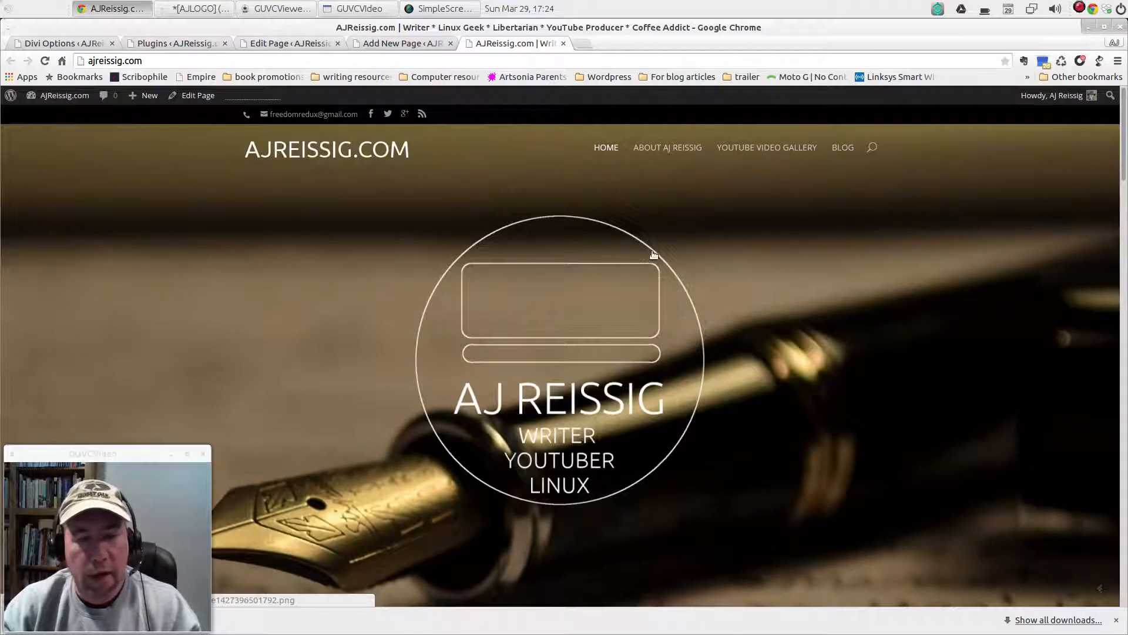